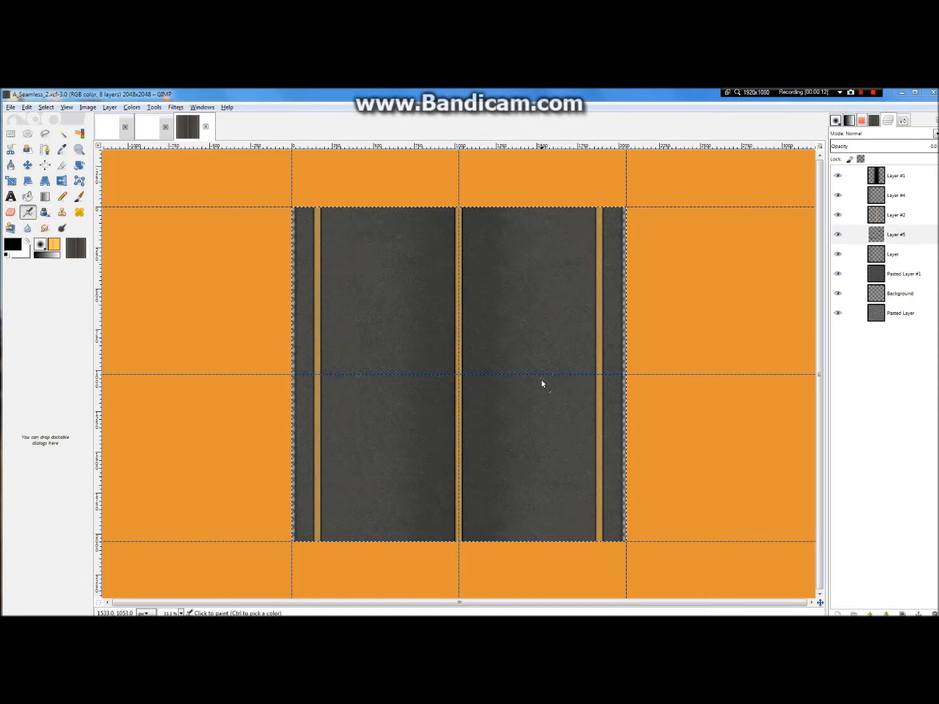
Step: Hide the yellow side and centre lines by lowering the opacity of Layer #4 and Layer #2 to 0
scroll(548, 395, "up", 3)
scroll(544, 391, "down", 4)
scroll(460, 380, "up", 1)
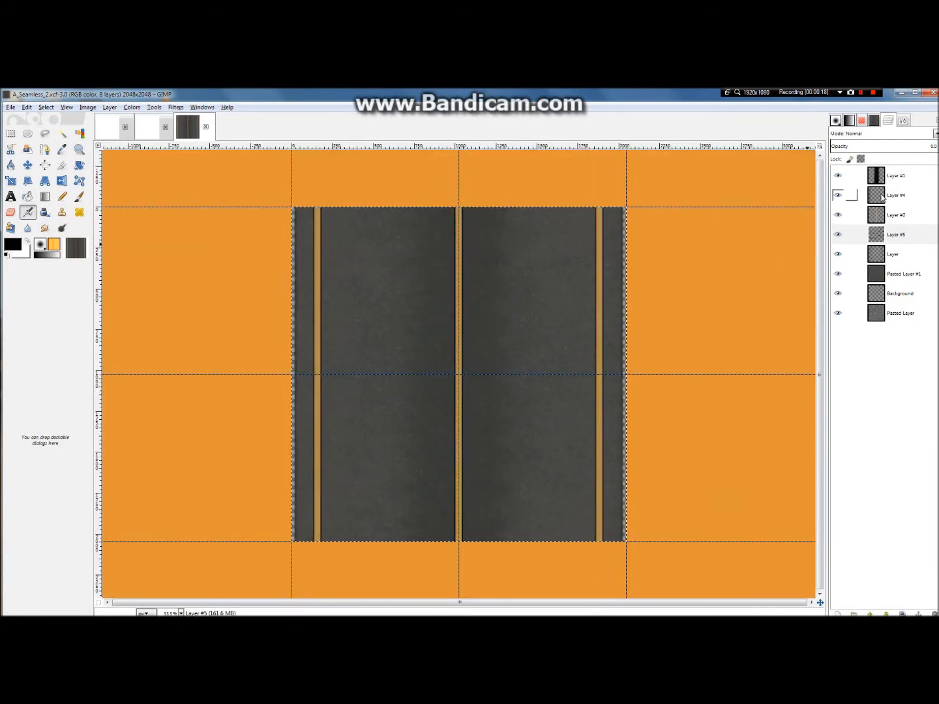
left_click(891, 219)
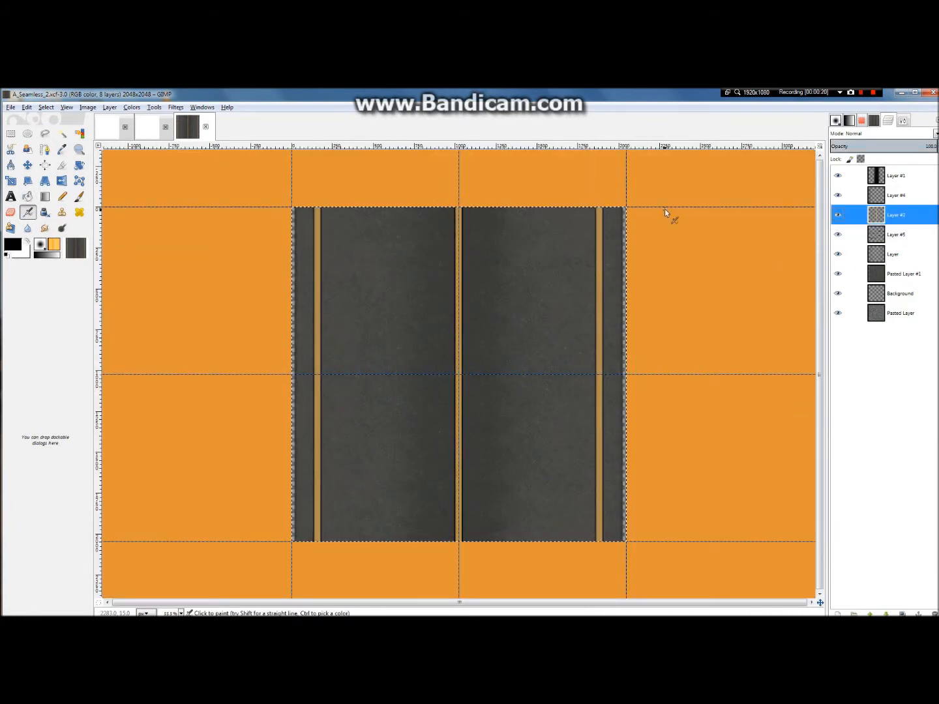
left_click(904, 197)
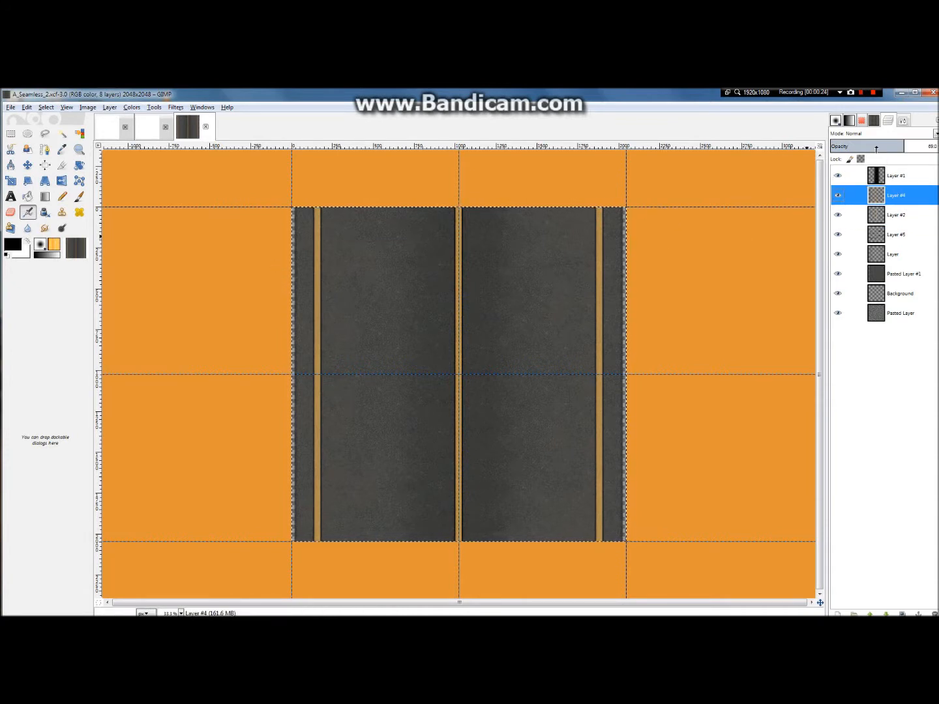
left_click(851, 216)
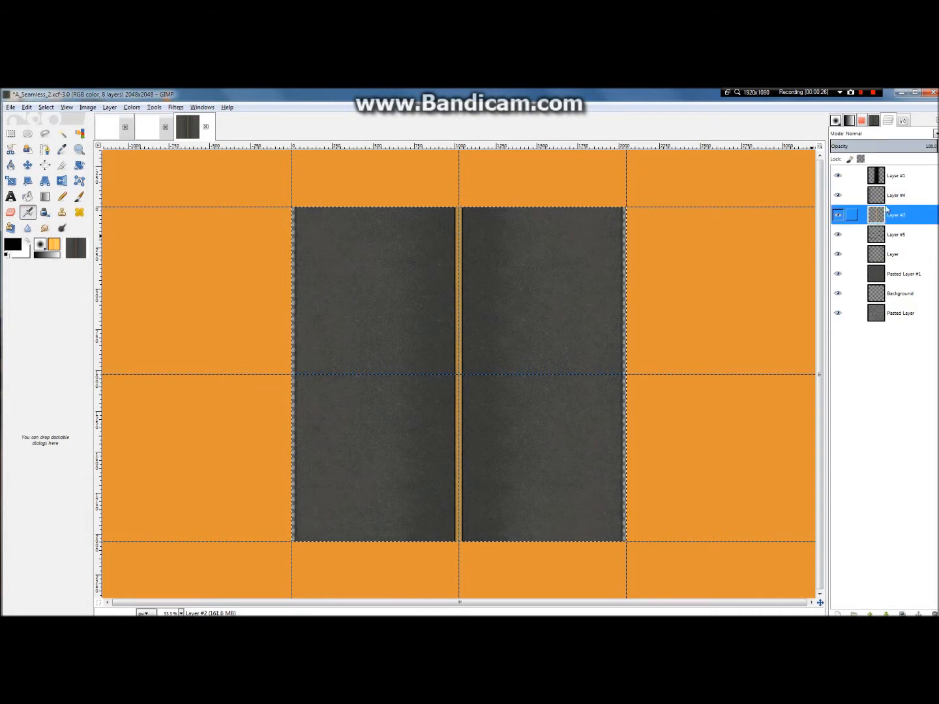
left_click_drag(857, 150, 721, 159)
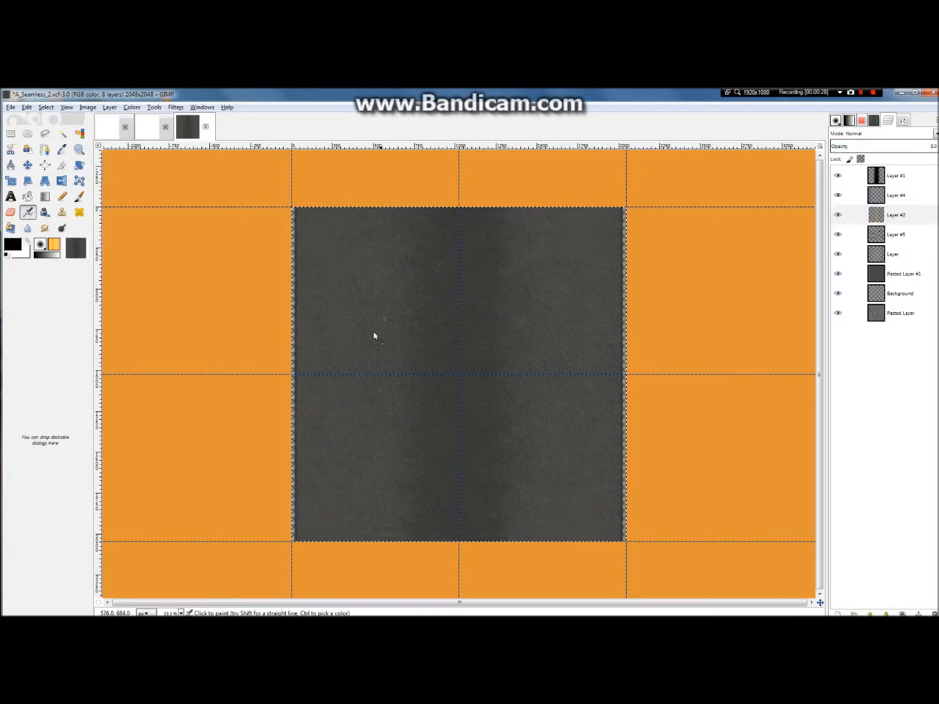
Step: Examine the plain asphalt texture without its lines, both close up and as a whole
scroll(488, 428, "up", 1)
scroll(489, 428, "down", 4)
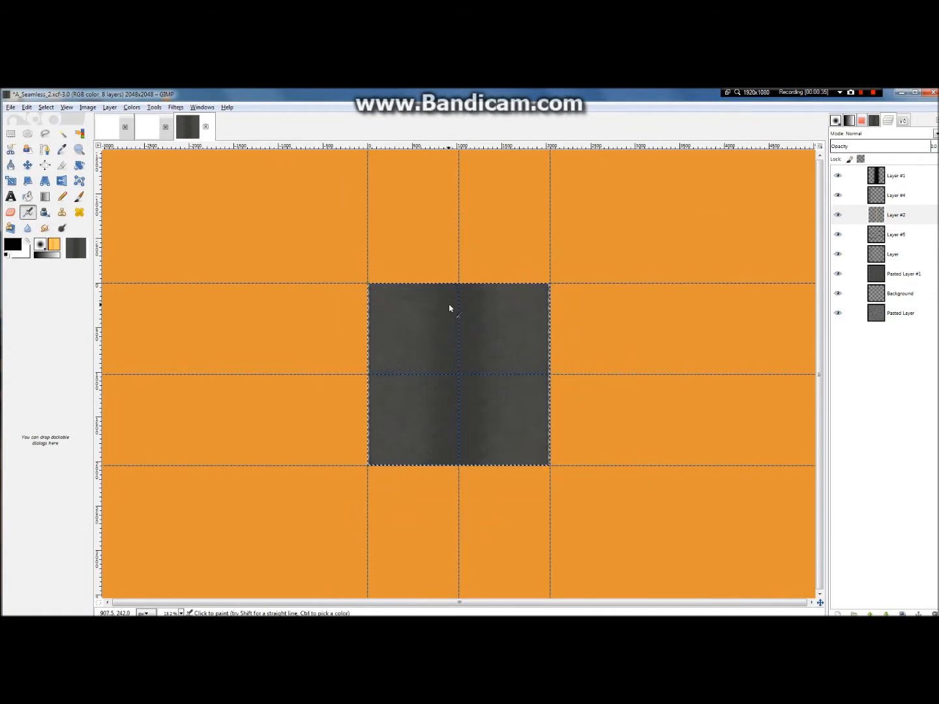
scroll(449, 308, "up", 5)
scroll(486, 339, "down", 2)
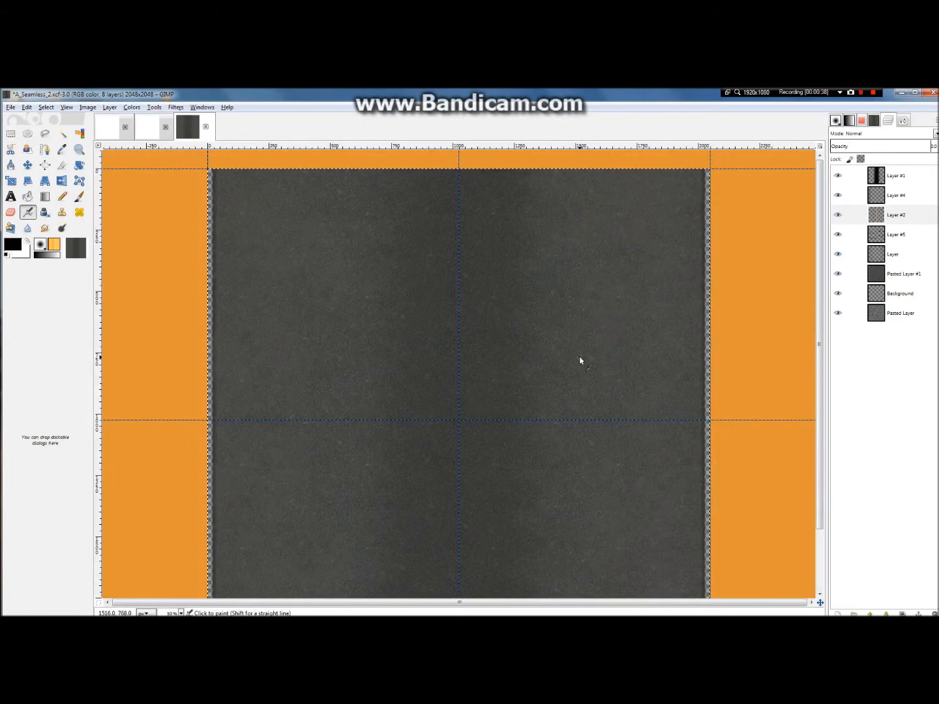
scroll(481, 404, "down", 2)
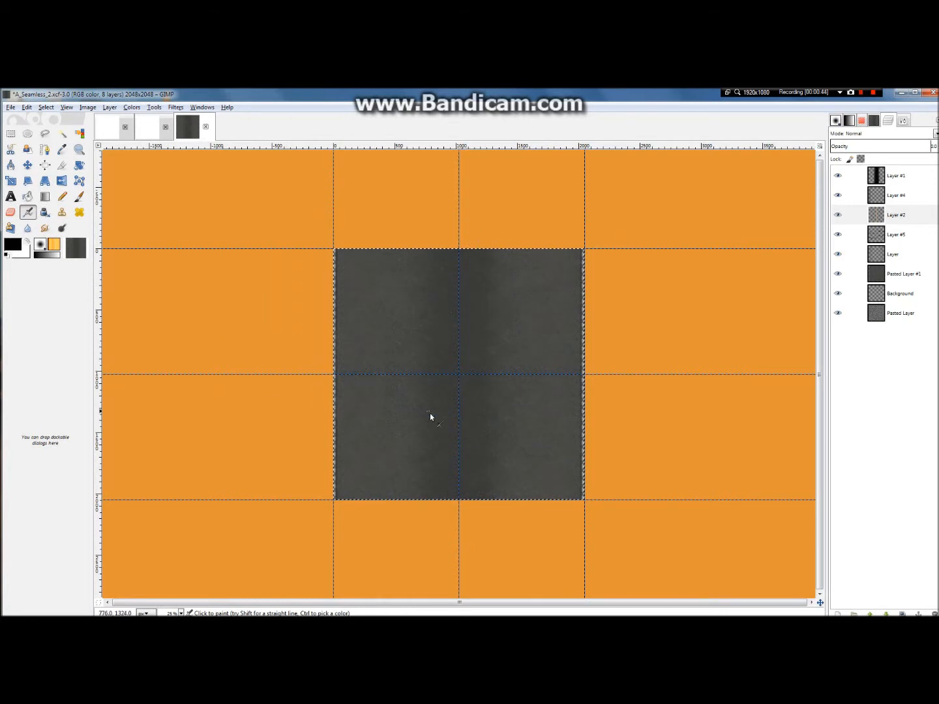
scroll(356, 393, "up", 3)
scroll(361, 408, "down", 3)
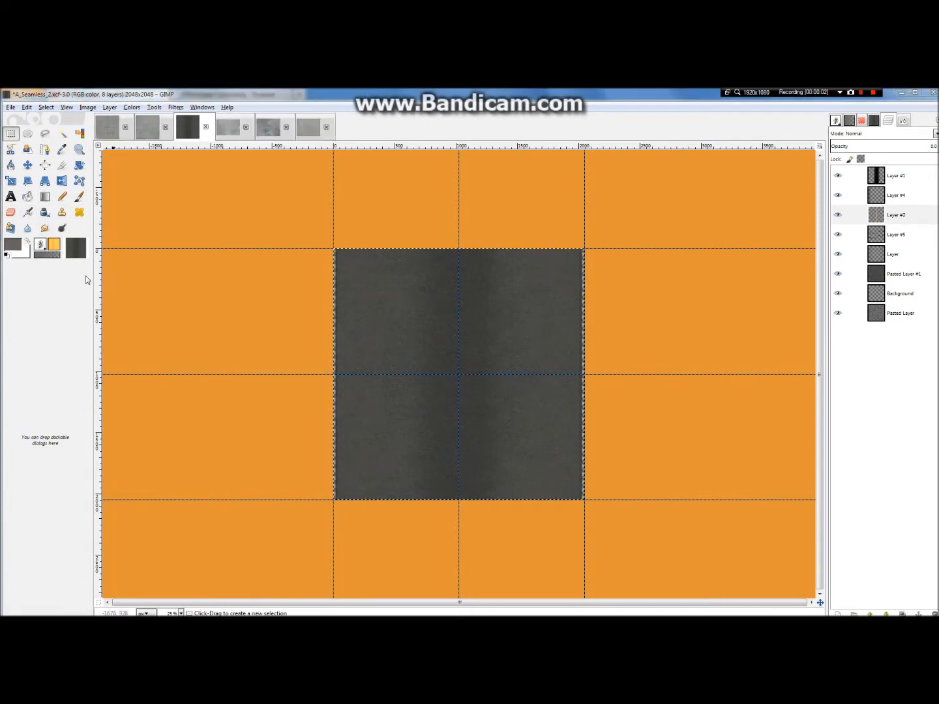
Step: Activate the Paintbrush and set the foreground color to black (000000)
left_click(79, 196)
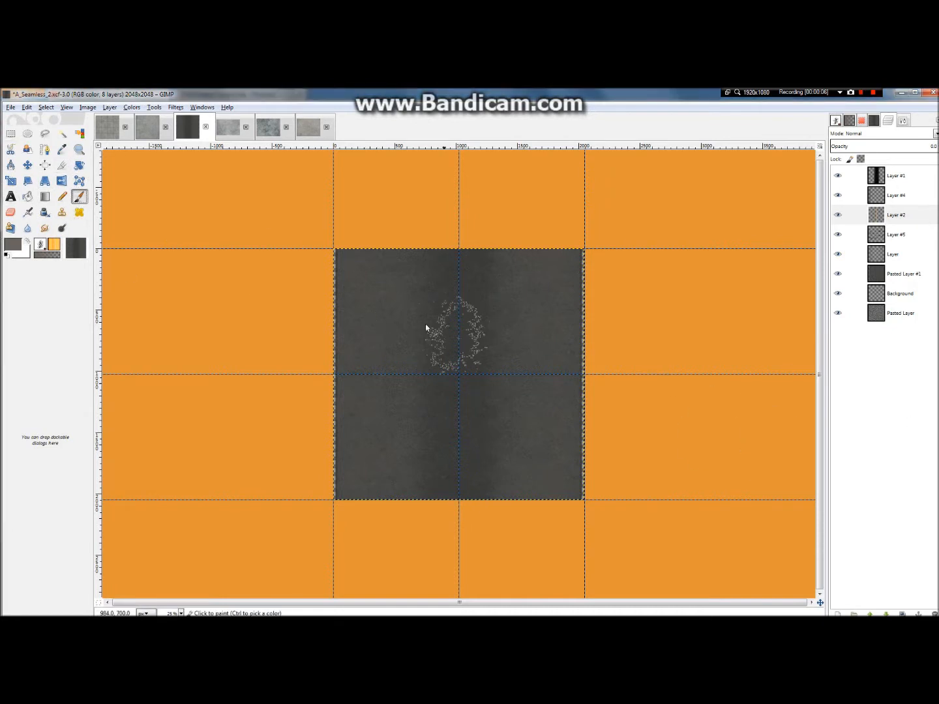
left_click(10, 248)
left_click_drag(364, 366, 302, 396)
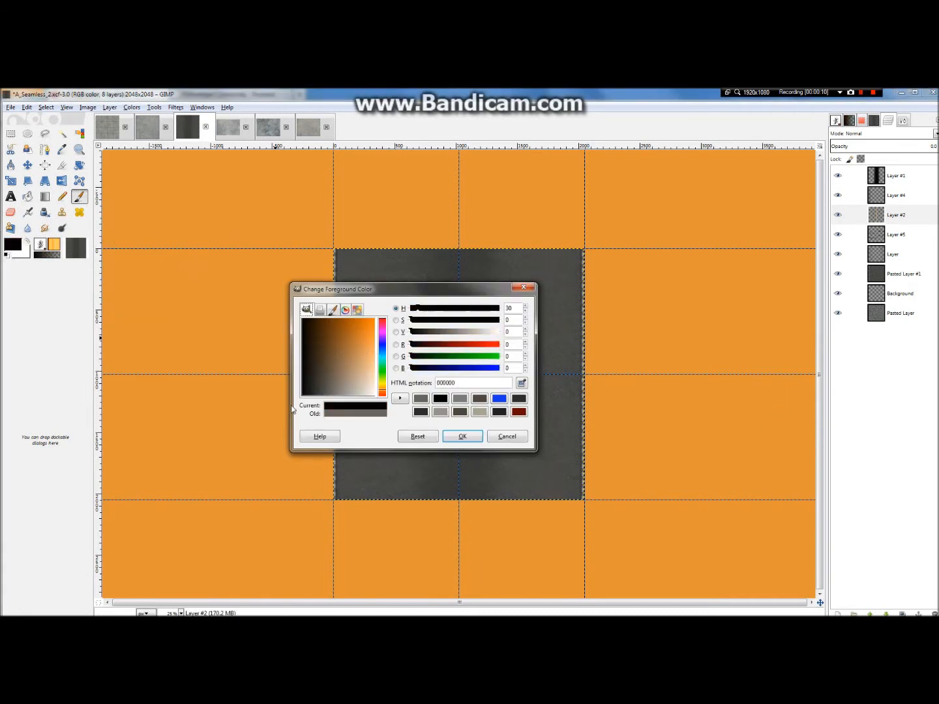
left_click(460, 436)
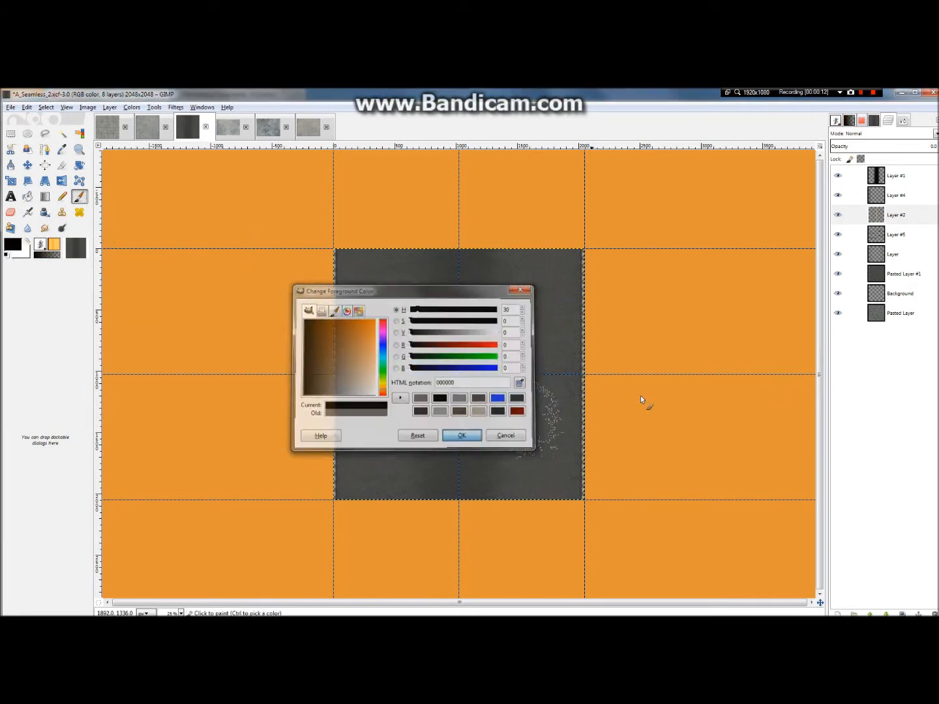
Step: Add a transparent 2048 × 2048 px layer directly above Pasted Layer #1
right_click(888, 277)
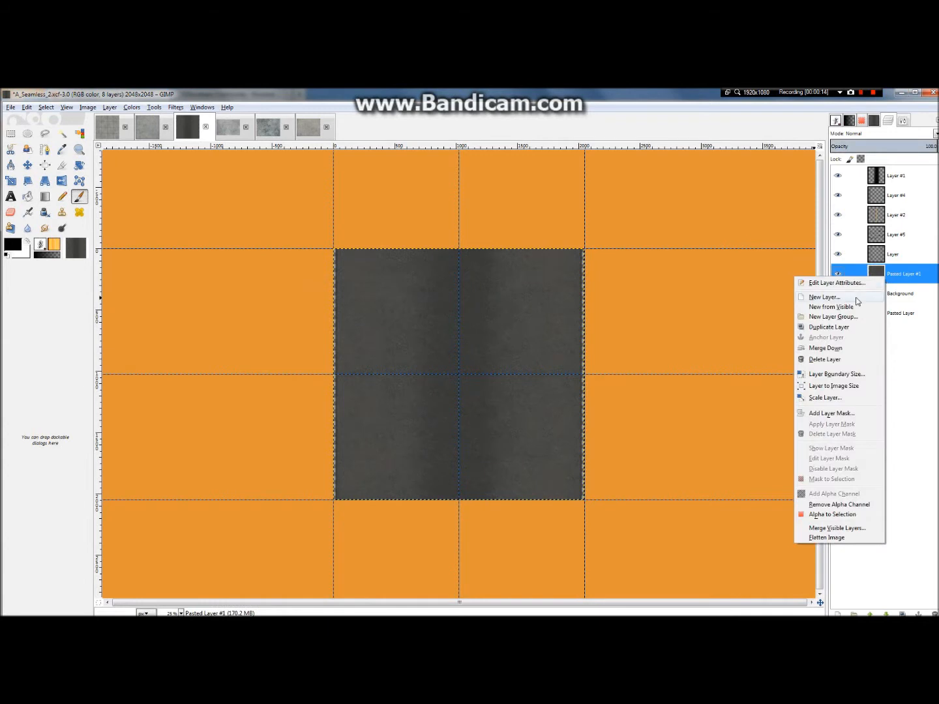
left_click(857, 302)
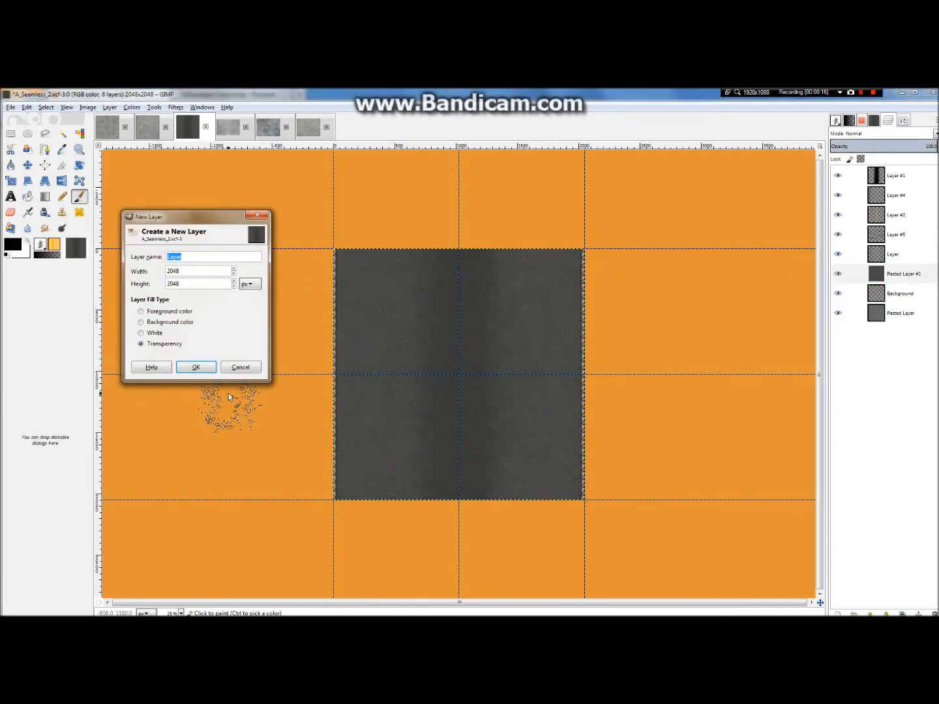
left_click(195, 367)
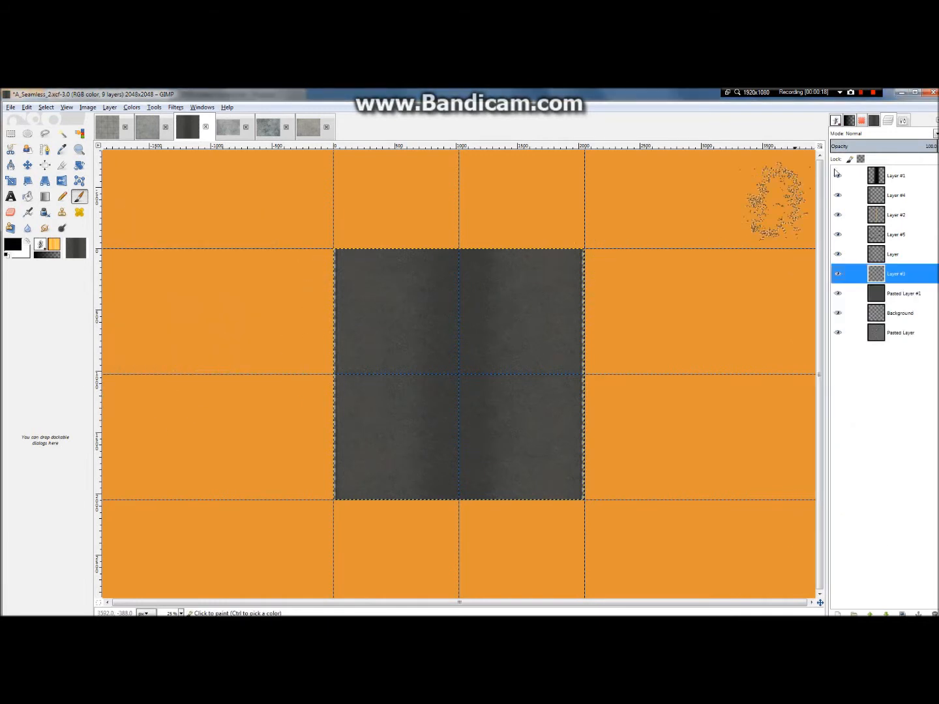
Step: Give the Paintbrush the round 2. Hardness 100 brush and reduce its size to about 37
left_click(859, 96)
left_click(904, 122)
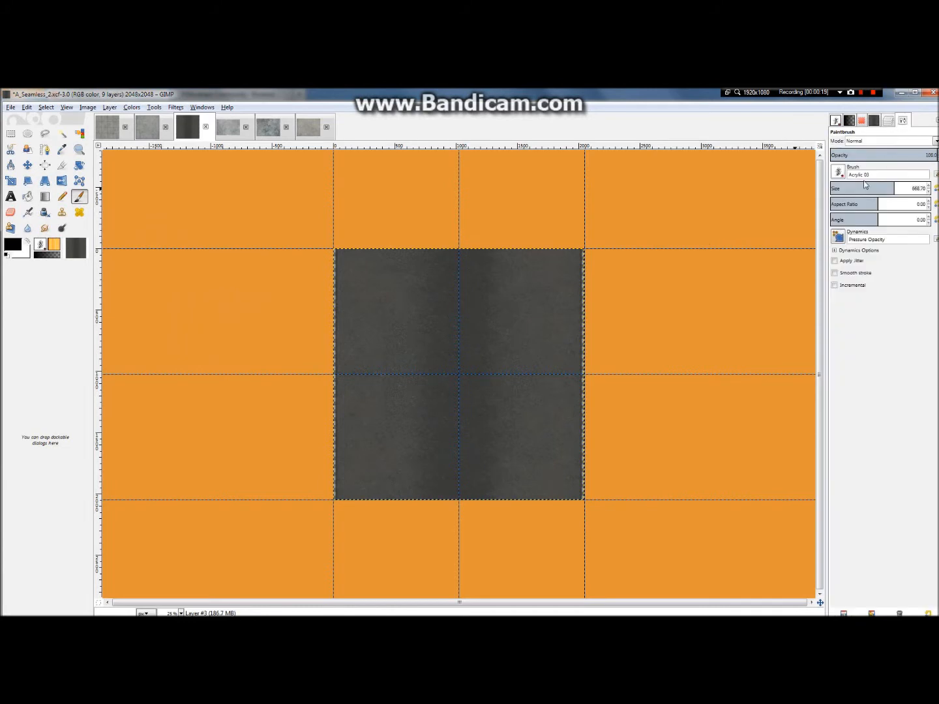
left_click(840, 173)
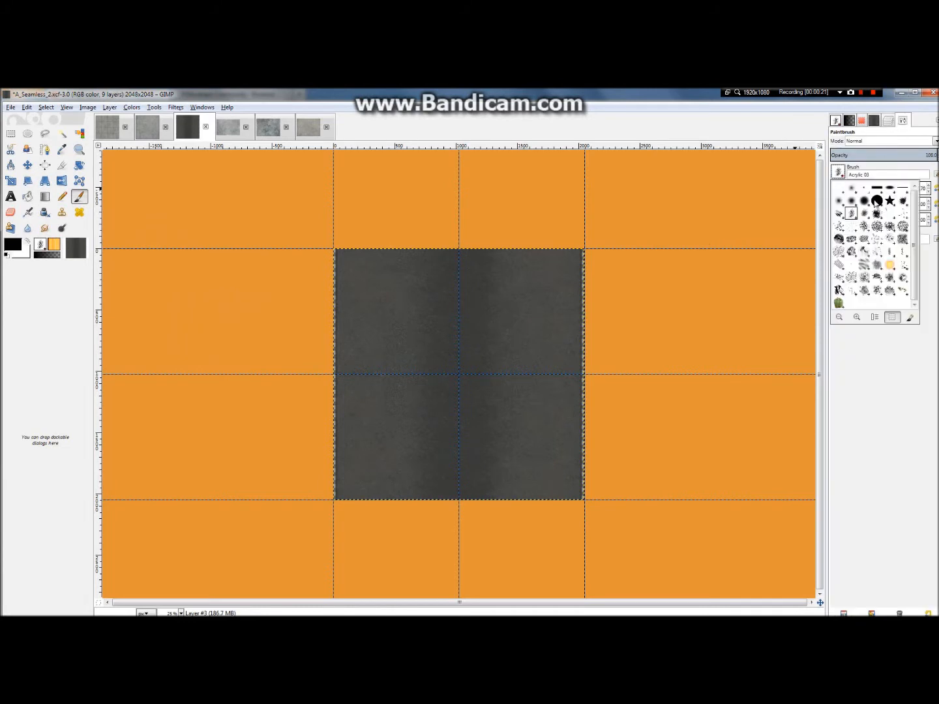
left_click(875, 202)
left_click_drag(864, 187, 834, 186)
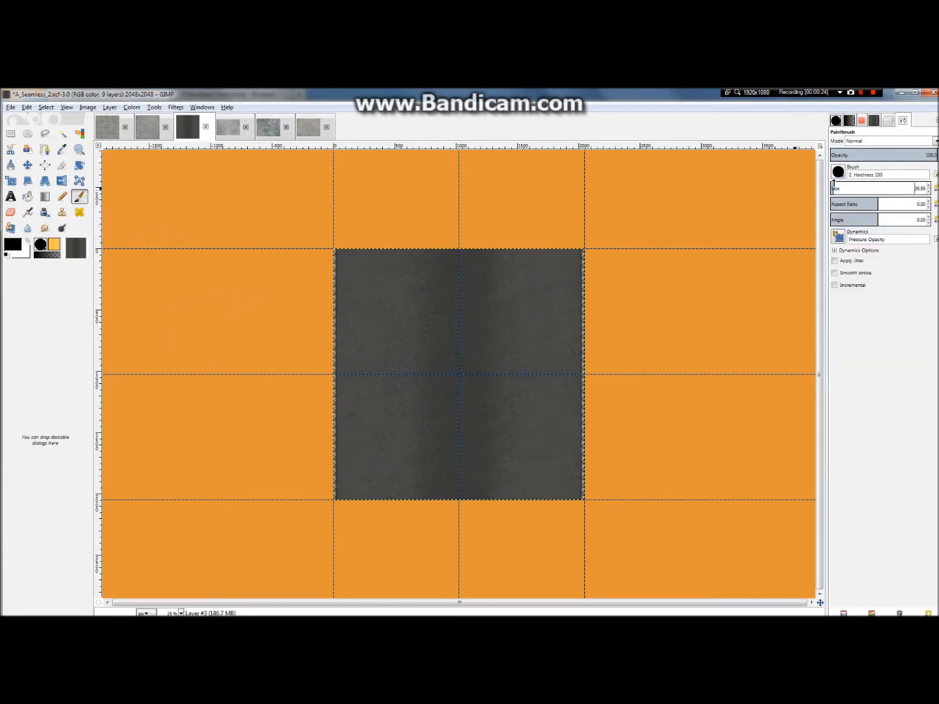
scroll(565, 261, "up", 2)
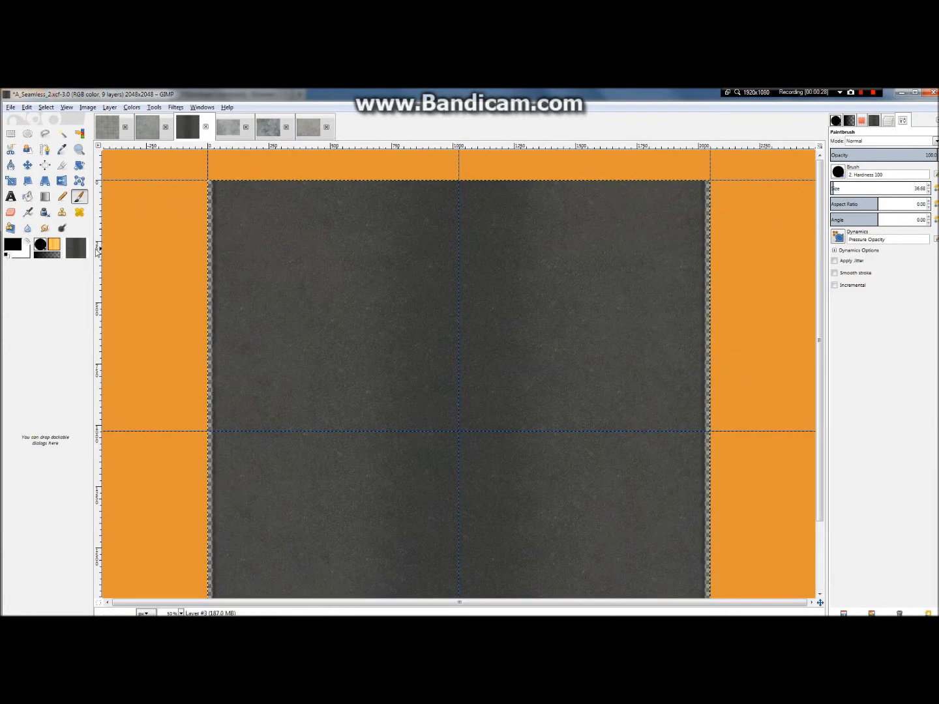
key("m")
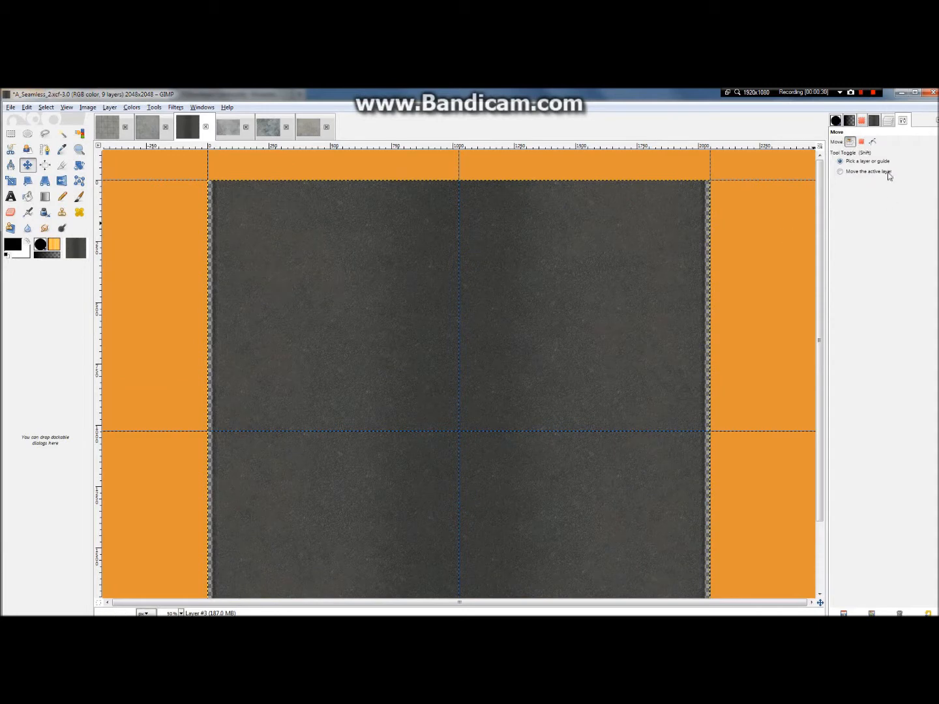
left_click(889, 125)
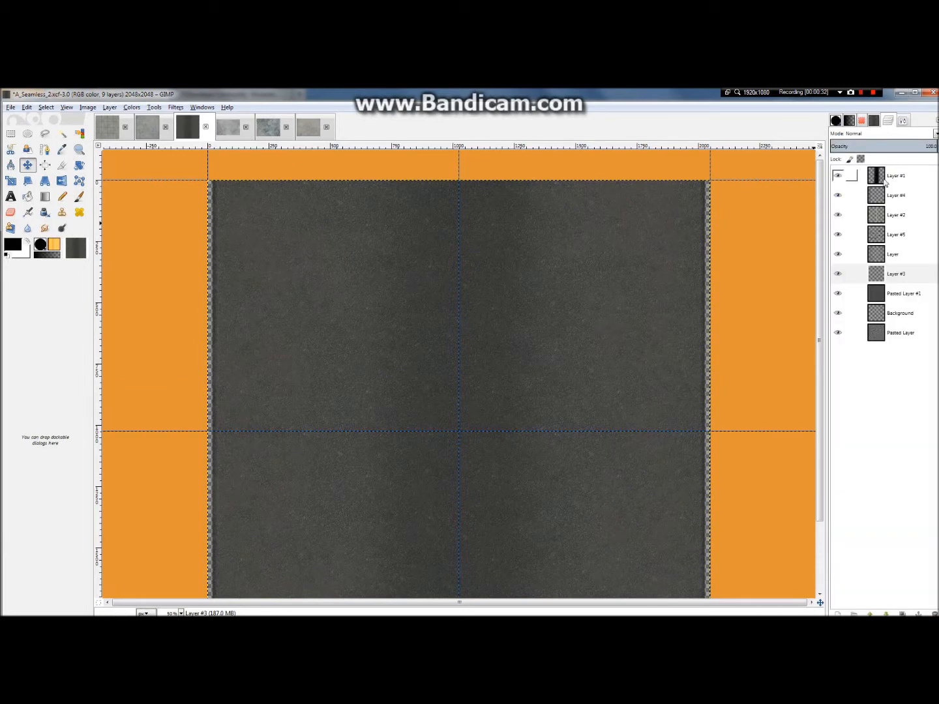
left_click(901, 124)
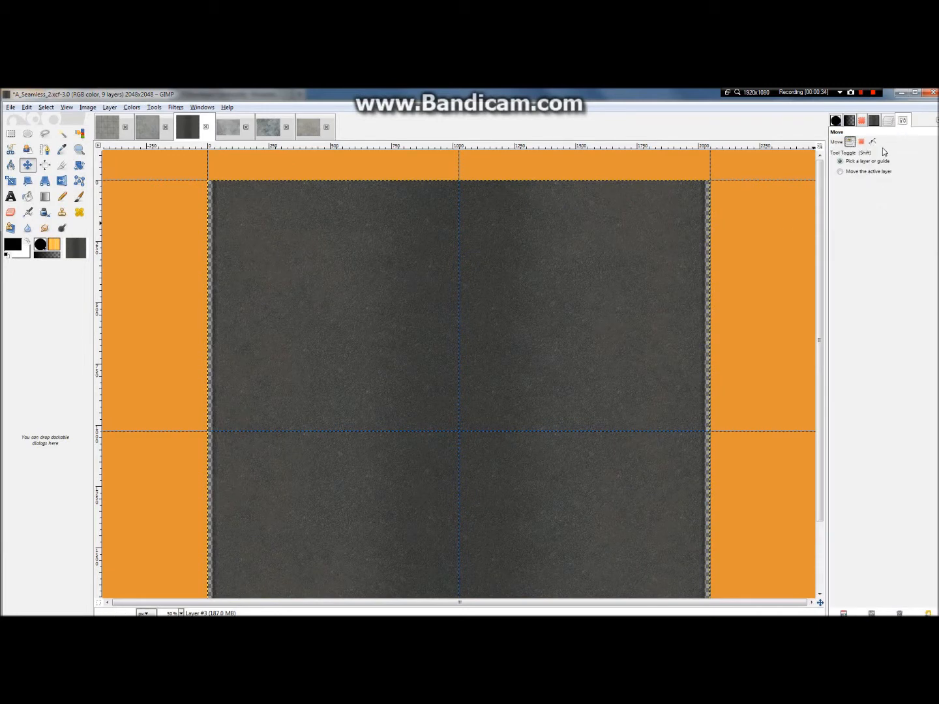
key("p")
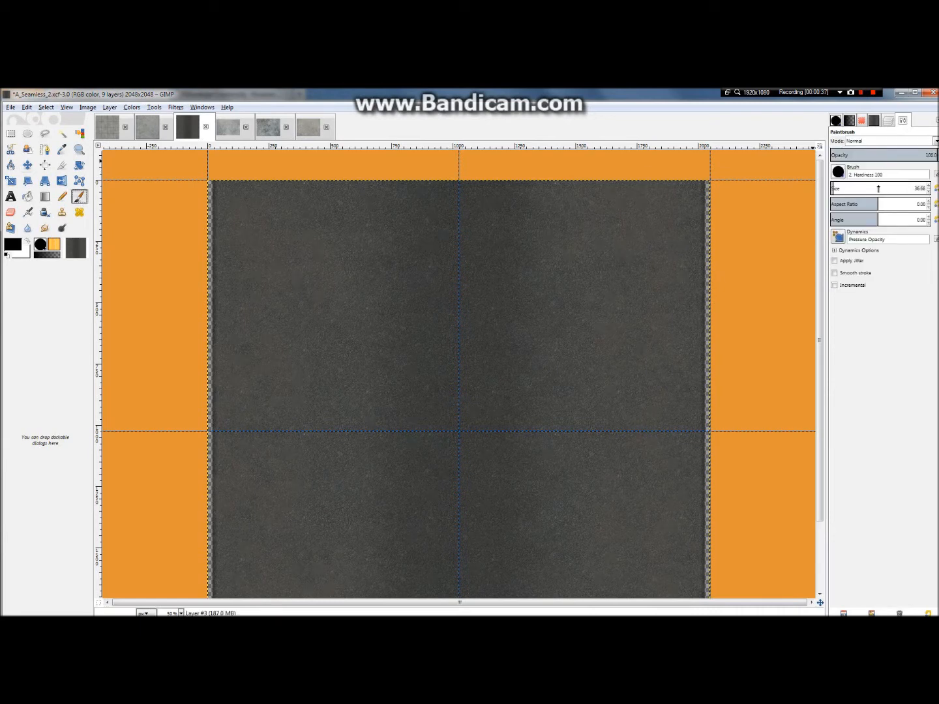
Step: Reduce the Paintbrush size to 2.02 for painting thin lines
left_click_drag(831, 188, 834, 189)
left_click_drag(666, 208, 670, 259)
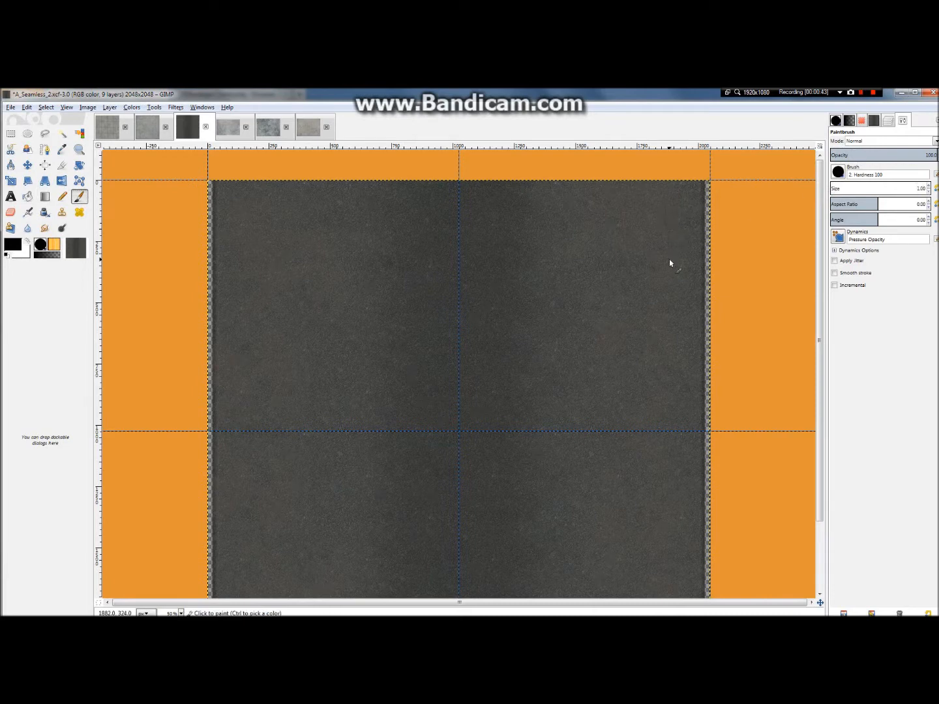
left_click(850, 189)
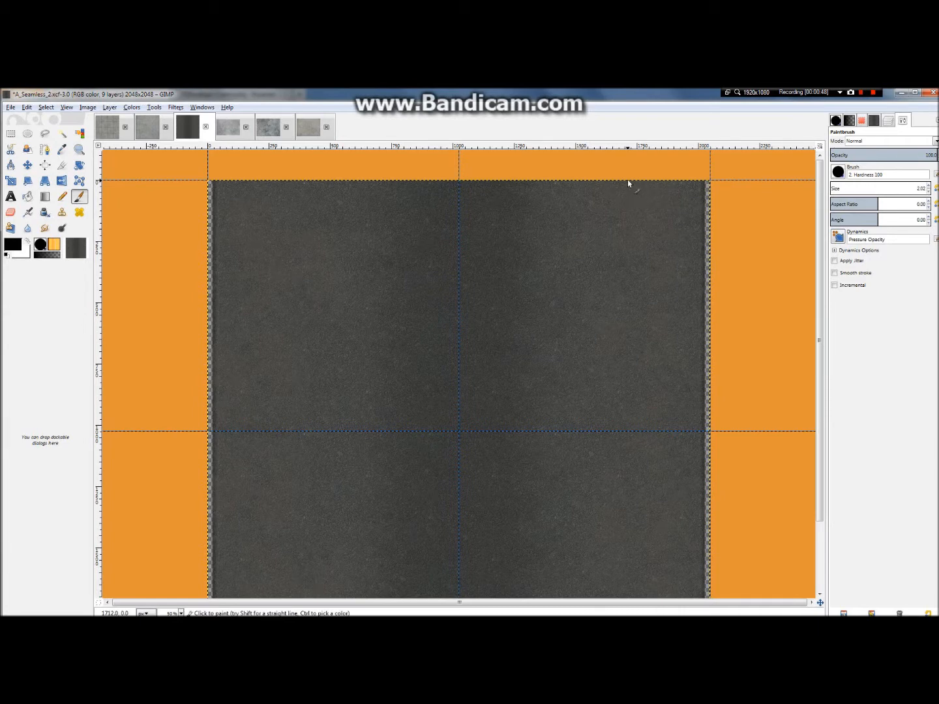
Step: Paint straight vertical black lines over the full image height at about x = 1710 px, x = 1365 px and beside the centre guide
key("minus")
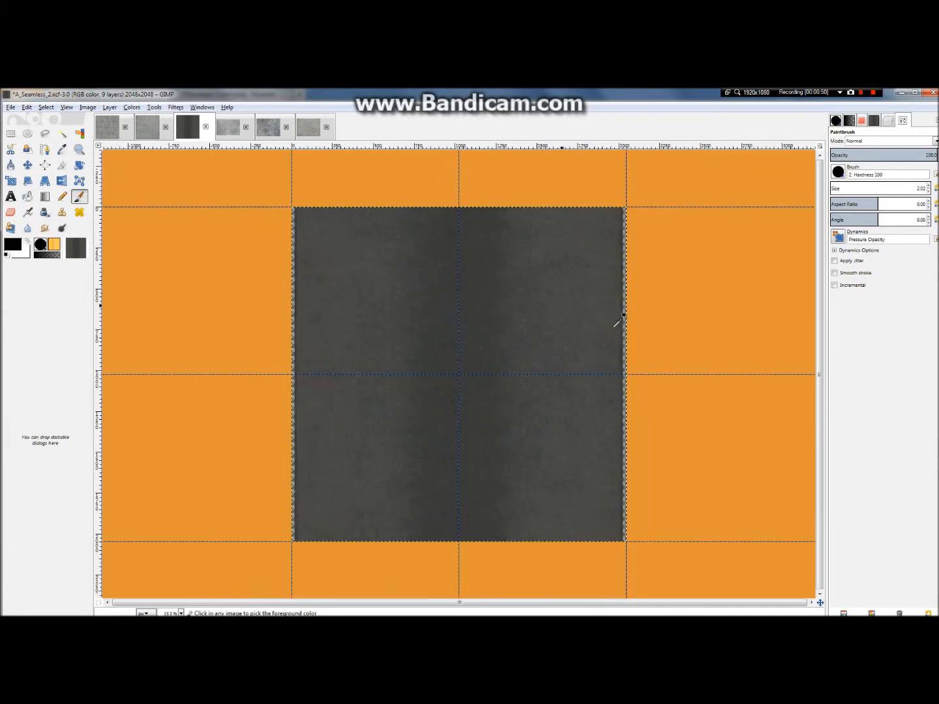
left_click(570, 541, "shift")
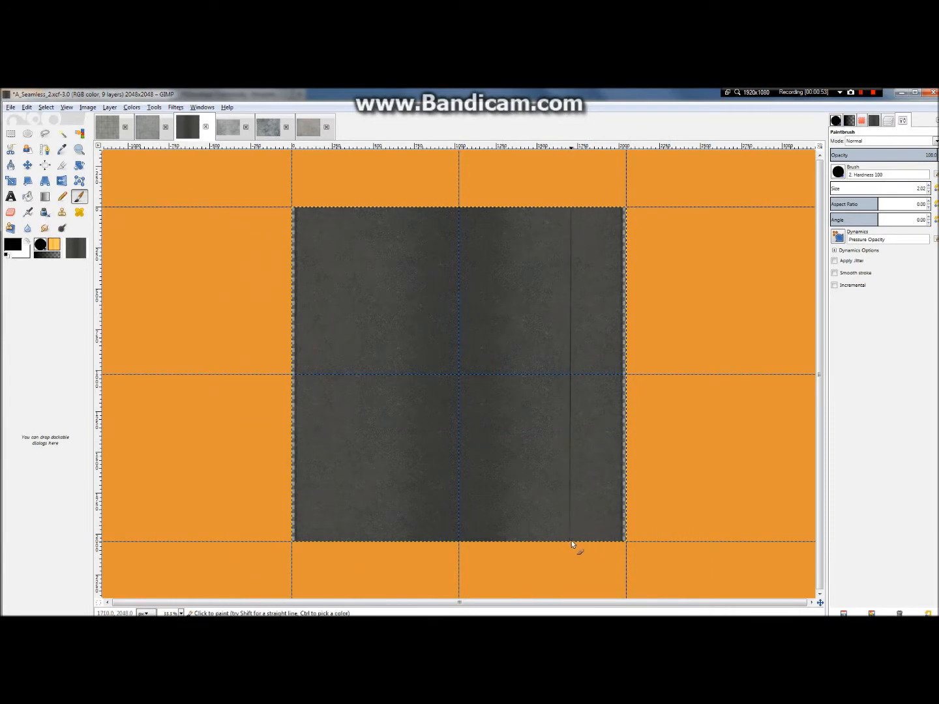
left_click(514, 546)
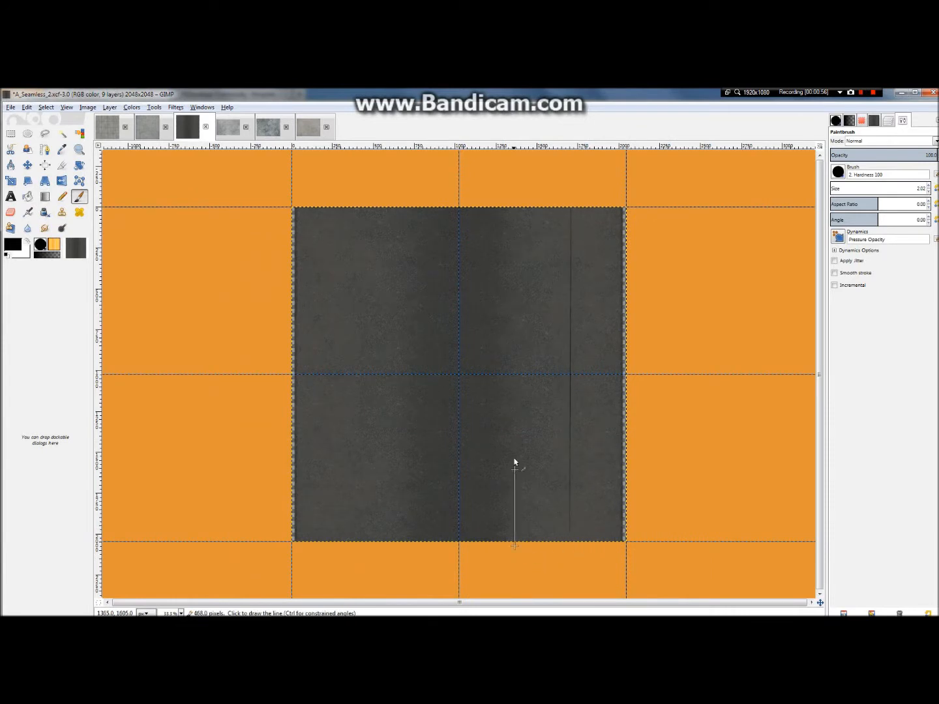
left_click(517, 191, "shift")
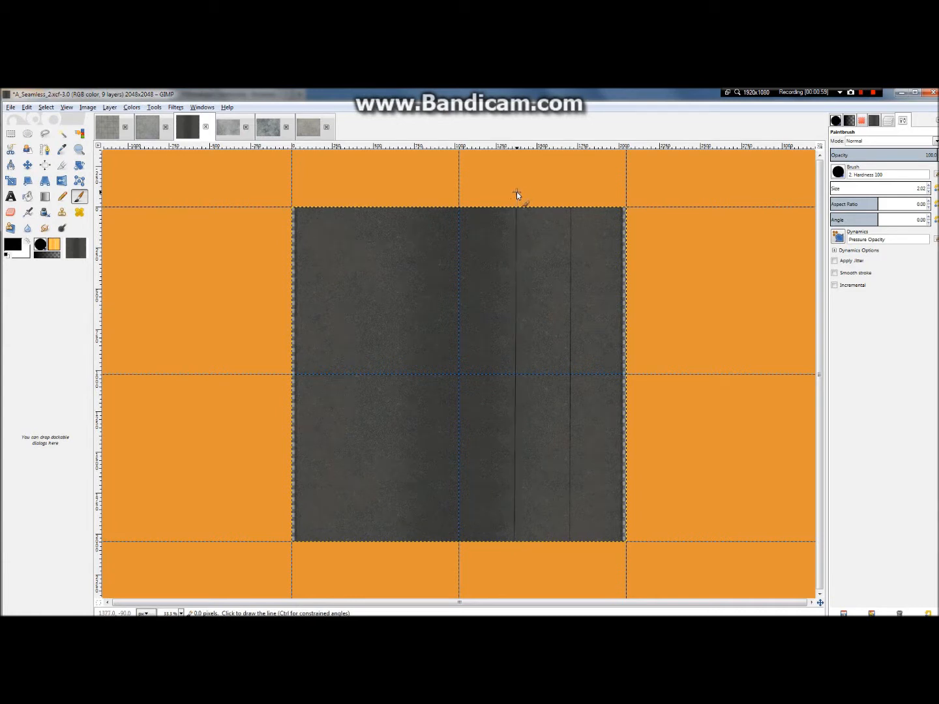
left_click(461, 195)
left_click(461, 562, "shift")
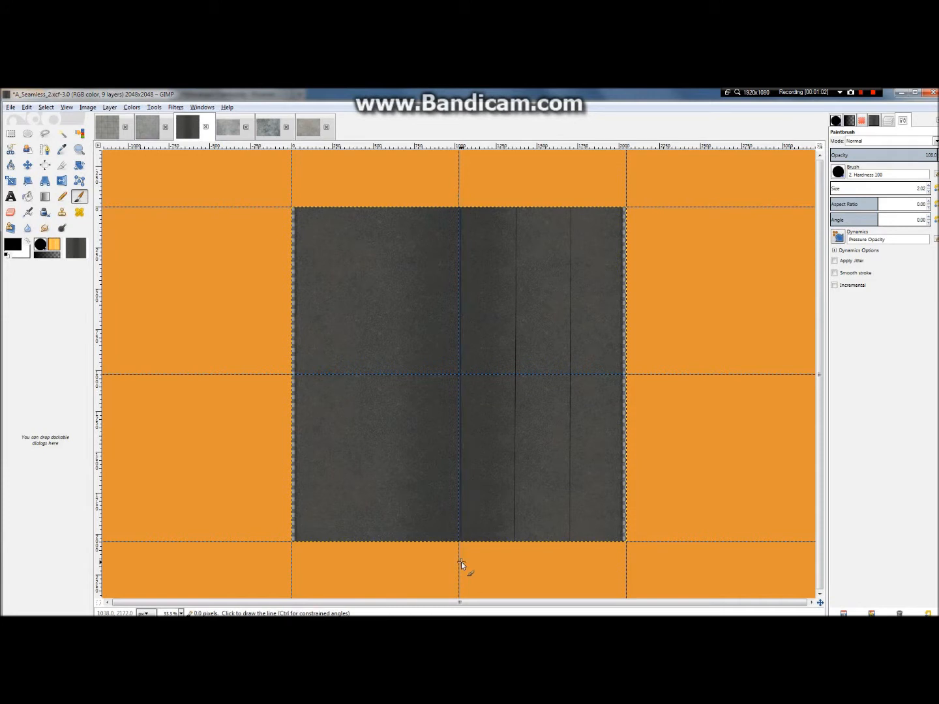
left_click(418, 185)
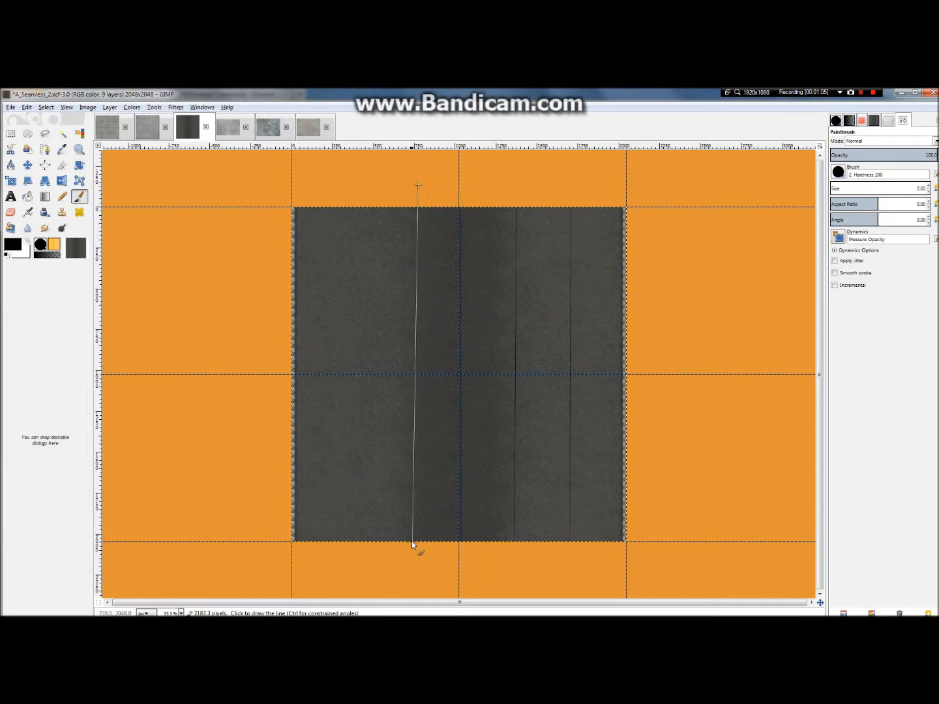
left_click(416, 187)
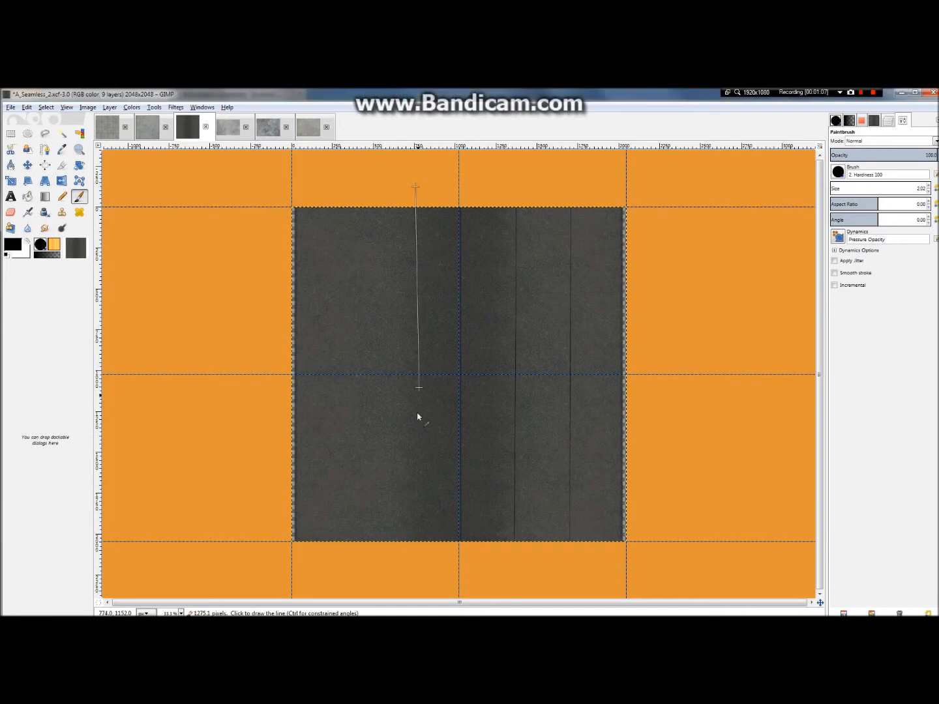
left_click(397, 190)
left_click(394, 586, "shift")
Step: Paint two more straight full-height black lines on the left half, at about x = 670 px and x = 325 px
left_click(405, 196)
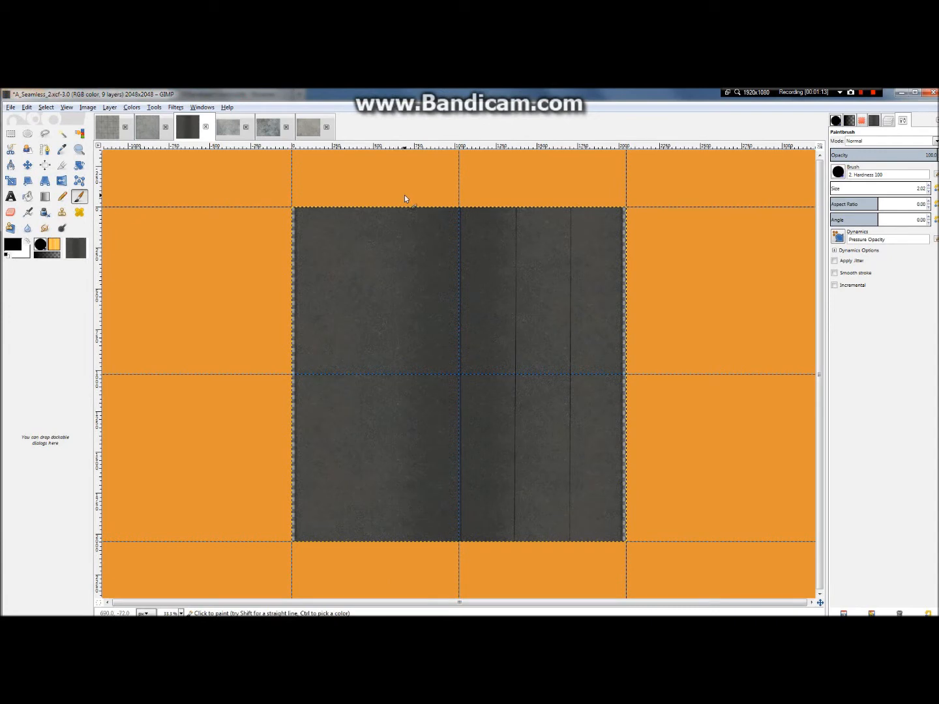
left_click(400, 559, "shift")
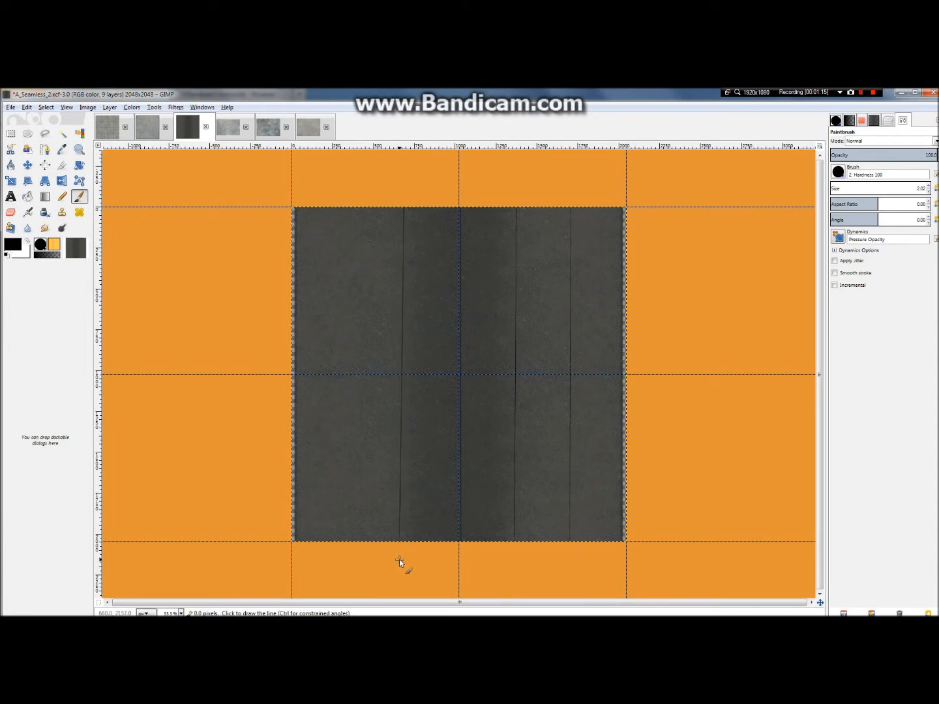
left_click(348, 177)
left_click(343, 566, "shift")
scroll(366, 468, "up", 2)
scroll(366, 465, "down", 1)
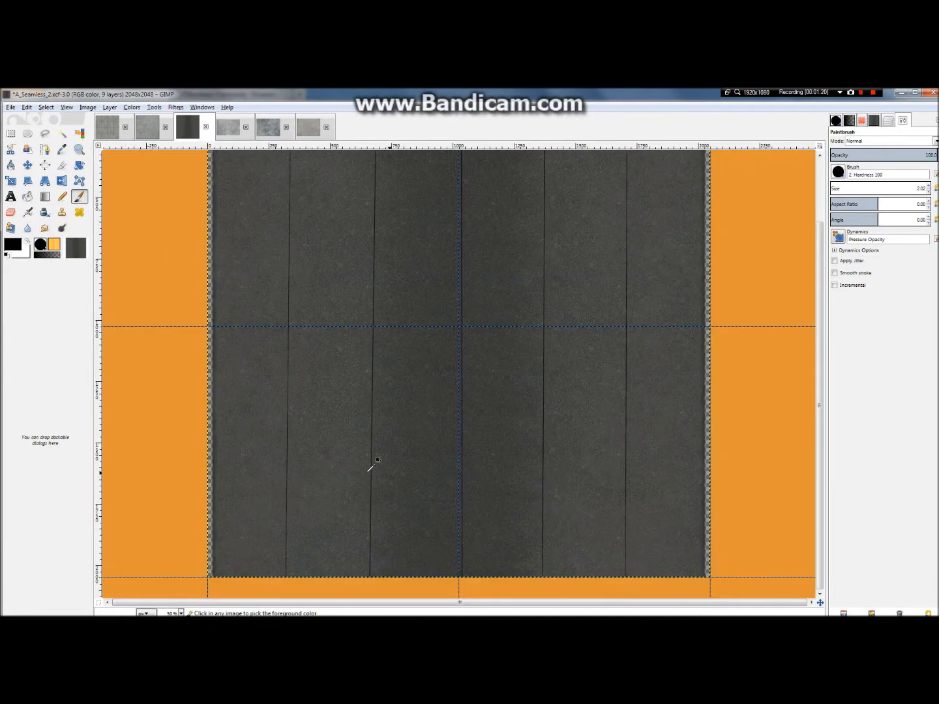
scroll(395, 553, "down", 1)
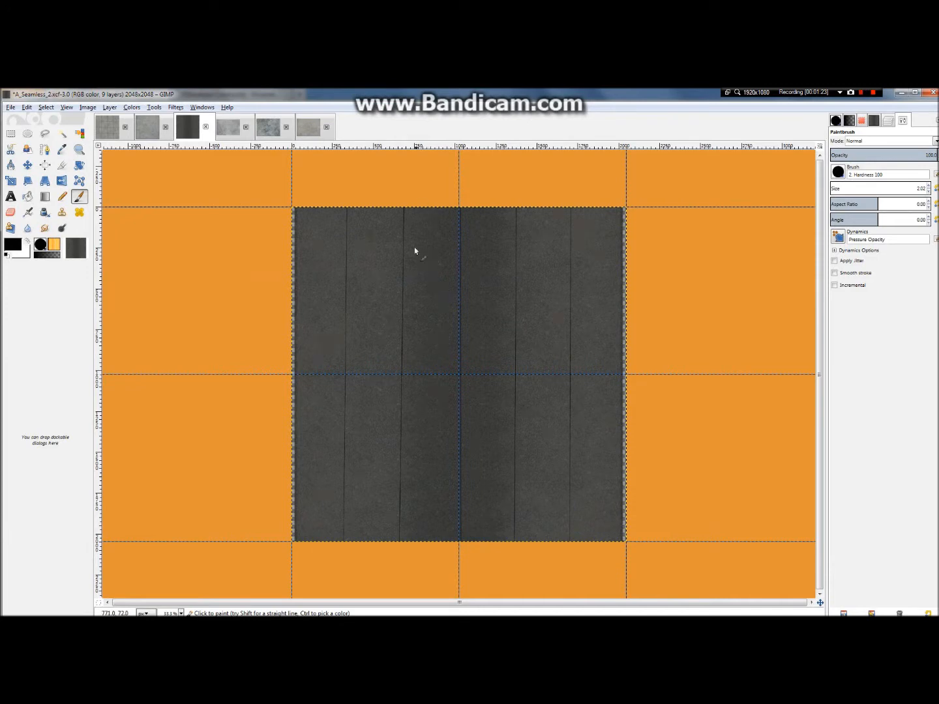
scroll(439, 502, "up", 1)
scroll(434, 532, "down", 3)
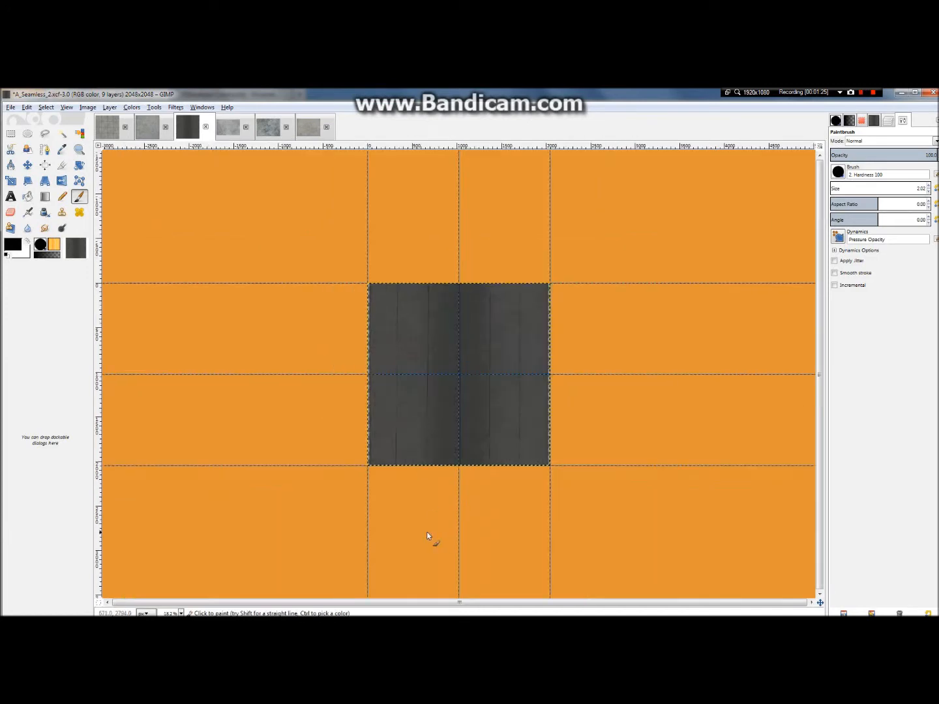
Step: Lower the opacity of Layer #3, which holds the painted seam lines, to 21
scroll(555, 388, "up", 5)
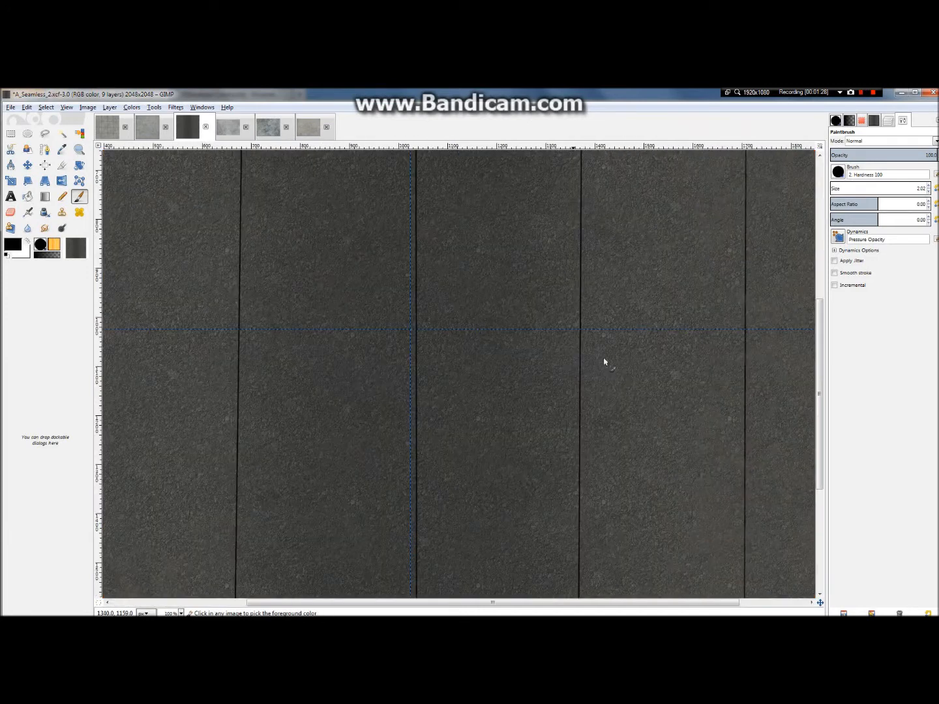
left_click(889, 120)
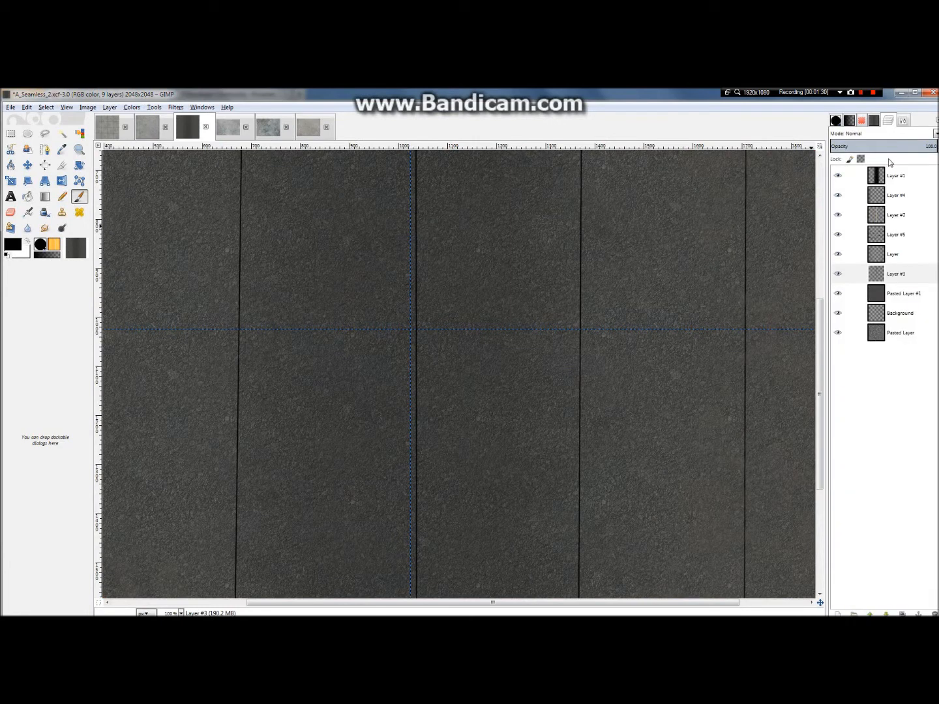
left_click_drag(891, 147, 852, 146)
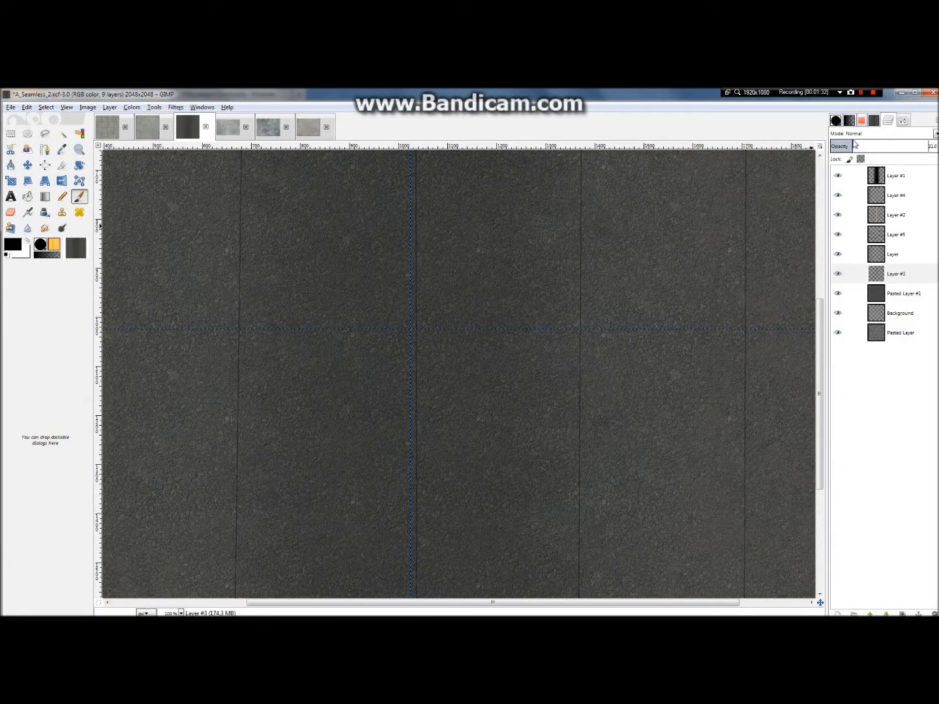
scroll(572, 381, "down", 3)
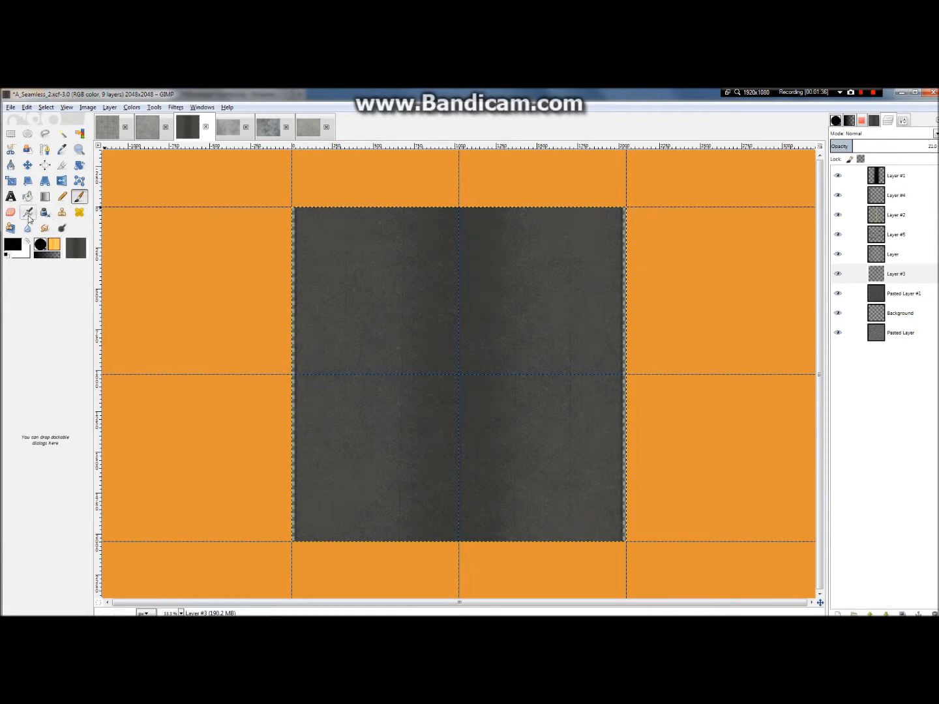
Step: Choose the Smudge tool, set its brush size to 133.52 and check the seam lines across the asphalt texture
left_click(44, 228)
left_click(889, 118)
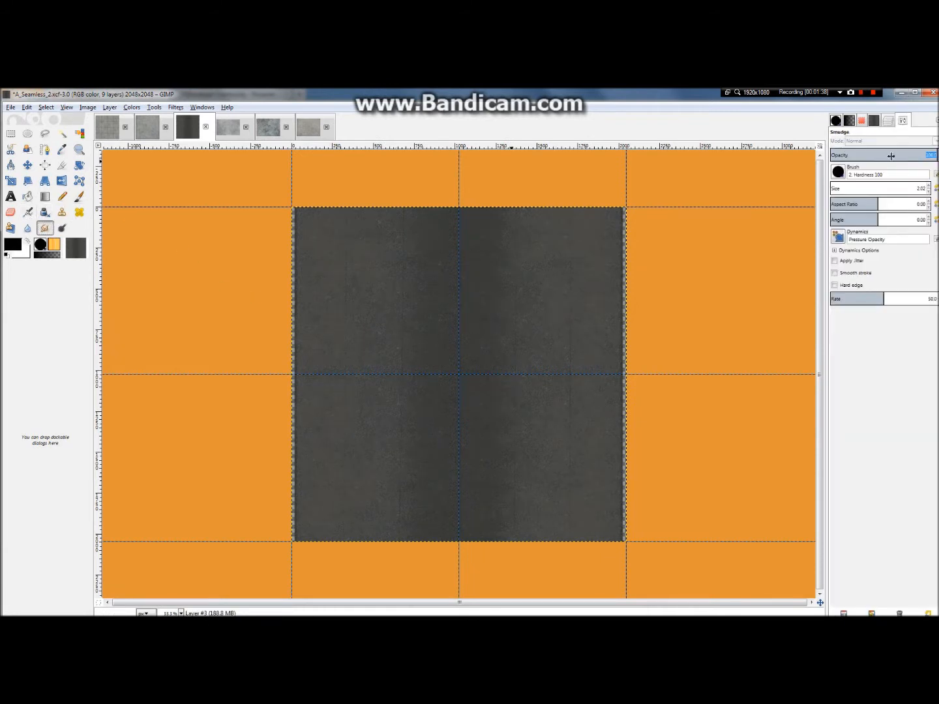
left_click(842, 188)
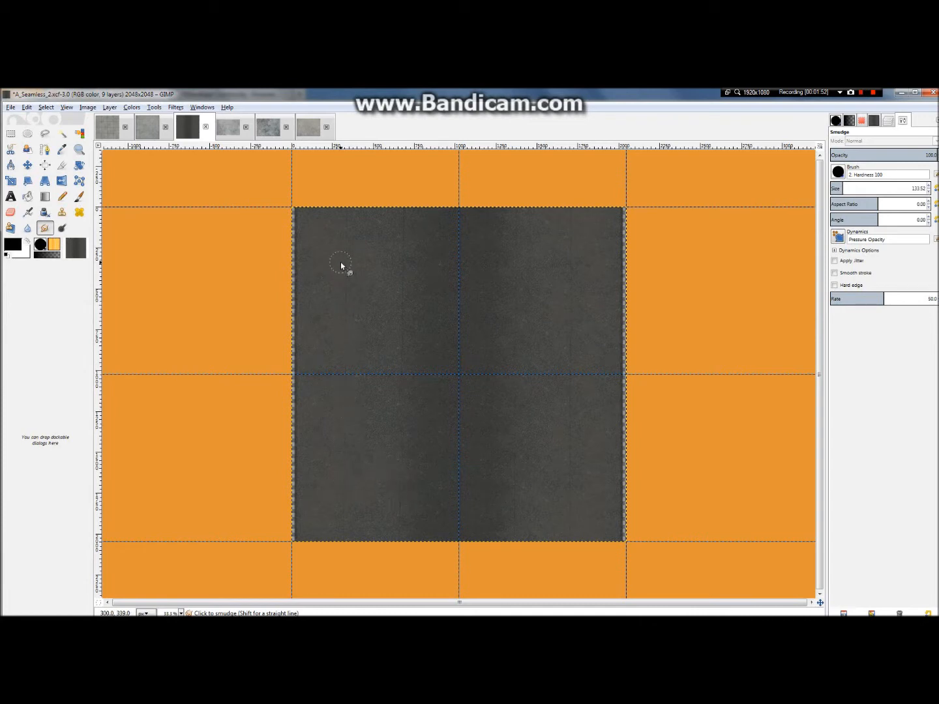
scroll(408, 424, "down", 2)
scroll(610, 363, "up", 3)
scroll(584, 364, "down", 1)
scroll(591, 371, "up", 3)
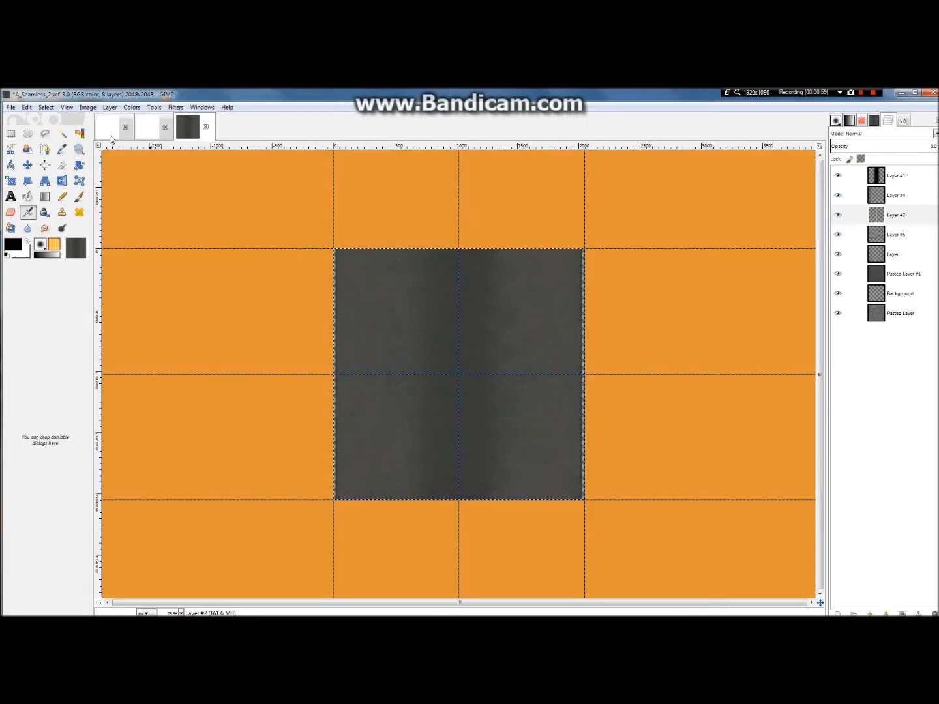
Step: View the blank 2048 × 2048 and 512 × 512 images and bring up the Open Image dialog
left_click(109, 134)
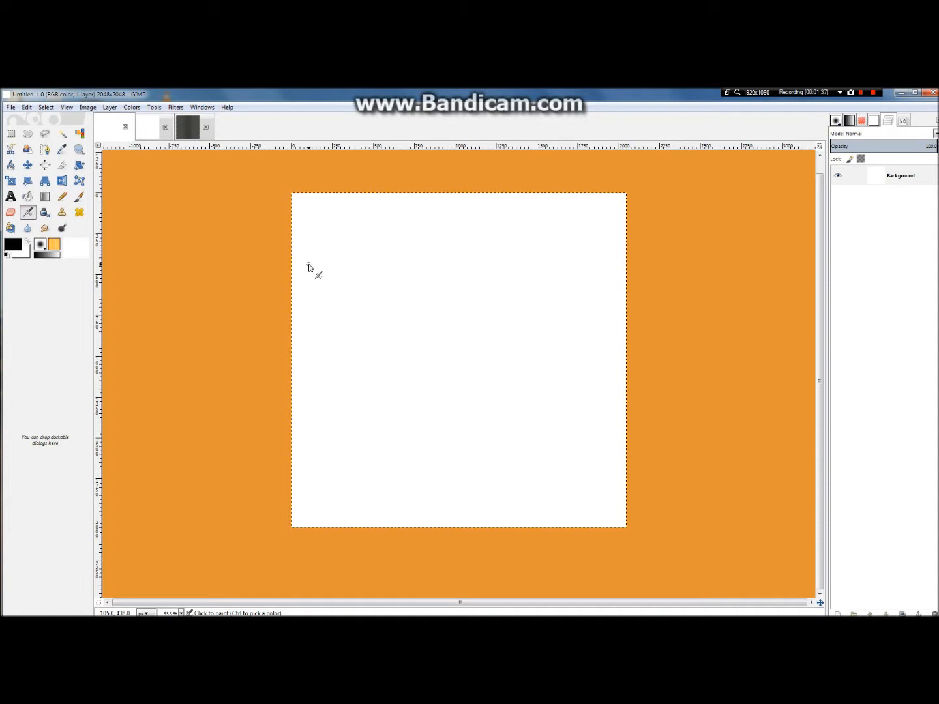
left_click(150, 138)
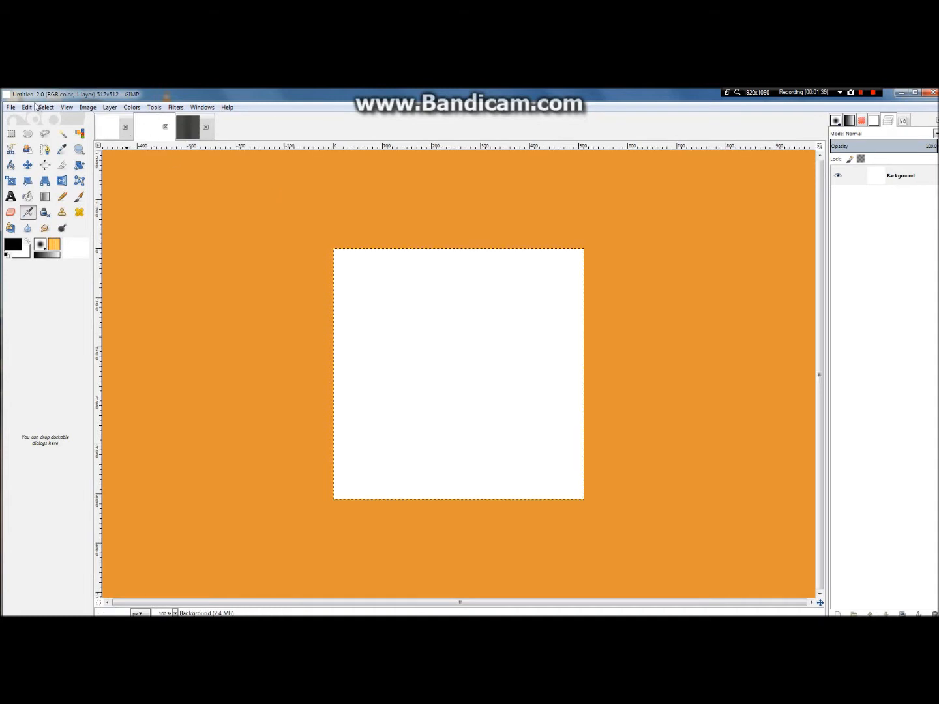
left_click(10, 107)
left_click(33, 141)
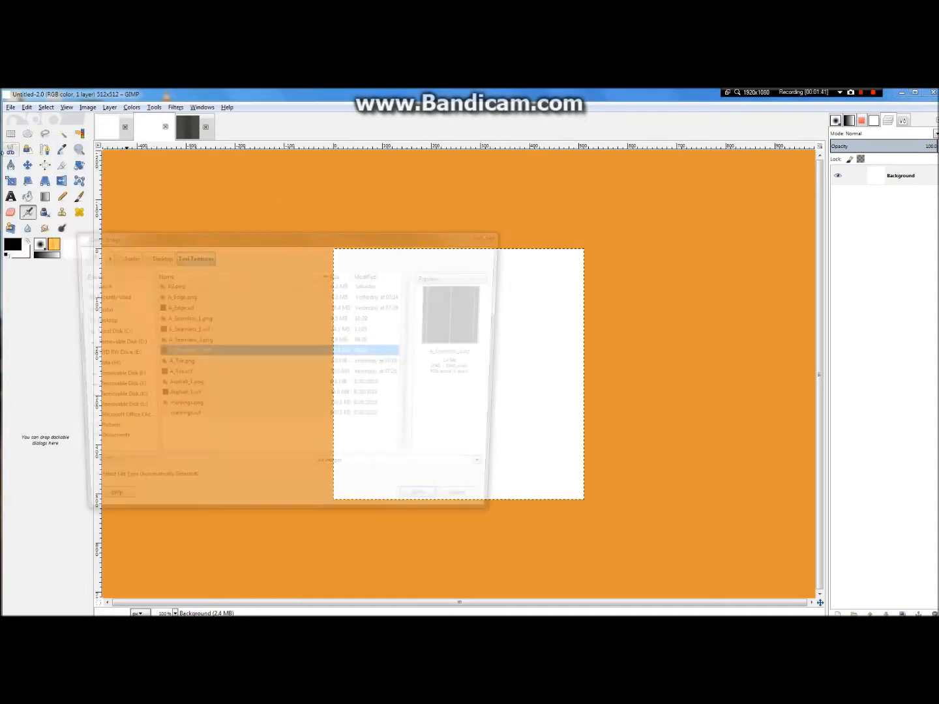
Step: Look through the Desktop and Taxi Textures folders for source texture images
left_click(199, 398)
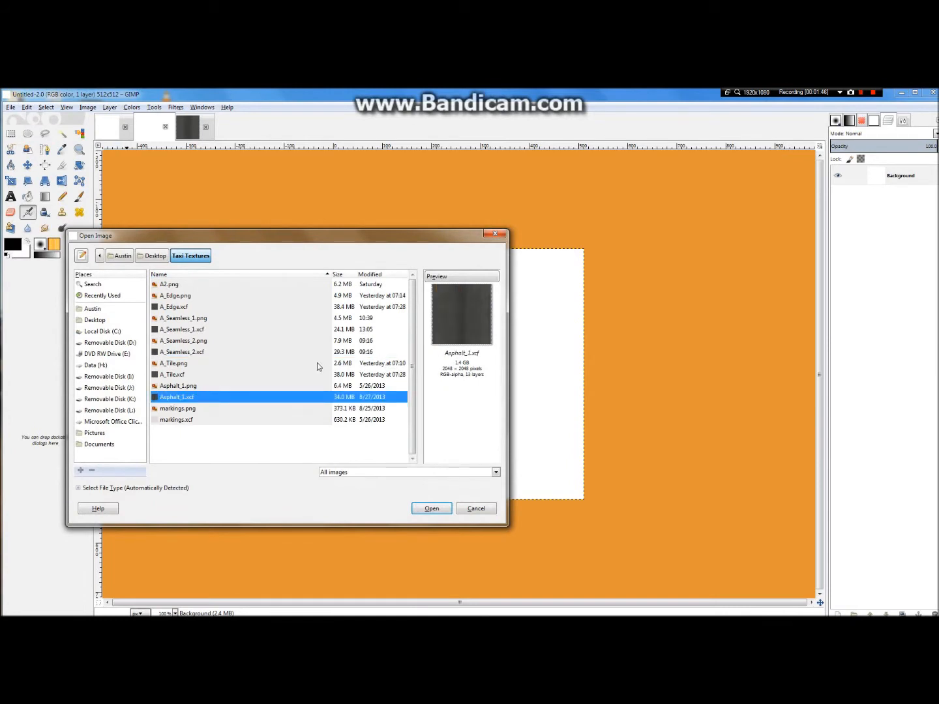
left_click(115, 331)
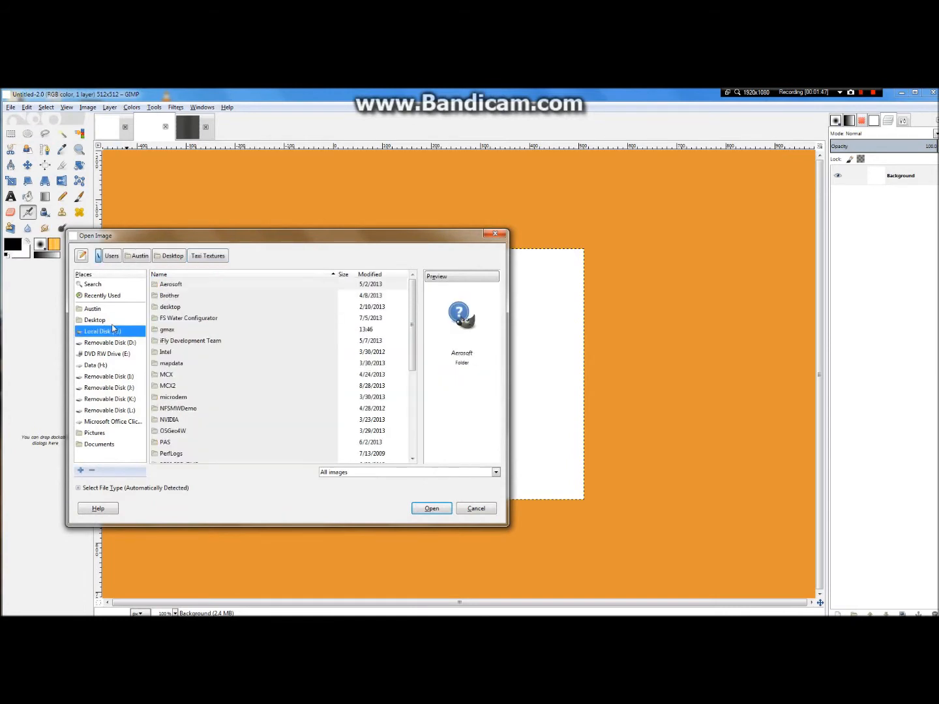
left_click(111, 321)
left_click(172, 341)
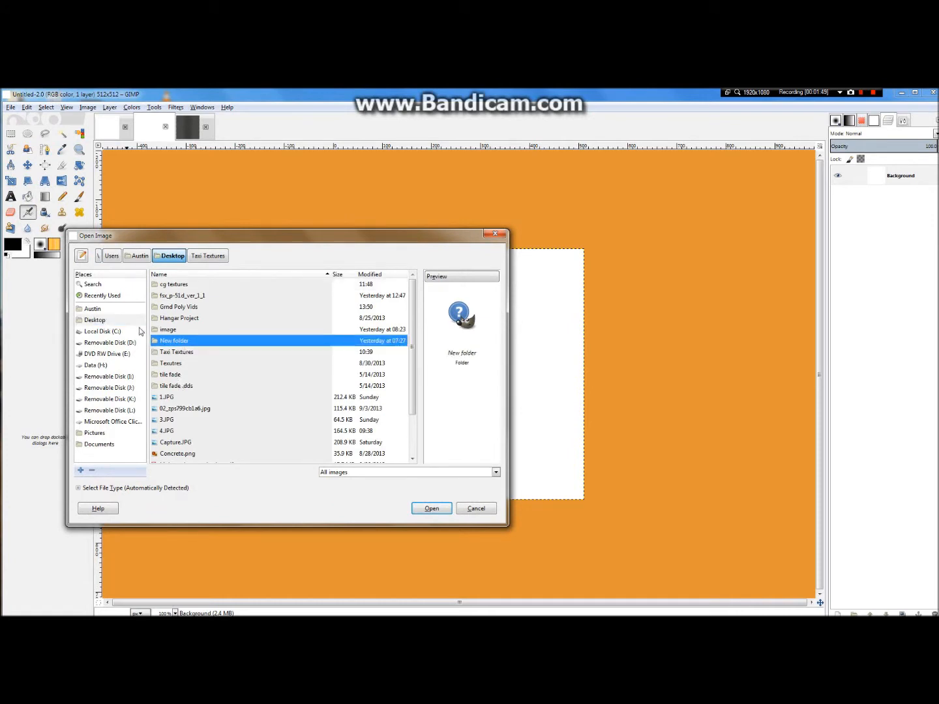
left_click(108, 321)
left_click(176, 333)
left_click(186, 300)
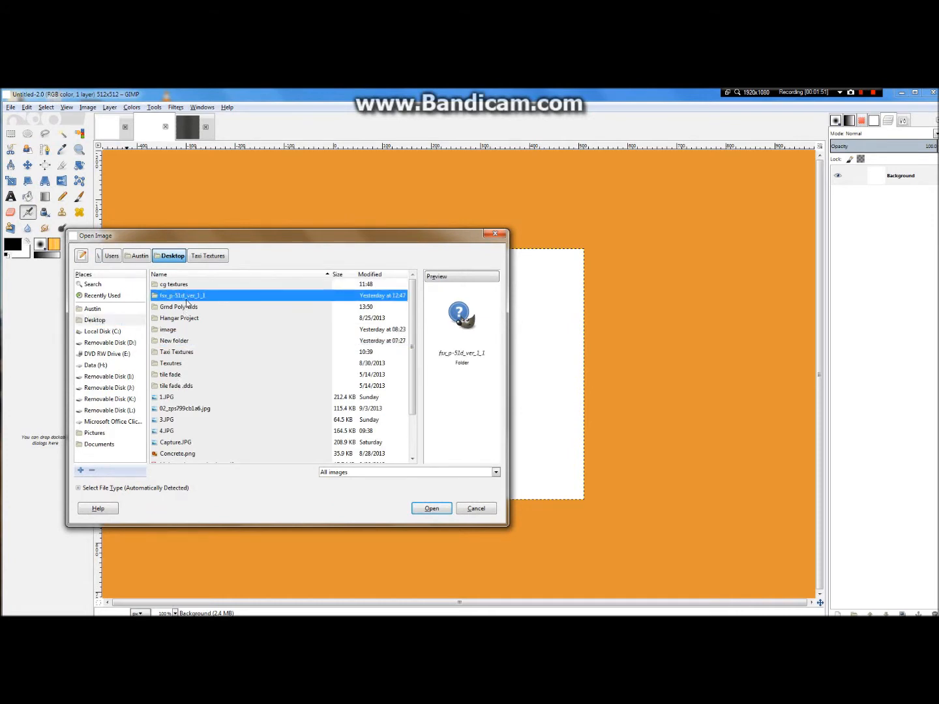
left_click(187, 306)
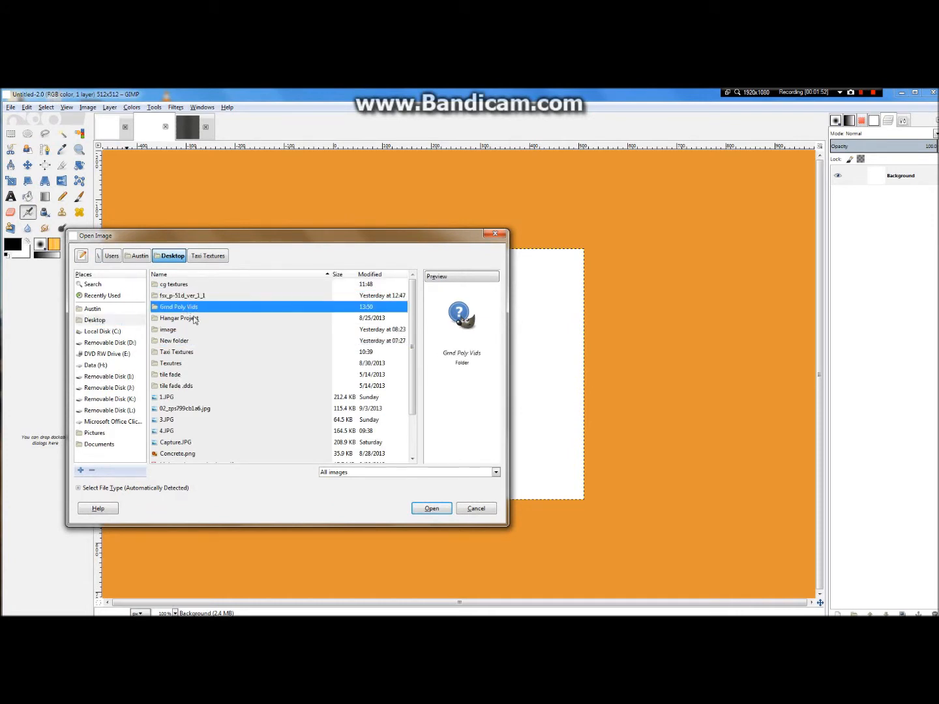
double_click(176, 352)
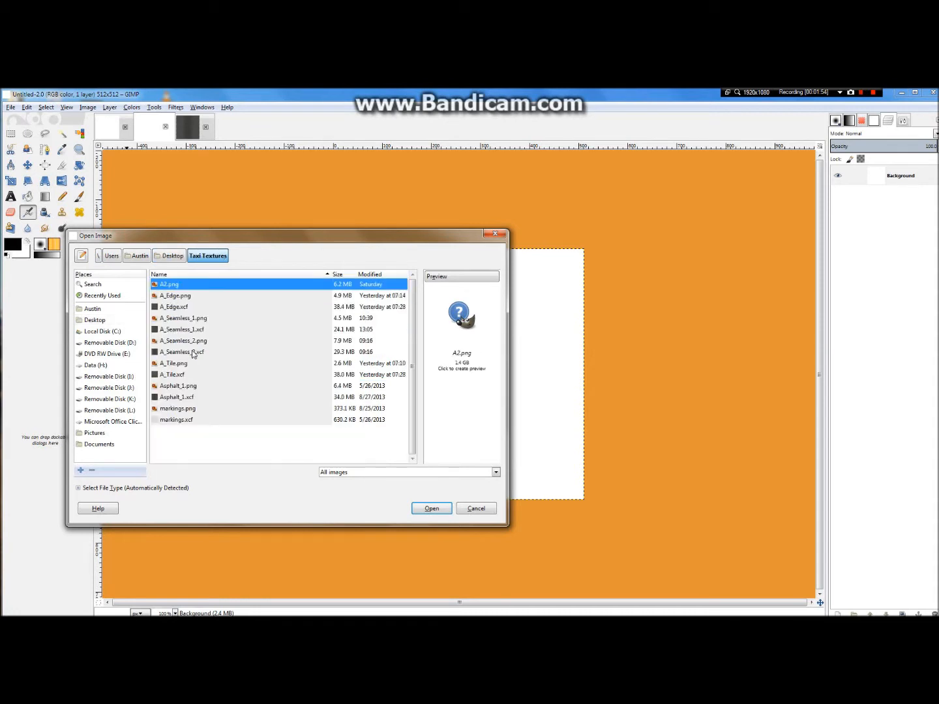
Step: Open ConcreteBare0244_1_L.jpg, ConcreteFloors0001_L.jpg and ConcreteFloors0018_M.jpg together from the Desktop's cg textures folder
left_click(94, 320)
double_click(174, 285)
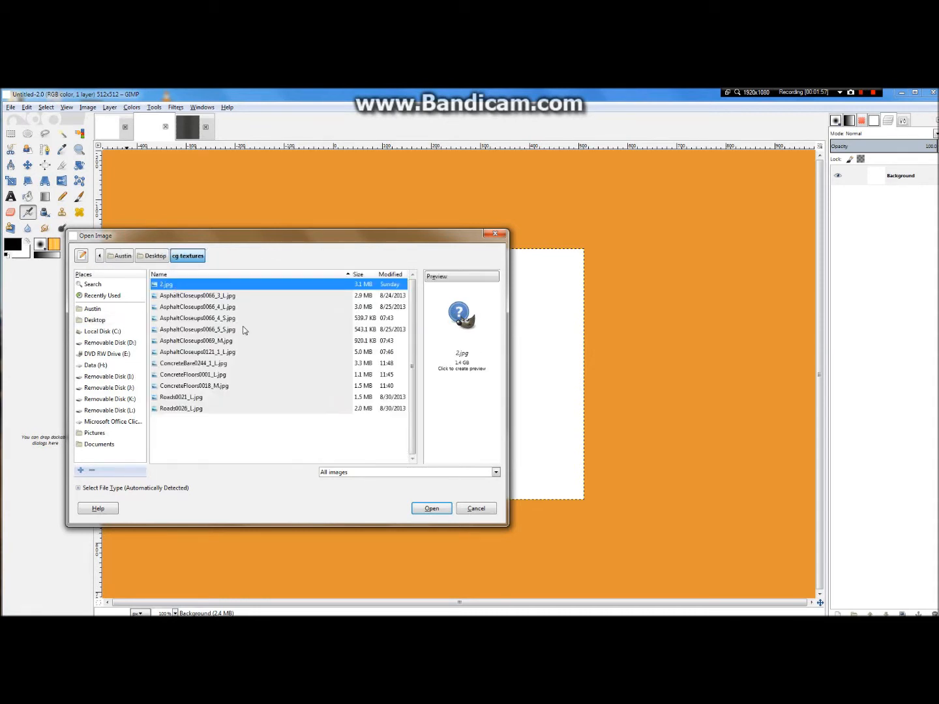
left_click(190, 370)
left_click(193, 375, "ctrl")
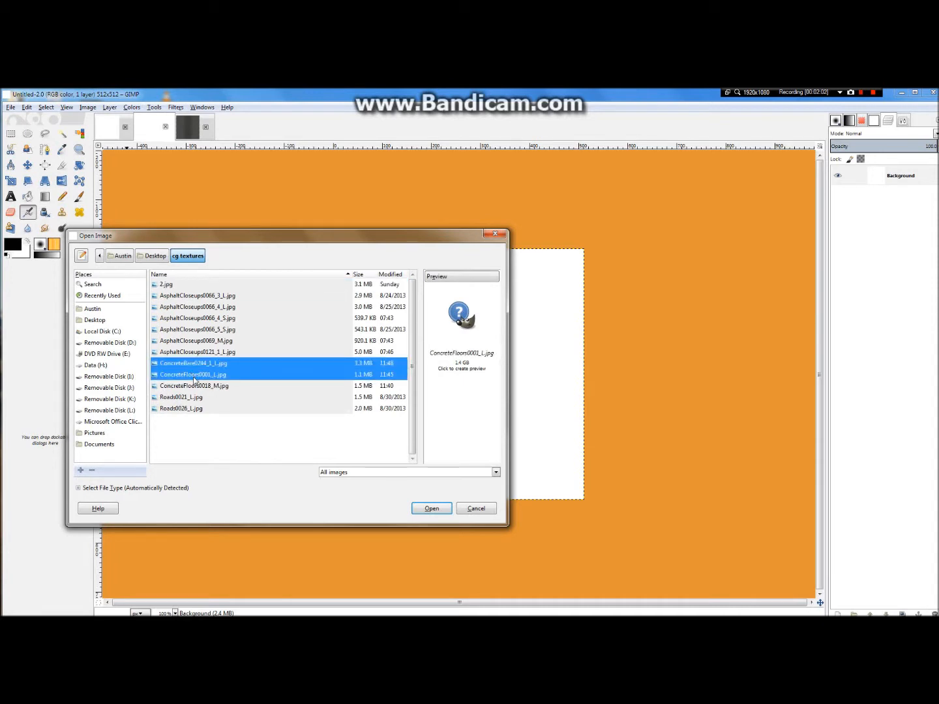
left_click(204, 387, "ctrl")
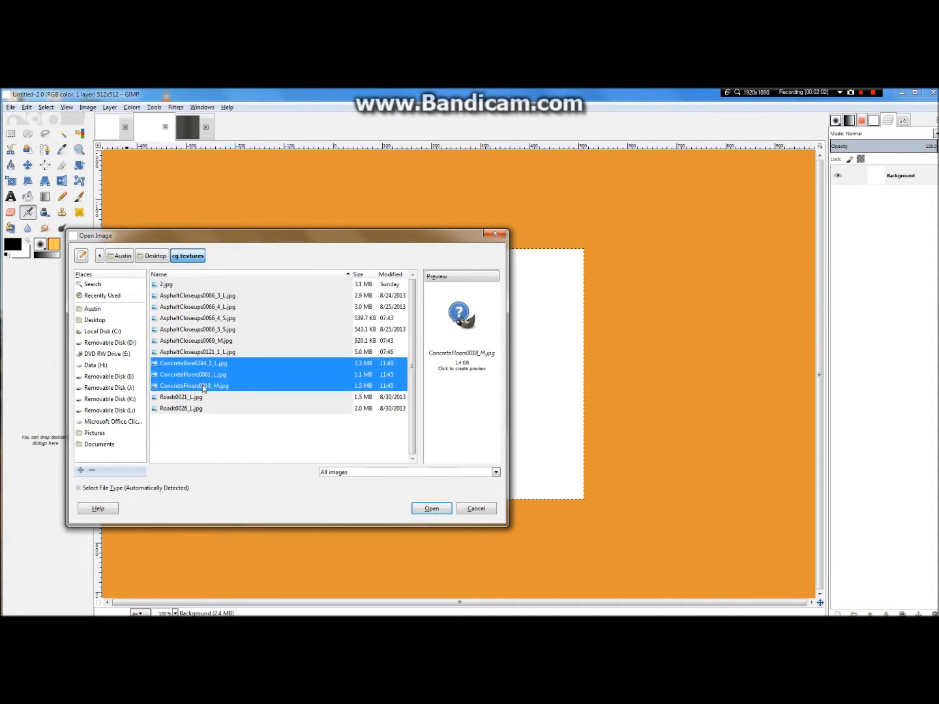
left_click(431, 509)
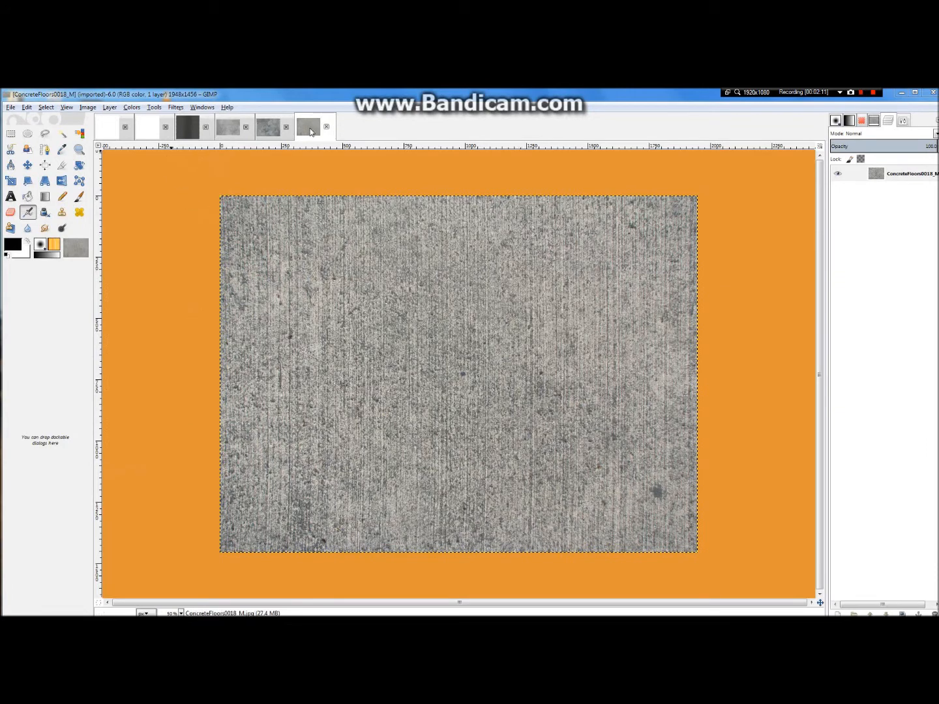
Step: Compare the three opened concrete textures and return to the blank 512 × 512 image
left_click(279, 126)
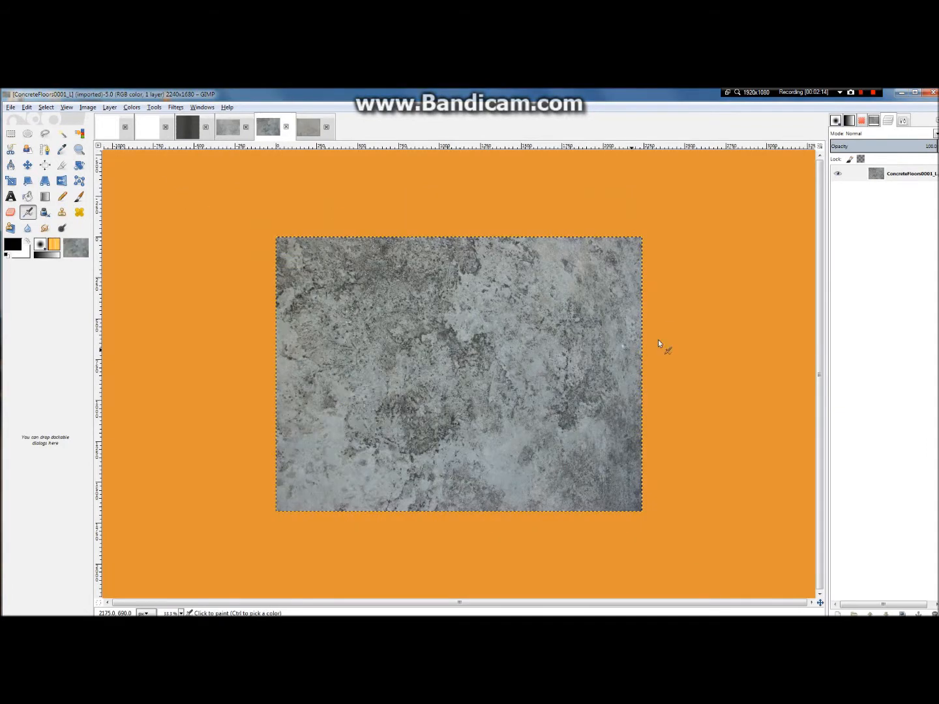
left_click(222, 126)
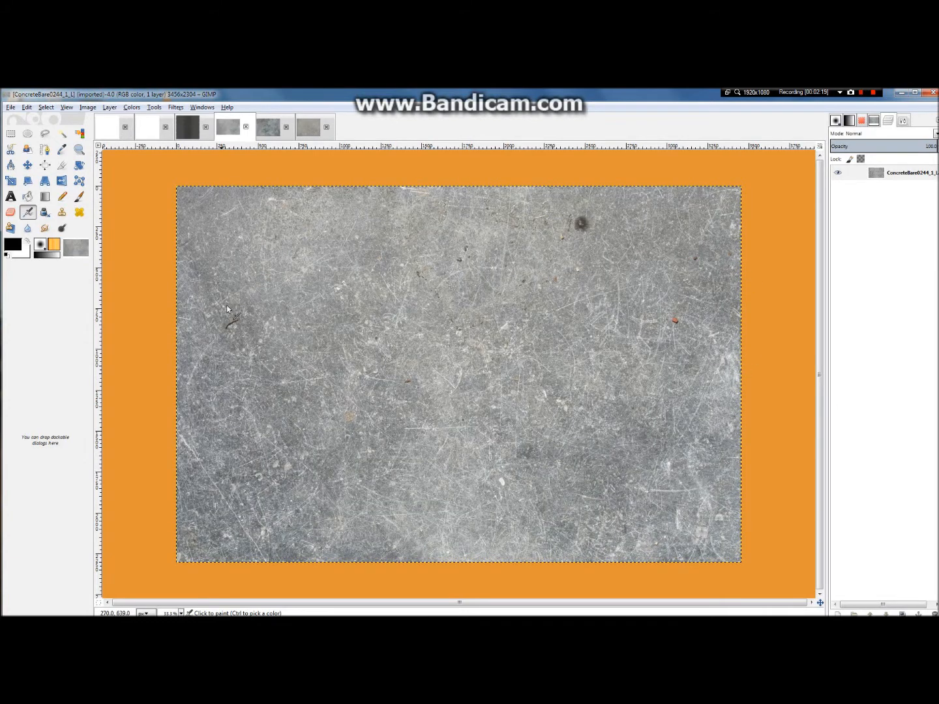
left_click(269, 129)
left_click(316, 123)
left_click(271, 130)
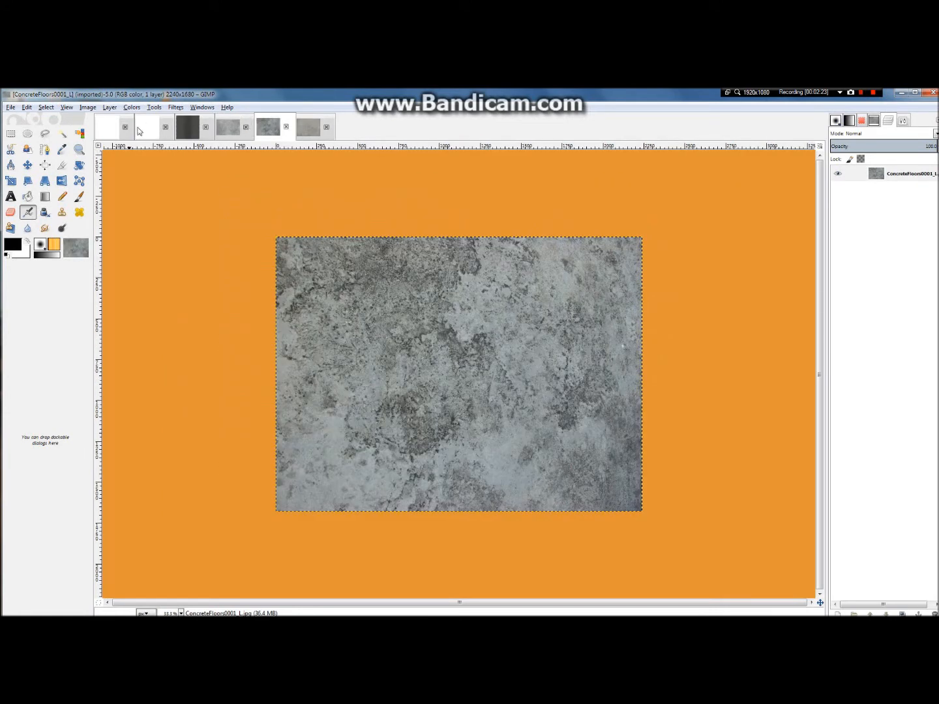
left_click(108, 130)
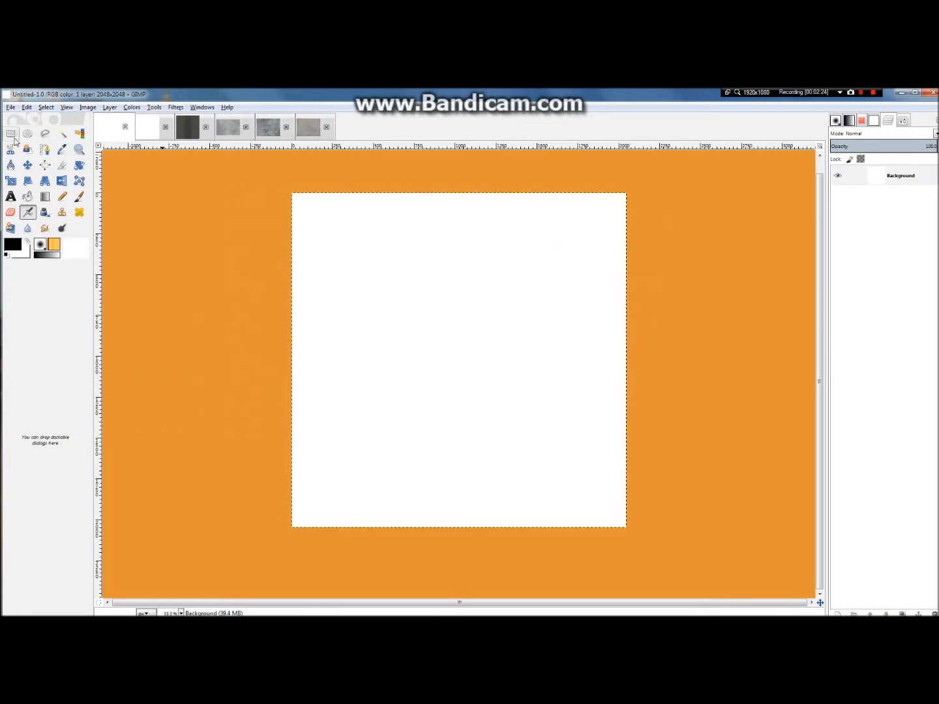
left_click(144, 131)
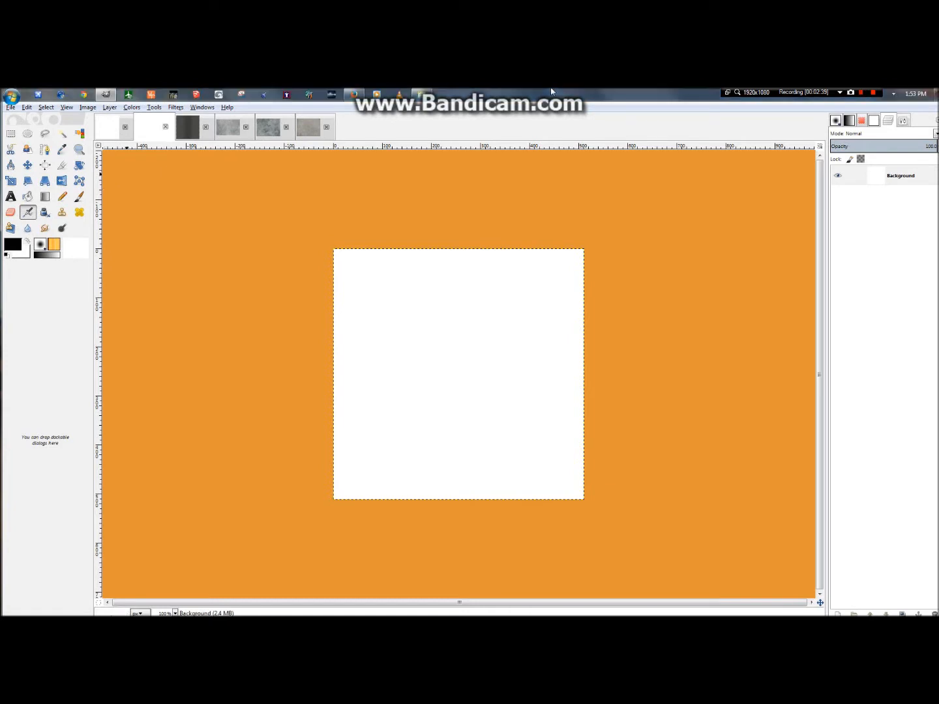
Step: Switch to Windows Explorer and open the aerial photo 11tmn590740 from the Desktop's image folder
left_click(420, 94)
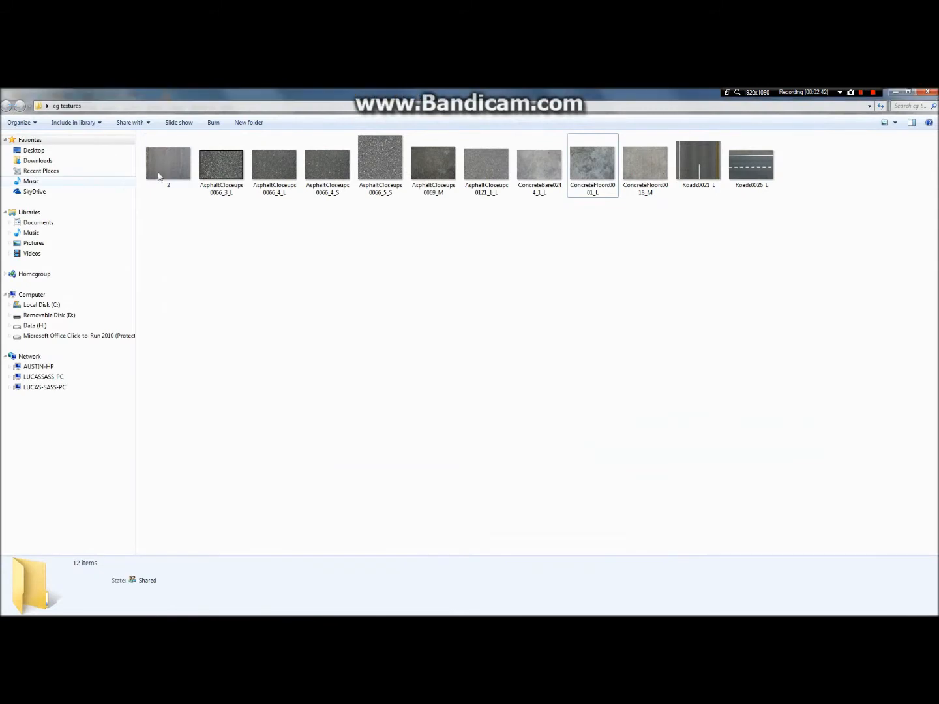
left_click(24, 154)
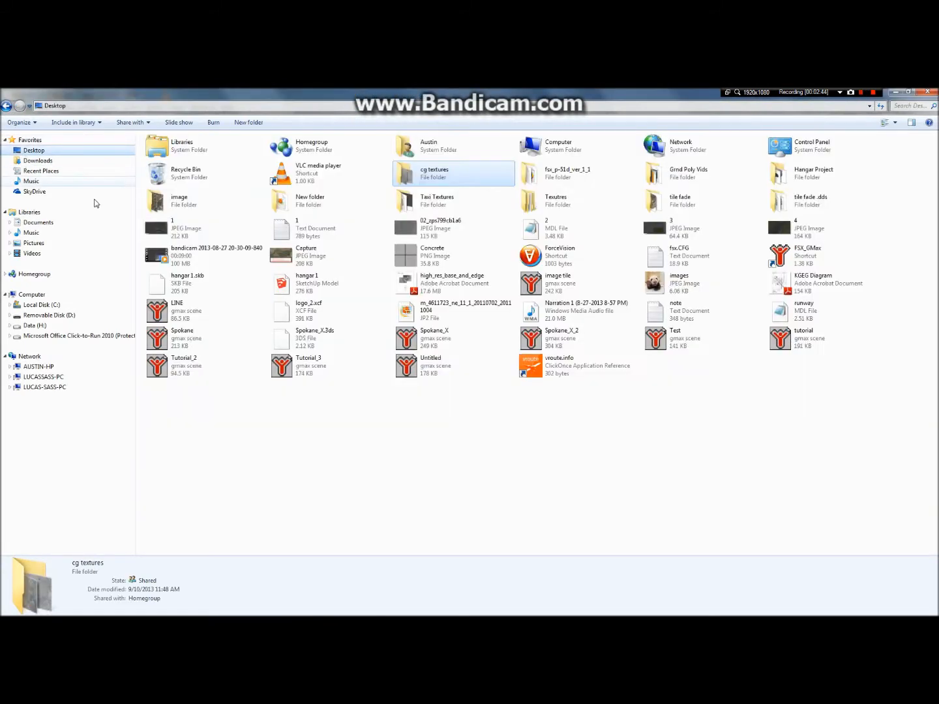
double_click(200, 208)
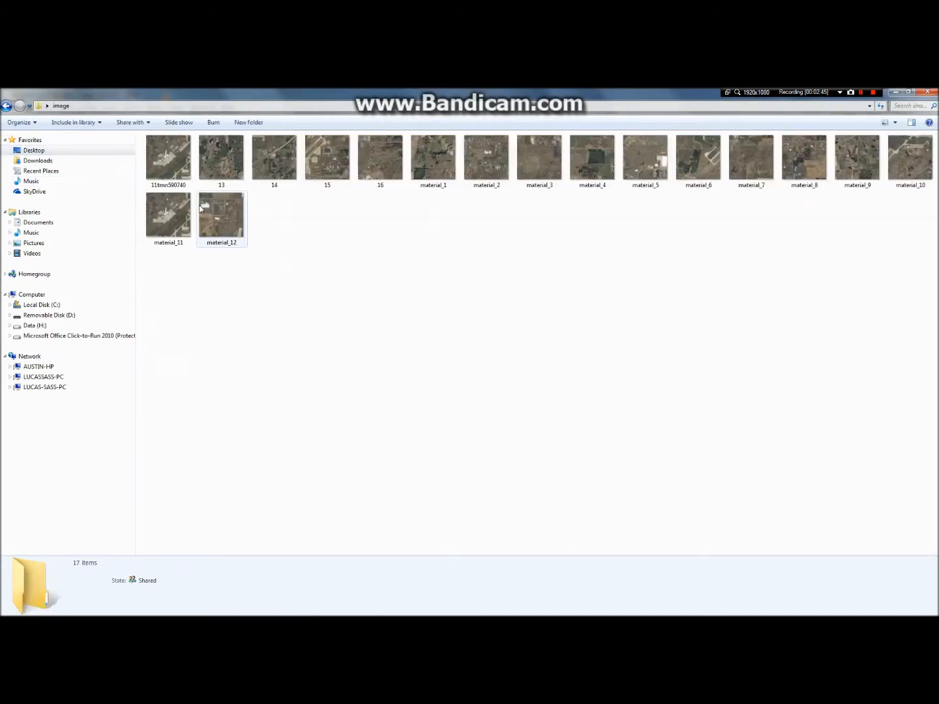
double_click(176, 169)
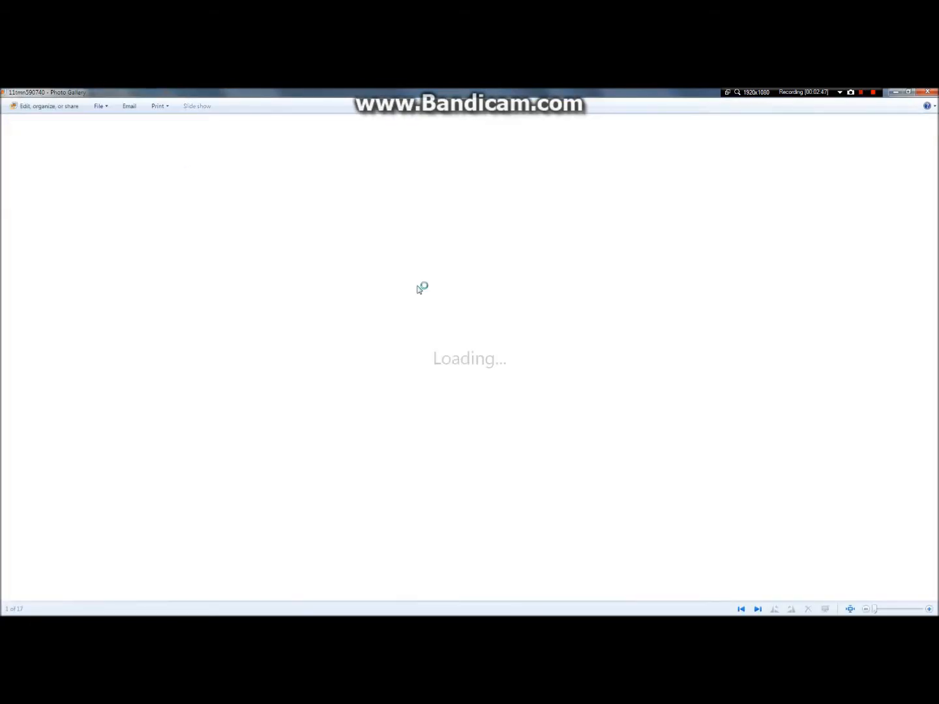
Step: Examine the concrete apron's slab and joint pattern in the aerial photo
scroll(487, 385, "up", 6)
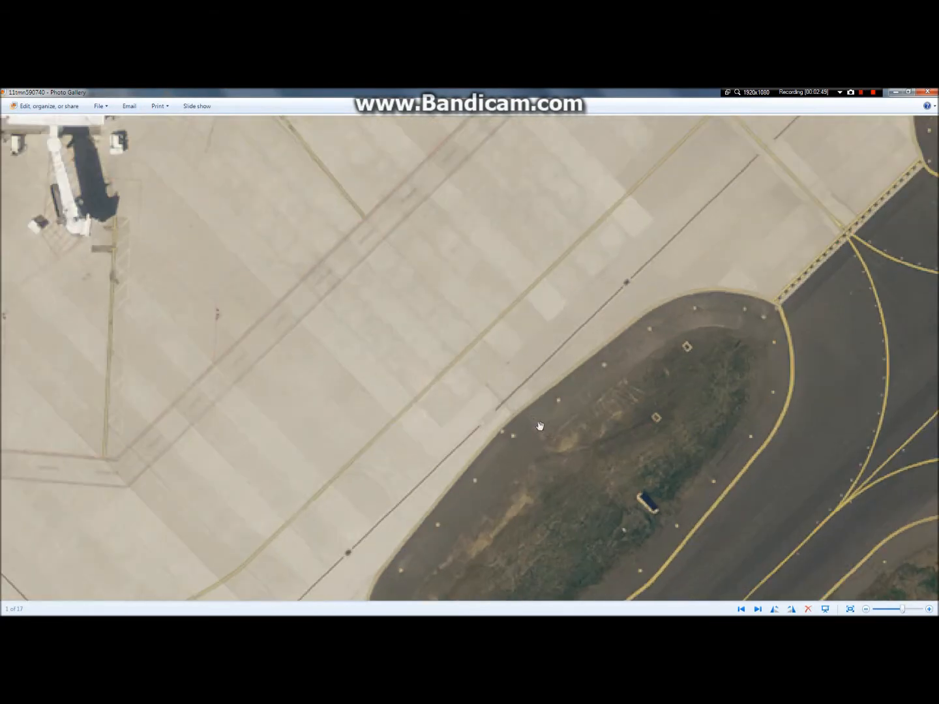
left_click_drag(396, 342, 849, 174)
left_click_drag(285, 458, 570, 184)
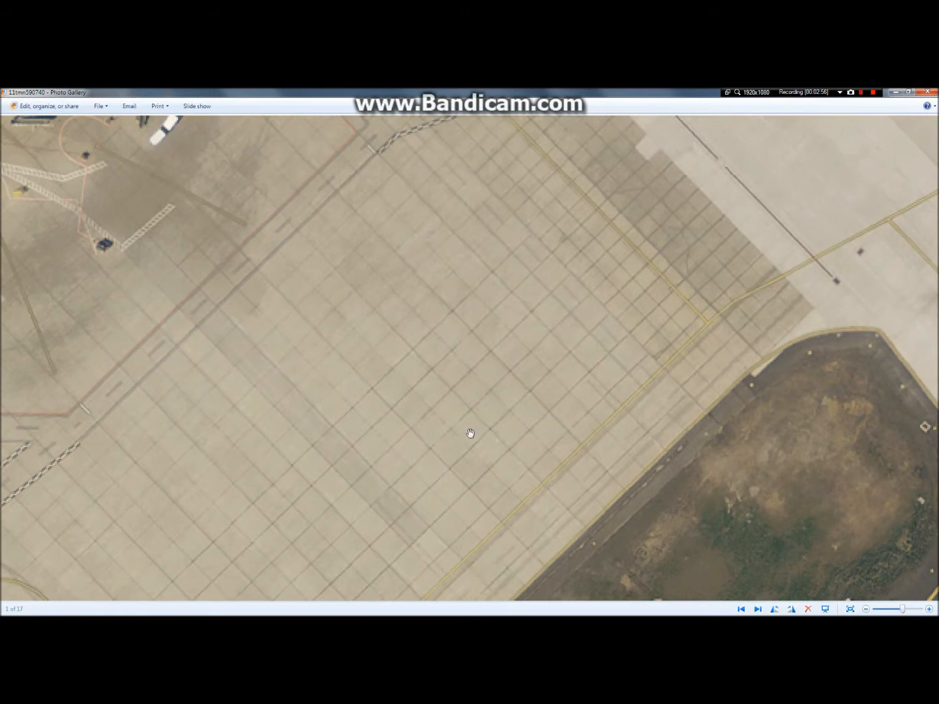
left_click_drag(580, 345, 578, 306)
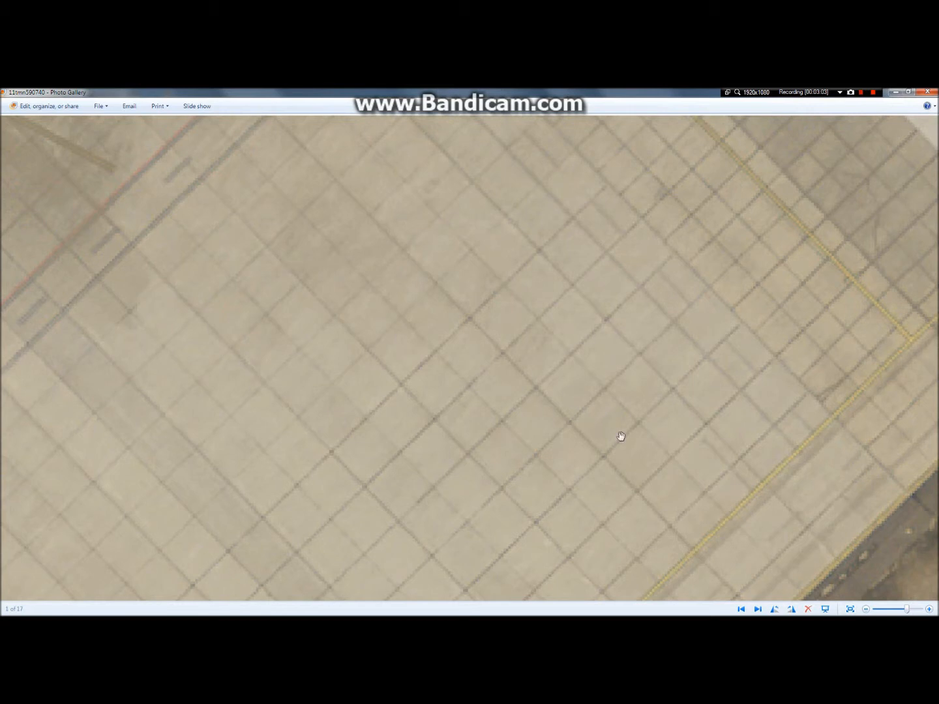
Step: Switch back to GIMP with the blank 512 × 512 image
mouse_move(350, 92)
left_click(361, 134)
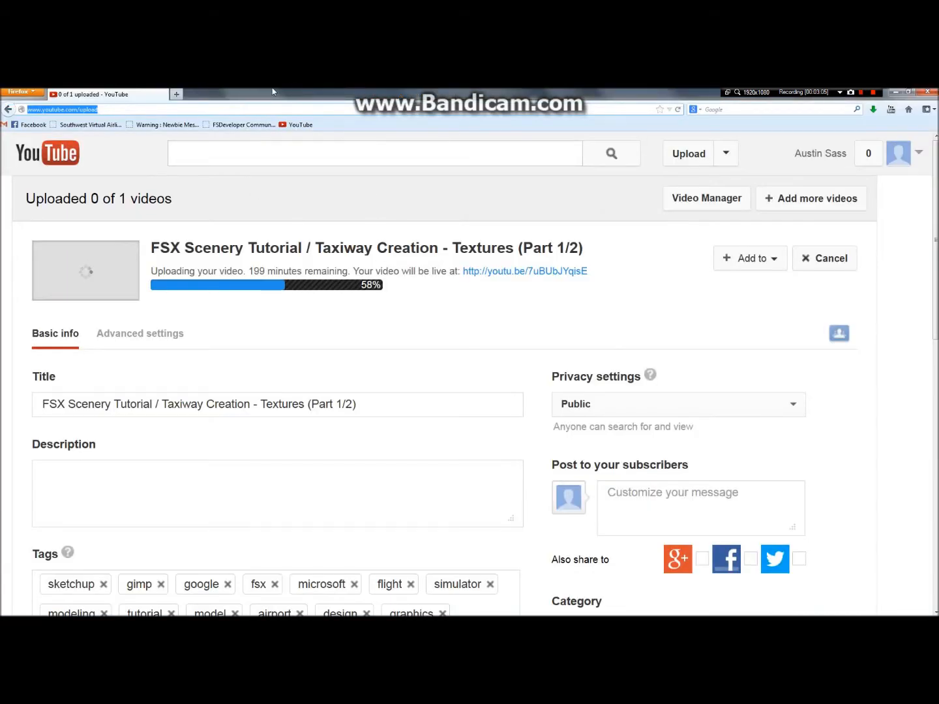
left_click(353, 95)
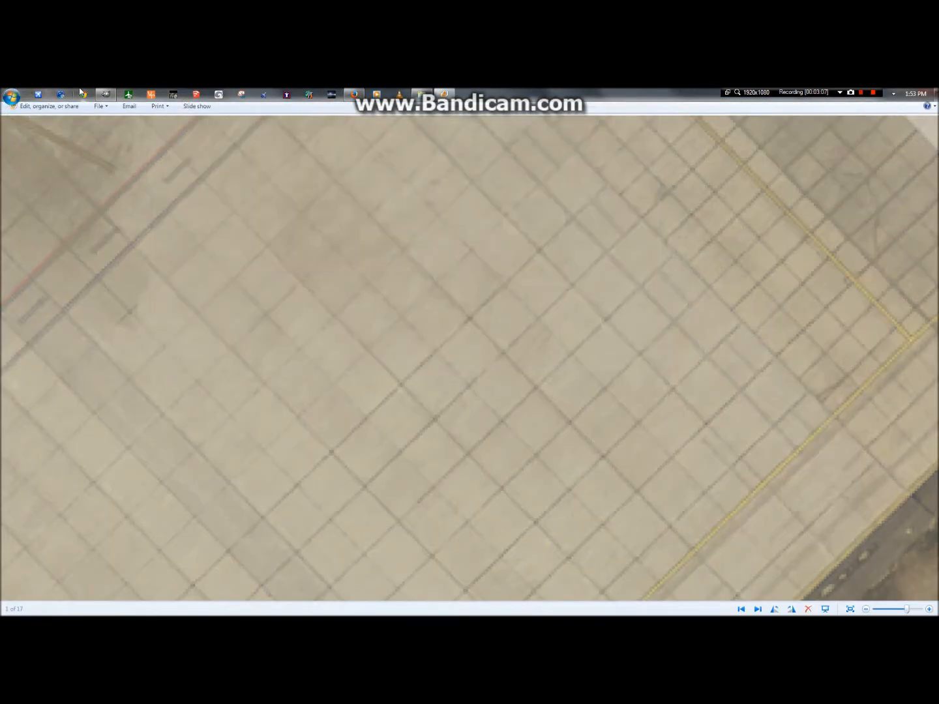
left_click(105, 94)
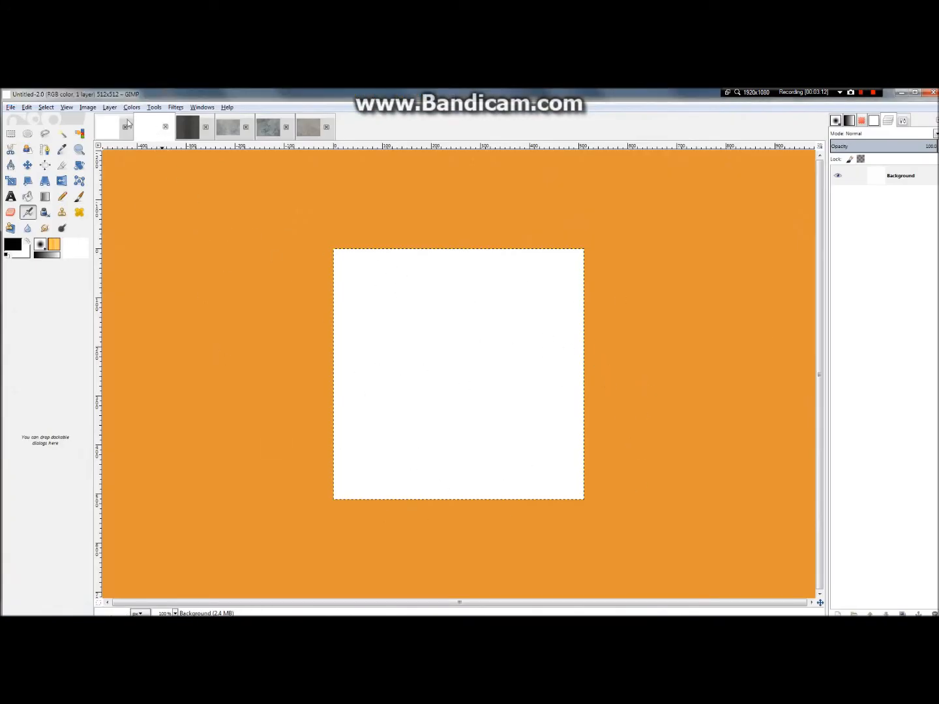
Step: Review the blank 2048 × 2048 image and the two ConcreteFloors textures, and return to the blank 512 × 512 image
left_click(110, 135)
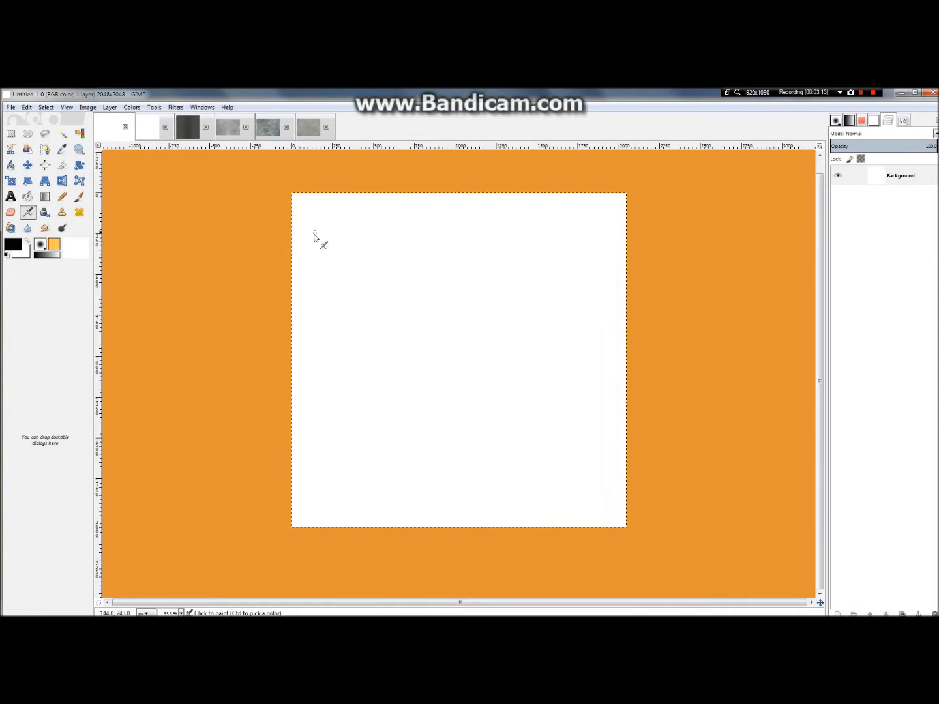
left_click(150, 123)
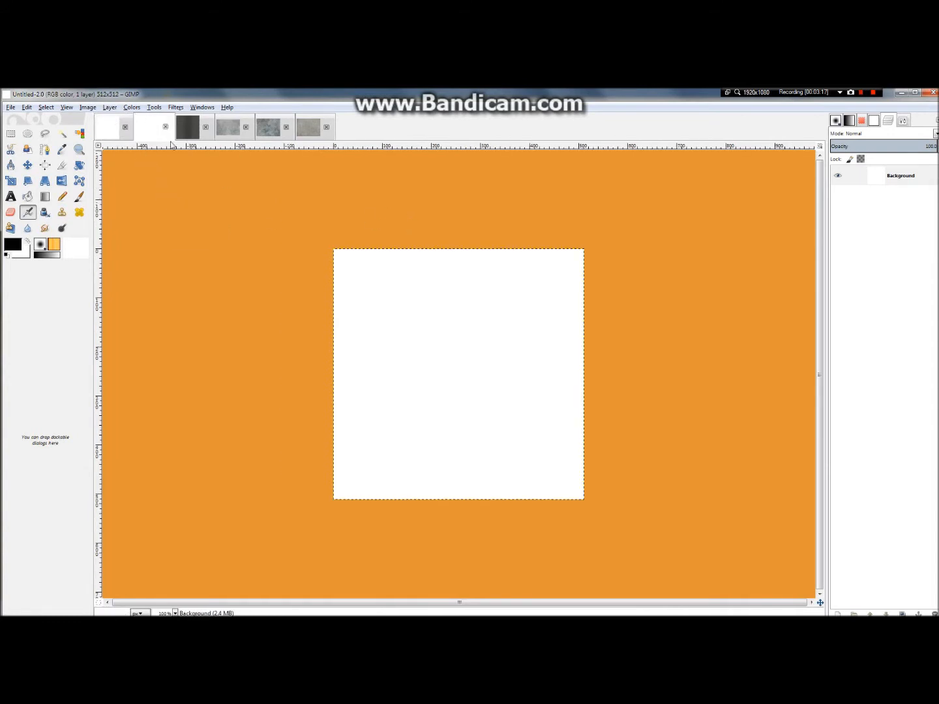
left_click(269, 127)
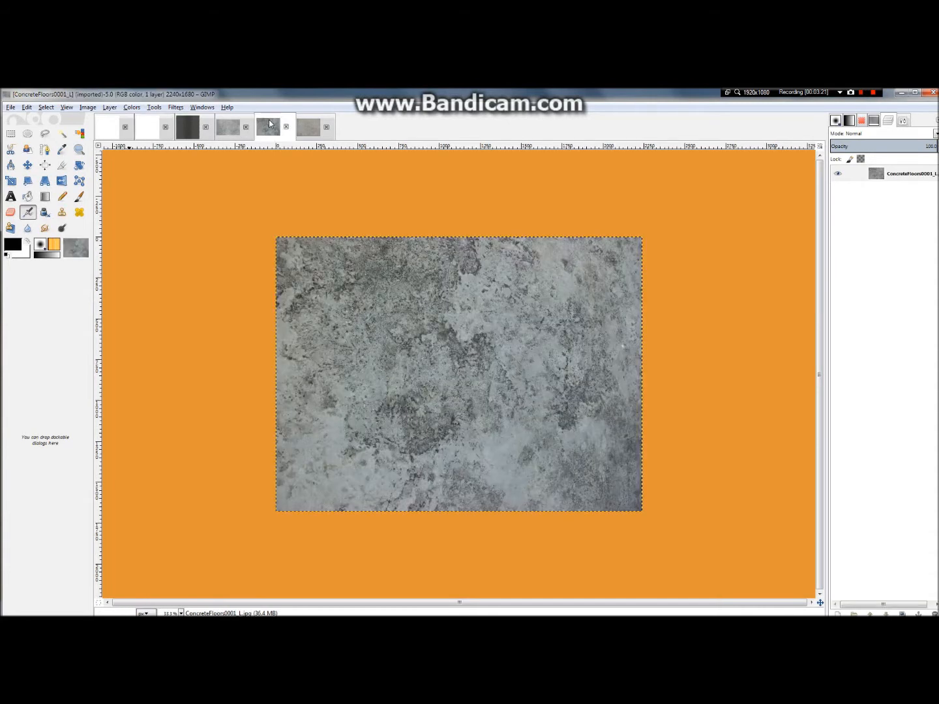
left_click(304, 133)
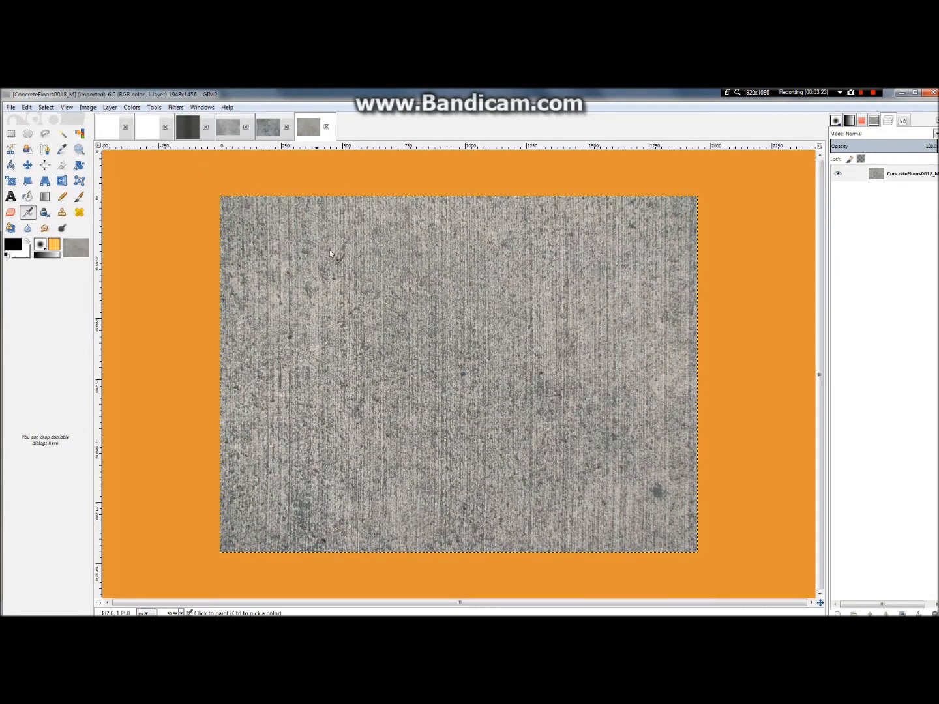
left_click(150, 125)
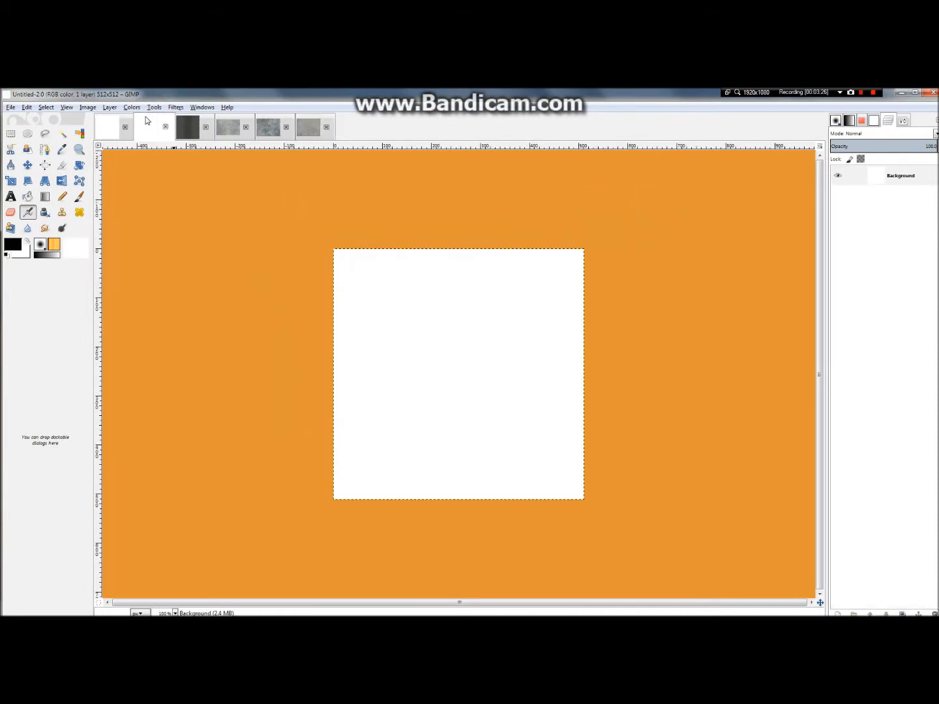
Step: Set the foreground colour to grey 797979 and bucket-fill the blank 512 × 512 image with it
left_click(14, 246)
mouse_move(342, 373)
left_mouse_down()
mouse_move(324, 418)
mouse_move(336, 422)
left_mouse_up()
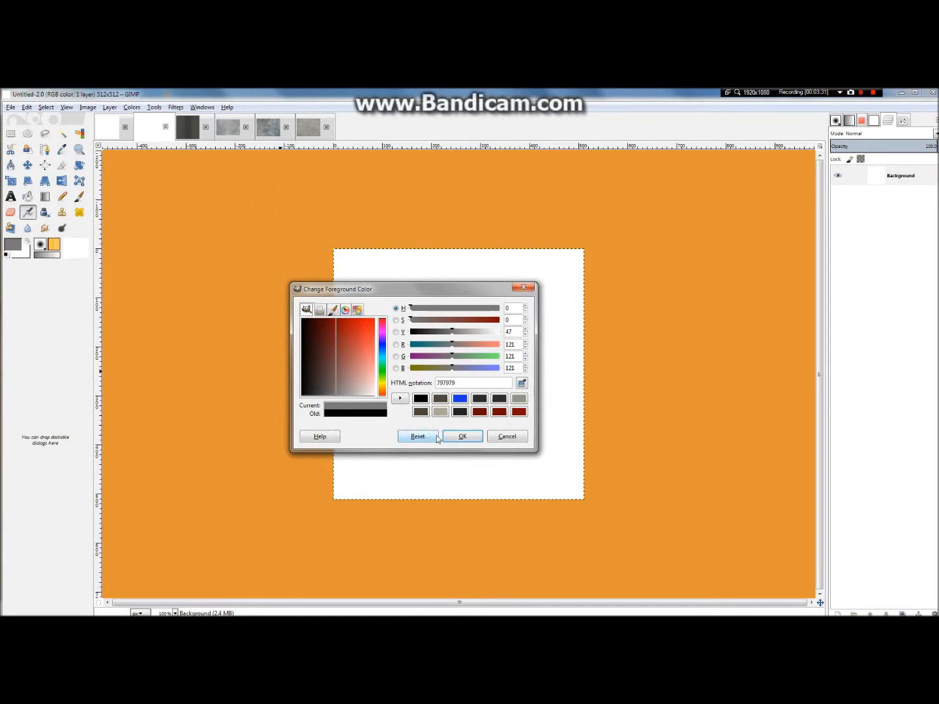
left_click(461, 436)
left_click(28, 196)
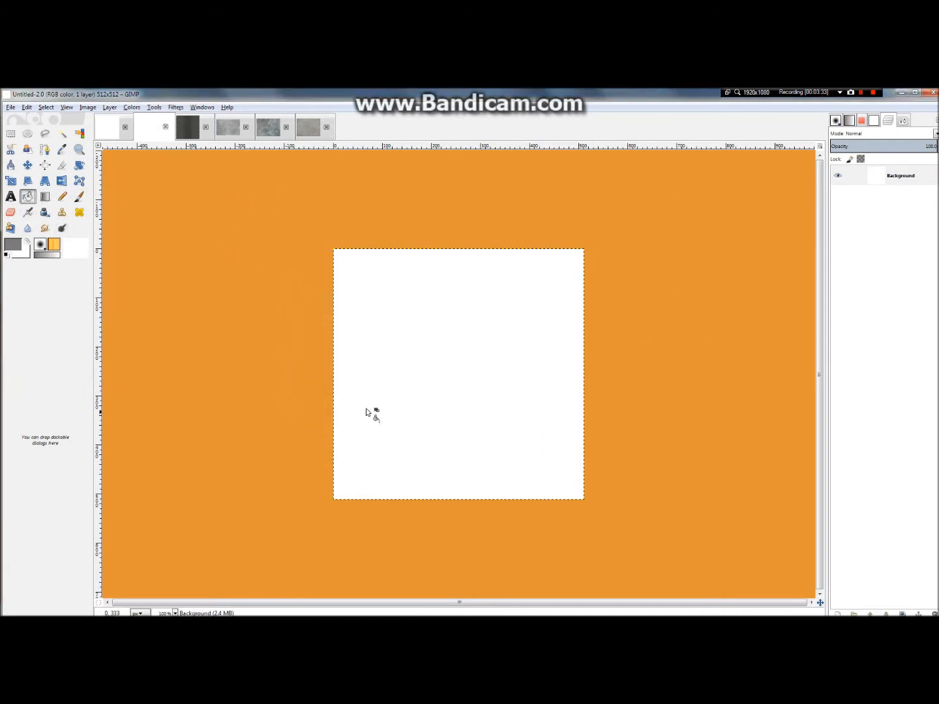
left_click(495, 366)
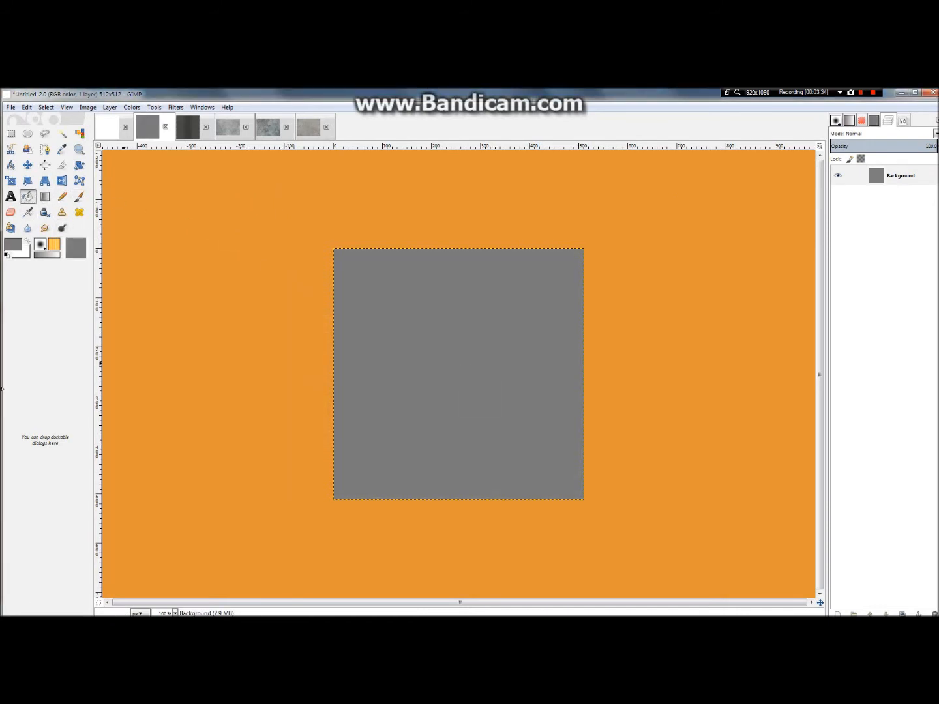
Step: Apply HSV Noise to the grey background with holdness 7, hue 76, saturation 116 and value 220
left_click(176, 107)
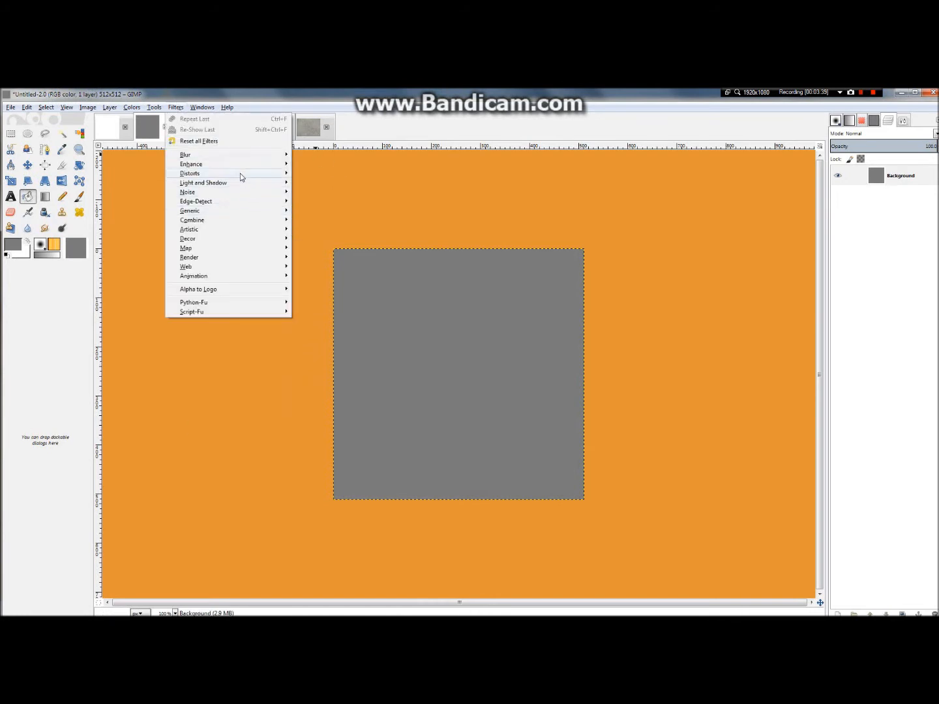
mouse_move(220, 253)
mouse_move(207, 198)
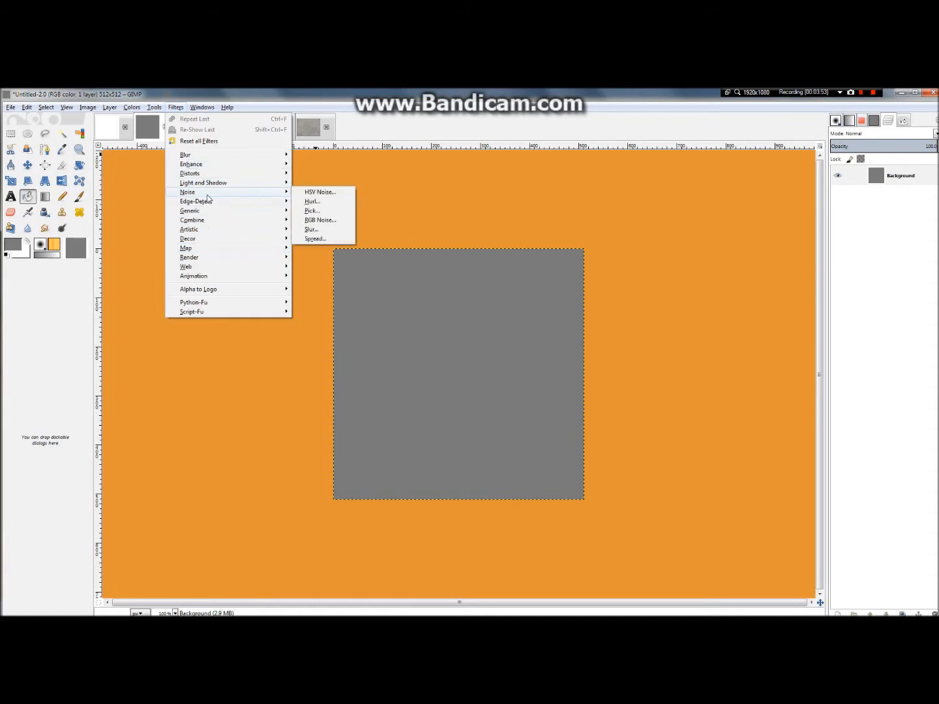
left_click(317, 193)
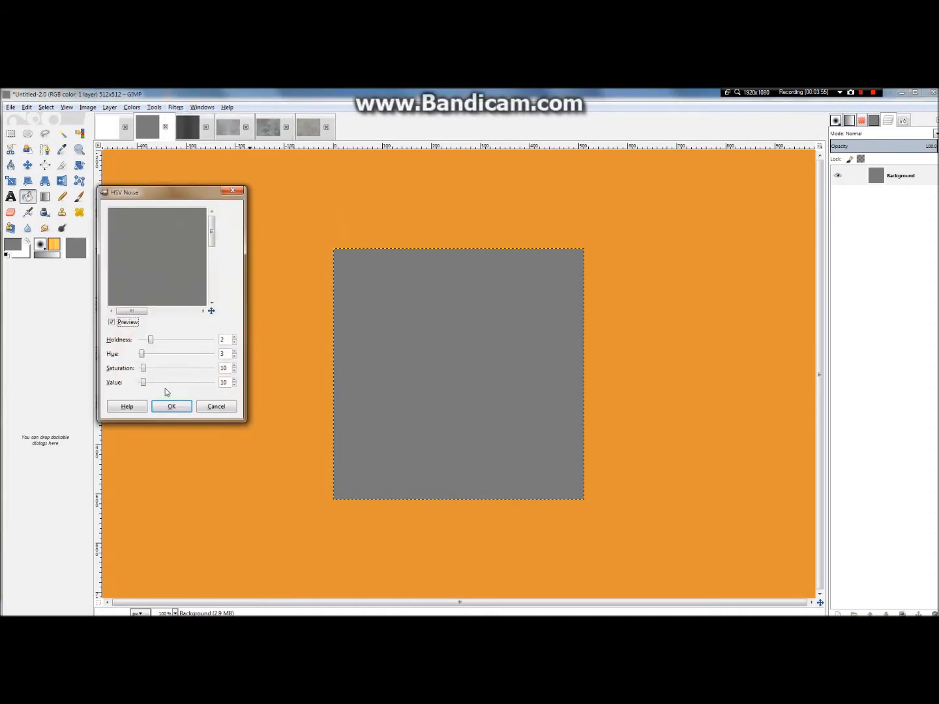
left_click(141, 383)
left_click_drag(142, 385, 179, 385)
mouse_move(244, 365)
left_mouse_down()
mouse_move(261, 362)
mouse_move(229, 358)
left_mouse_up()
left_click_drag(182, 386, 204, 384)
left_click(197, 384)
left_click_drag(143, 368, 198, 341)
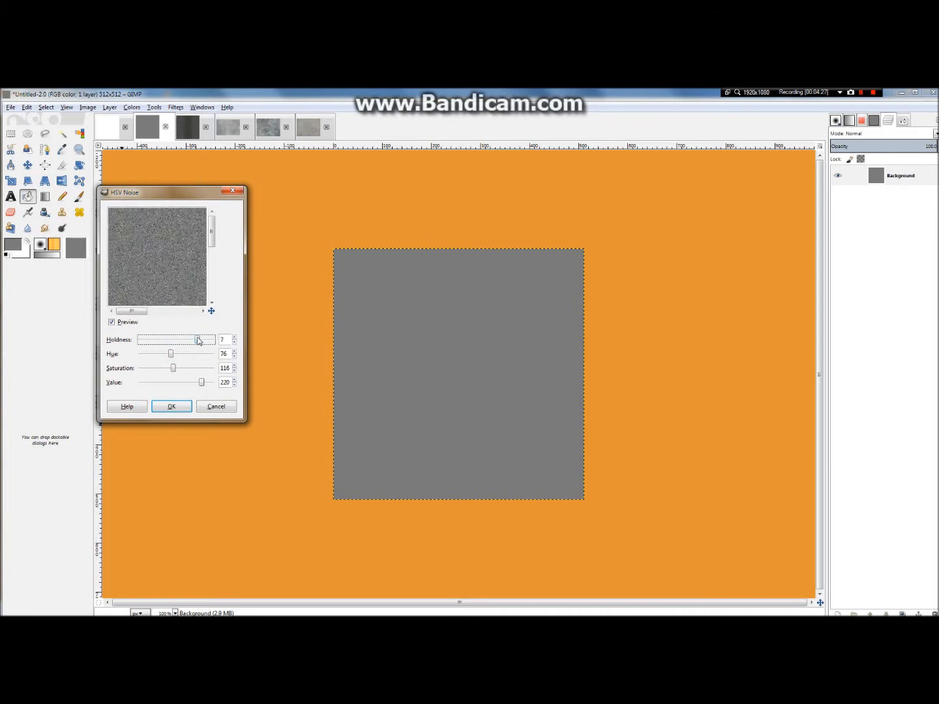
left_click(171, 406)
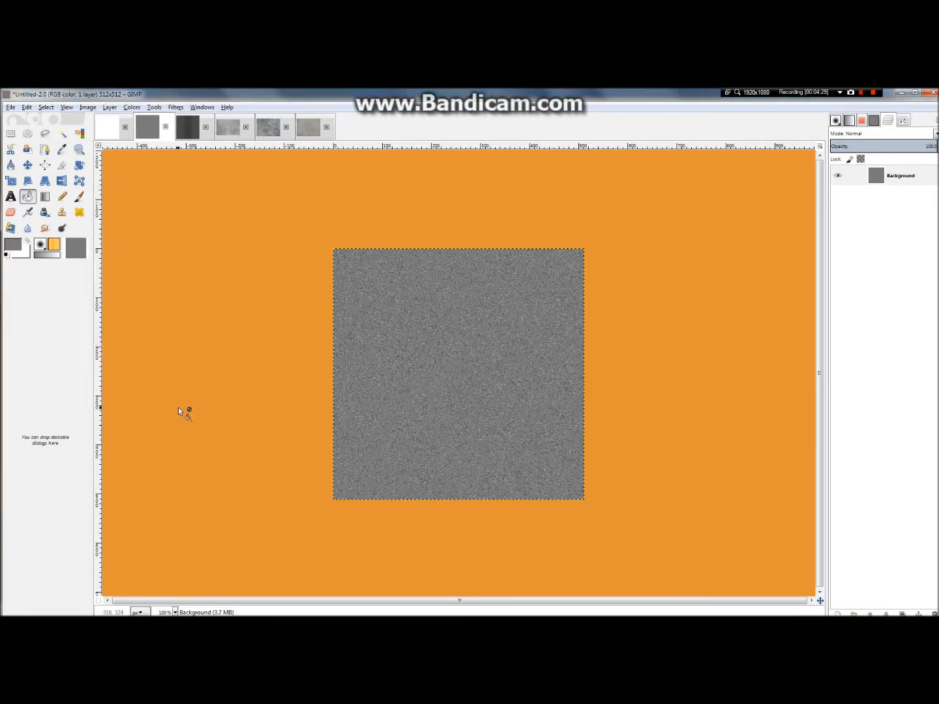
key("plus")
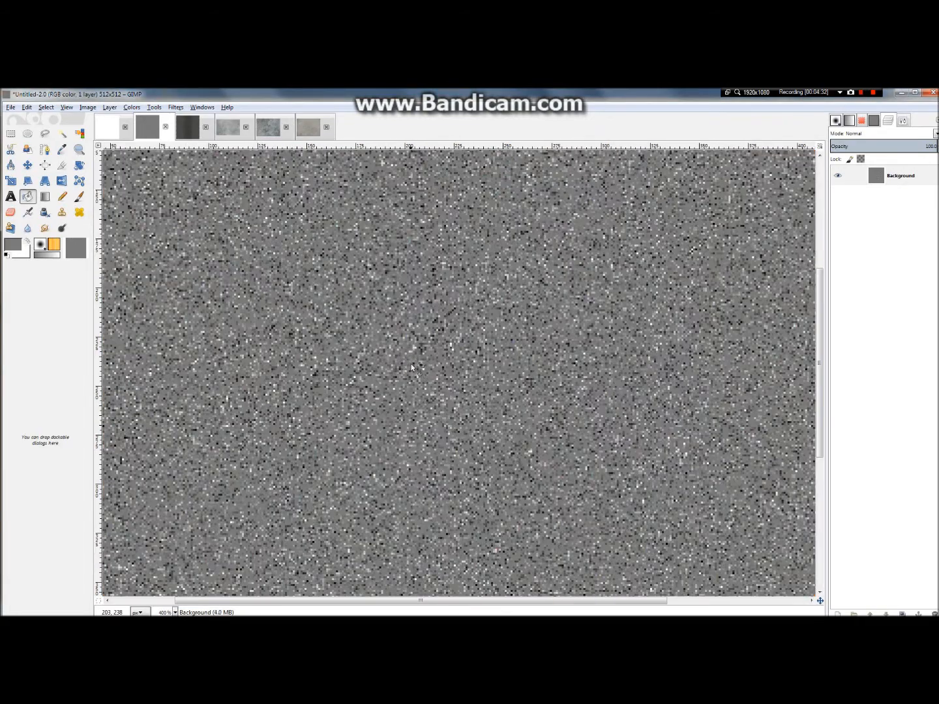
scroll(422, 349, "down", 3)
scroll(561, 293, "up", 2)
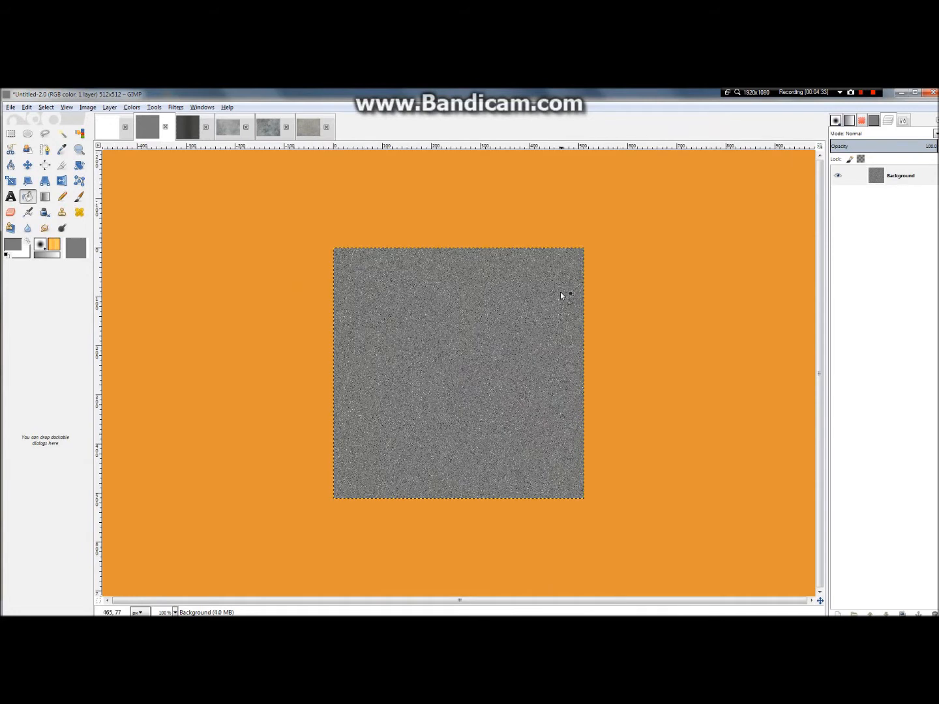
left_click(131, 107)
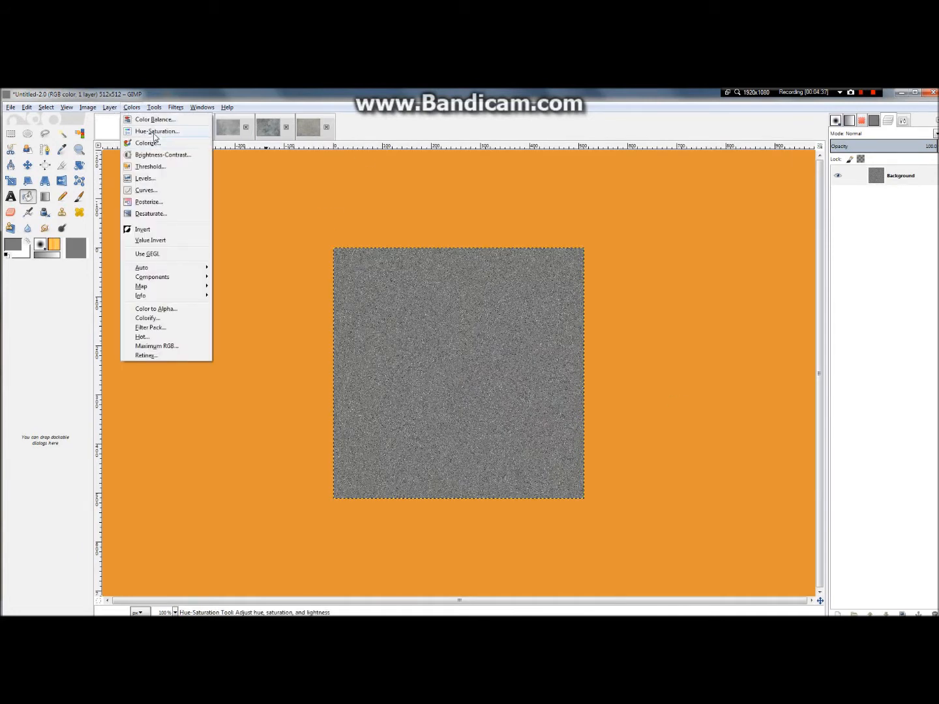
left_click(154, 119)
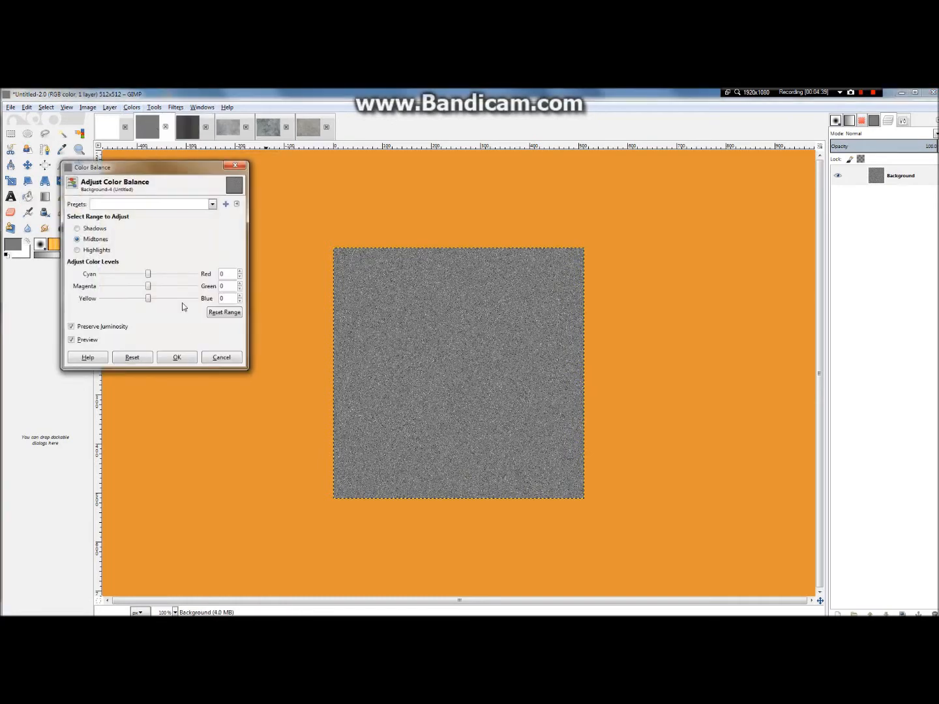
left_click(215, 360)
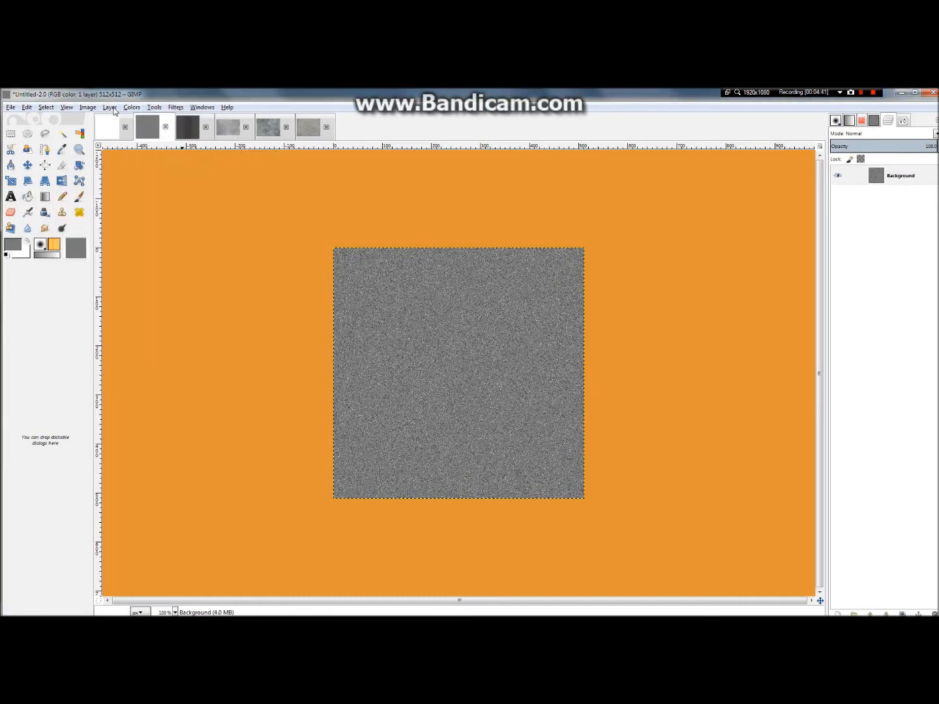
Step: Adjust the noise background's Hue-Saturation to hue 0, lightness 42 and saturation -11
left_click(131, 107)
left_click(140, 132)
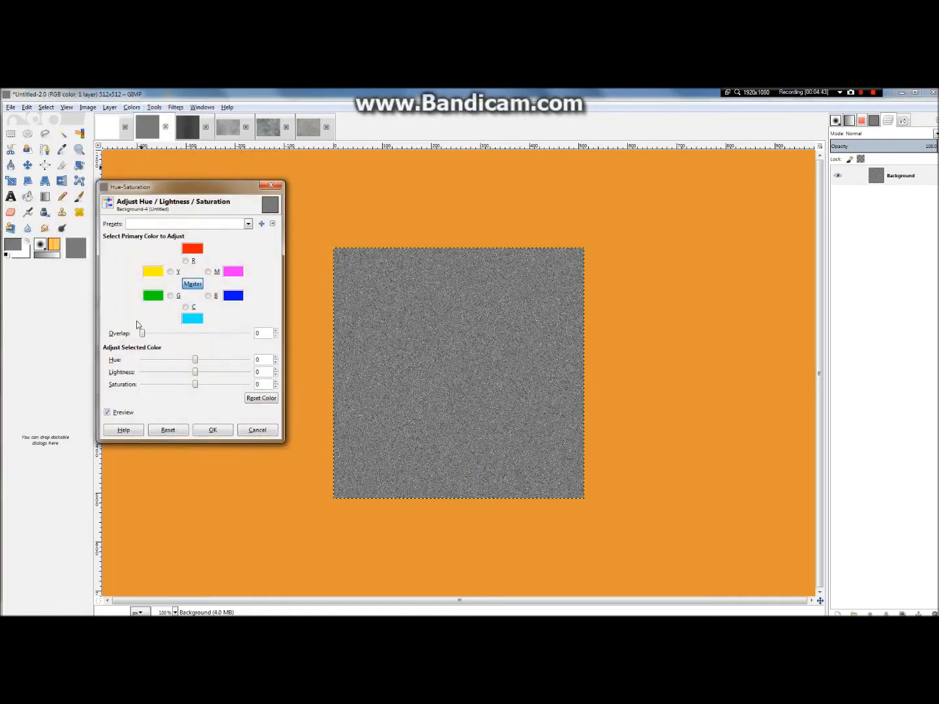
mouse_move(196, 372)
left_mouse_down()
mouse_move(218, 377)
mouse_move(184, 390)
left_mouse_up()
left_click_drag(156, 385, 191, 364)
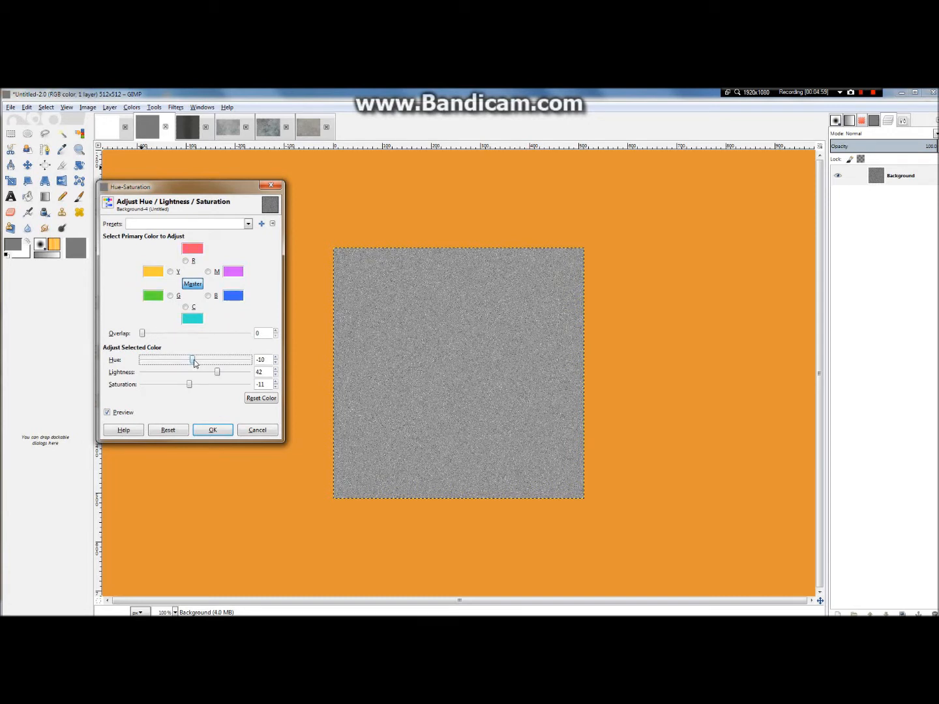
left_click_drag(197, 362, 197, 359)
key("Tab")
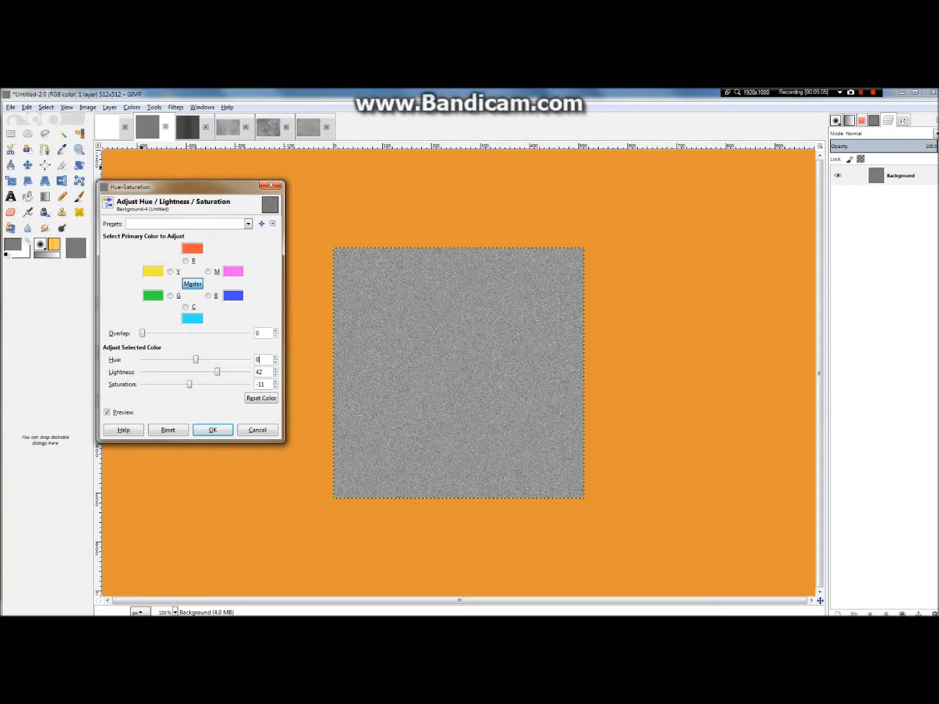
left_click(226, 424)
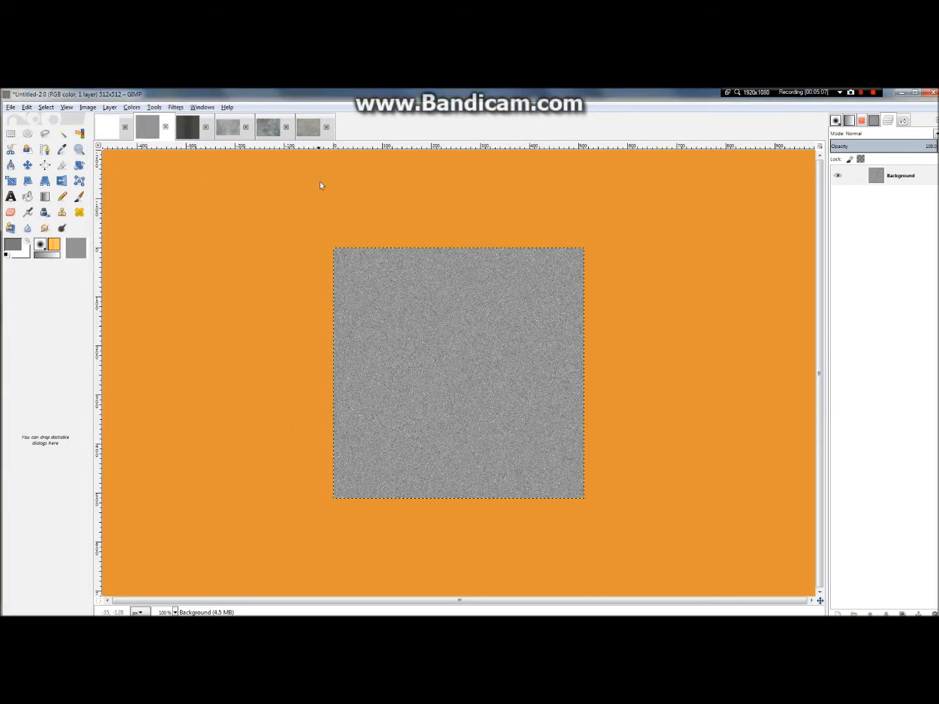
Step: Copy the ConcreteFloors0018_M texture and paste it into the 512 × 512 noise image
left_click(309, 128)
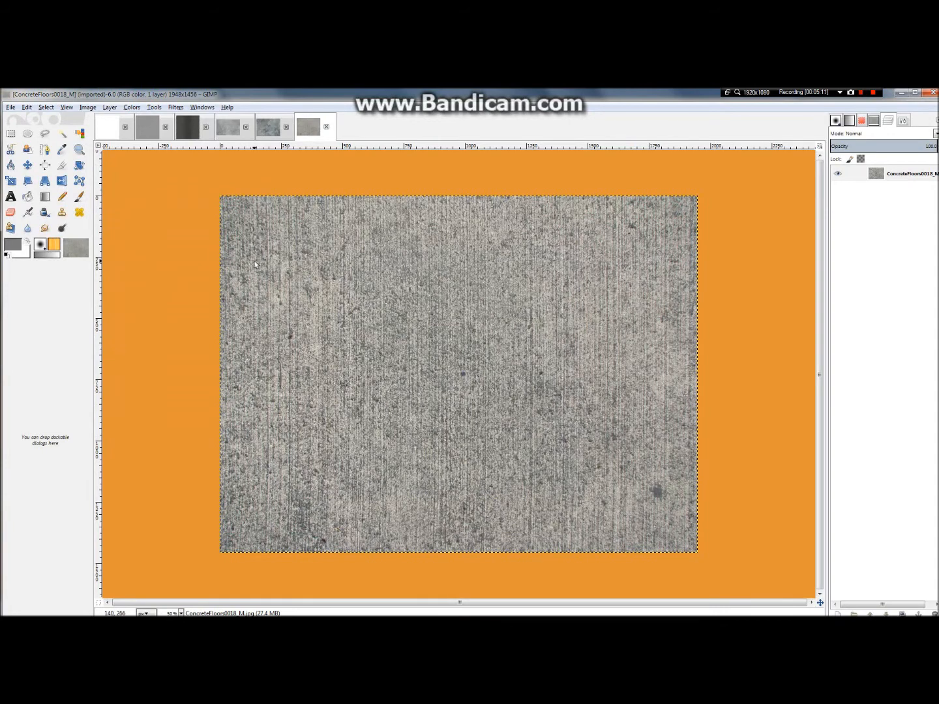
key("ctrl+c")
left_click(226, 126)
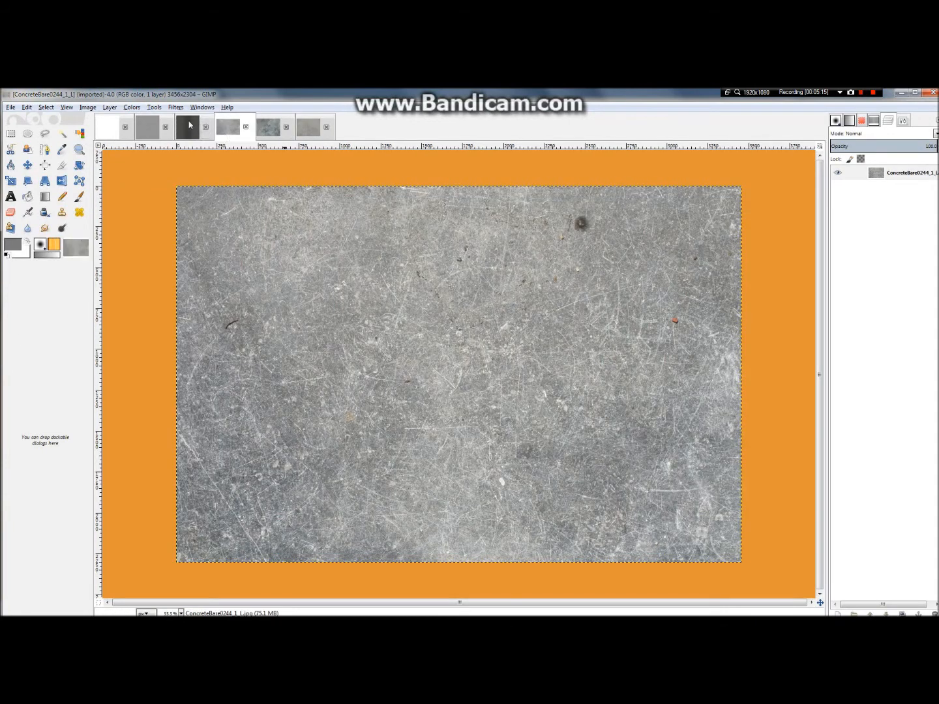
left_click(147, 127)
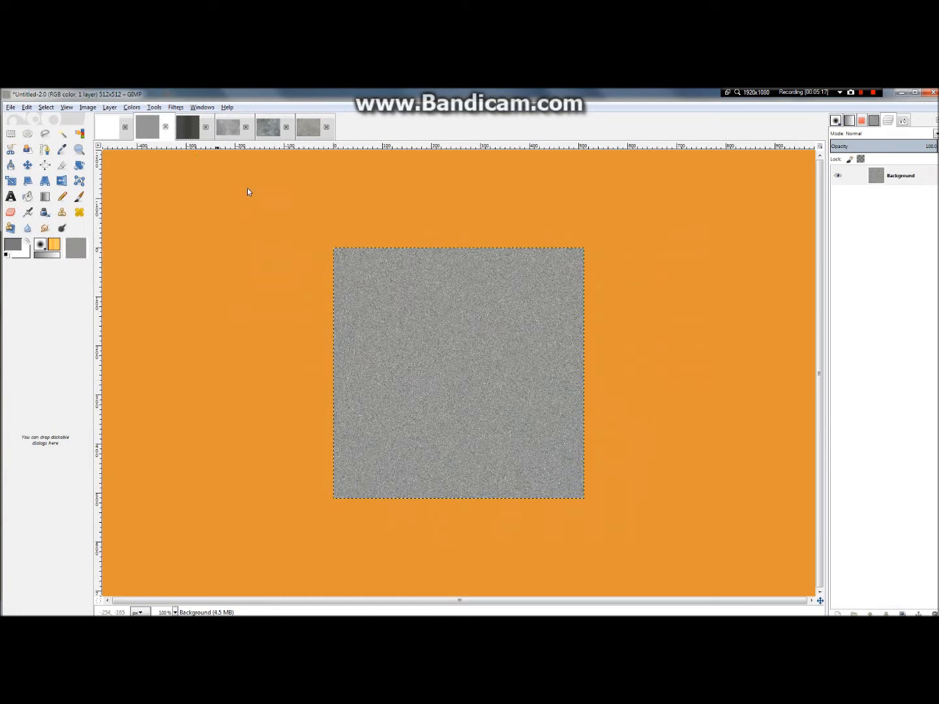
key("ctrl+v")
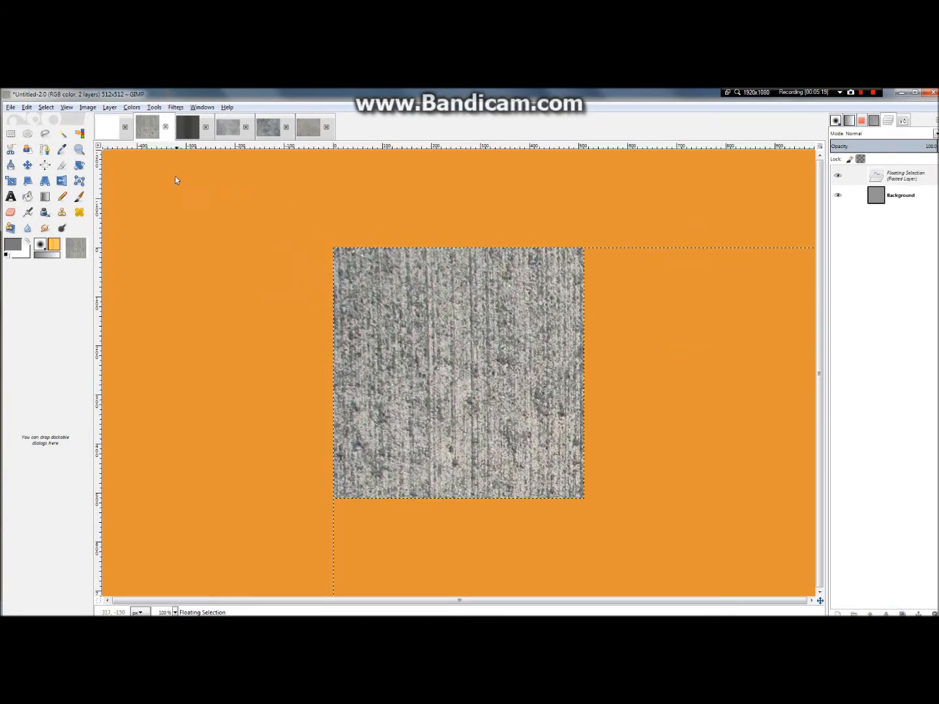
Step: Scale the pasted concrete texture to 512 px wide and turn the floating selection into a new layer
left_click(110, 107)
left_click(131, 265)
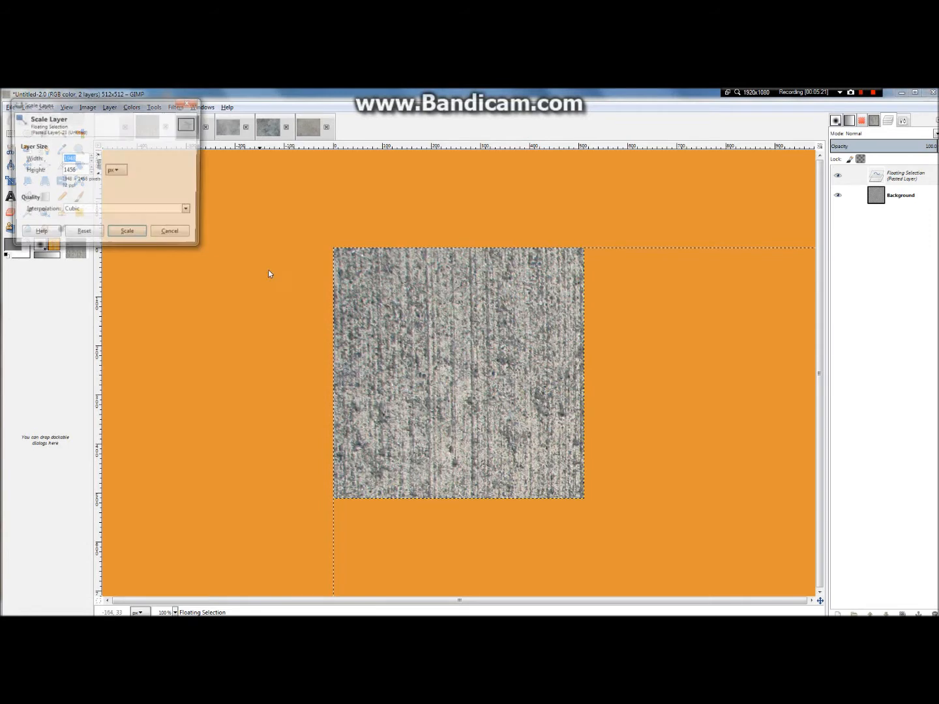
left_click(80, 159)
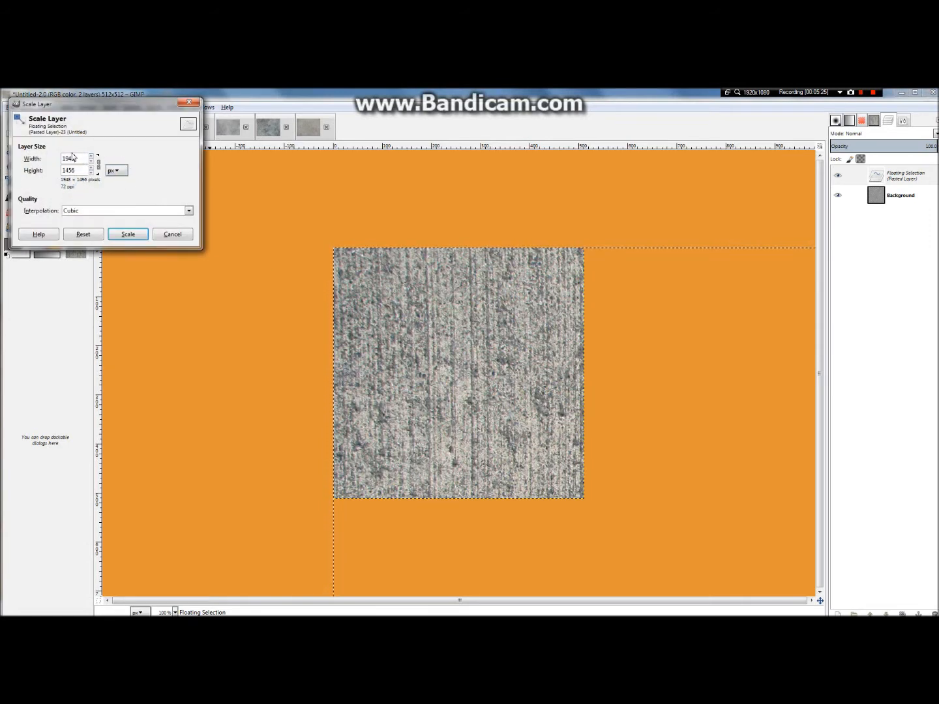
left_click_drag(66, 159, 55, 169)
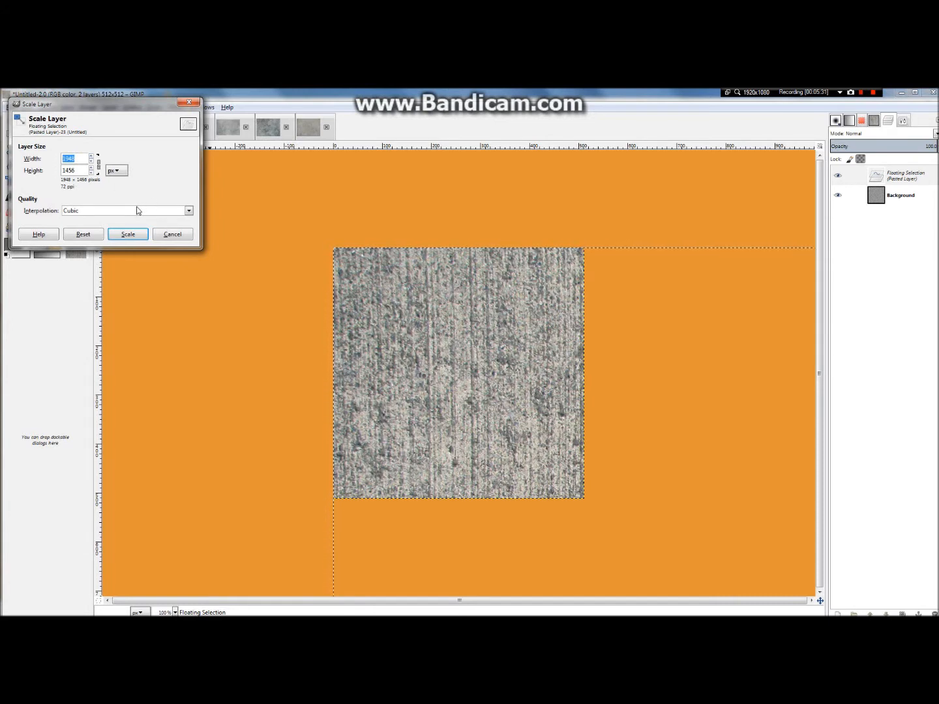
type("12")
left_click(129, 234)
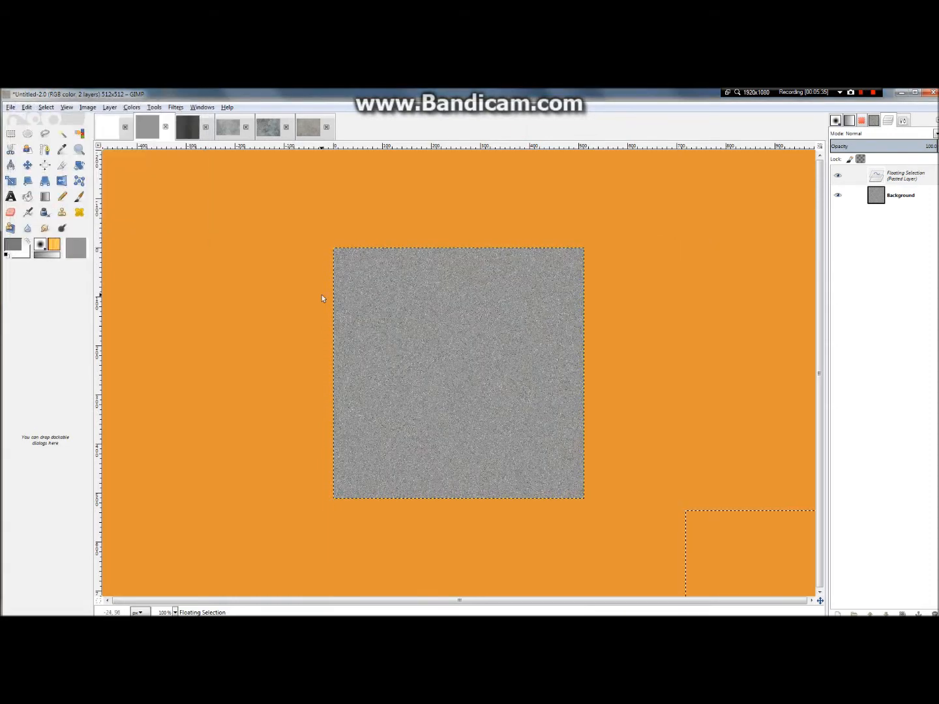
right_click(886, 175)
left_click(830, 191)
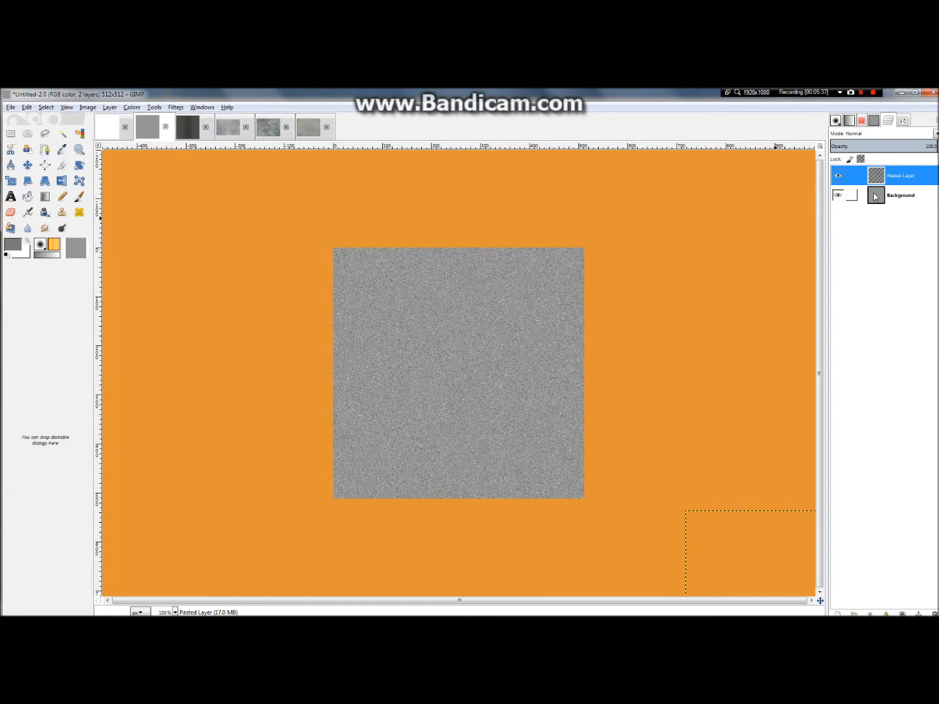
Step: Move the scaled concrete layer onto the canvas, aligned with the canvas's top edge and both sides
key("minus")
key("minus")
key("minus")
left_click(27, 165)
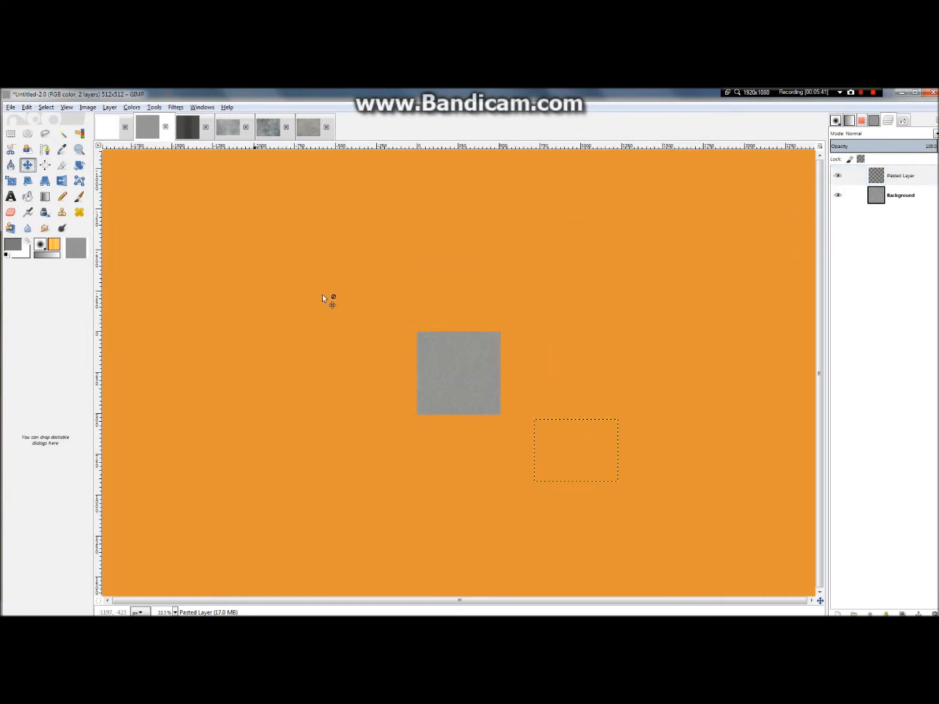
left_click_drag(567, 441, 454, 350)
key("plus")
scroll(445, 350, "up", 4)
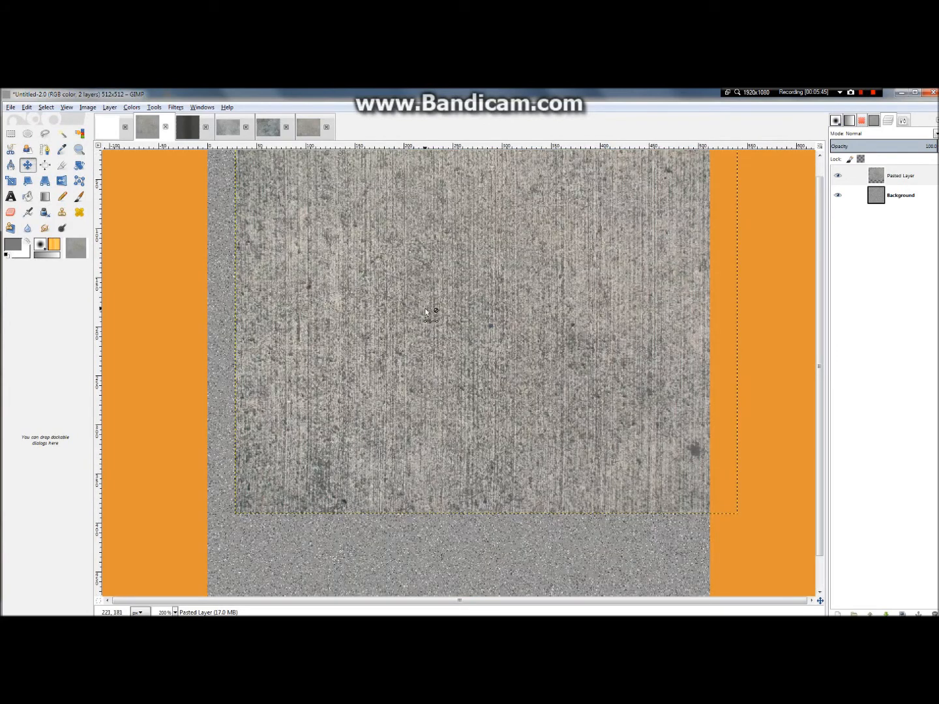
scroll(426, 304, "down", 2)
scroll(423, 259, "up", 2)
left_click_drag(441, 270, 420, 274)
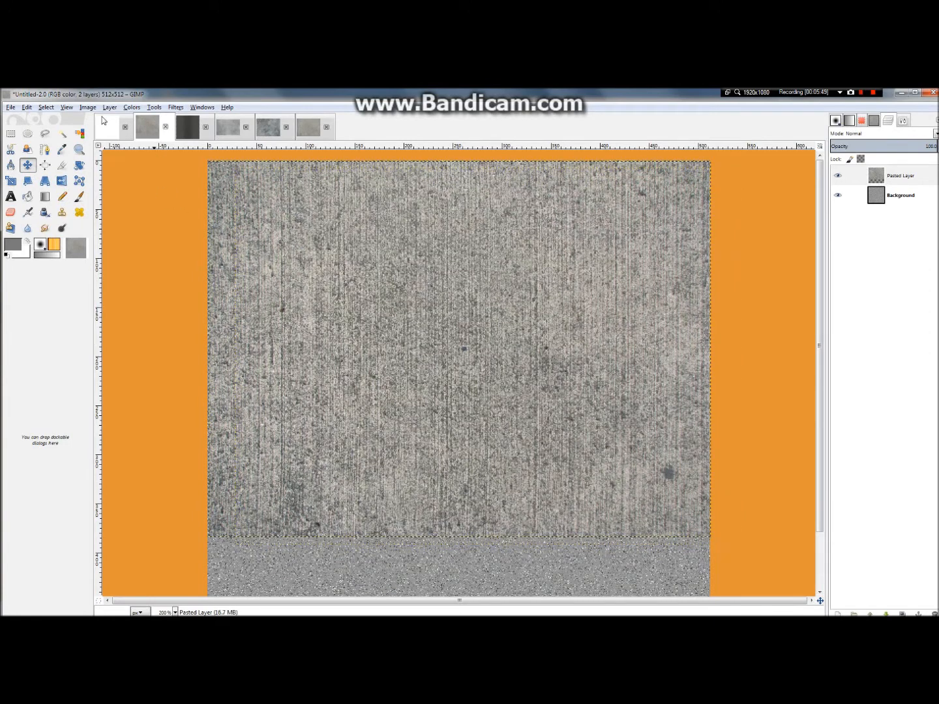
Step: Add a horizontal guide at 50% of the image height
left_click(74, 108)
mouse_move(79, 111)
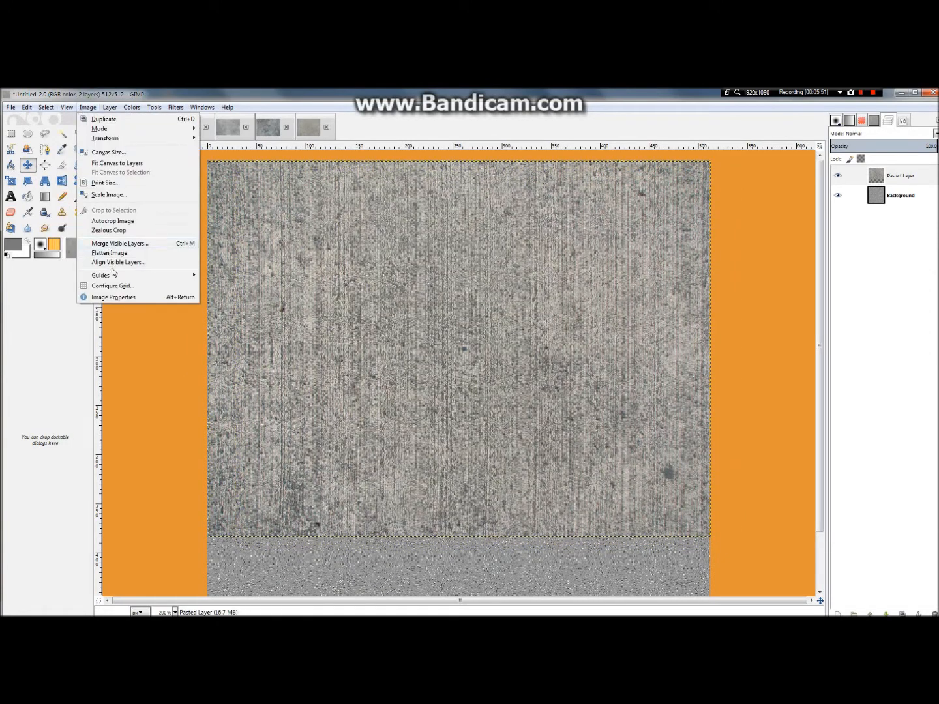
mouse_move(163, 276)
left_click(222, 275)
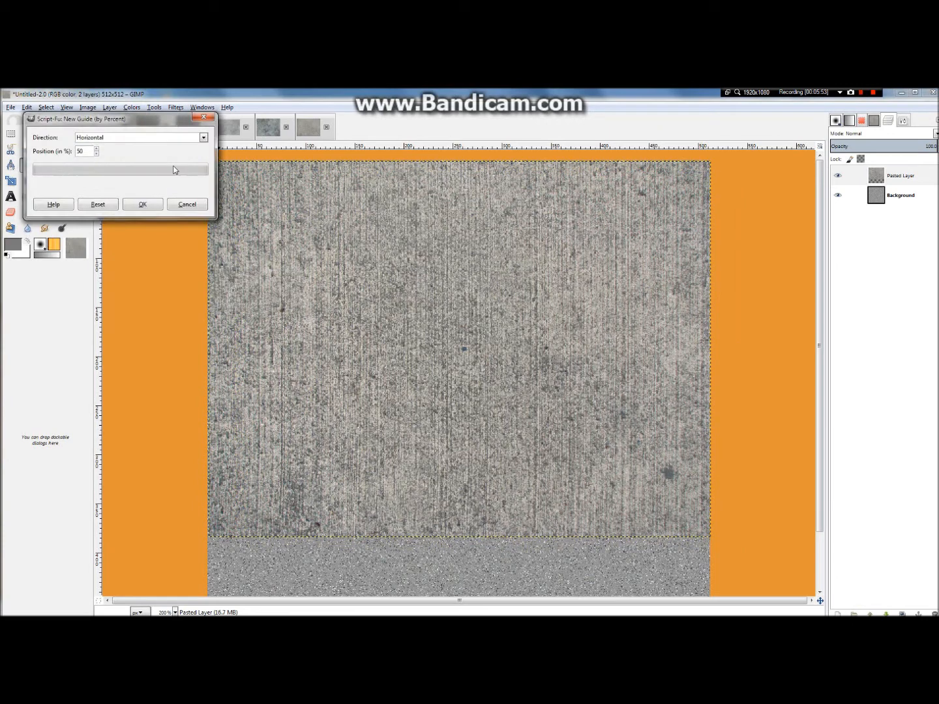
left_click(143, 204)
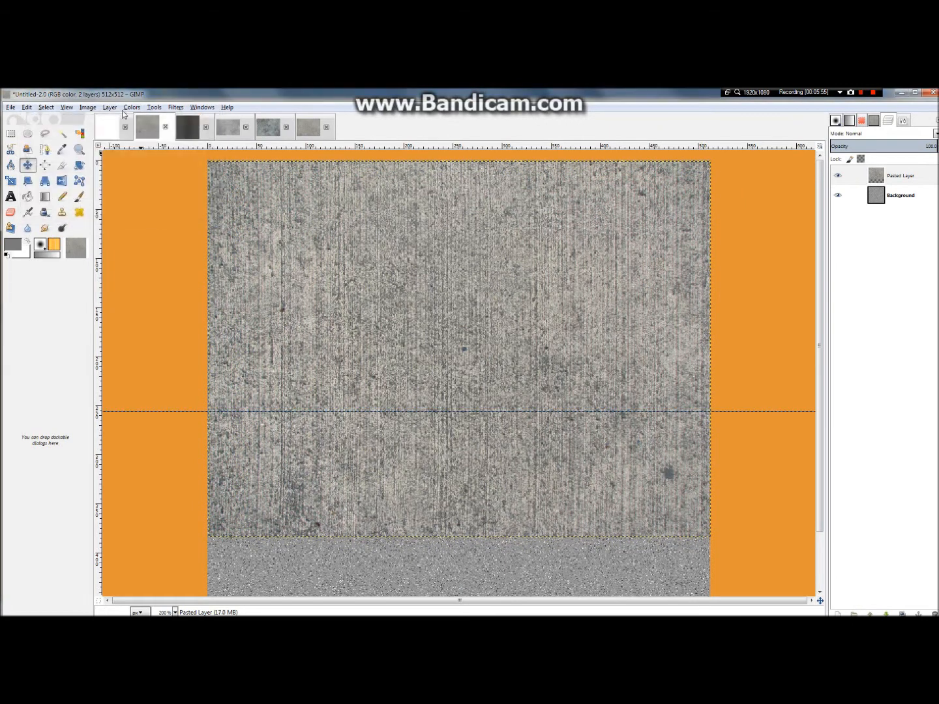
Step: Add a vertical guide at 50% of the image width
left_click(89, 108)
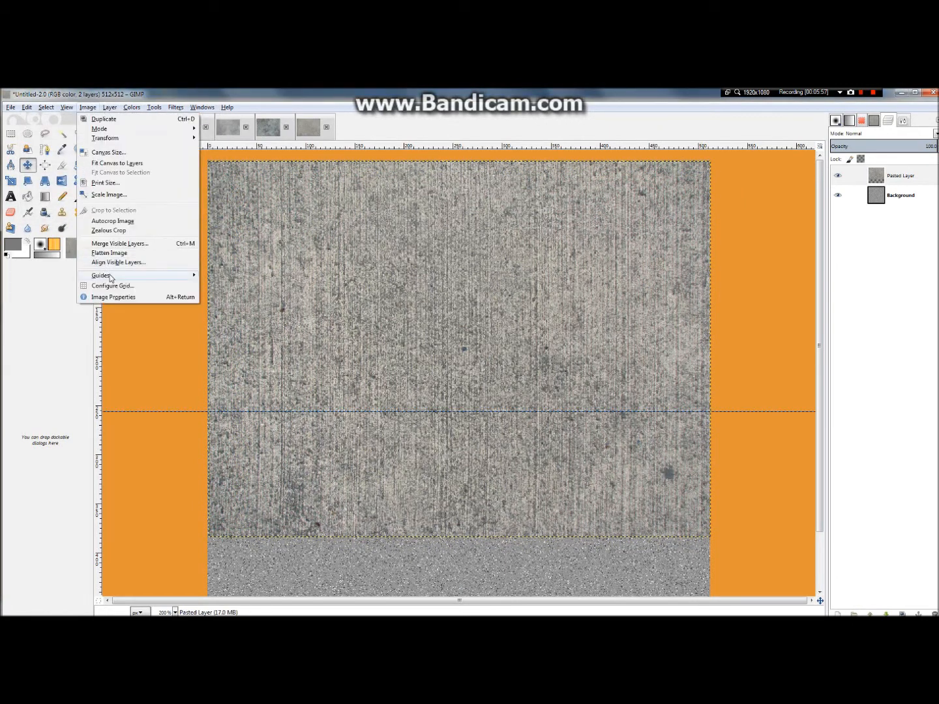
mouse_move(183, 277)
left_click(215, 275)
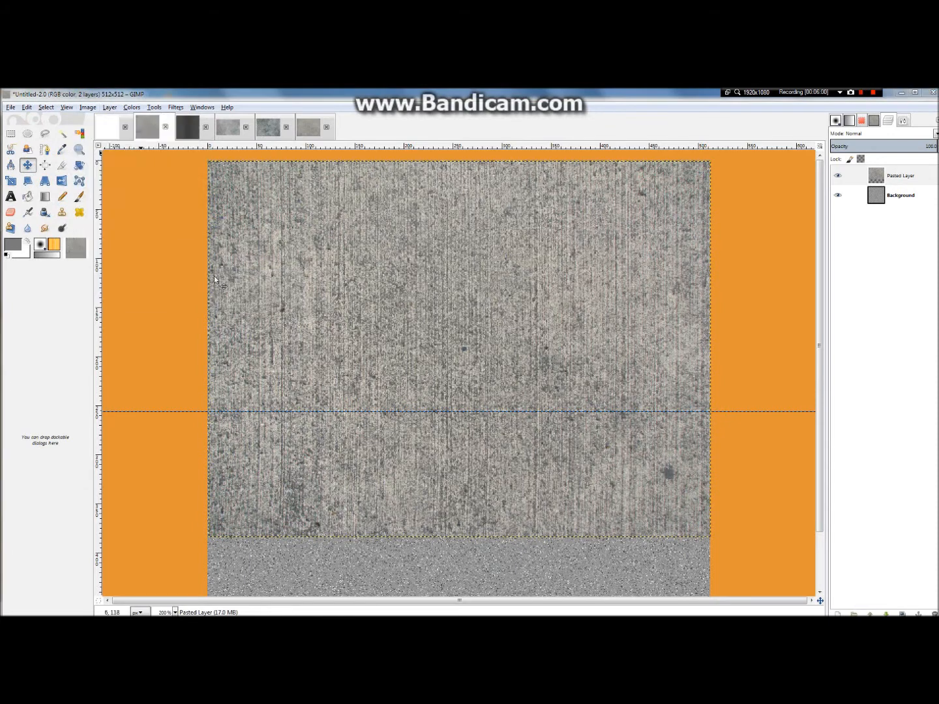
left_click(141, 151)
left_click(117, 170)
left_click(154, 216)
Step: Add a vertical guide at 0% to mark the canvas's left edge
left_click(87, 108)
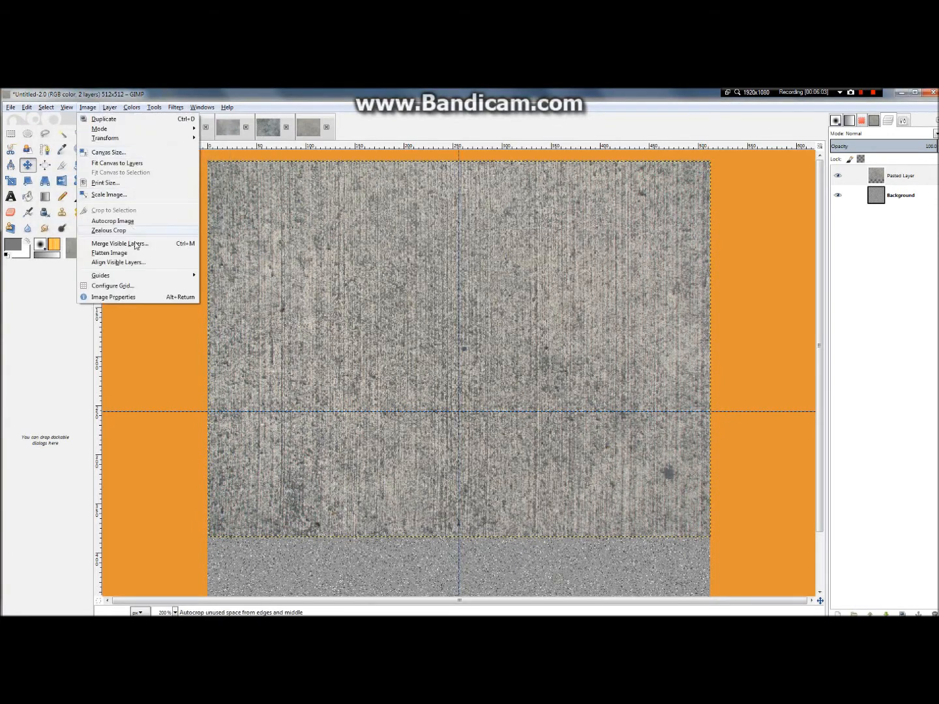
mouse_move(137, 275)
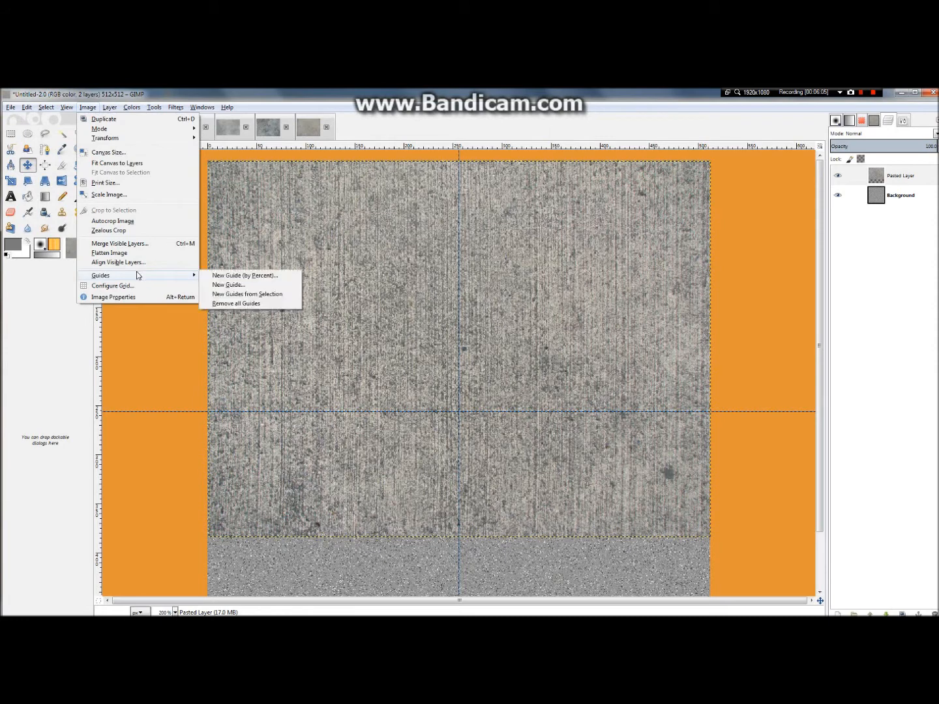
left_click(215, 276)
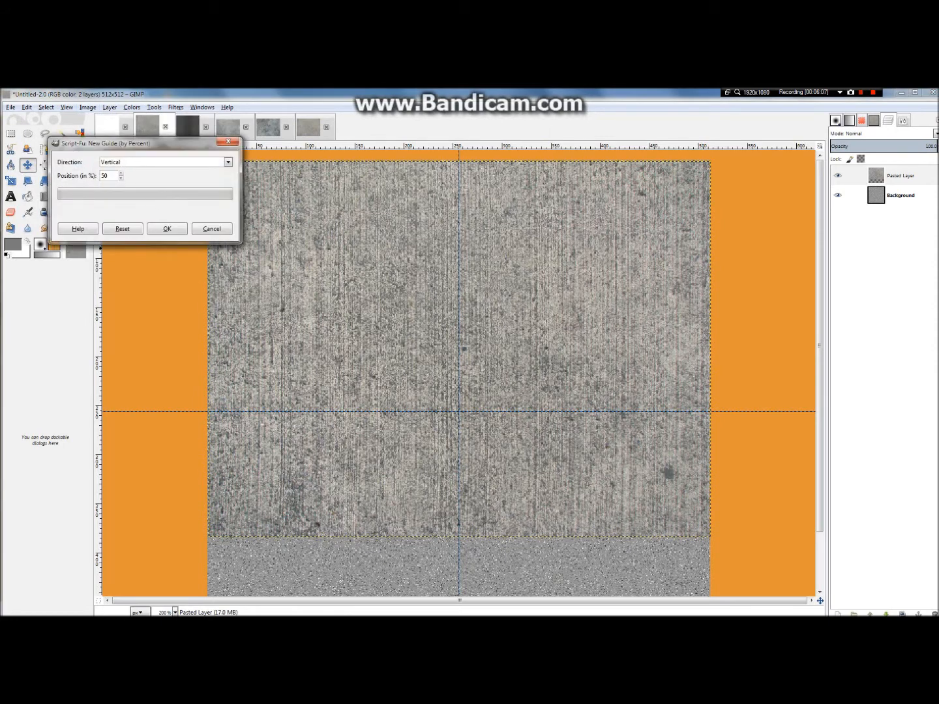
left_click(167, 229)
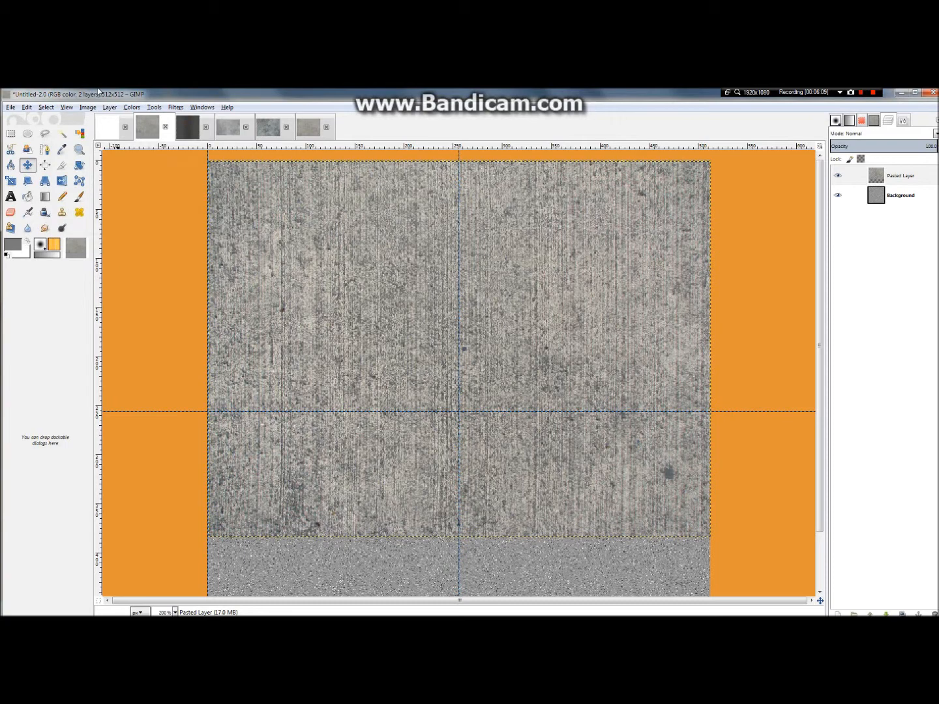
Step: Add a vertical guide at 100% to mark the canvas's right edge
left_click(87, 108)
mouse_move(112, 277)
left_click(215, 276)
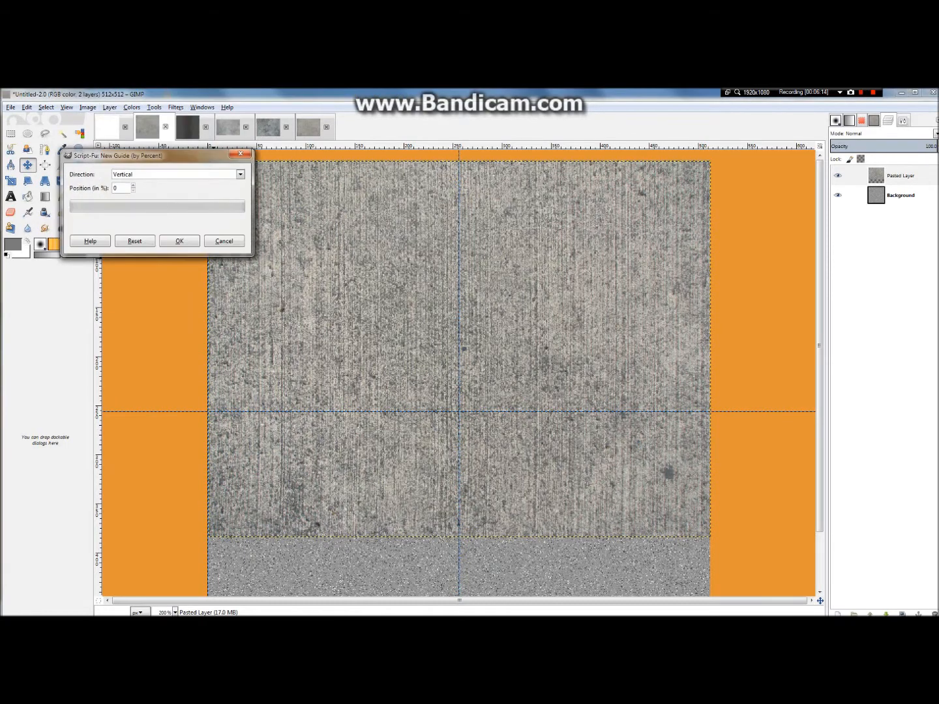
type("100")
left_click(179, 241)
Step: Add a horizontal guide at 100% to mark the canvas's bottom edge
left_click(87, 107)
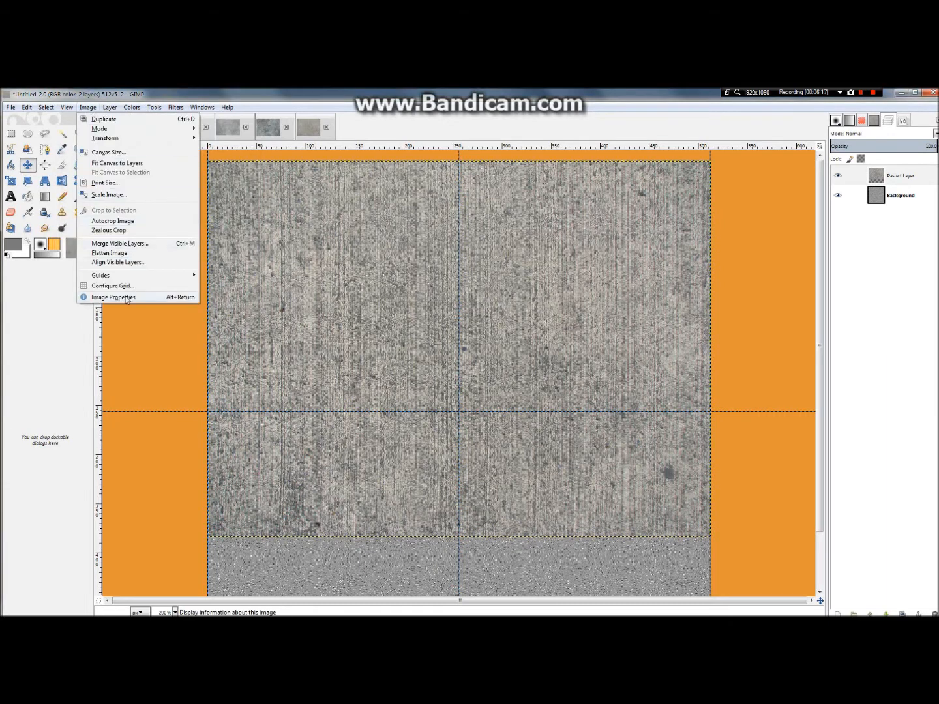
mouse_move(124, 275)
left_click(210, 275)
left_click(155, 187)
left_click(151, 197)
left_click(189, 252)
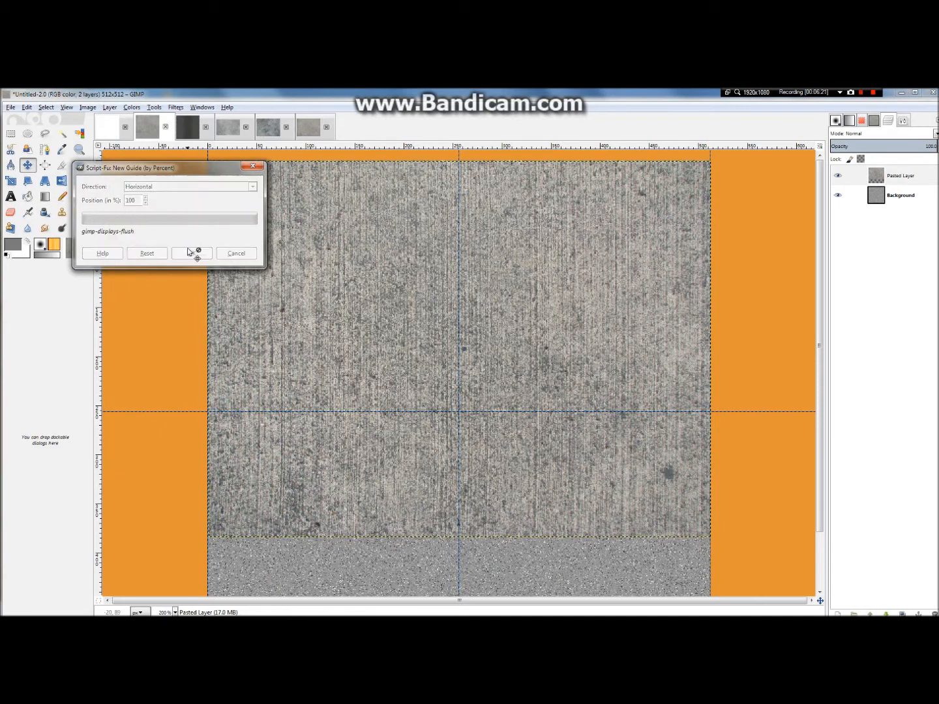
Step: Add a horizontal guide at 0% to mark the canvas's top edge
left_click(88, 107)
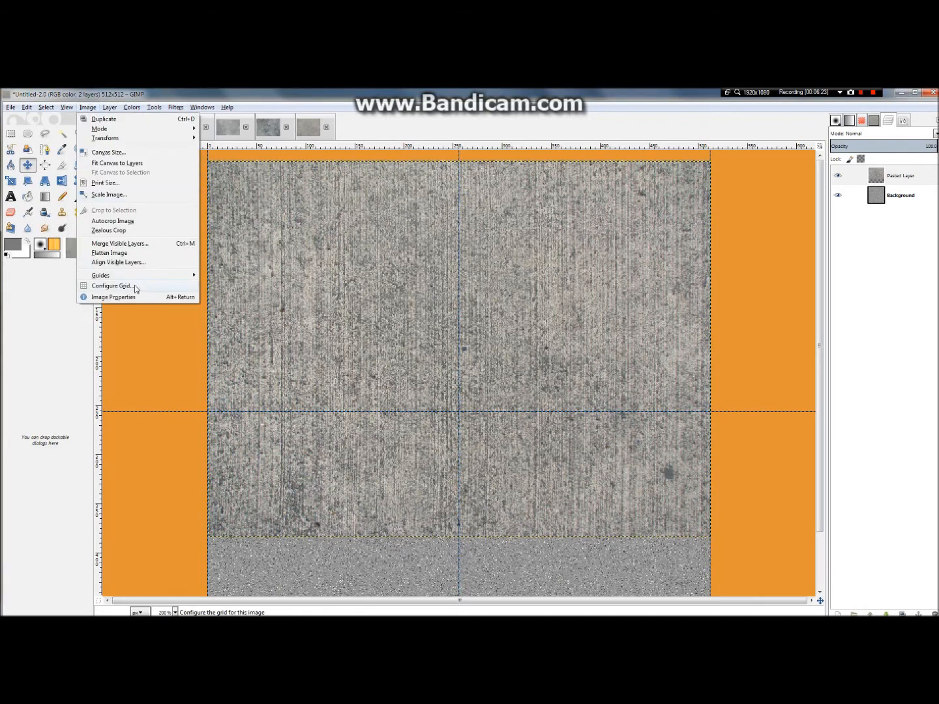
mouse_move(141, 276)
left_click(219, 277)
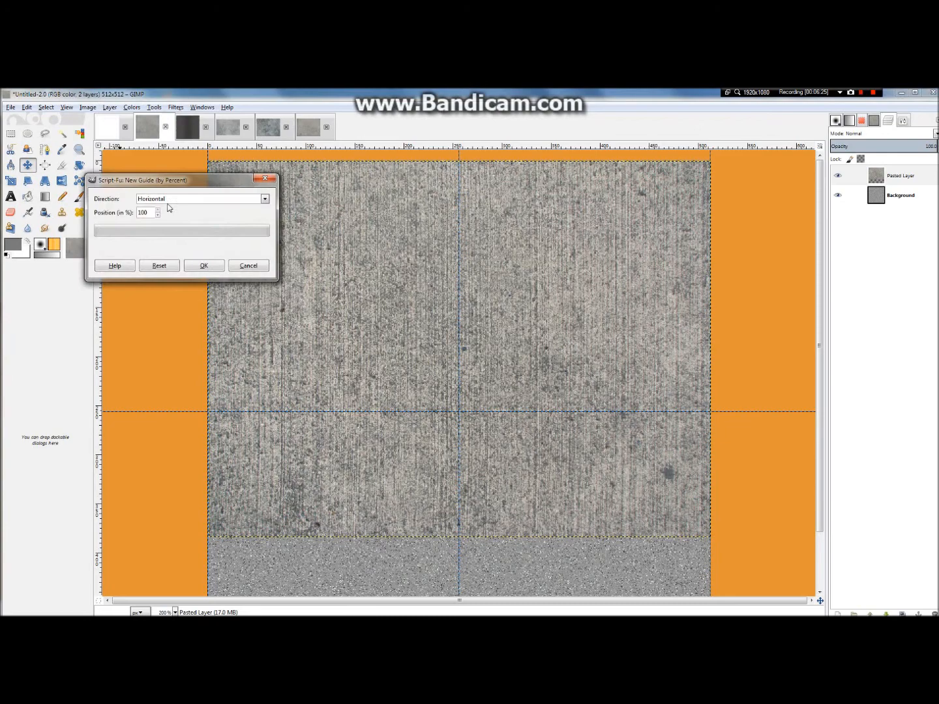
left_click_drag(150, 213, 123, 213)
type("0")
left_click(205, 268)
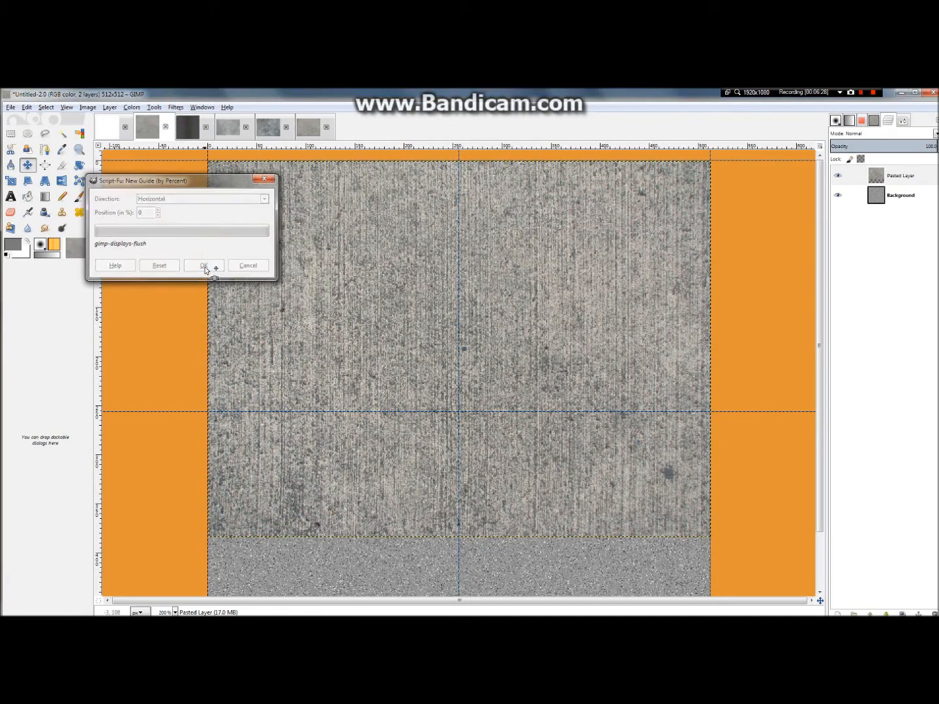
Step: Place a duplicate of the pasted concrete layer flush with the canvas's bottom edge and merge it down into the original concrete layer
key("minus")
key("minus")
key("plus")
key("plus")
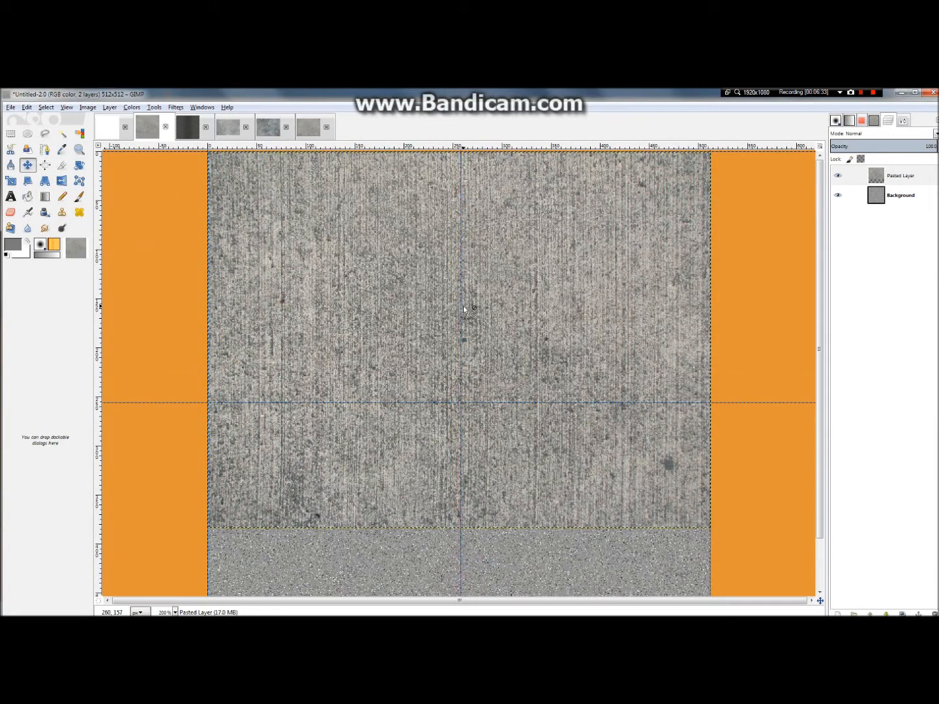
mouse_move(559, 275)
left_mouse_down()
mouse_move(547, 269)
mouse_move(561, 275)
left_mouse_up()
scroll(442, 321, "down", 2)
scroll(442, 322, "down", 1)
scroll(463, 359, "up", 3)
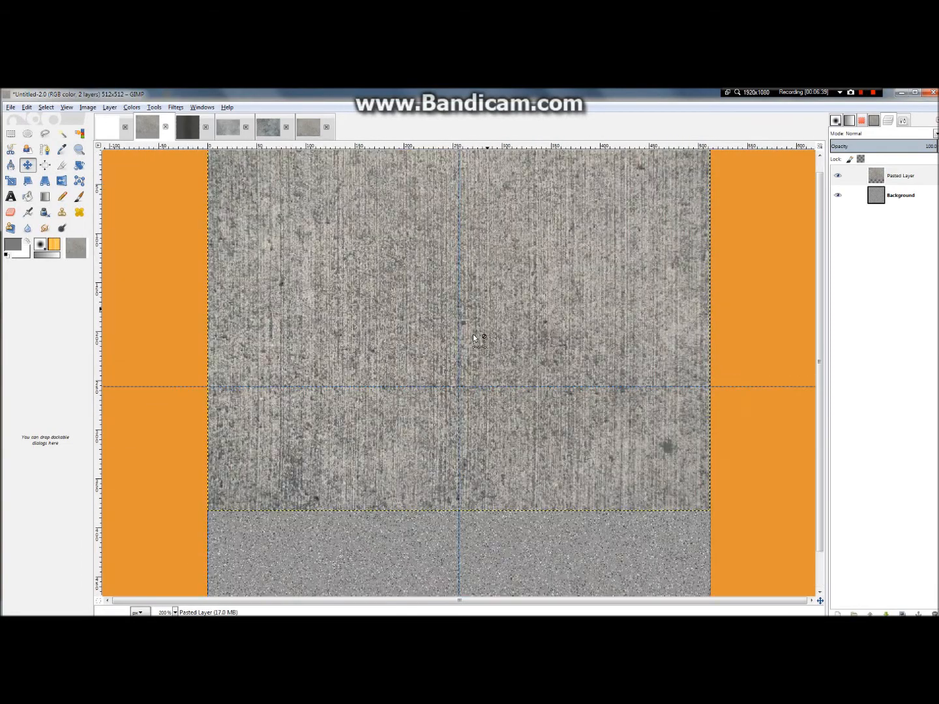
scroll(474, 338, "down", 1)
key("shift+ctrl+d")
left_click_drag(507, 287, 514, 372)
right_click(887, 175)
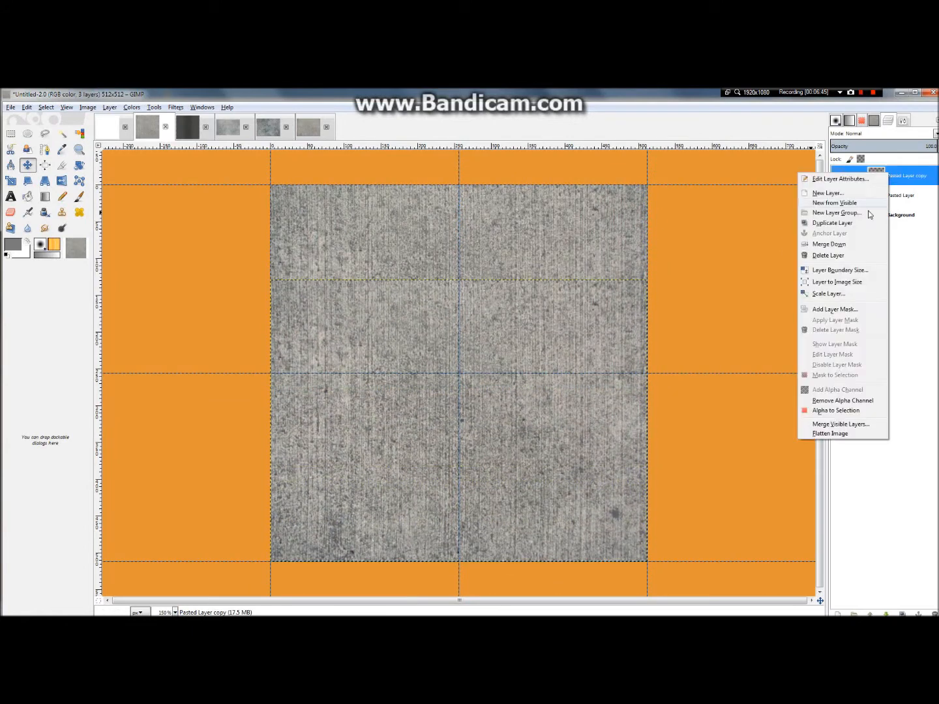
left_click(847, 246)
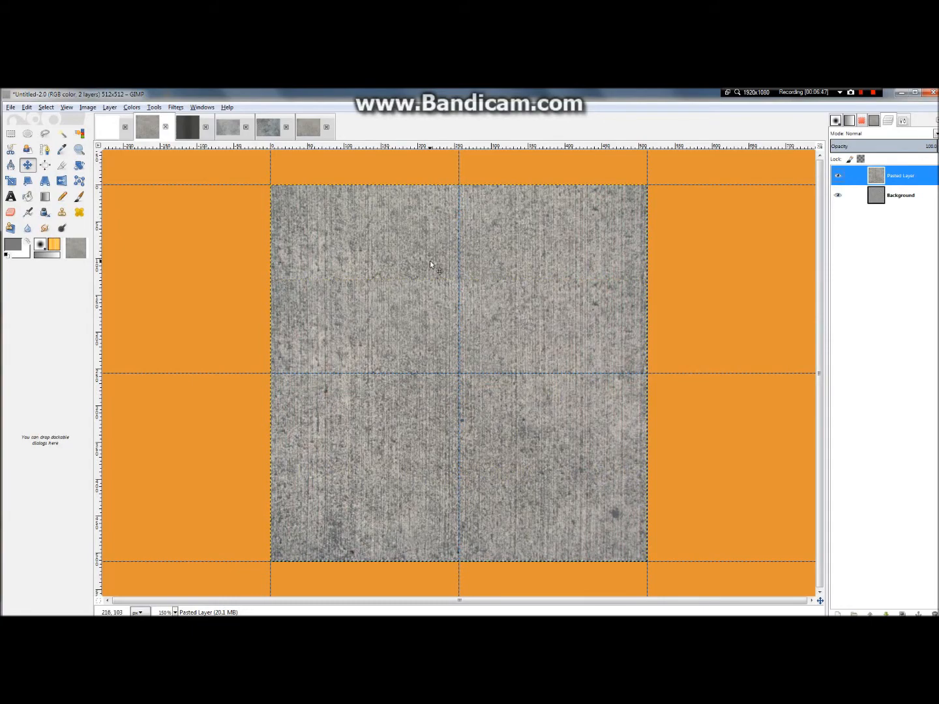
Step: Lower the merged concrete layer's opacity to about 53 so it blends with the noise background
scroll(486, 273, "up", 3)
scroll(599, 321, "down", 2)
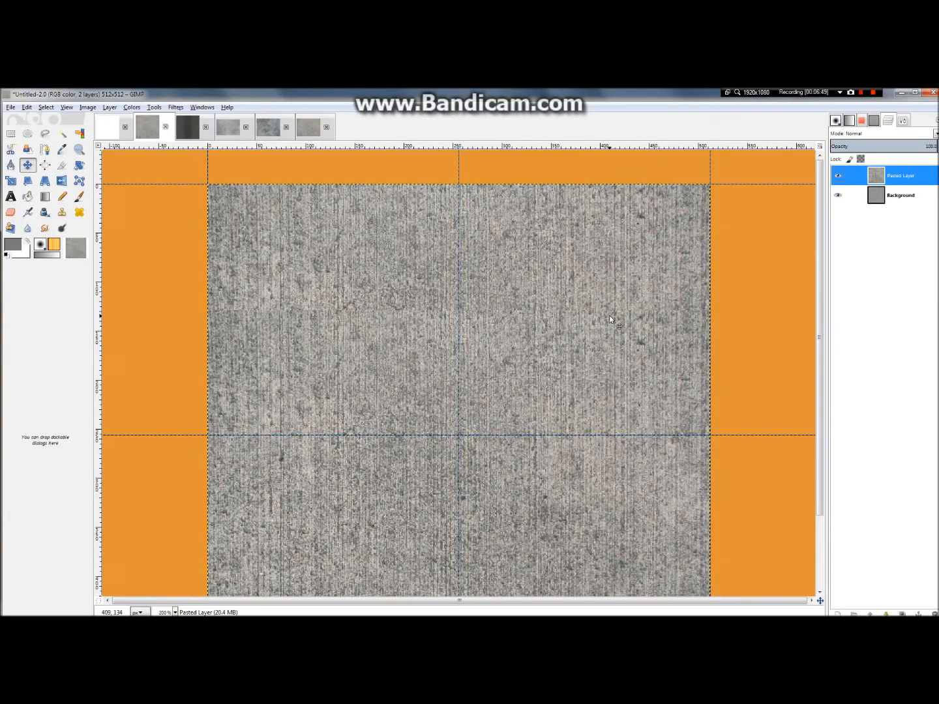
scroll(610, 319, "down", 2)
scroll(347, 307, "up", 2)
scroll(558, 367, "down", 3)
scroll(522, 345, "up", 1)
scroll(522, 344, "up", 1)
left_click_drag(900, 148, 890, 149)
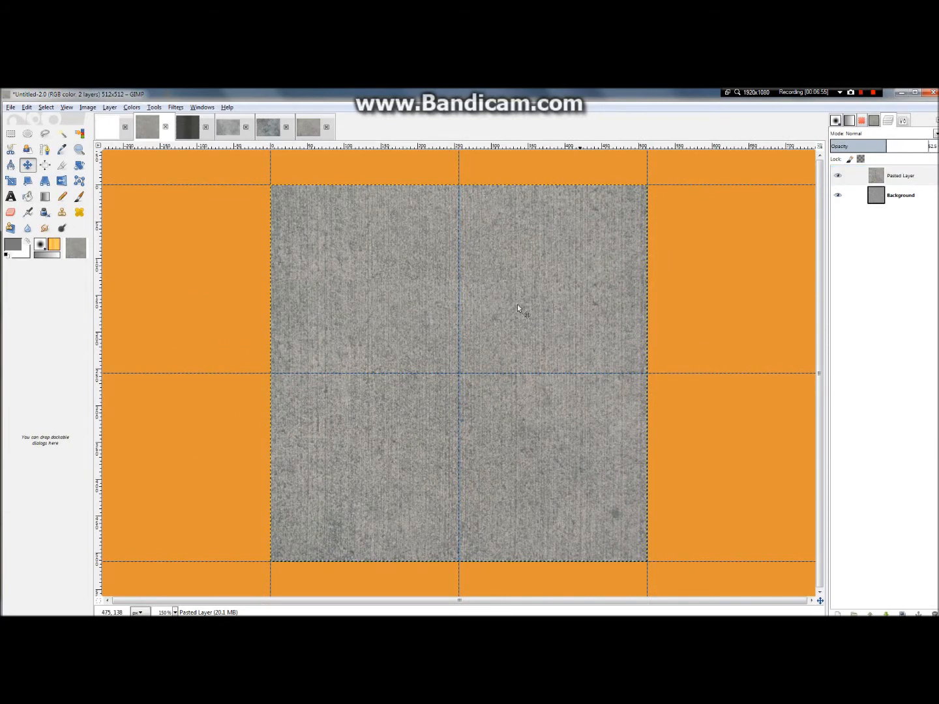
scroll(446, 311, "up", 3)
scroll(446, 311, "down", 3)
scroll(450, 314, "down", 1)
scroll(451, 314, "up", 3)
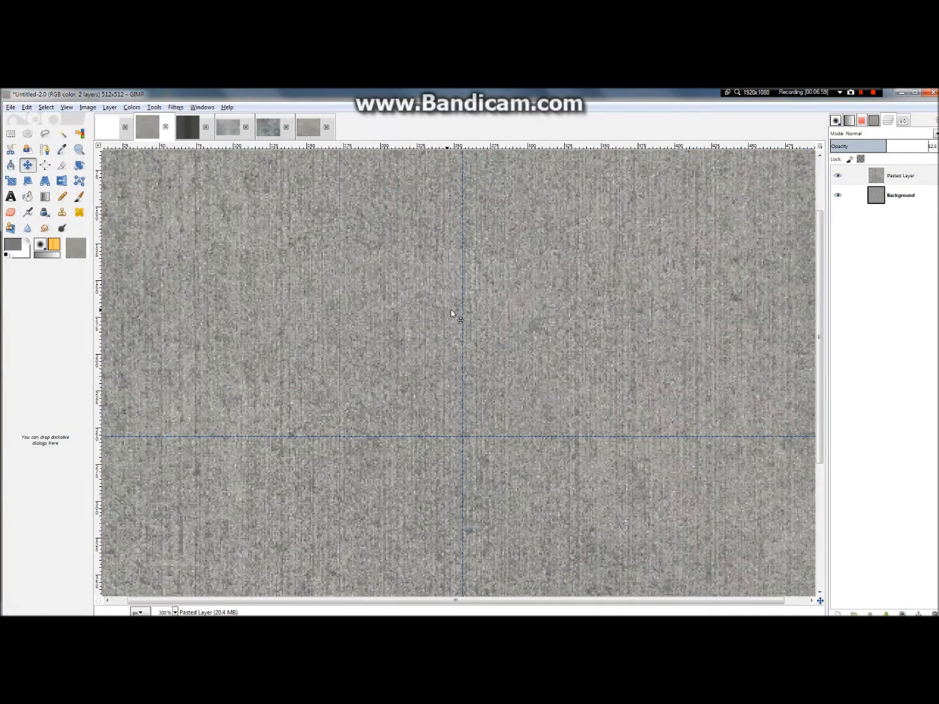
scroll(451, 314, "down", 2)
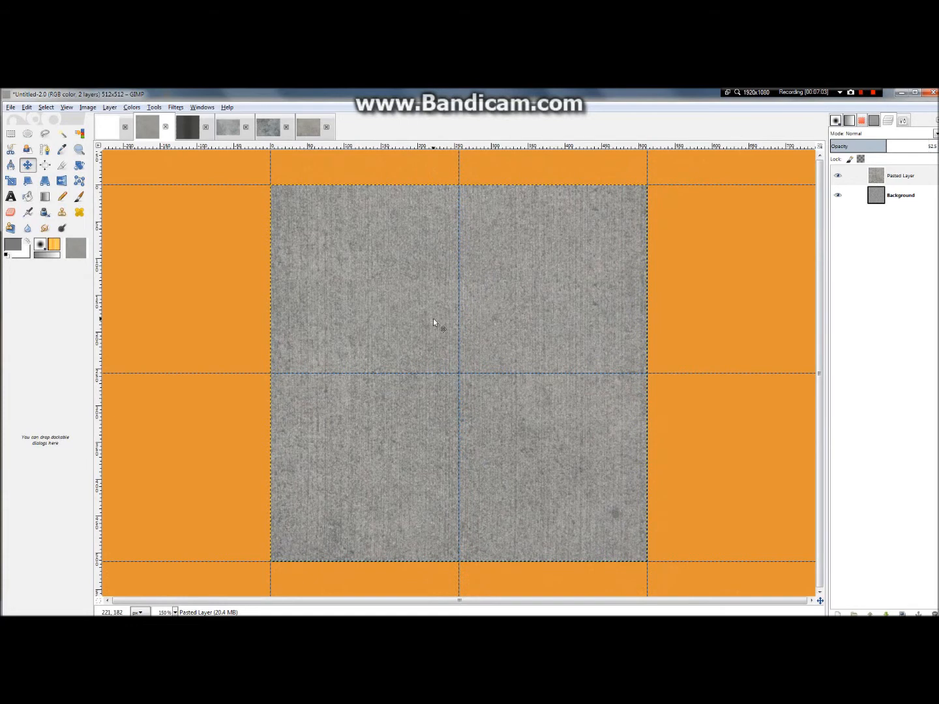
scroll(433, 319, "down", 2)
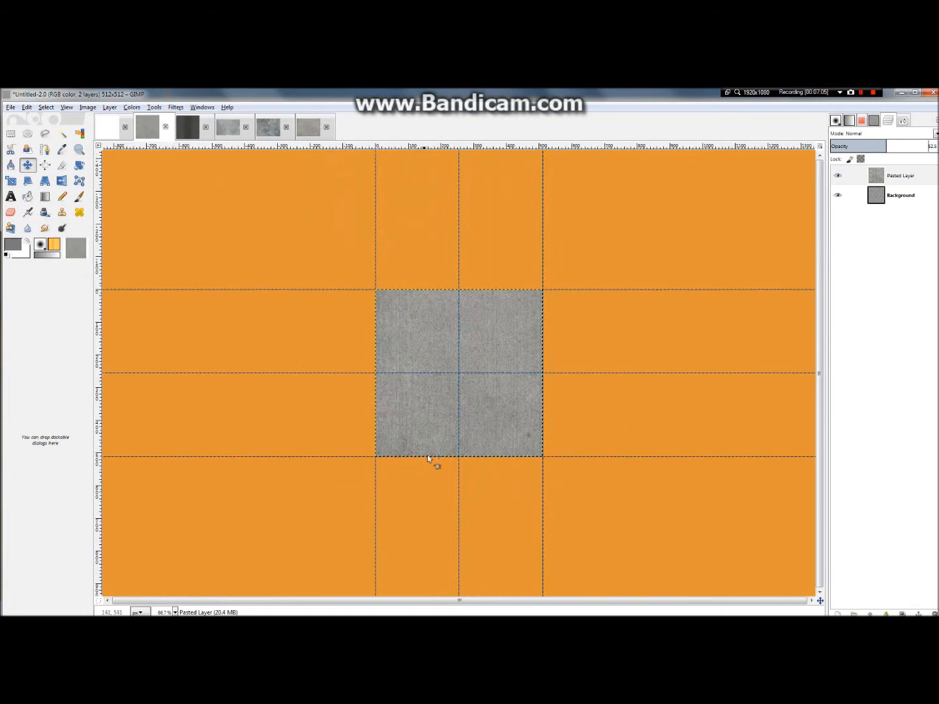
scroll(424, 342, "up", 2)
scroll(423, 342, "up", 1)
scroll(423, 342, "down", 1)
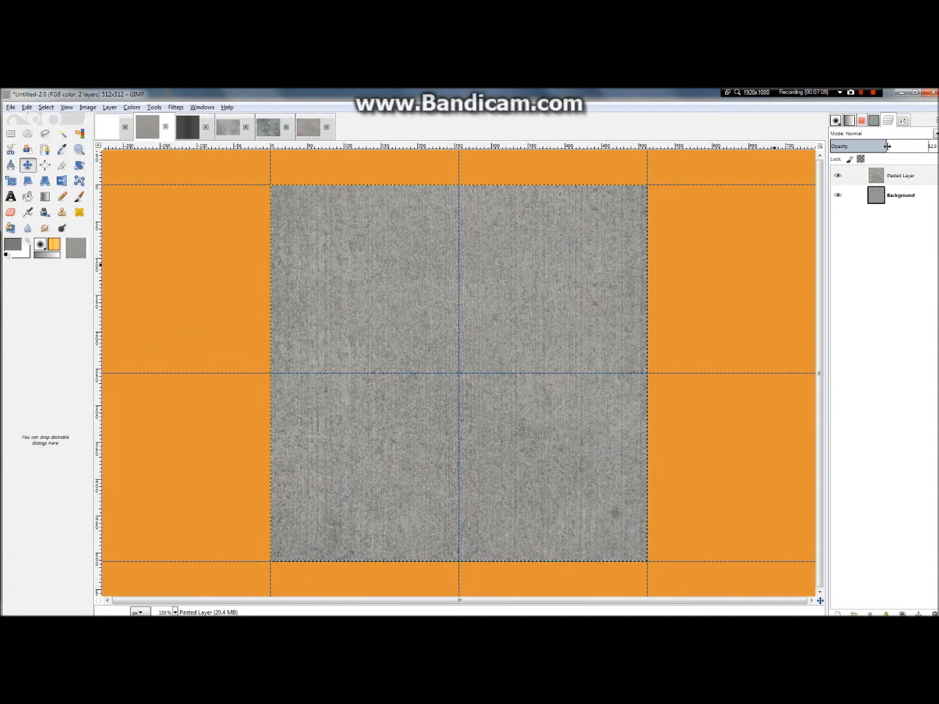
left_click_drag(886, 147, 888, 147)
Step: Examine the concrete slab joints in the aerial reference photo 11tmn590740 in Photo Gallery, and return to GIMP
left_click(443, 95)
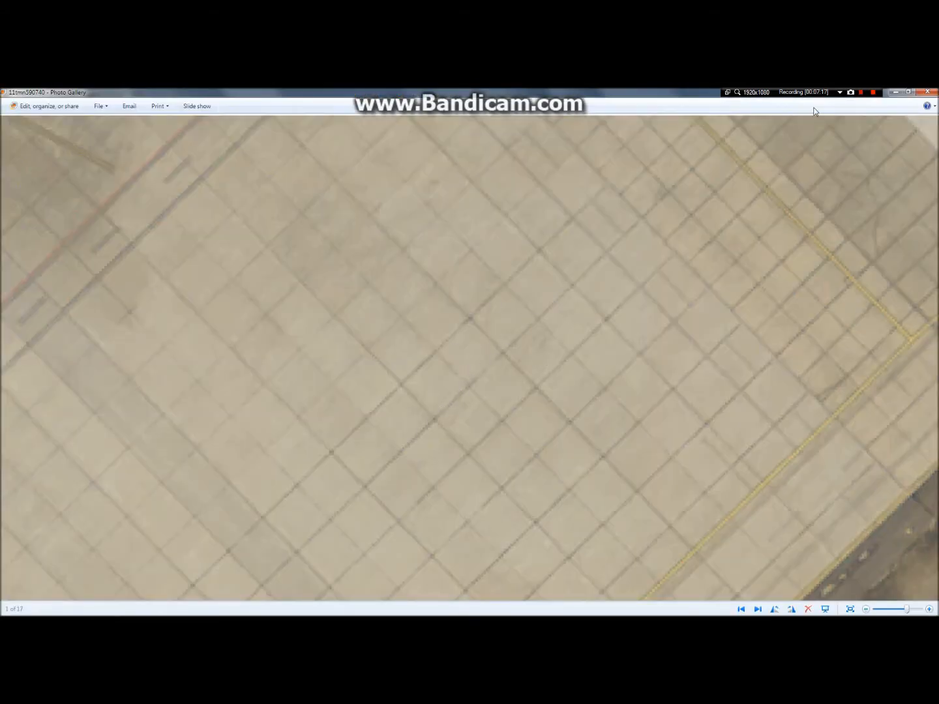
left_click(896, 92)
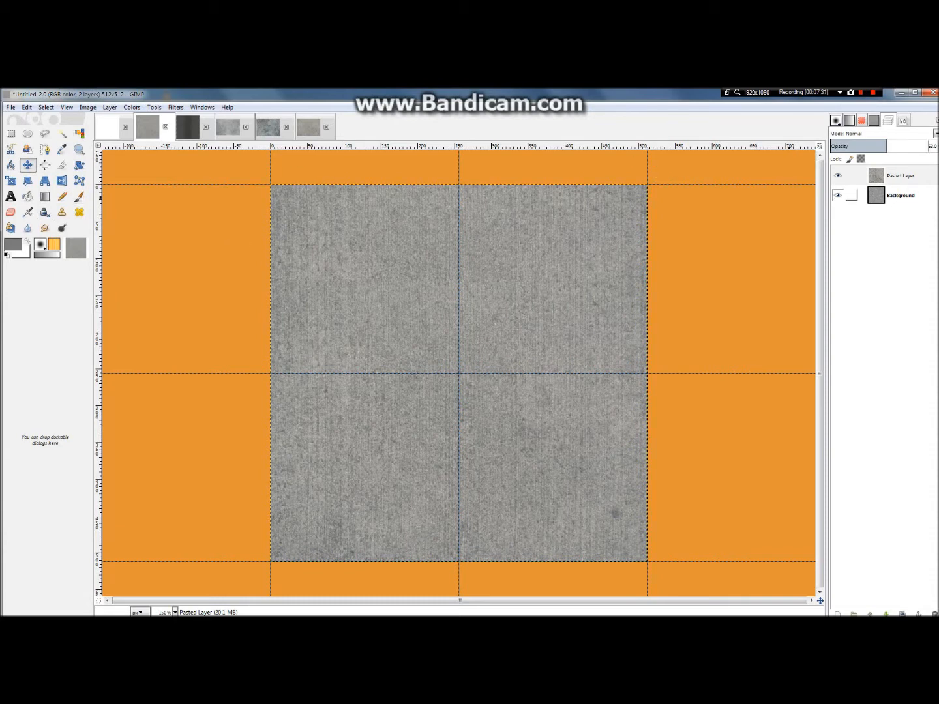
Step: Create a new transparent 512 × 512 px layer above the pasted concrete layer
right_click(879, 183)
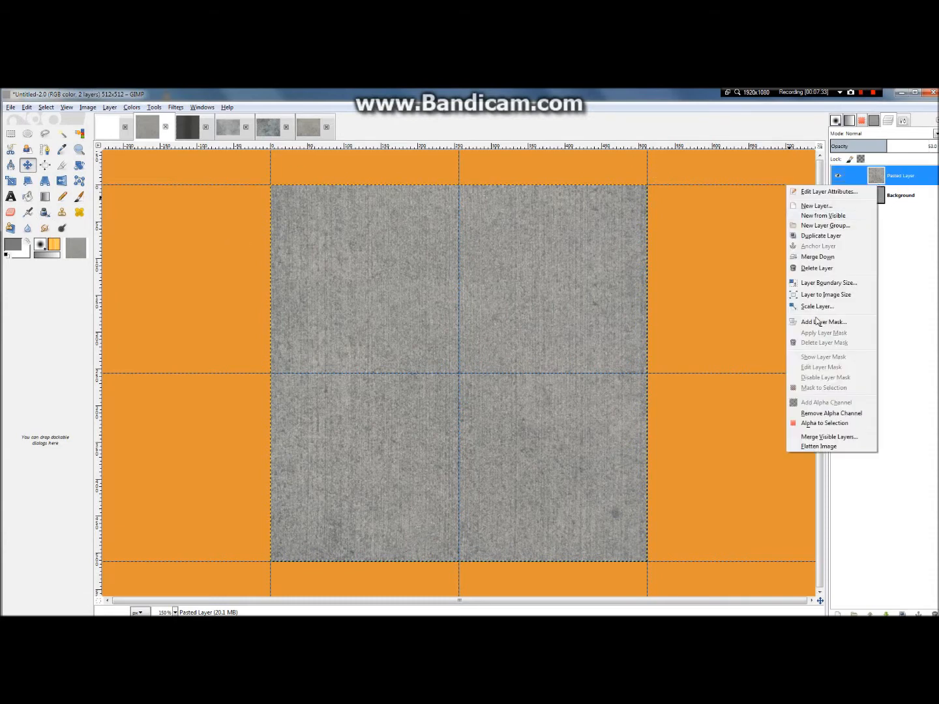
left_click(823, 208)
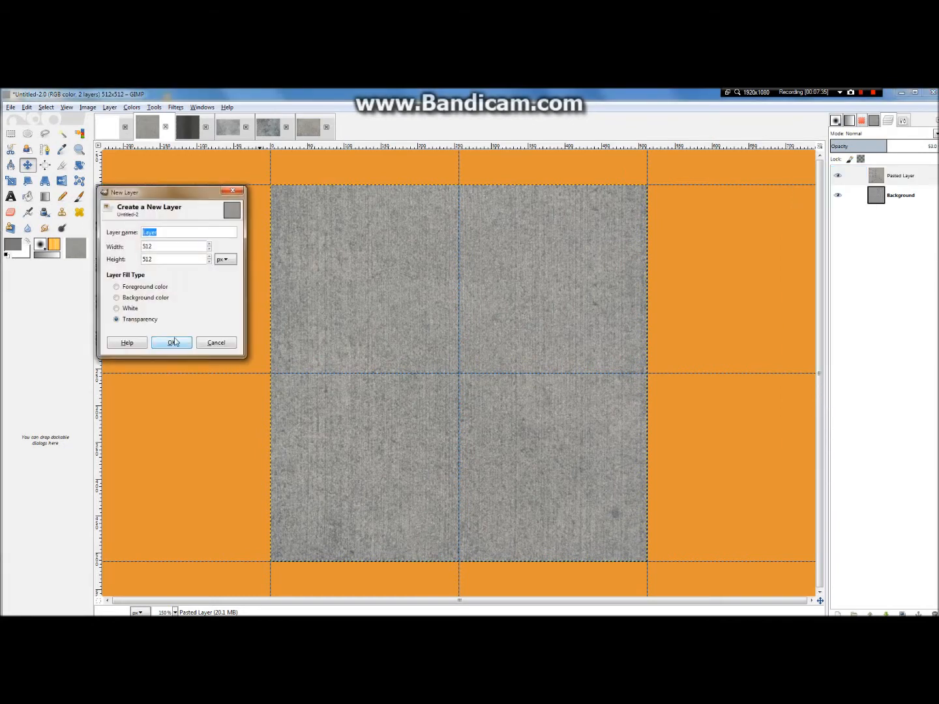
left_click(158, 342)
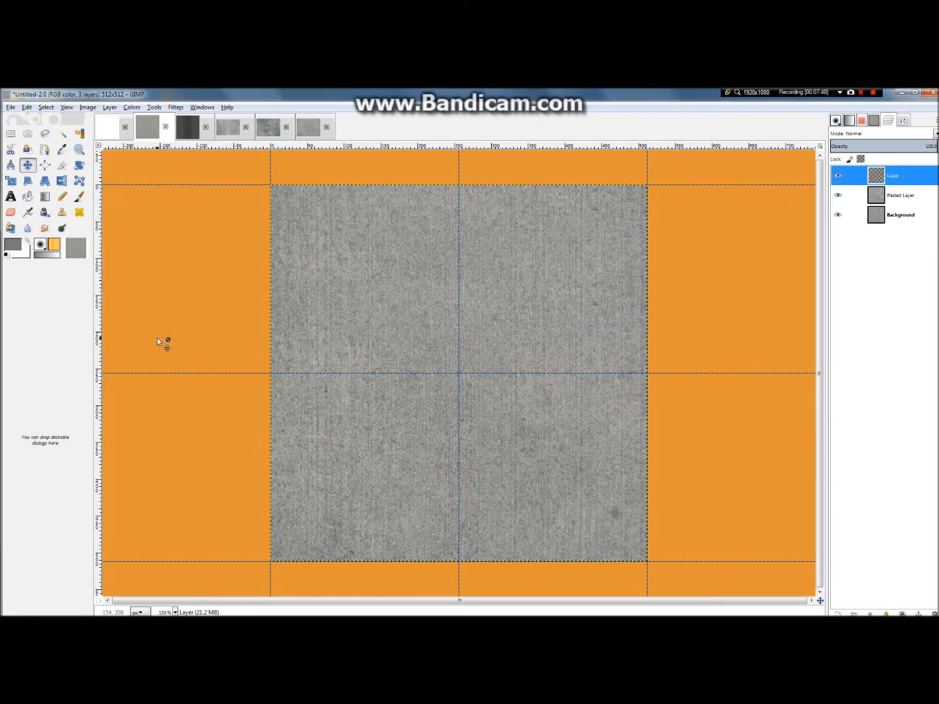
Step: Select the entire canvas and turn the selection into a 10 px border along the image edges
left_click(43, 109)
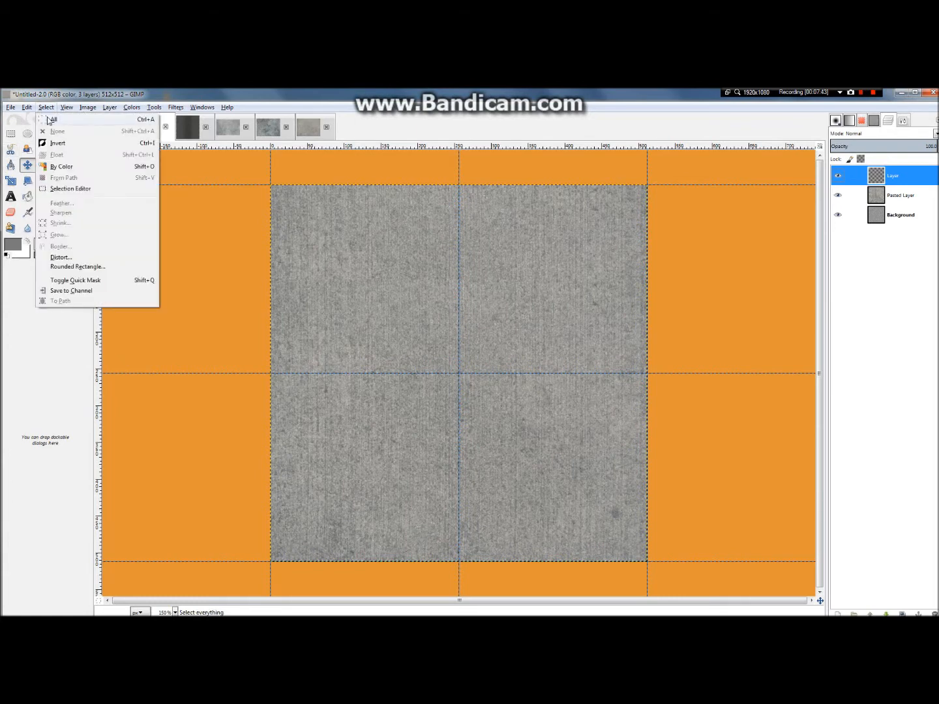
left_click(50, 124)
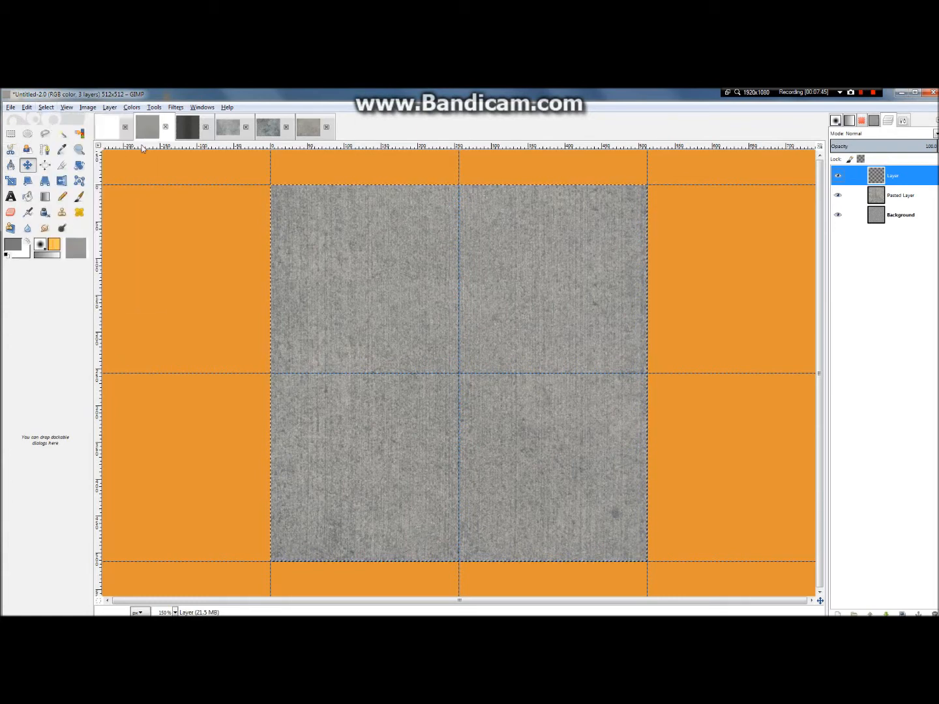
left_click(43, 108)
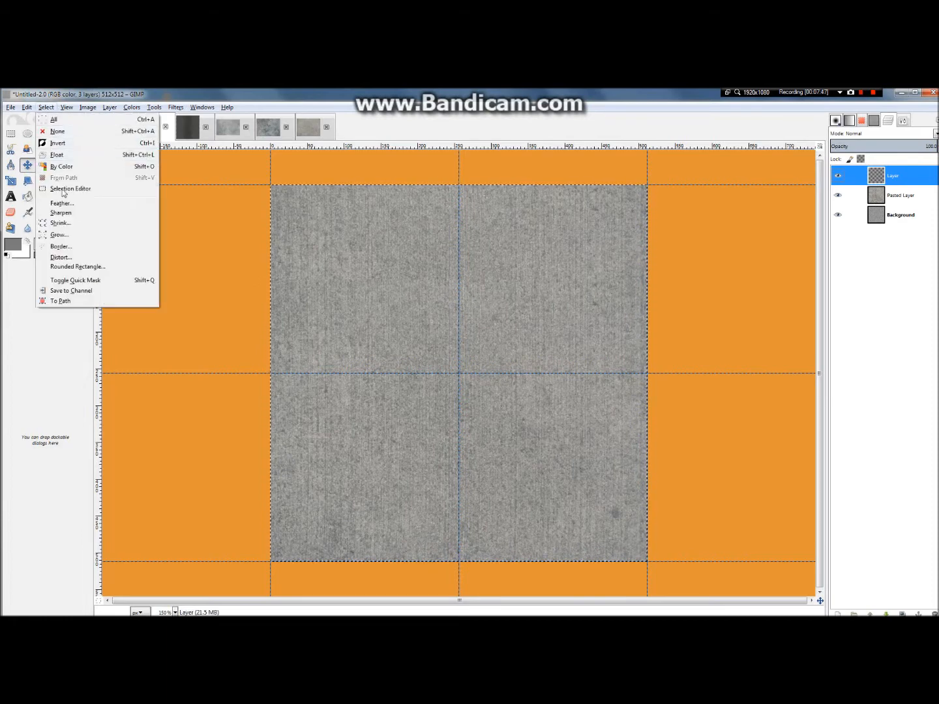
left_click(75, 249)
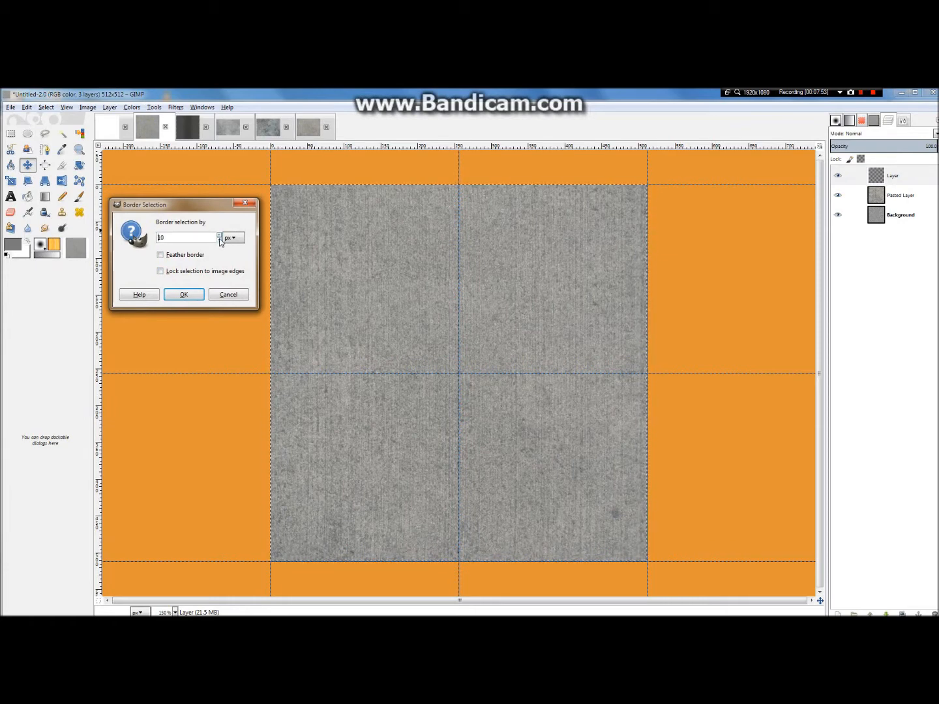
left_click(186, 294)
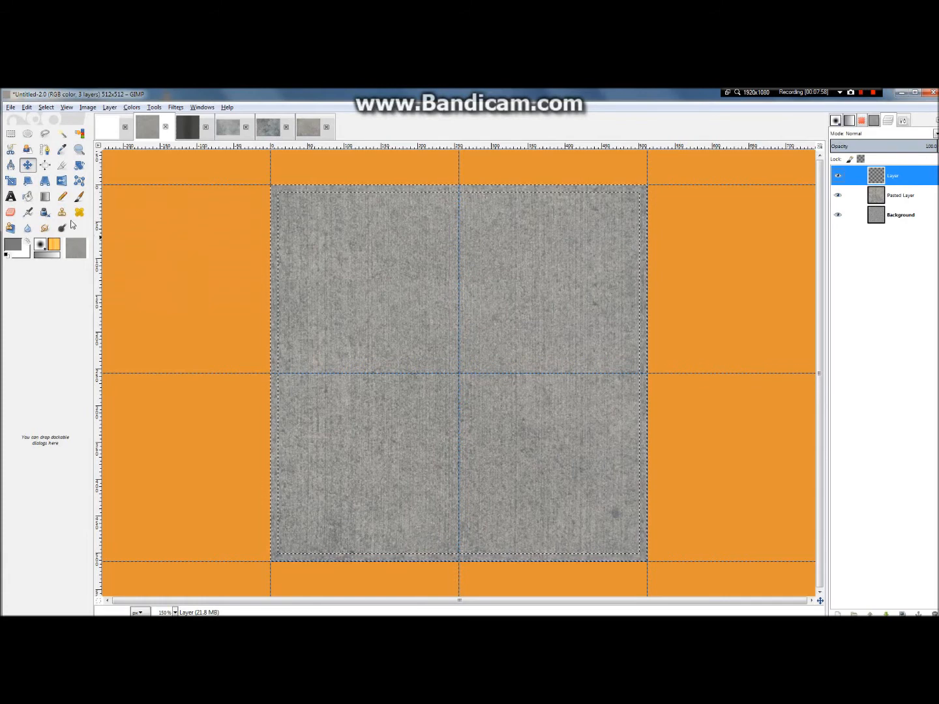
Step: Choose the Gradient tool and set the foreground color to black (000000)
left_click(45, 196)
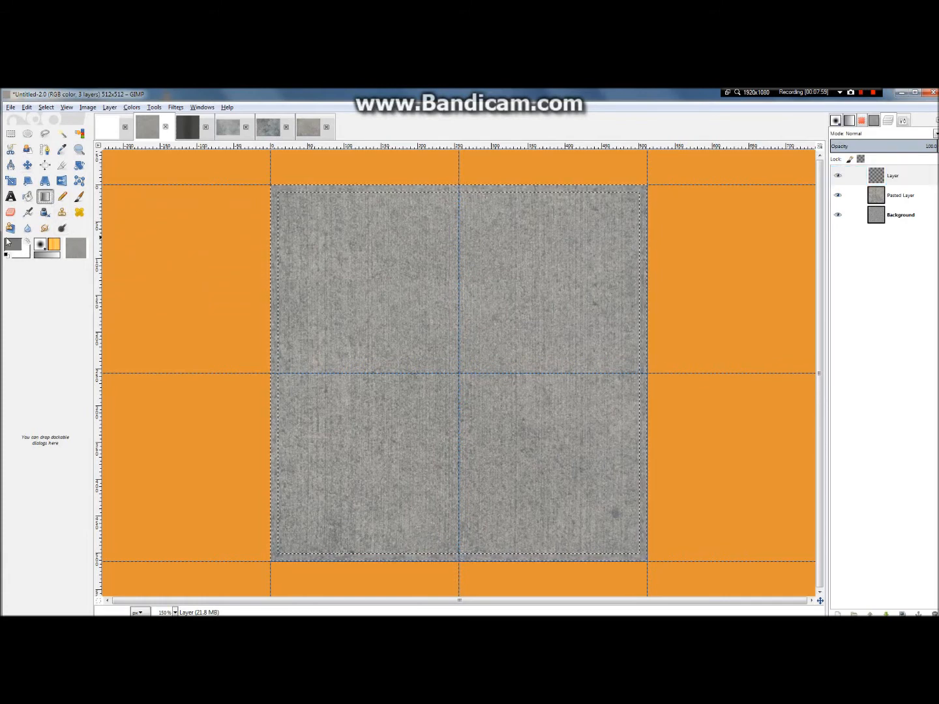
left_click(13, 243)
left_click(325, 375)
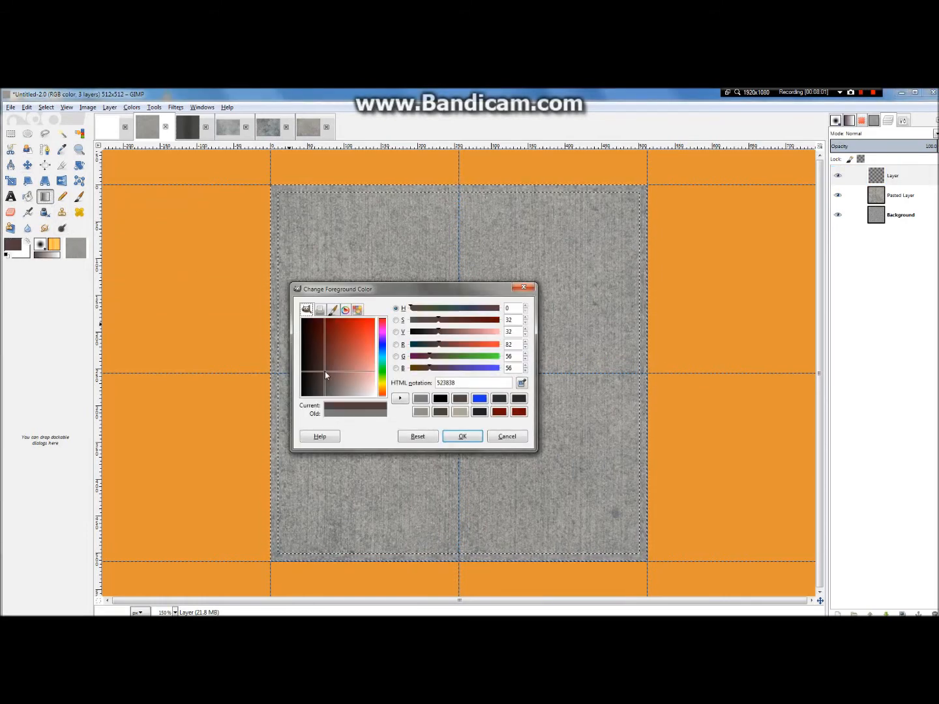
left_click_drag(326, 374, 268, 476)
left_click(464, 437)
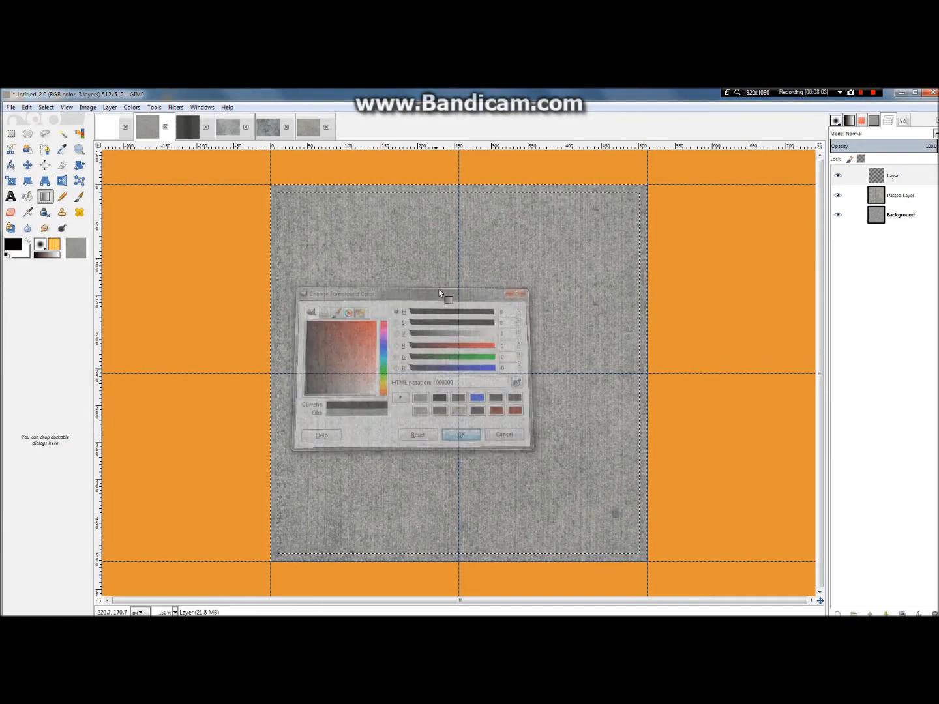
Step: Set the gradient to FG to Transparent and draw it from the image's top edge inward across the 10 px border selection
scroll(467, 189, "up", 6)
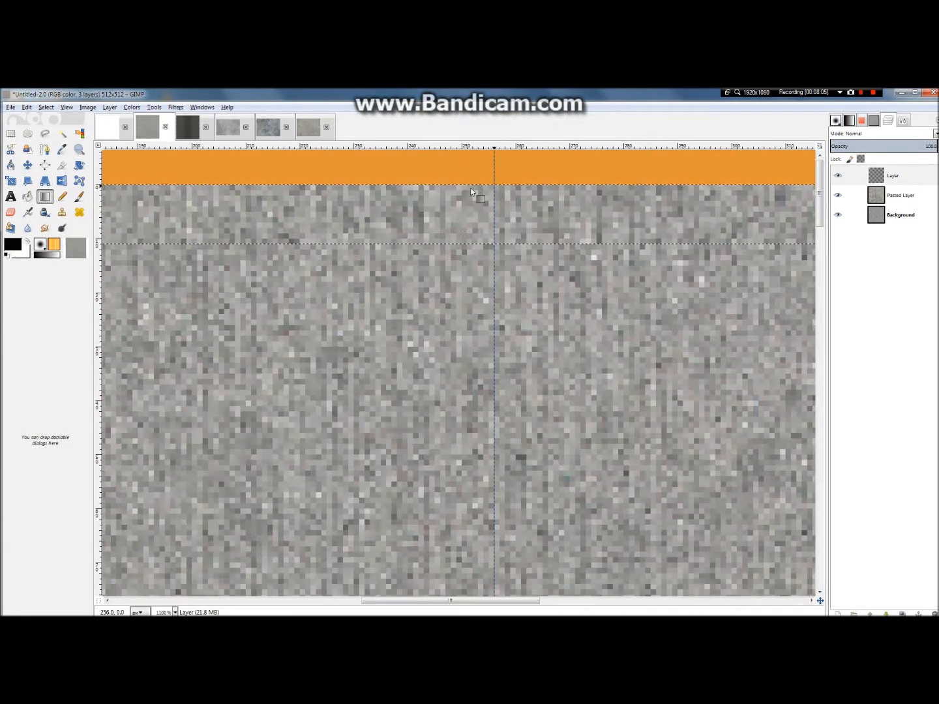
left_click(58, 255)
left_click(881, 193)
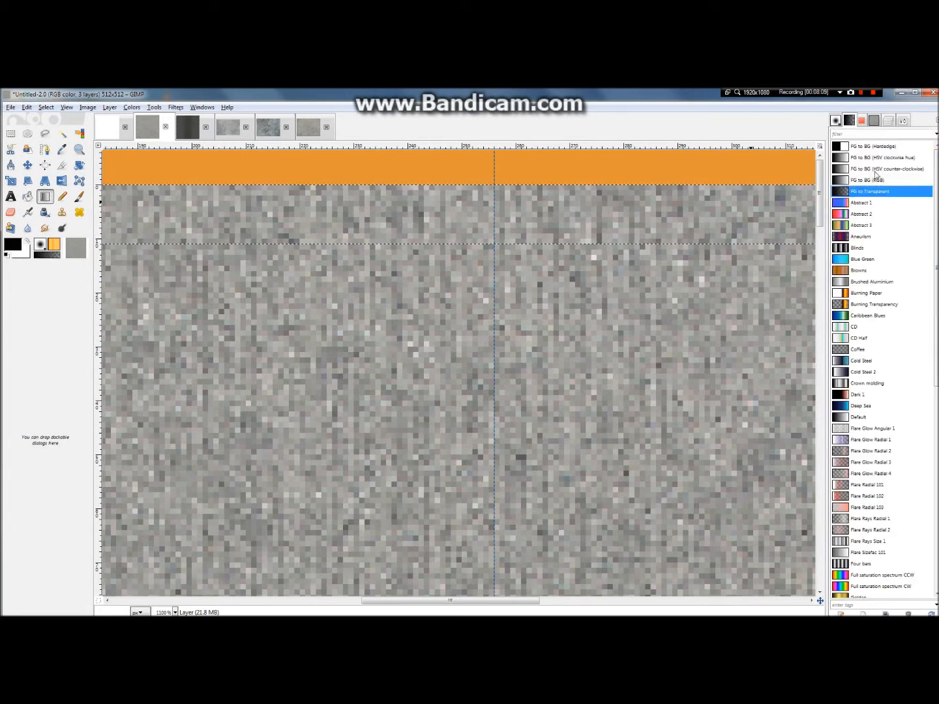
left_click(894, 122)
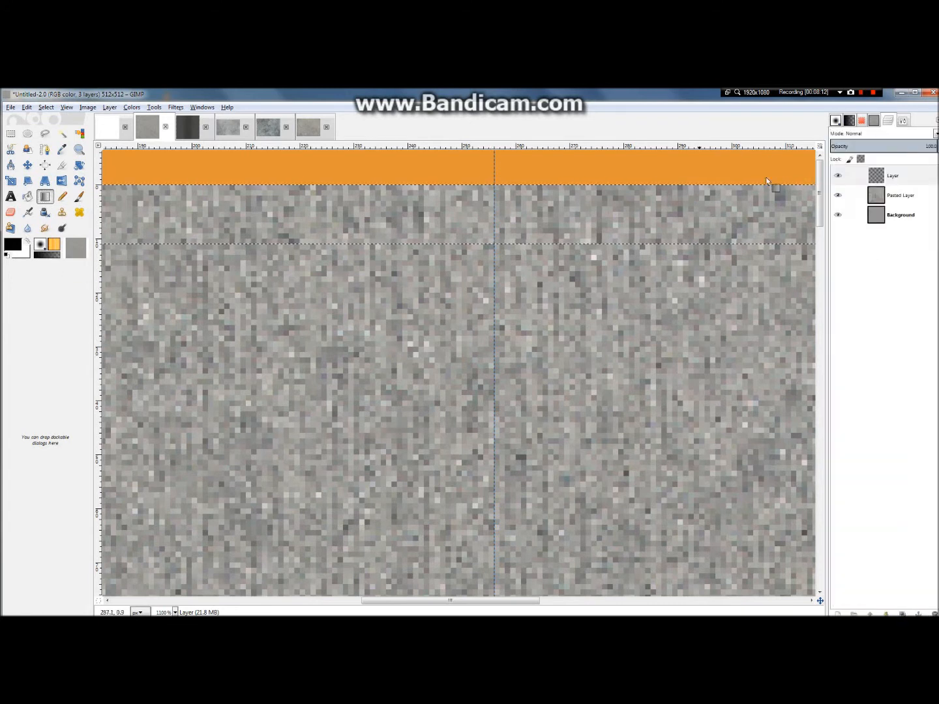
left_click_drag(495, 188, 494, 246)
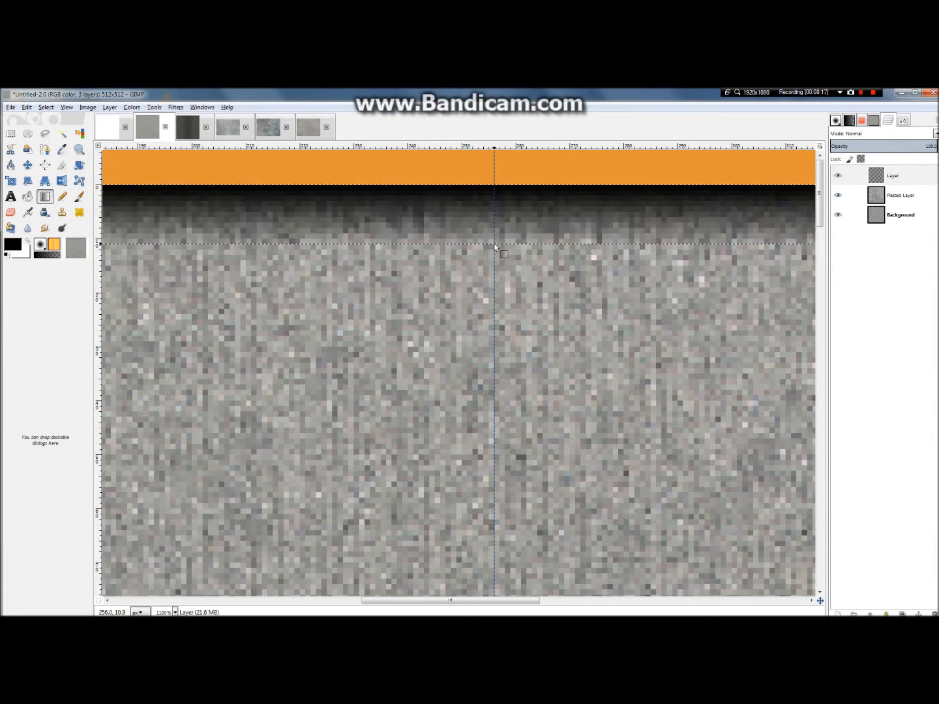
Step: Draw the black-to-transparent gradient from the image's right edge inward to the inner line of the border selection
scroll(456, 239, "down", 7)
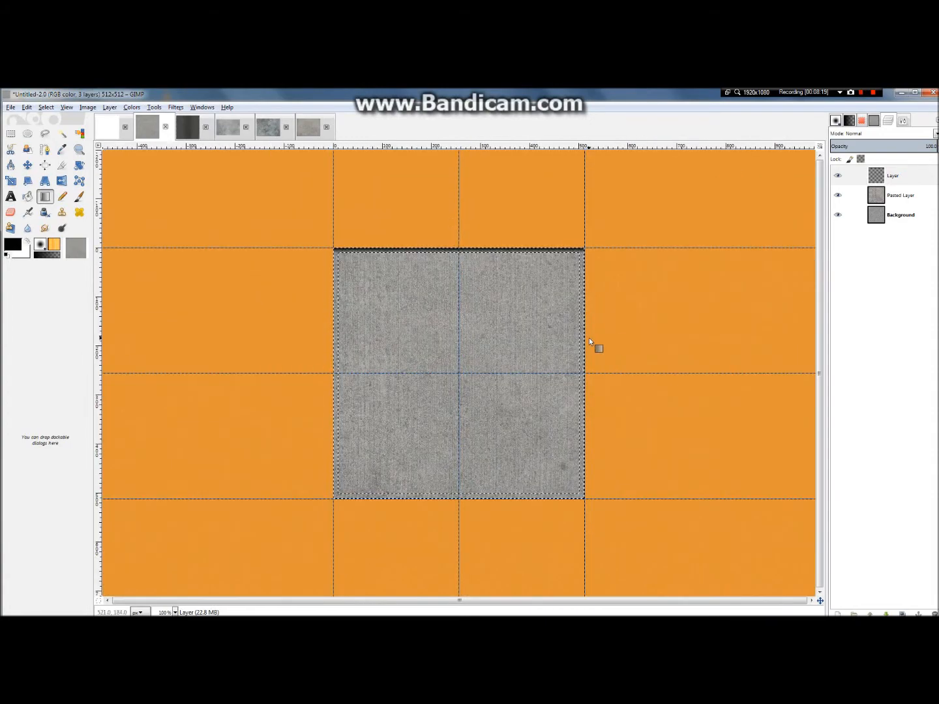
scroll(744, 348, "up", 2)
scroll(753, 347, "up", 3)
scroll(704, 451, "up", 2)
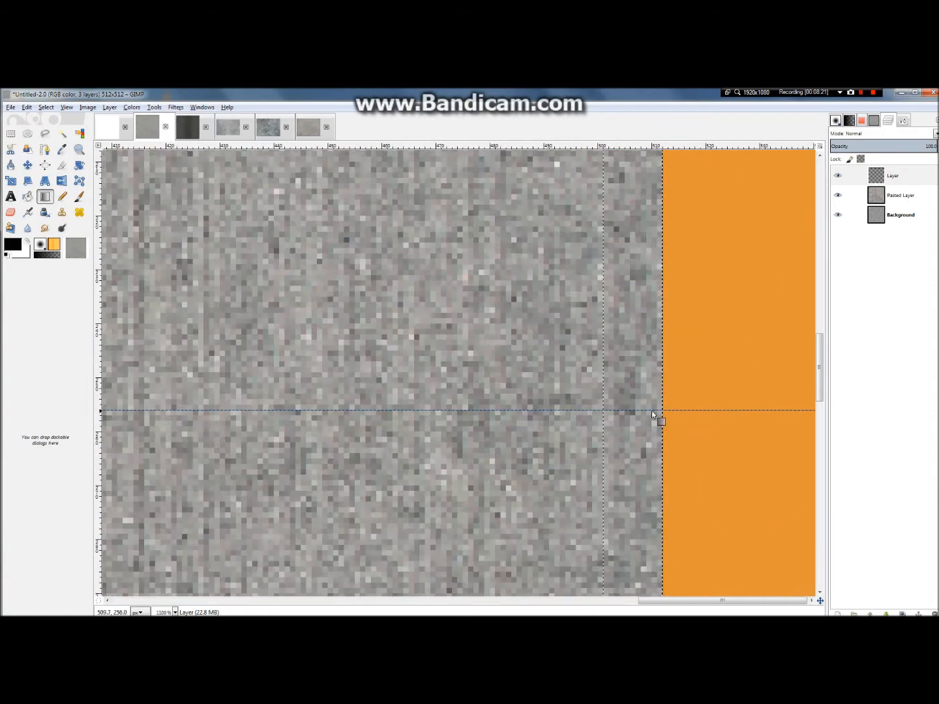
left_click_drag(663, 411, 602, 409)
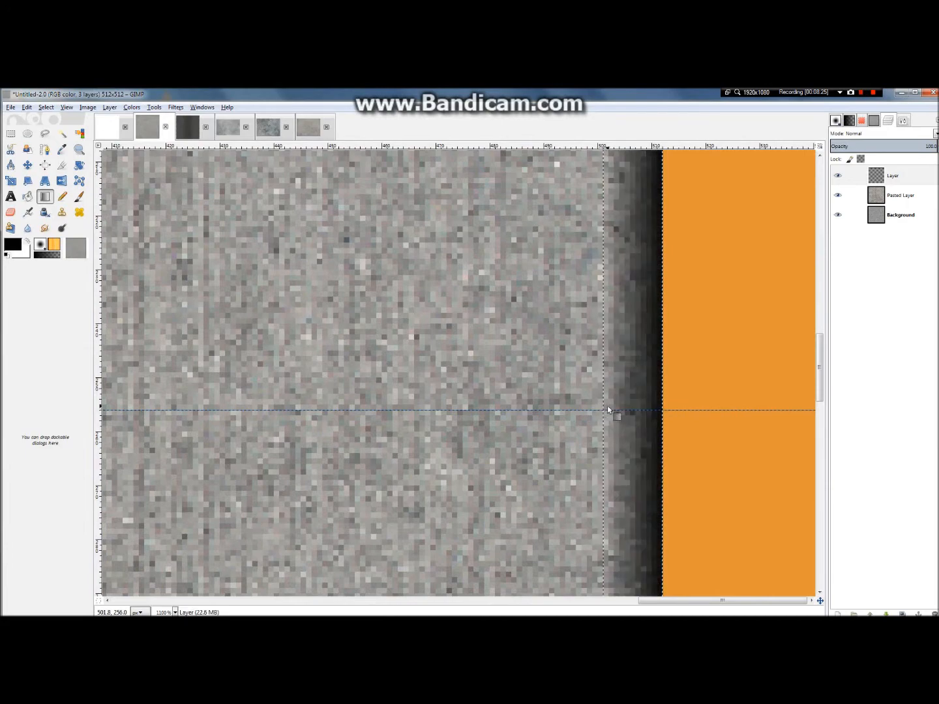
Step: Draw the black-to-transparent gradient from the image's bottom edge upward to the inner line of the border selection
scroll(610, 406, "down", 7)
scroll(422, 491, "up", 5)
scroll(444, 529, "down", 4)
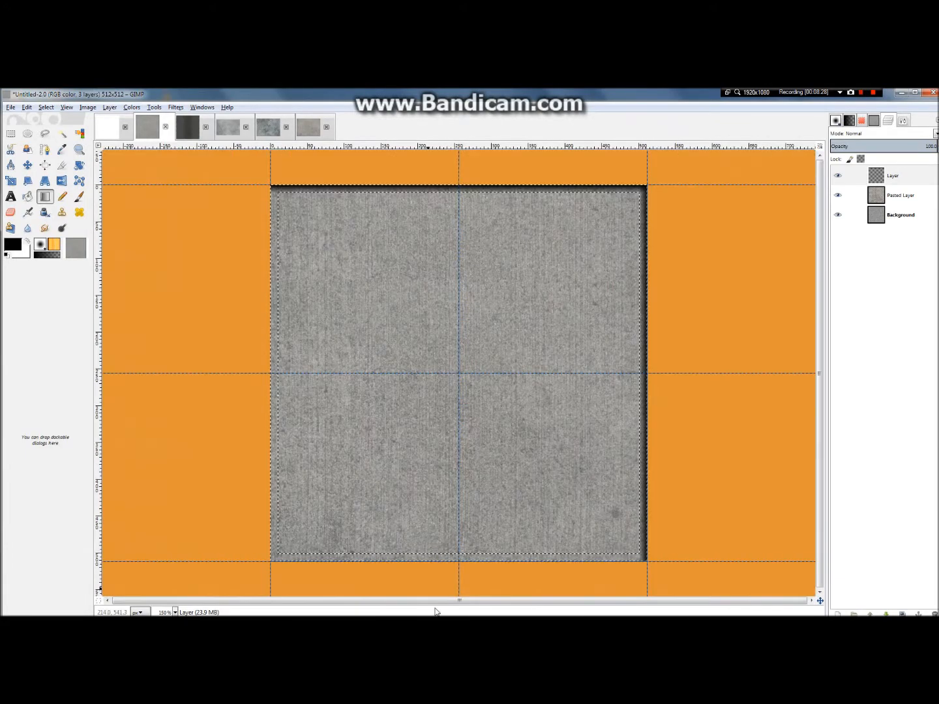
scroll(465, 569, "up", 4)
left_click_drag(441, 523, 440, 493)
scroll(450, 499, "down", 5)
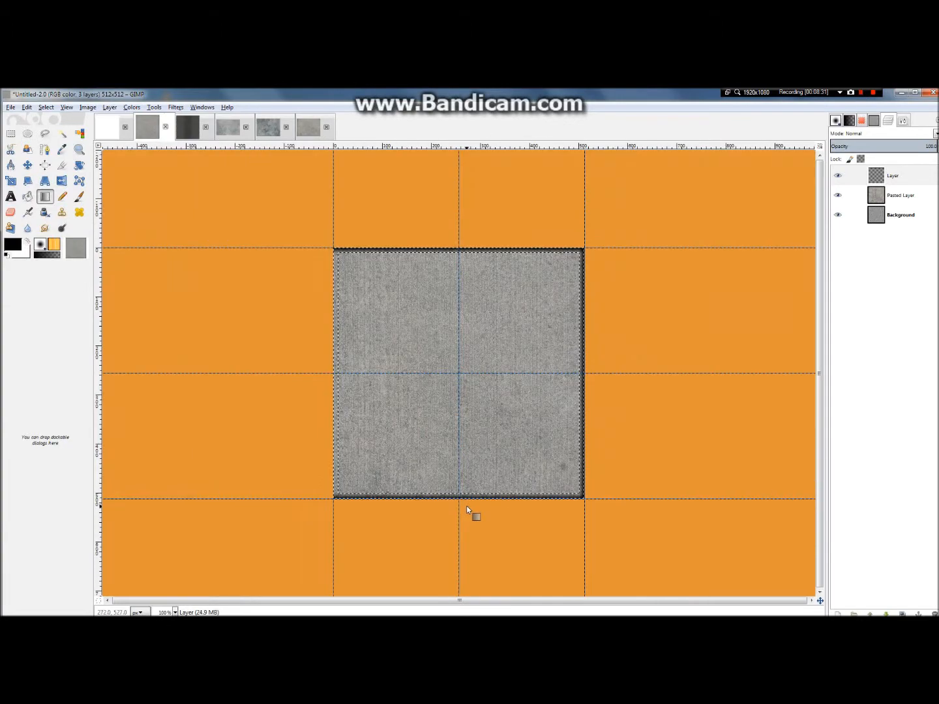
Step: Draw the black-to-transparent gradient from the image's left edge inward to complete the dark frame
scroll(356, 471, "up", 3)
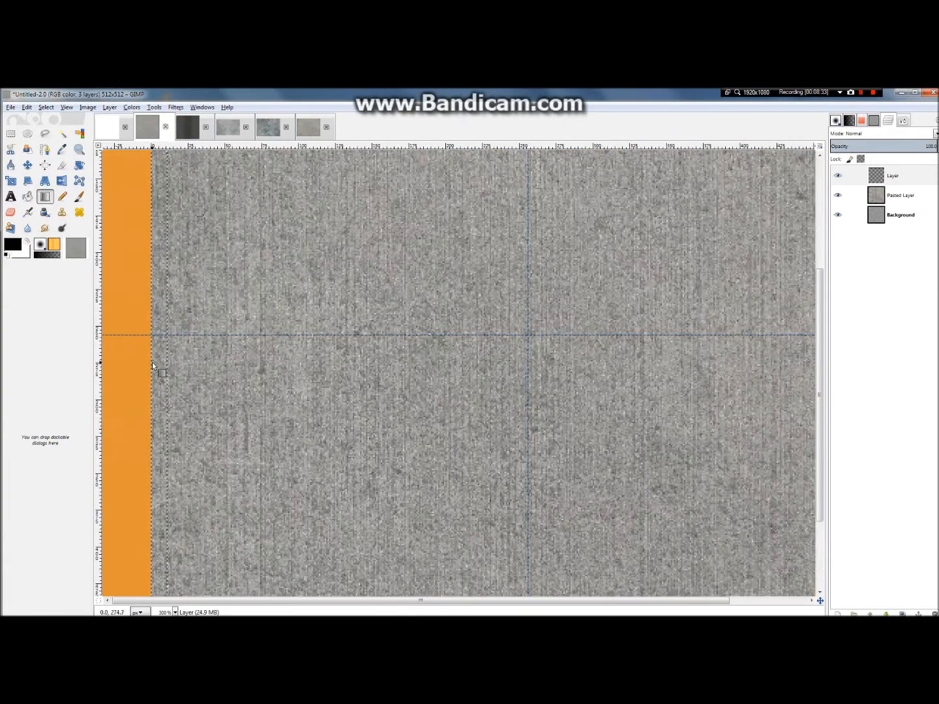
mouse_move(152, 365)
left_mouse_down()
mouse_move(167, 368)
mouse_move(166, 377)
mouse_move(166, 362)
left_mouse_up()
key("1")
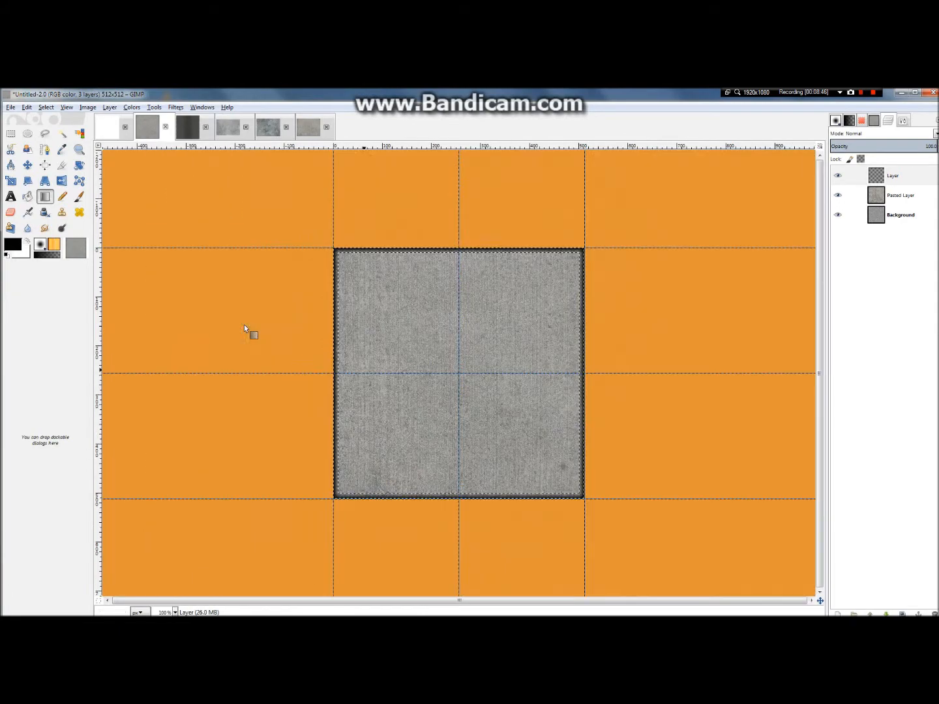
scroll(375, 281, "up", 2)
scroll(399, 285, "down", 1)
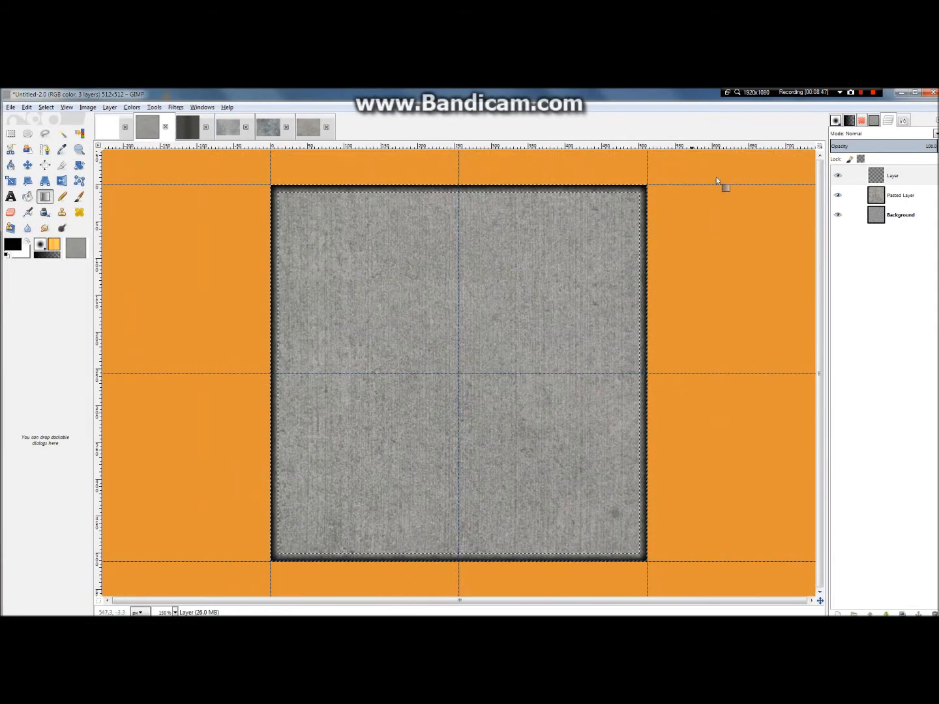
Step: Select the entire canvas and lower the edge gradient layer's opacity to 32
left_click(45, 107)
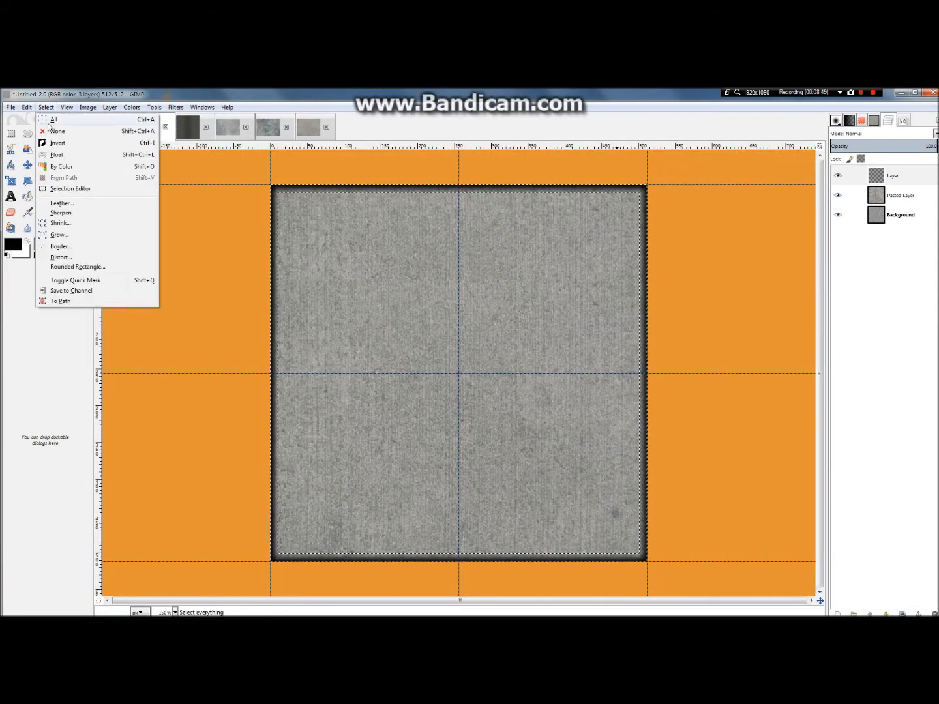
left_click(52, 121)
left_click(910, 146)
left_click_drag(897, 143, 885, 146)
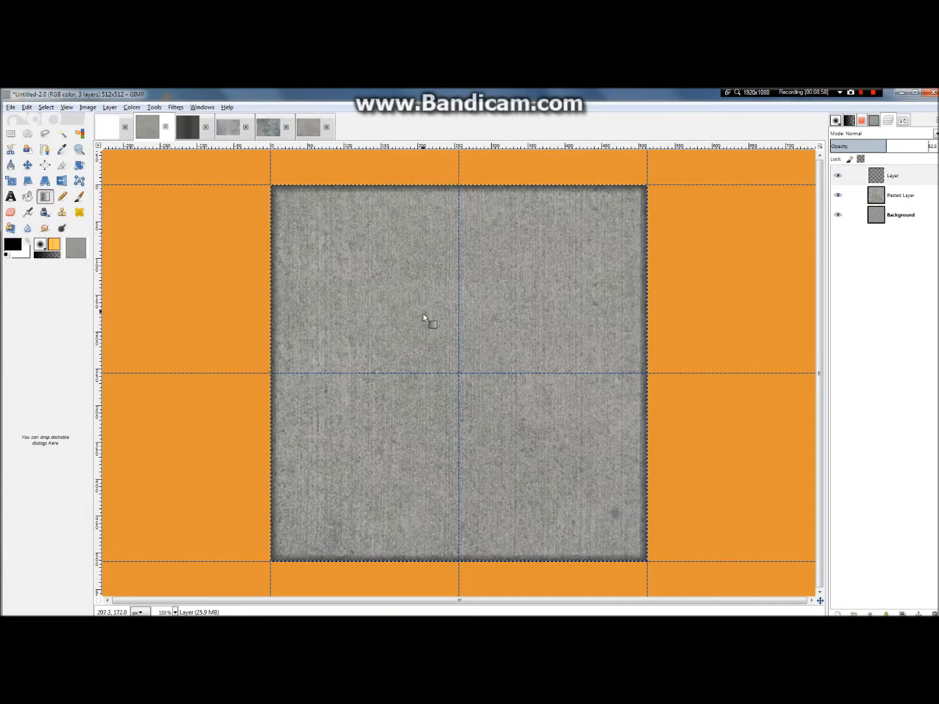
scroll(421, 322, "down", 2)
scroll(649, 209, "up", 5)
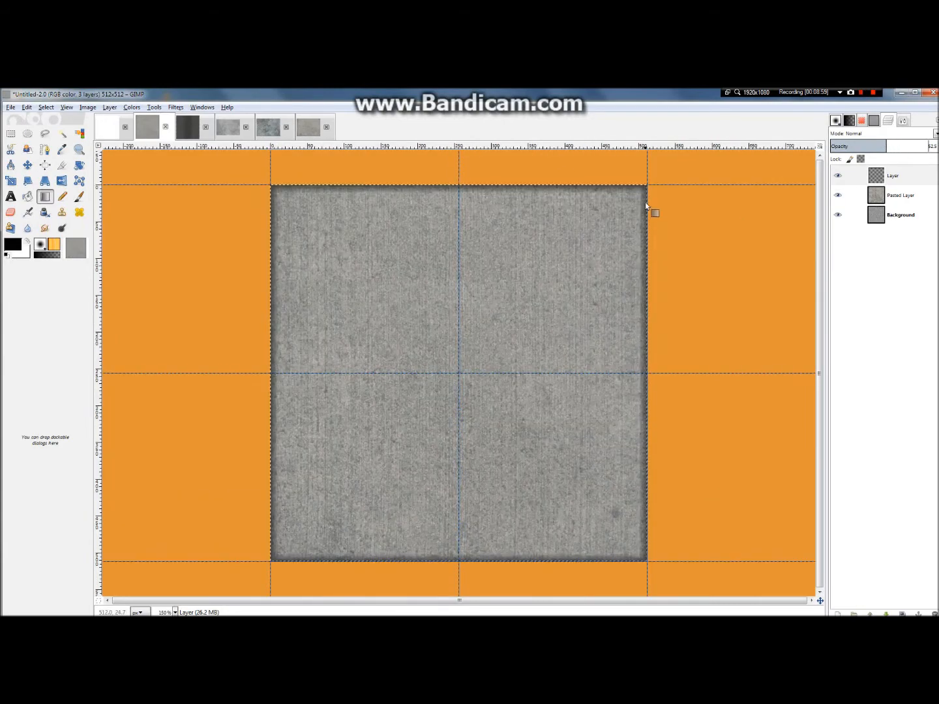
scroll(652, 200, "up", 2)
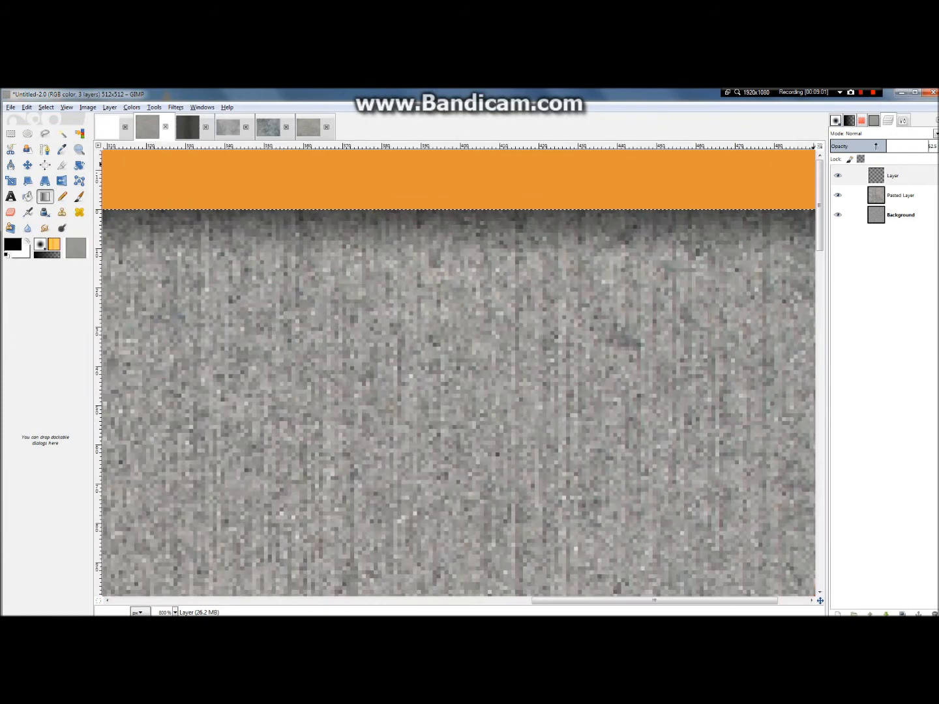
left_click_drag(882, 146, 864, 146)
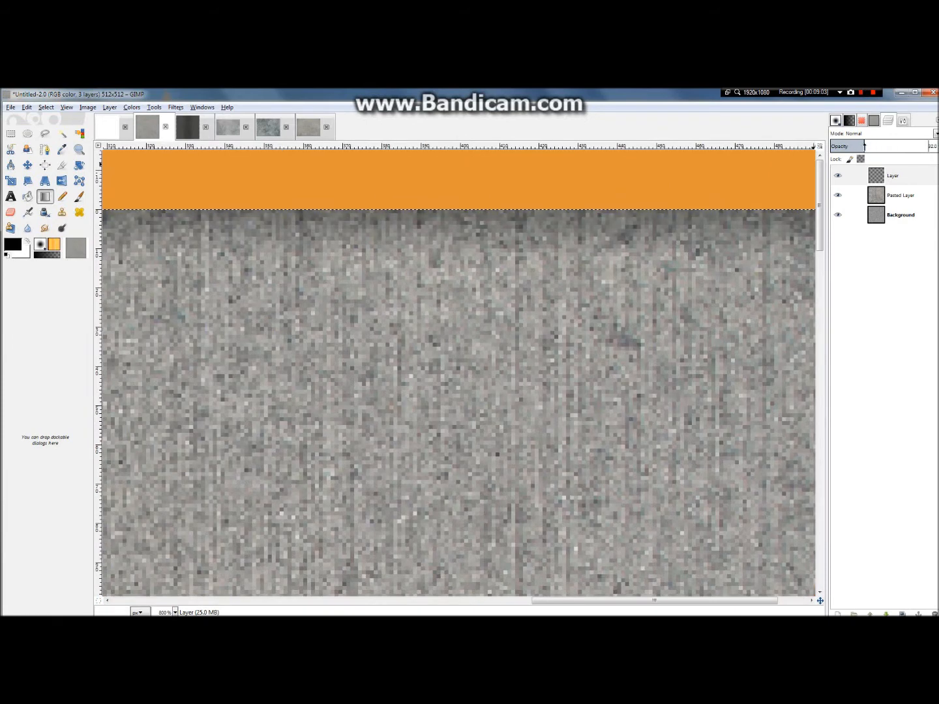
scroll(572, 294, "down", 4)
scroll(577, 297, "down", 1)
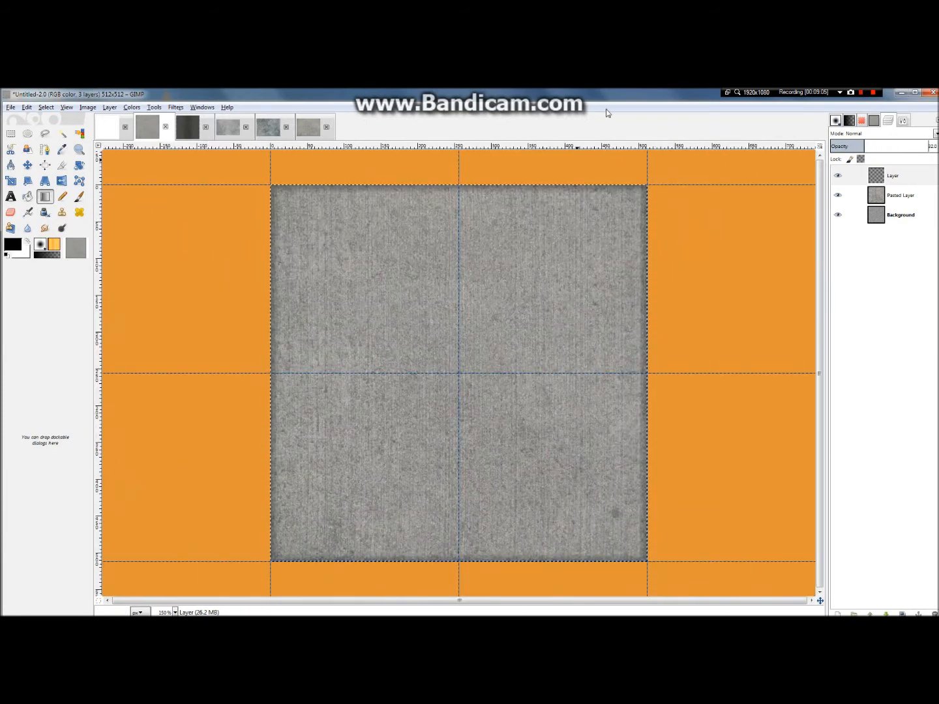
Step: Choose the Paintbrush tool and create a new transparent layer above the edge gradient layer
scroll(624, 171, "up", 2)
scroll(623, 171, "up", 1)
scroll(380, 247, "right", 2)
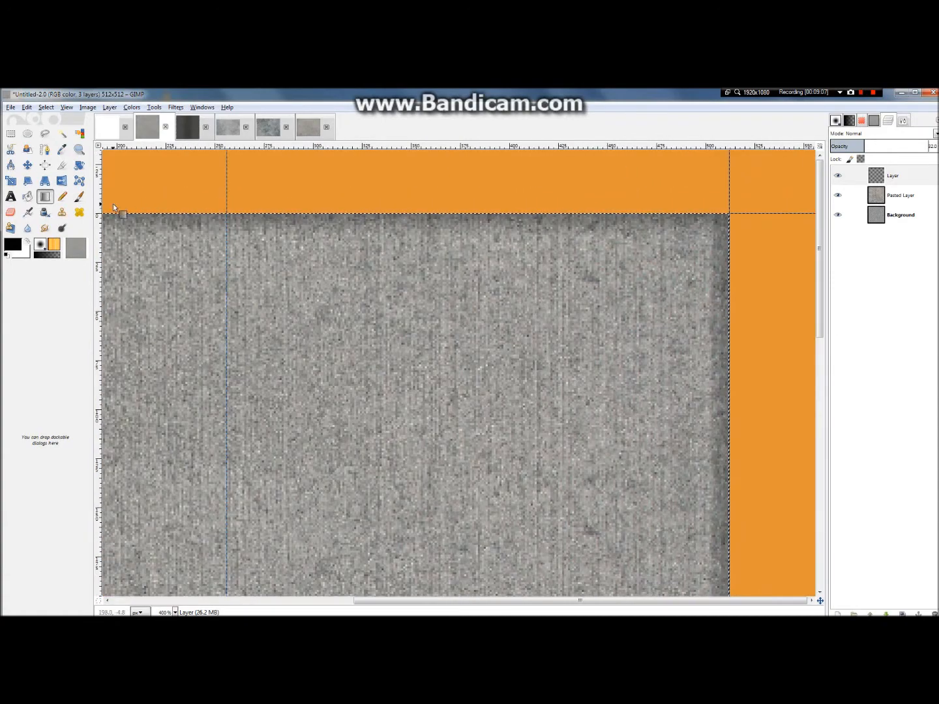
left_click(78, 197)
right_click(914, 175)
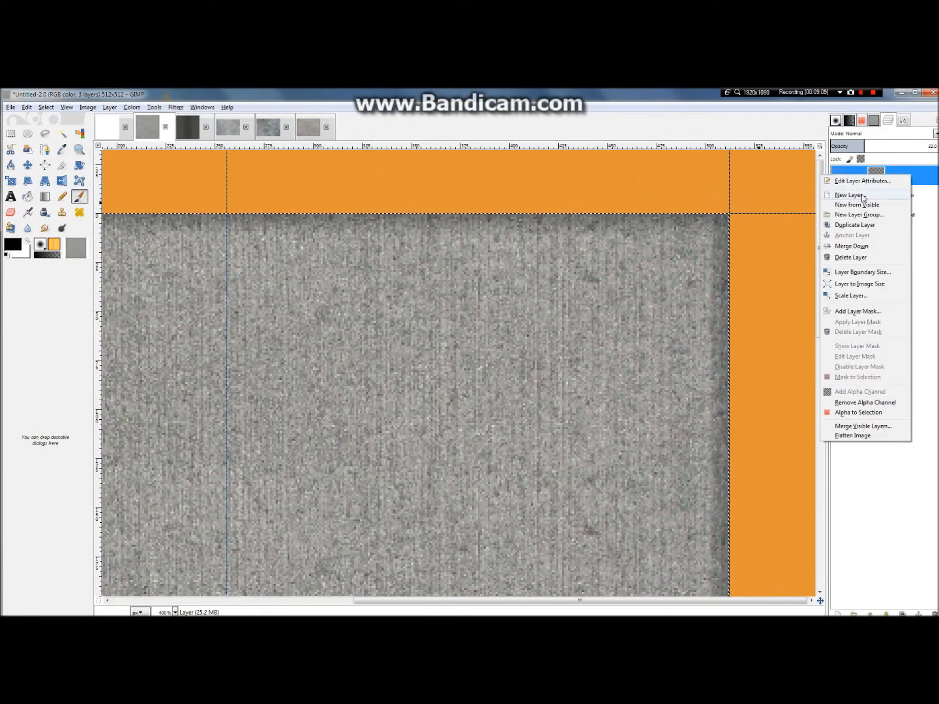
left_click(843, 197)
left_click(196, 368)
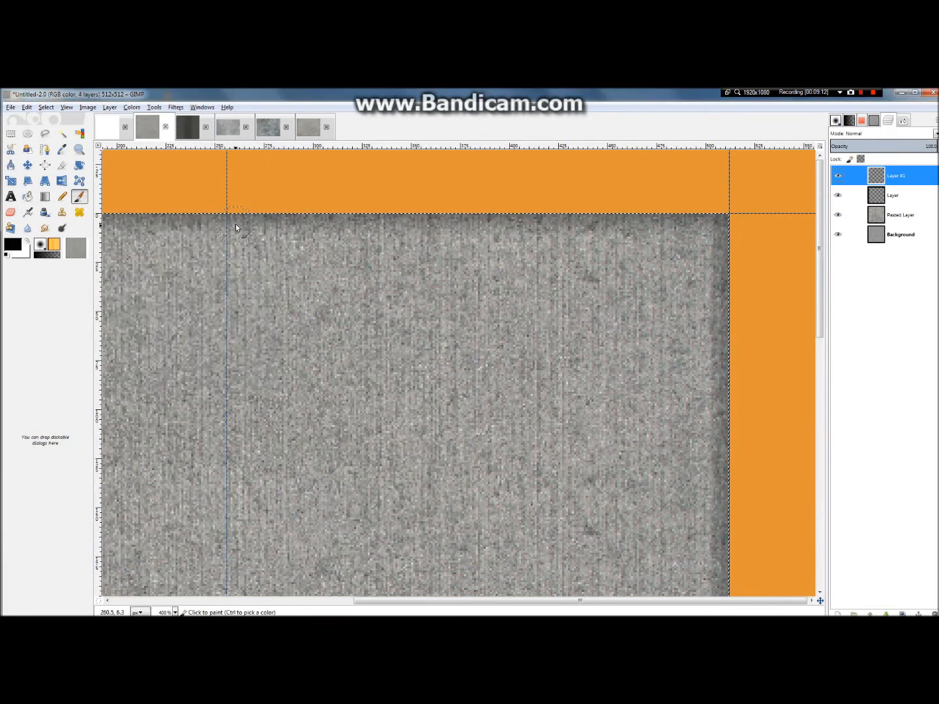
Step: Set the Paintbrush size to 5 and its brush to 2. Hardness 075
left_click(835, 120)
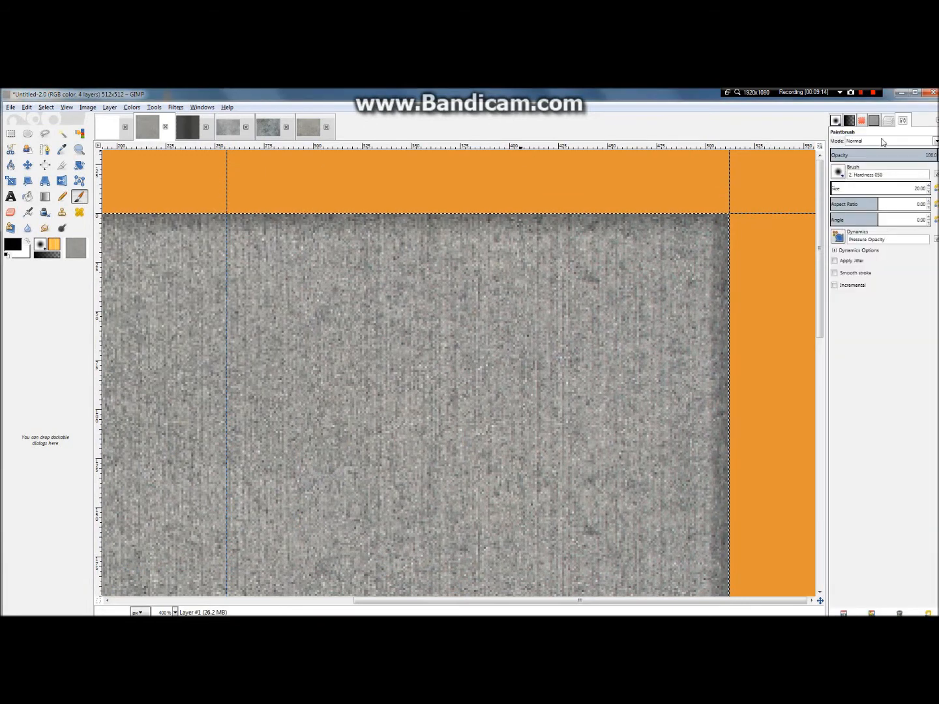
left_click_drag(848, 190, 833, 191)
key("BackSpace")
key("BackSpace")
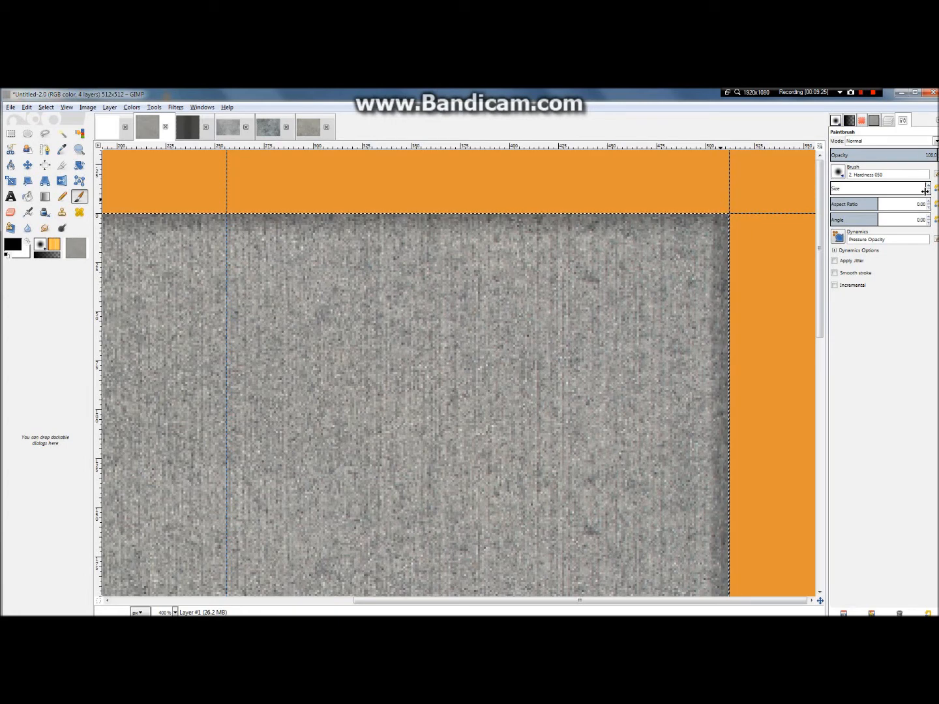
type("5")
key("Return")
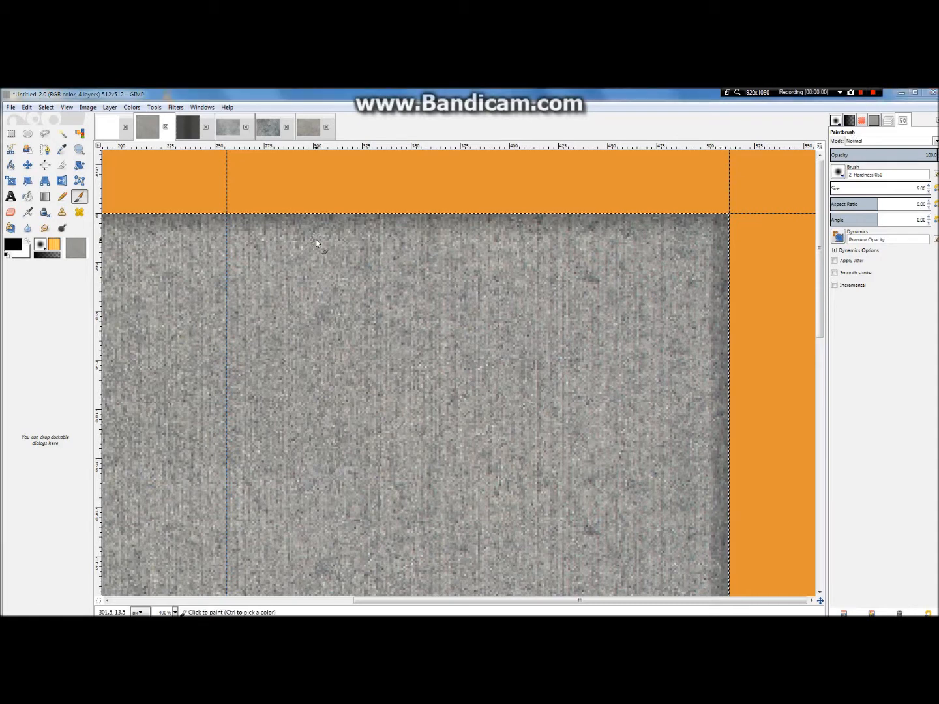
left_click(838, 171)
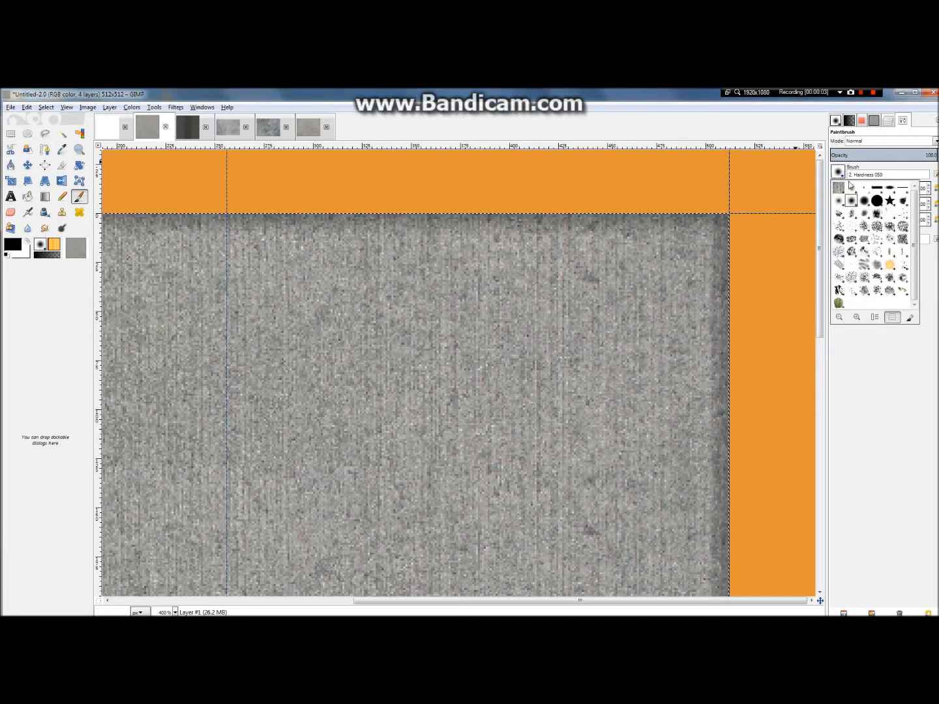
left_click(854, 199)
left_click(839, 171)
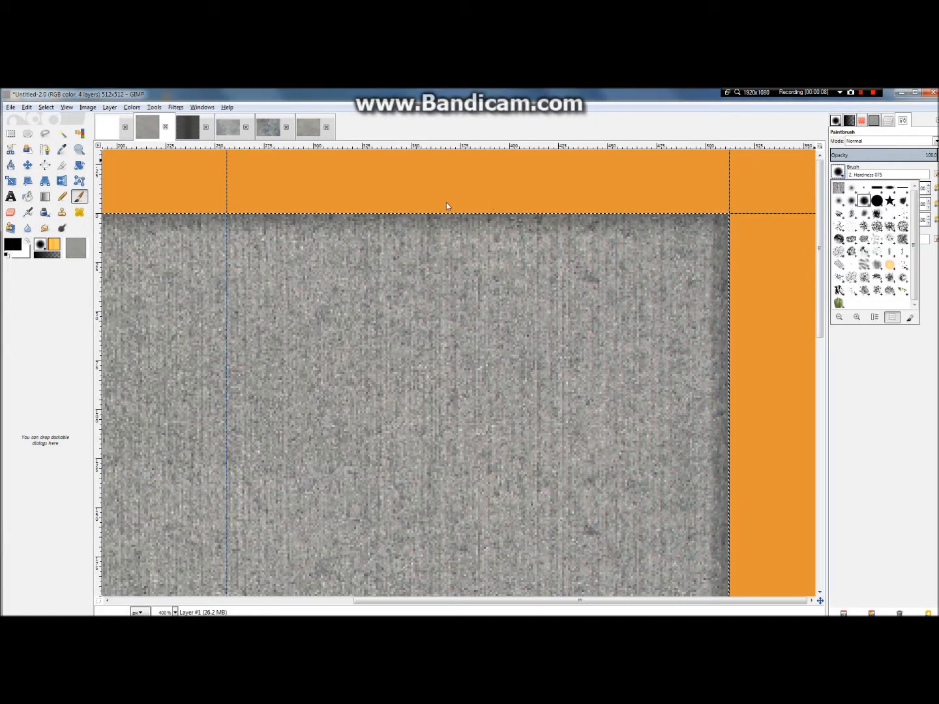
left_click(303, 186)
Step: Paint straight black lines along all four image edges, starting and ending at the middle of the top edge
left_click(227, 213)
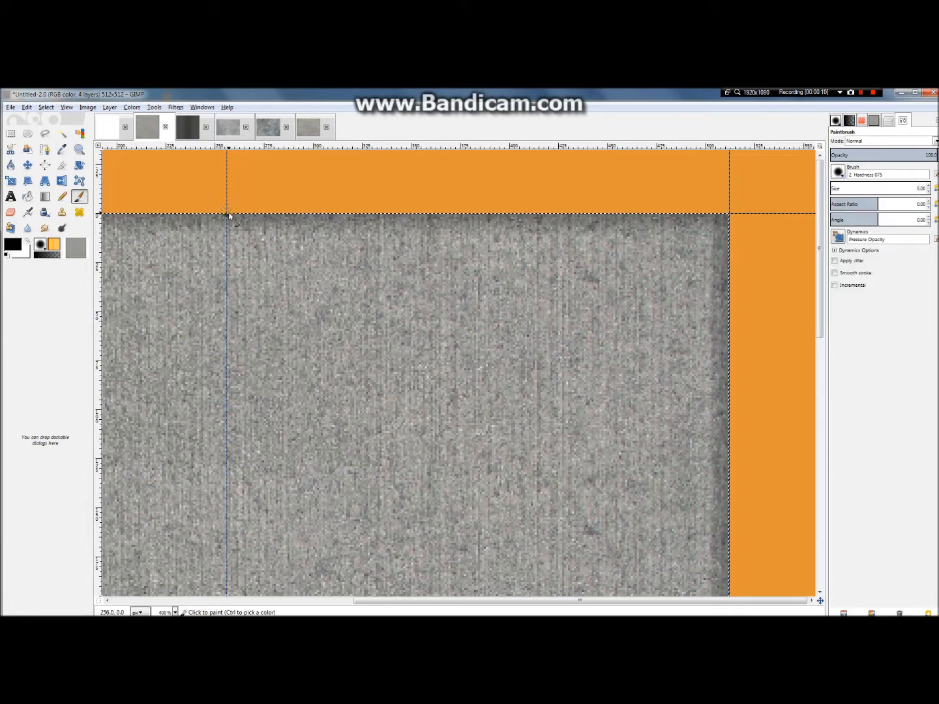
left_click(732, 214, "shift")
scroll(733, 208, "down", 3)
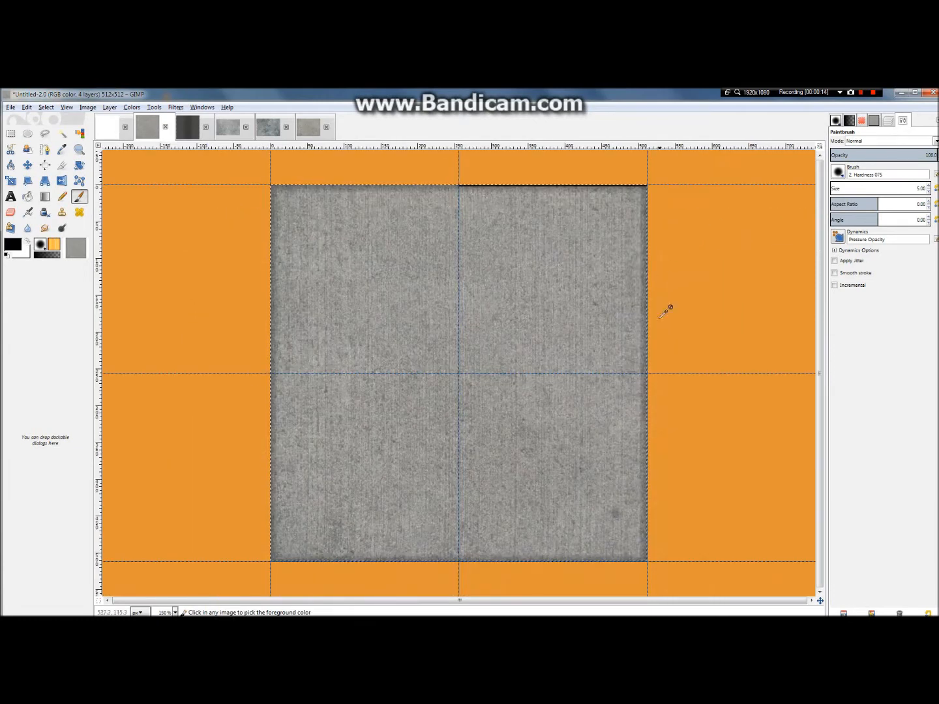
left_click(646, 562, "shift")
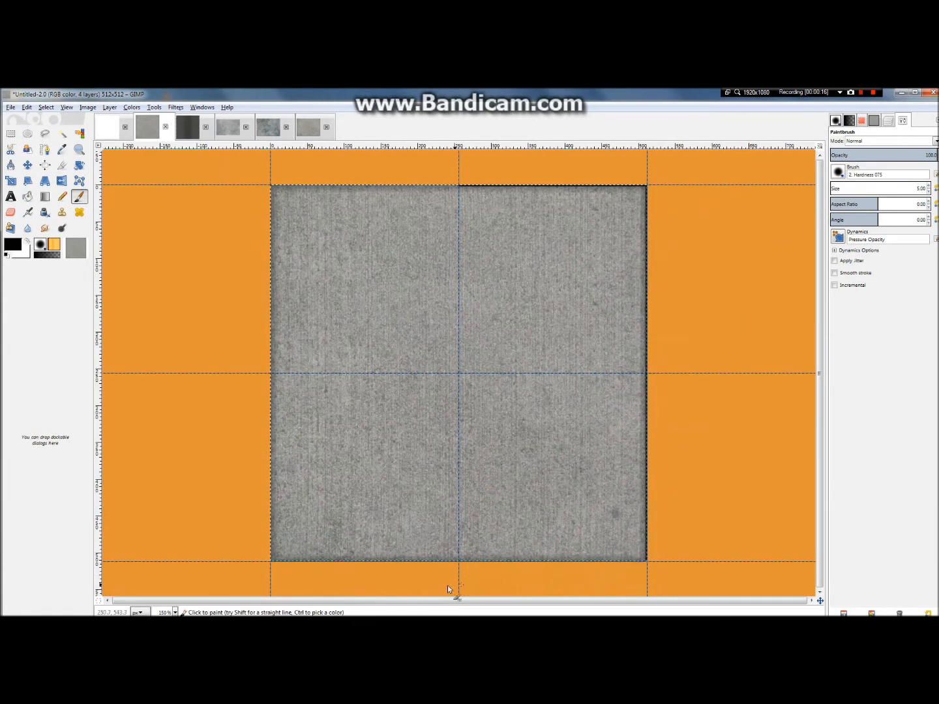
left_click(272, 562, "shift")
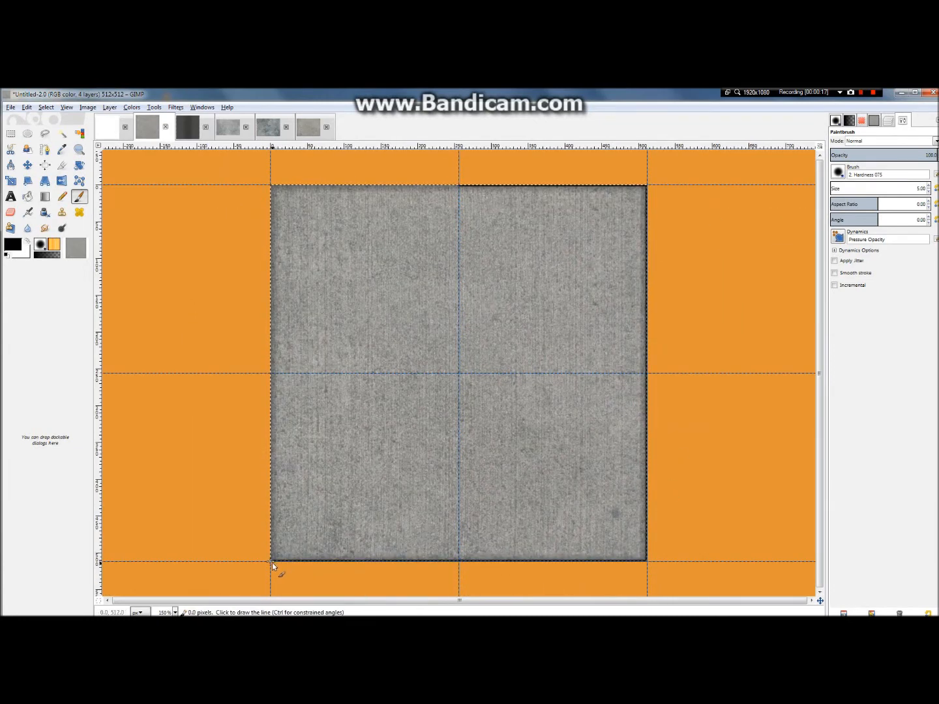
left_click(272, 185, "shift")
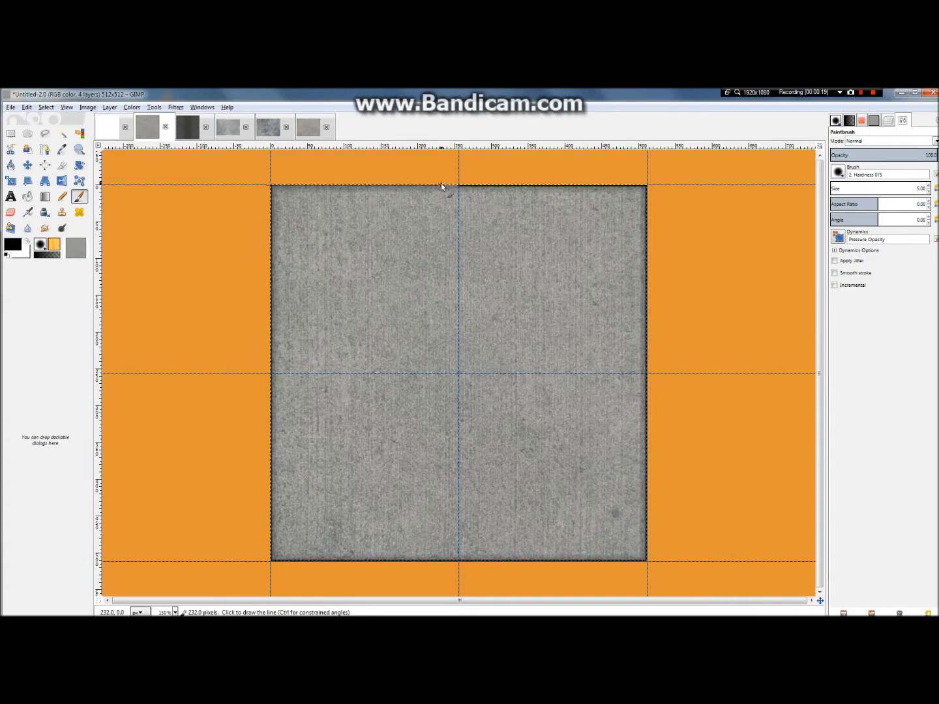
left_click(459, 185, "shift")
scroll(469, 174, "up", 2)
scroll(467, 174, "down", 2)
scroll(462, 180, "down", 1)
scroll(499, 427, "up", 3)
scroll(494, 437, "down", 1)
scroll(497, 429, "down", 1)
scroll(499, 428, "down", 2)
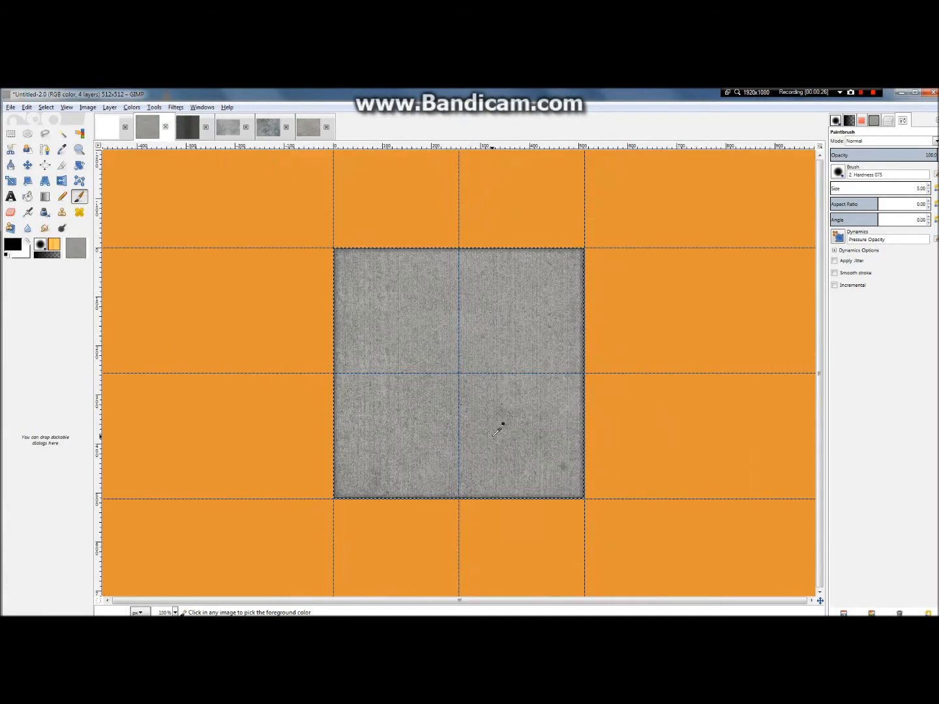
Step: Choose the Pencil tool and create a new transparent 512 × 512 layer between the edge gradient layer and the pasted concrete layer
scroll(499, 428, "up", 1)
scroll(475, 307, "up", 2)
scroll(475, 306, "down", 1)
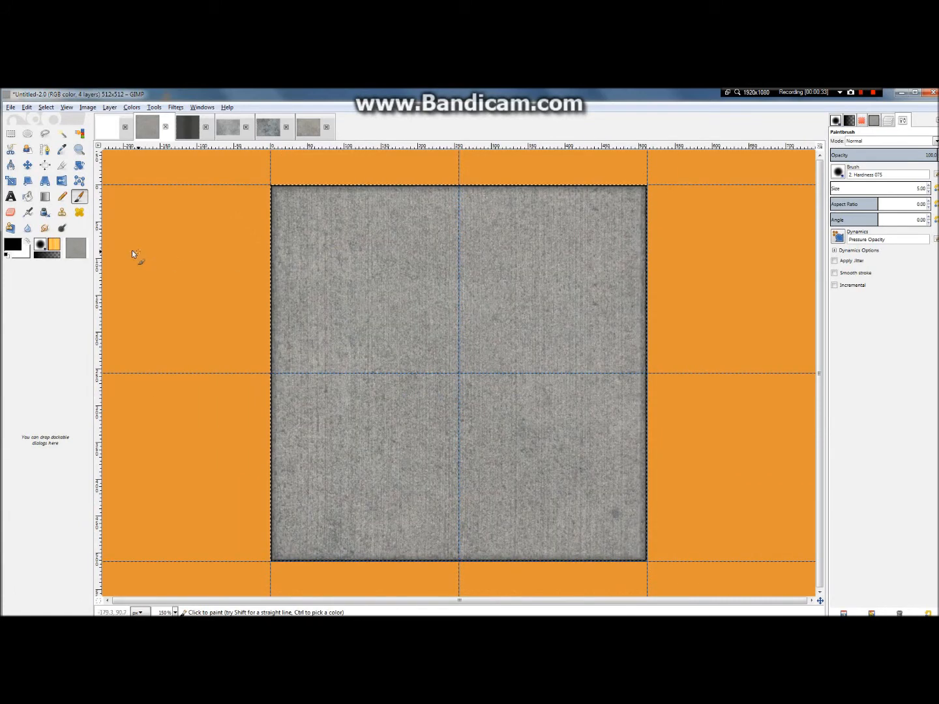
left_click(62, 196)
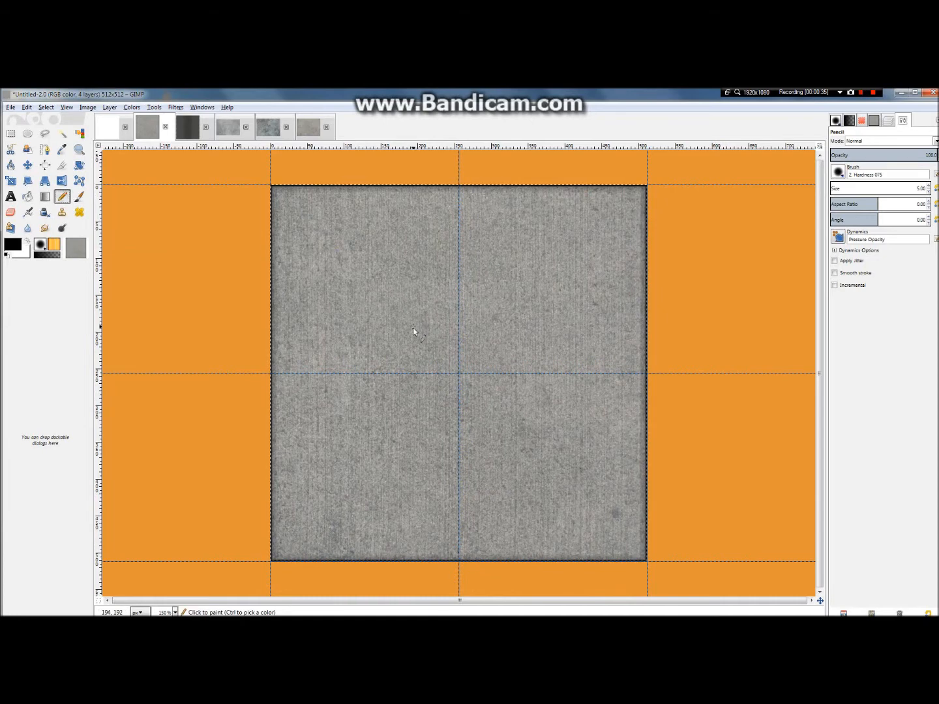
left_click(888, 122)
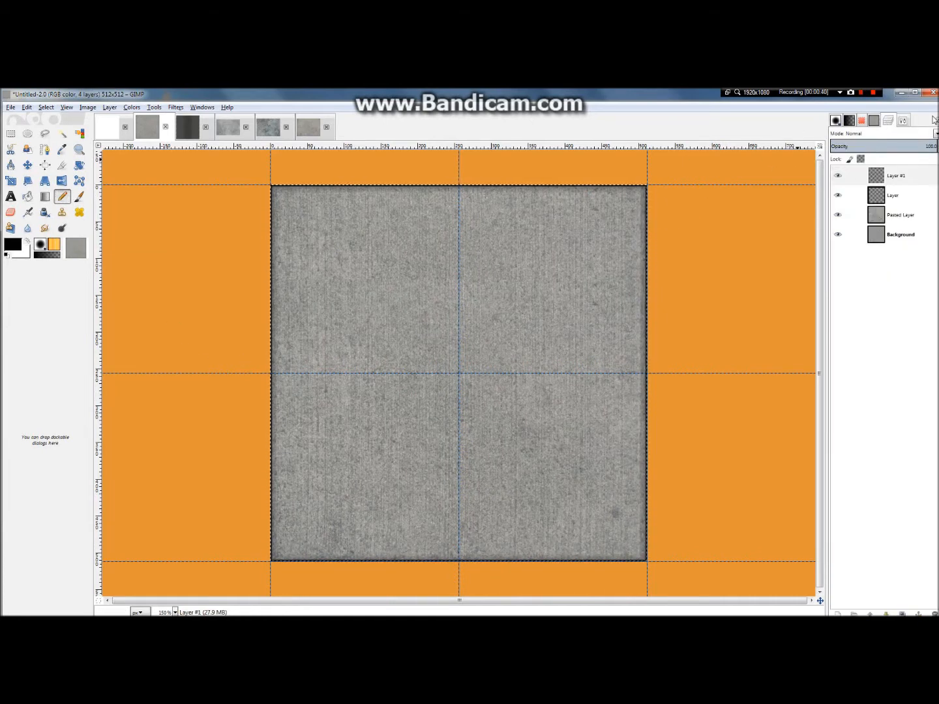
right_click(881, 182)
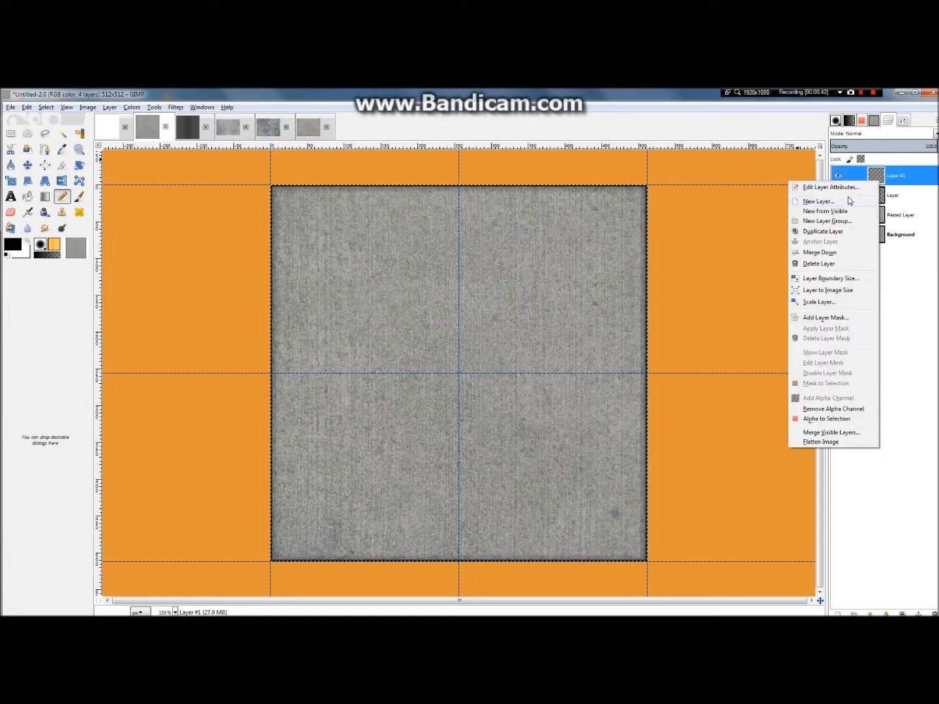
left_click(818, 202)
left_click(84, 256)
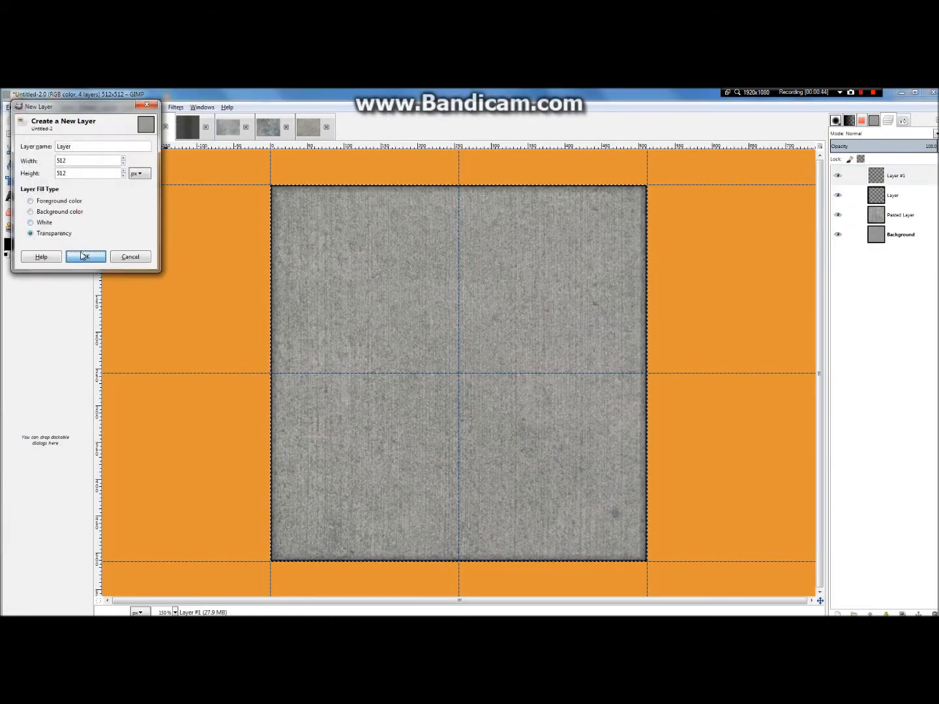
left_click_drag(896, 179, 910, 227)
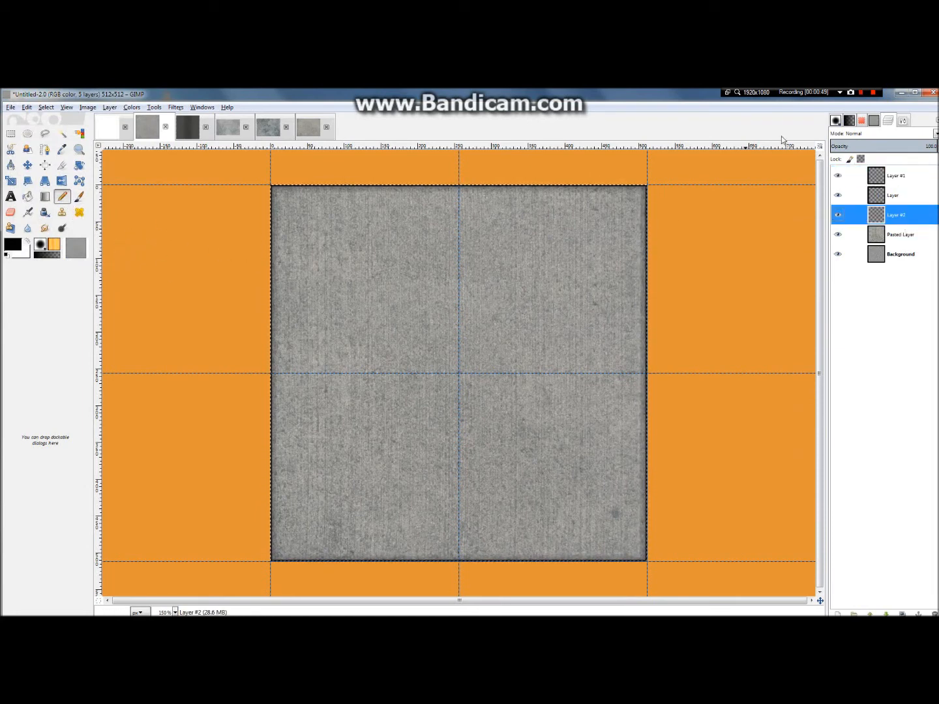
Step: Set the Pencil size to 2 and its aspect ratio to 0, and try a short stroke on the slab
left_click(908, 121)
left_click(920, 185)
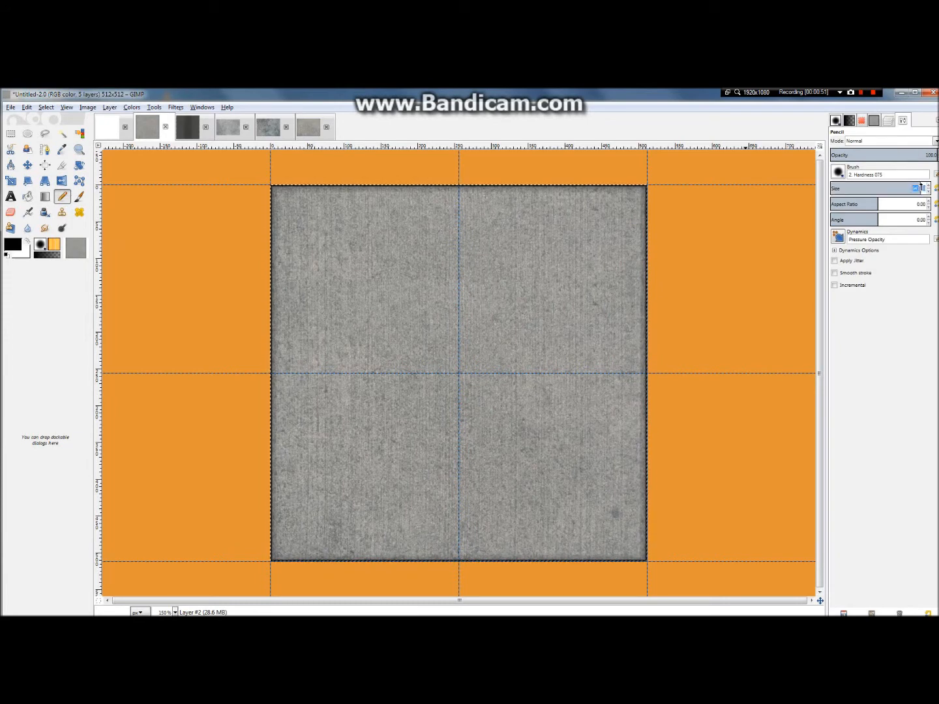
type("2")
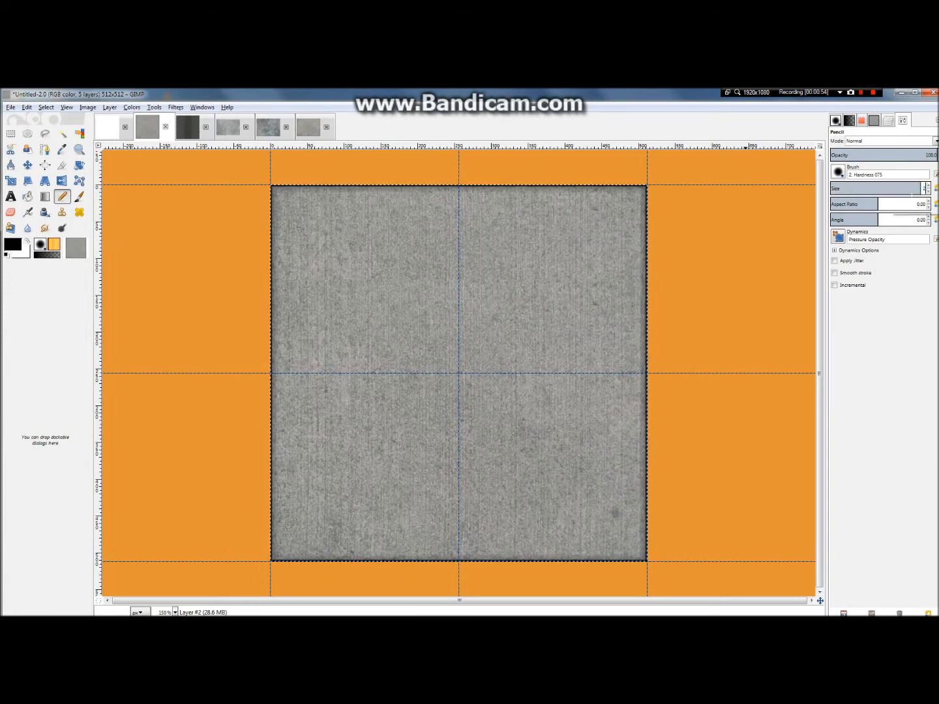
left_click(905, 208)
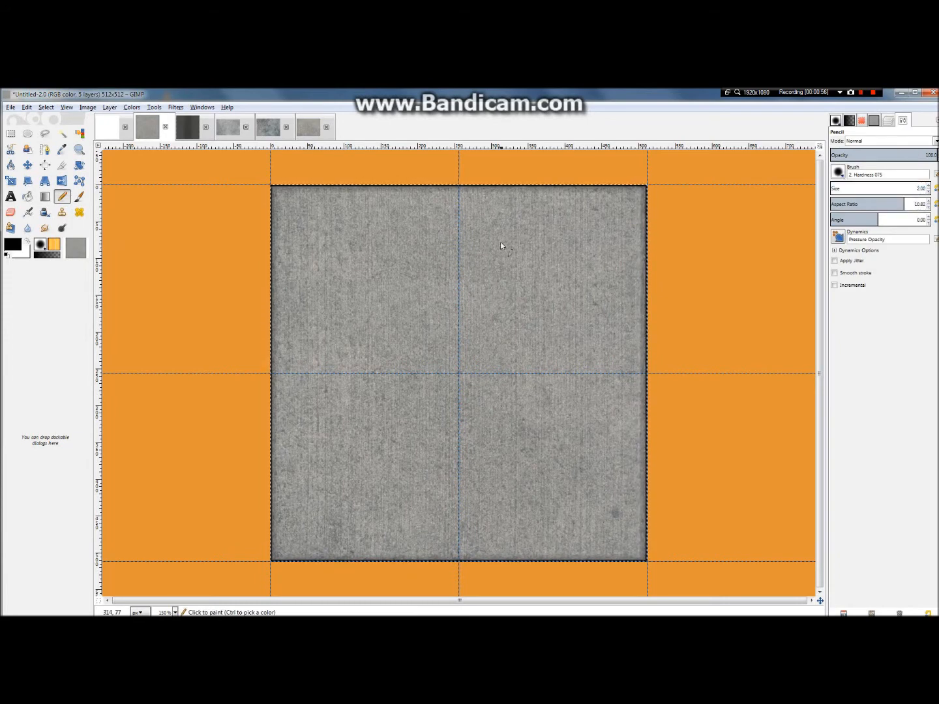
double_click(921, 205)
type("0")
double_click(920, 206)
key("BackSpace")
type("0")
key("Return")
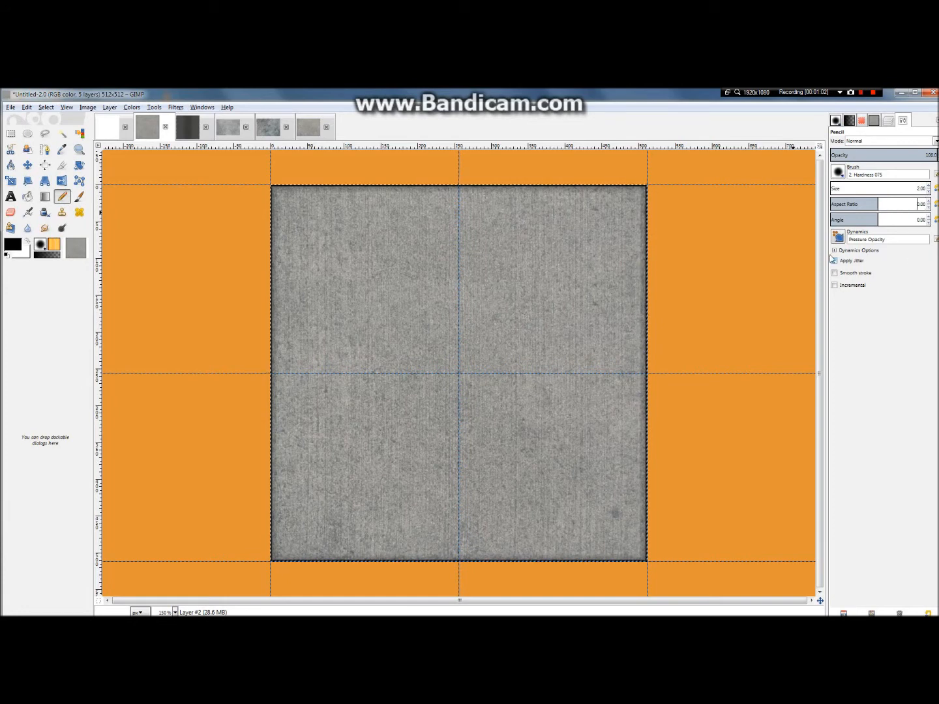
left_click_drag(479, 236, 499, 252)
key("ctrl+z")
Step: Set the Pencil size to 1 and undo any test stroke
left_click(929, 192)
left_click(929, 193)
double_click(919, 188)
left_click_drag(920, 189, 926, 189)
type("1")
key("Return")
key("ctrl+z")
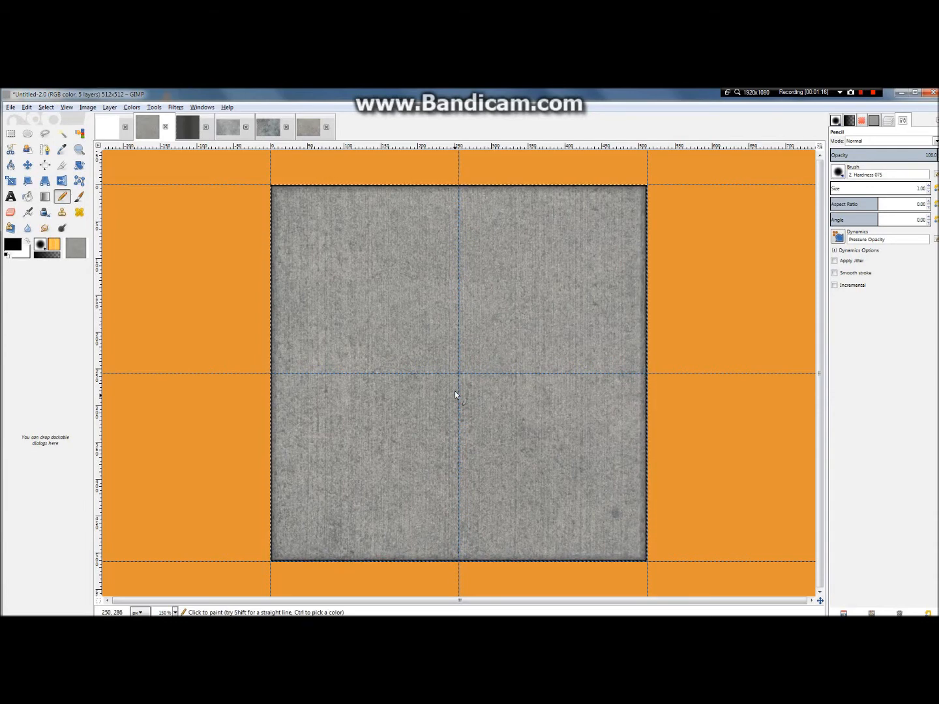
Step: Draw many thin, irregular black crack lines of varied length and direction scattered across the whole concrete slab
left_click_drag(512, 238, 534, 265)
left_click(543, 315)
left_click(473, 367)
left_click_drag(343, 293, 331, 328)
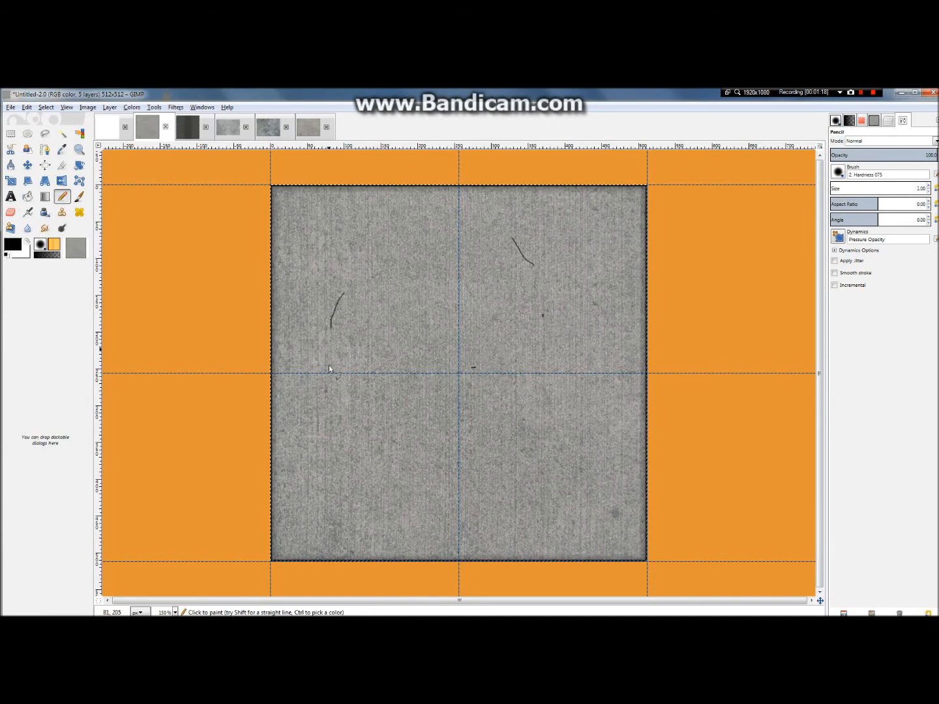
left_click_drag(520, 309, 523, 377)
left_click_drag(296, 435, 297, 457)
left_click_drag(484, 456, 498, 478)
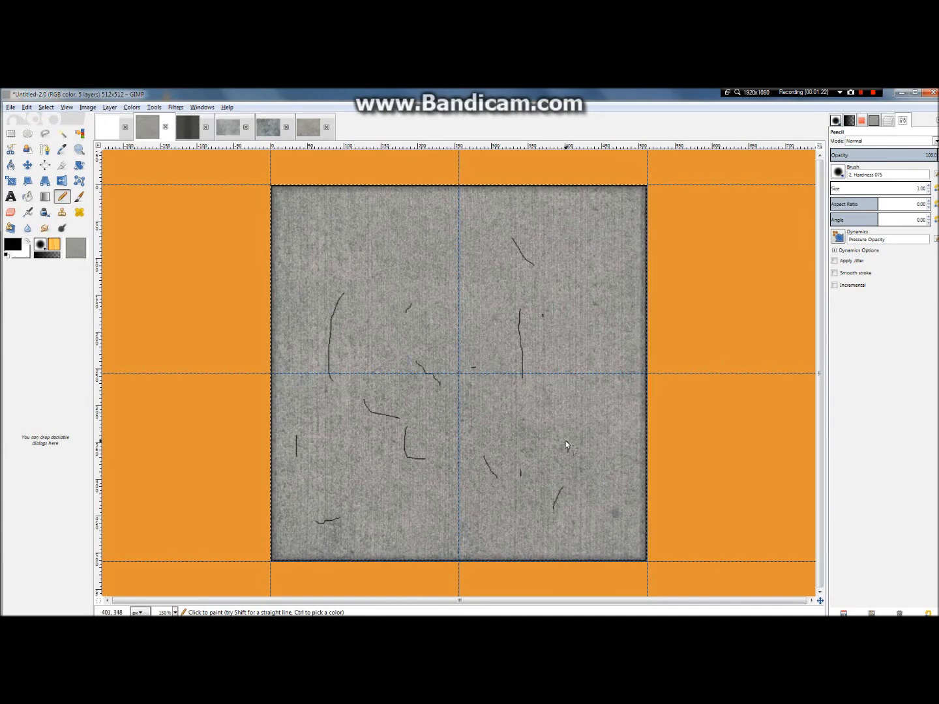
left_click_drag(393, 456, 412, 506)
left_click_drag(422, 495, 471, 475)
left_click_drag(464, 368, 450, 302)
left_click_drag(438, 289, 364, 292)
left_click_drag(333, 277, 338, 289)
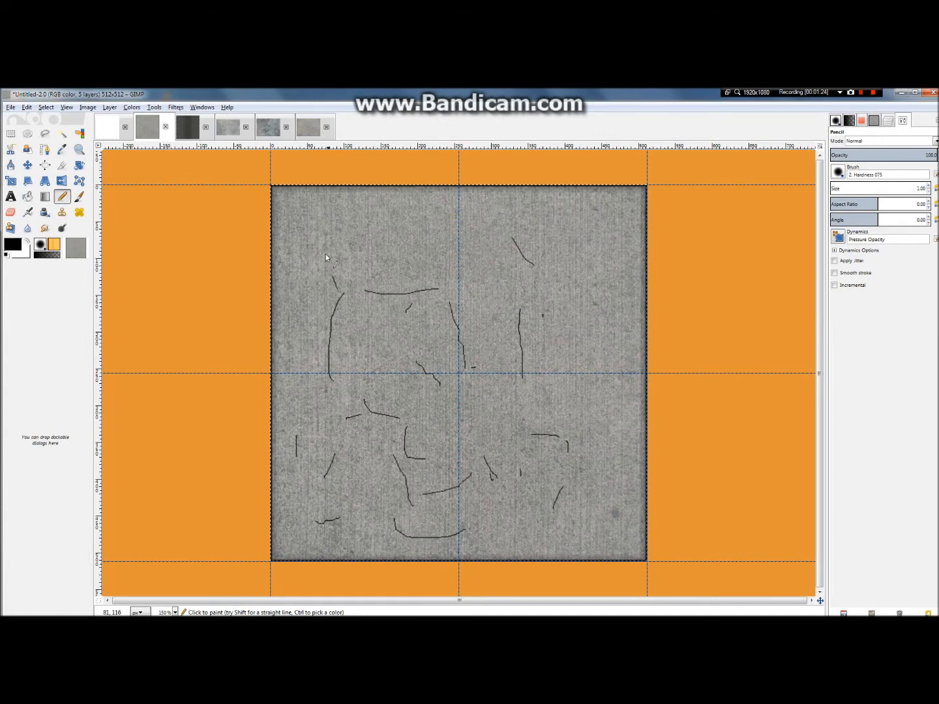
left_click_drag(502, 455, 547, 515)
left_click_drag(503, 403, 574, 337)
left_click_drag(565, 314, 460, 450)
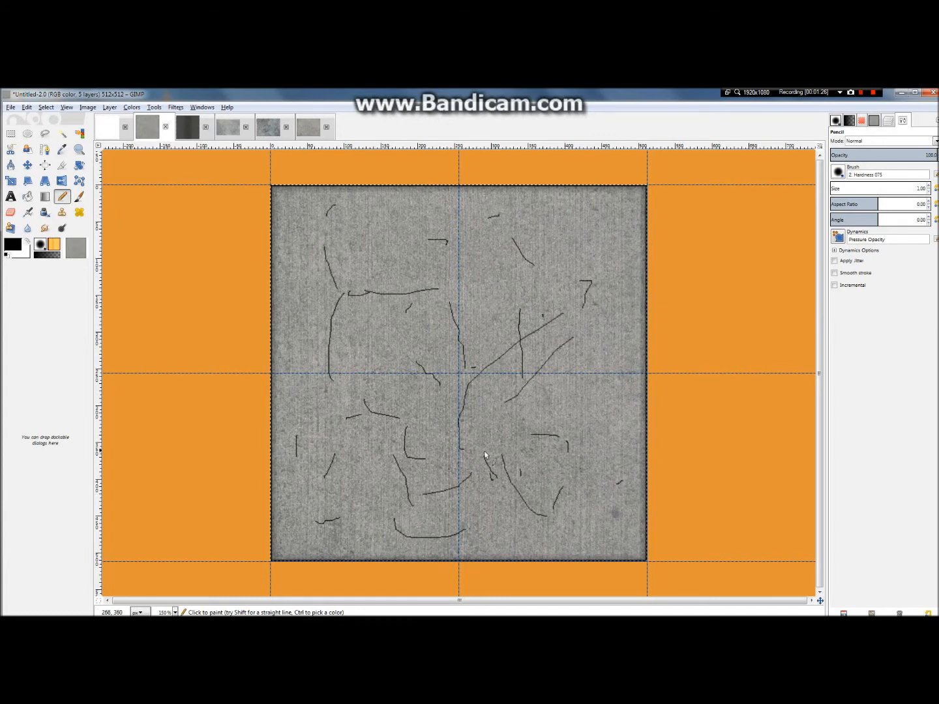
left_click_drag(578, 416, 554, 492)
left_click_drag(565, 467, 582, 445)
left_click_drag(399, 415, 503, 482)
left_click_drag(432, 382, 440, 437)
left_click_drag(408, 495, 321, 507)
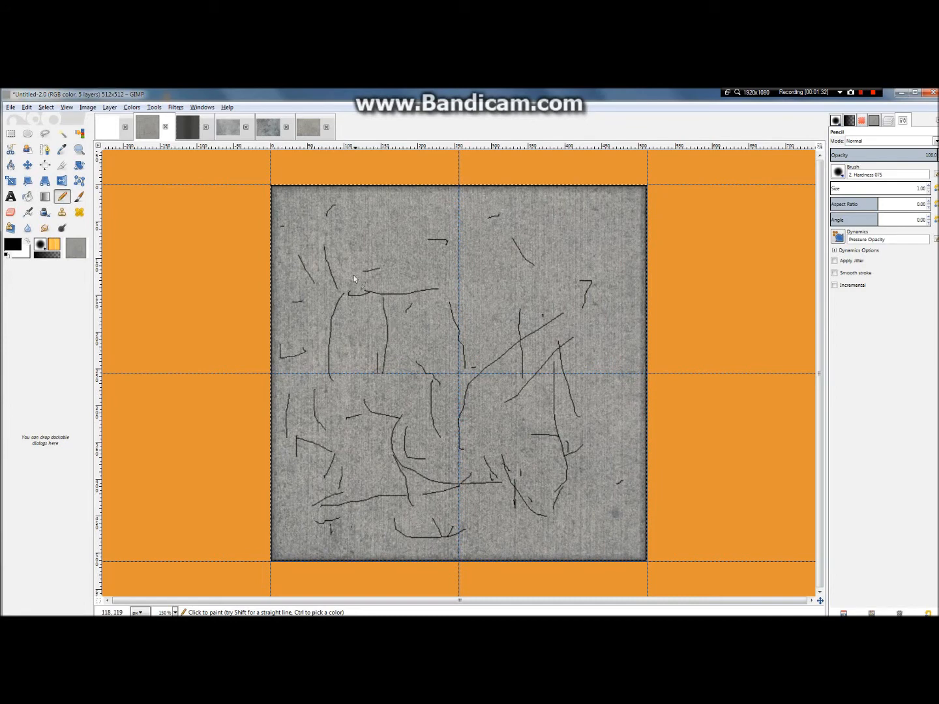
left_click_drag(397, 230, 396, 263)
left_click_drag(408, 221, 411, 231)
mouse_move(403, 385)
left_mouse_down()
mouse_move(467, 473)
mouse_move(515, 467)
left_mouse_up()
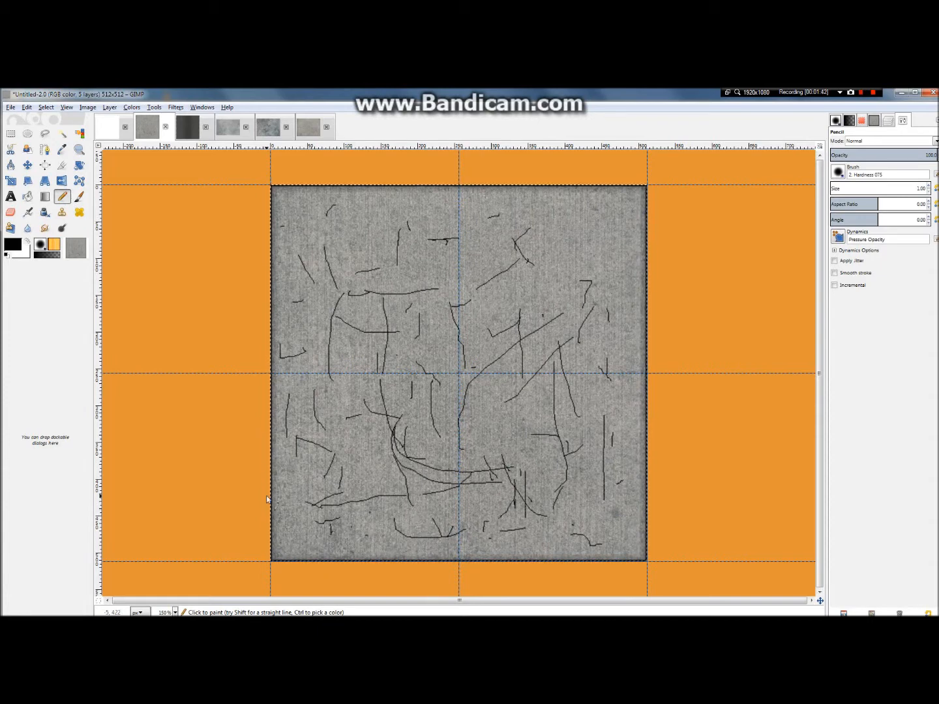
left_click_drag(573, 244, 573, 253)
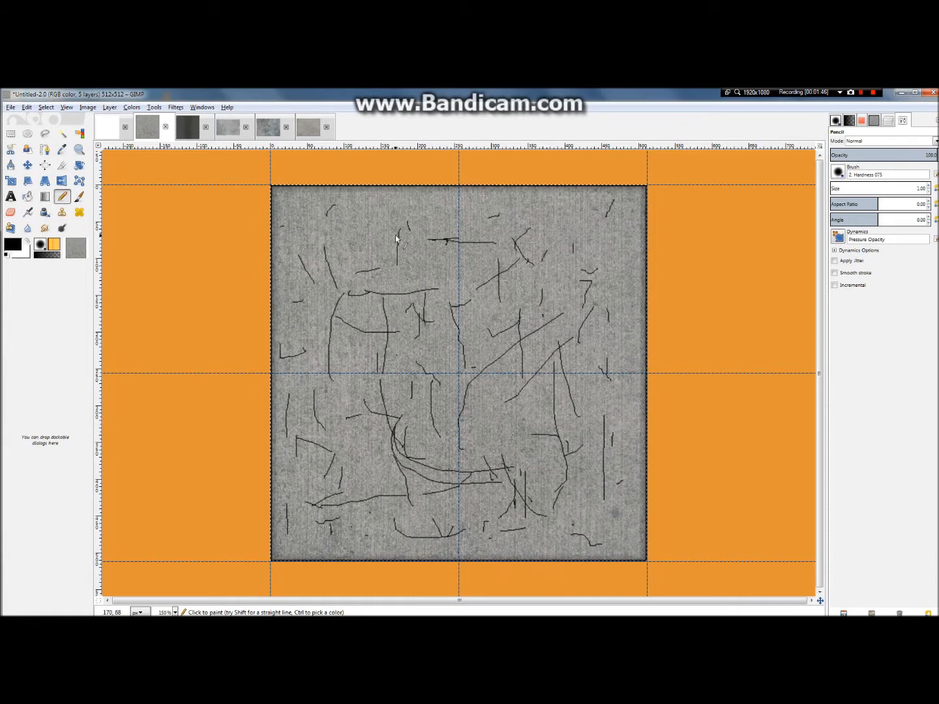
left_click_drag(361, 210, 353, 210)
left_click_drag(316, 191, 284, 250)
left_click_drag(282, 192, 323, 217)
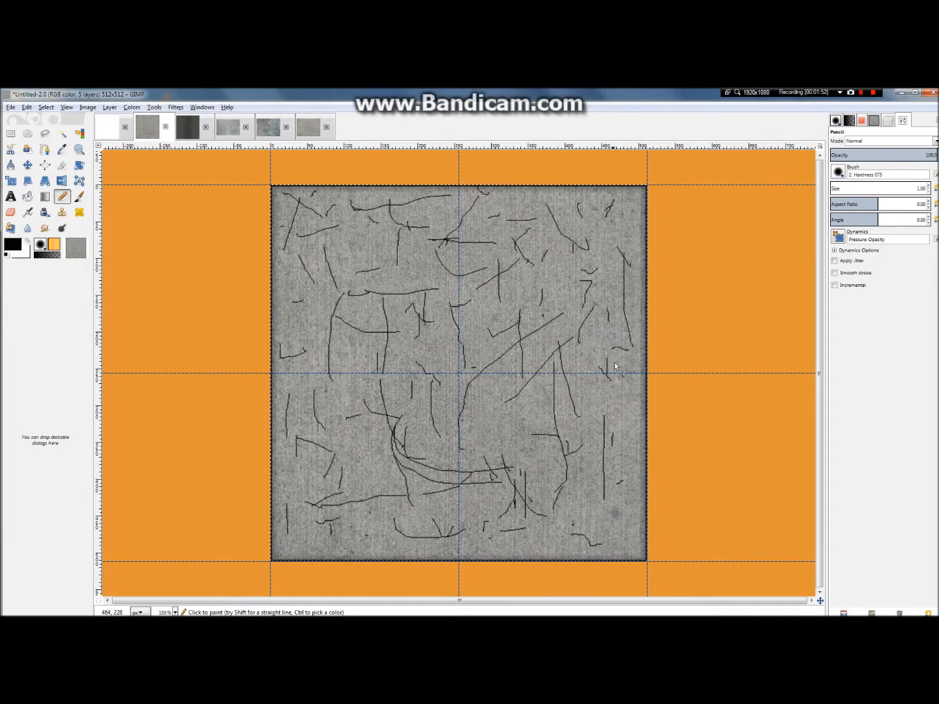
left_click_drag(627, 515, 641, 560)
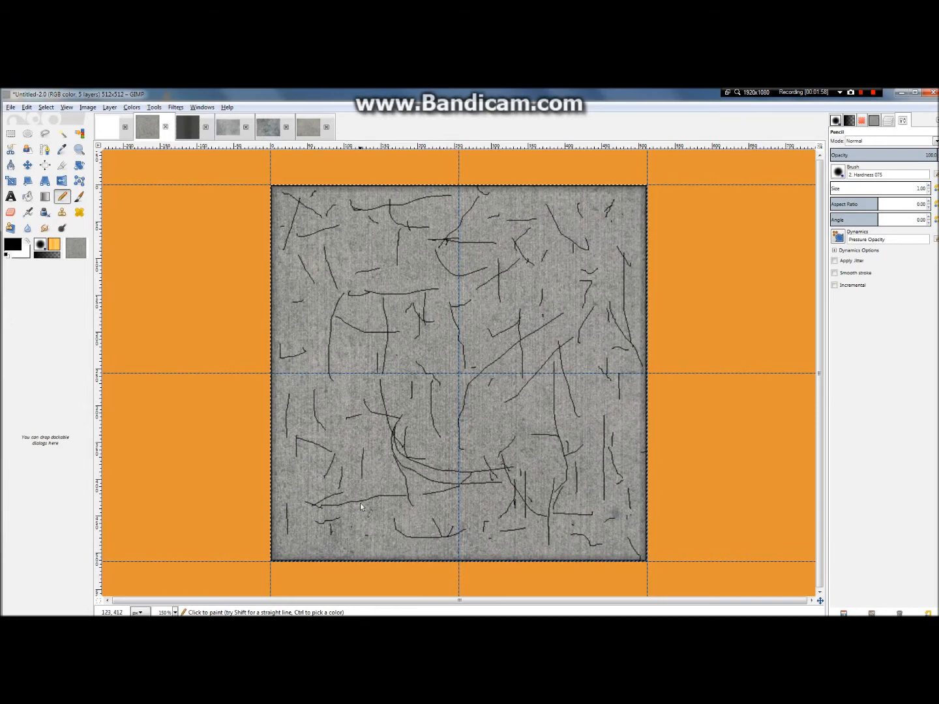
left_click_drag(364, 529, 311, 546)
left_click_drag(273, 301, 296, 280)
left_click_drag(319, 373, 325, 387)
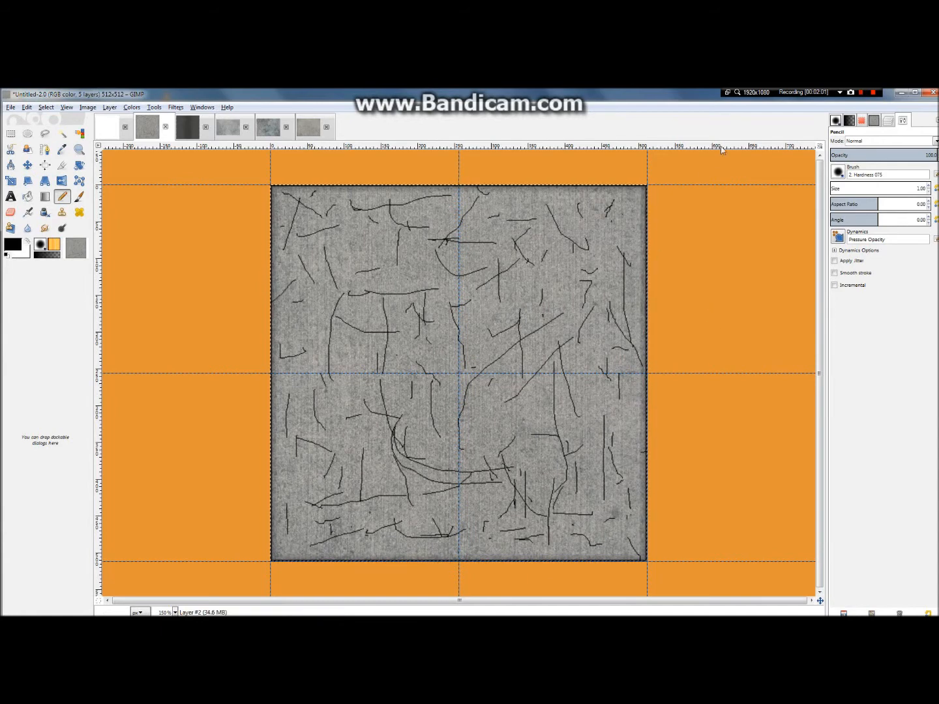
Step: Lower the crack line layer's opacity to about 12.8
left_click(890, 122)
mouse_move(906, 140)
left_mouse_down()
mouse_move(861, 142)
mouse_move(835, 122)
mouse_move(850, 134)
left_mouse_up()
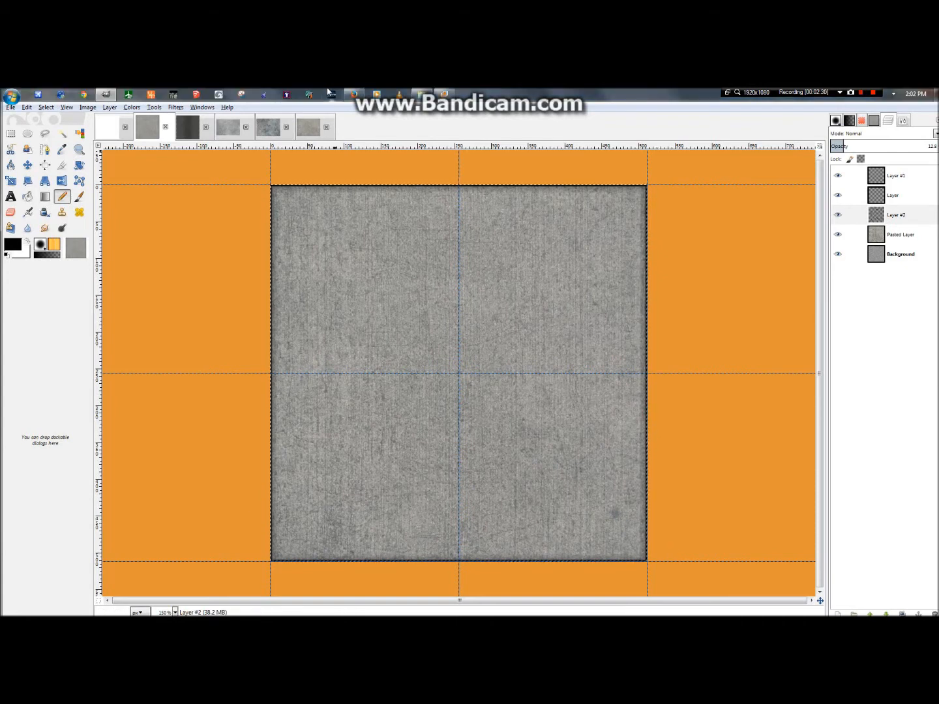
Step: Copy the ConcreteFloors0001_L image into the 512 × 512 taxiway texture as a new layer directly above the Background
left_click(274, 132)
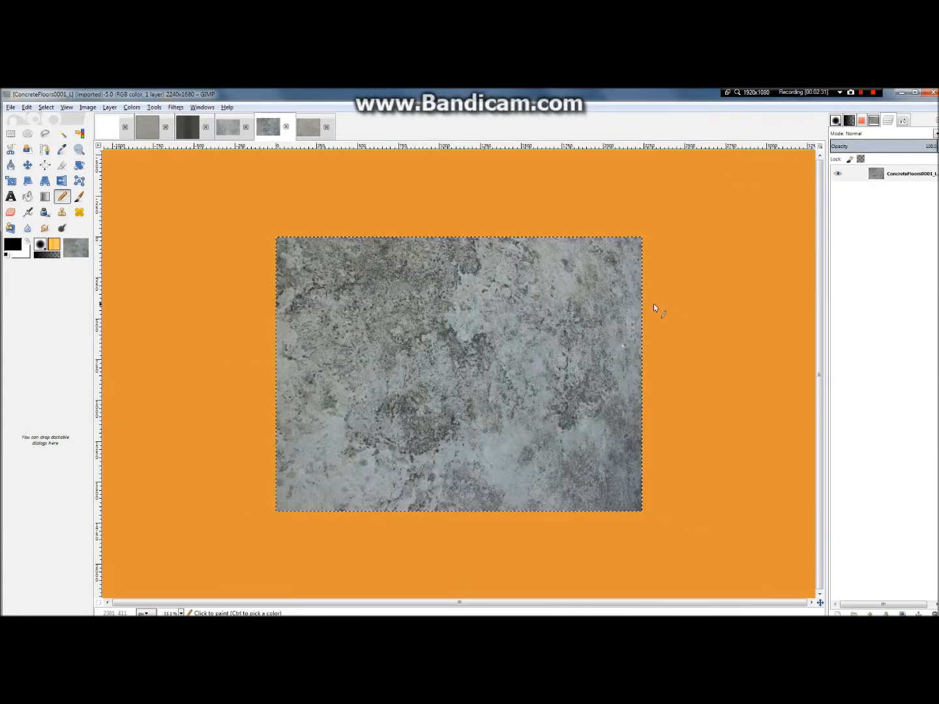
key("ctrl+c")
left_click(308, 128)
key("ctrl+v")
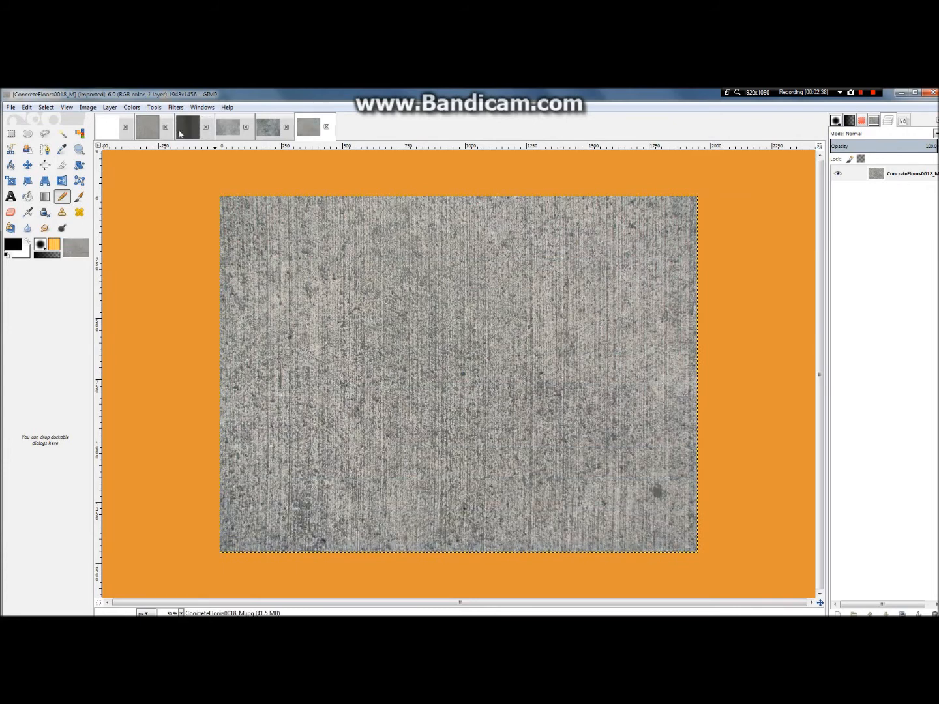
left_click(146, 128)
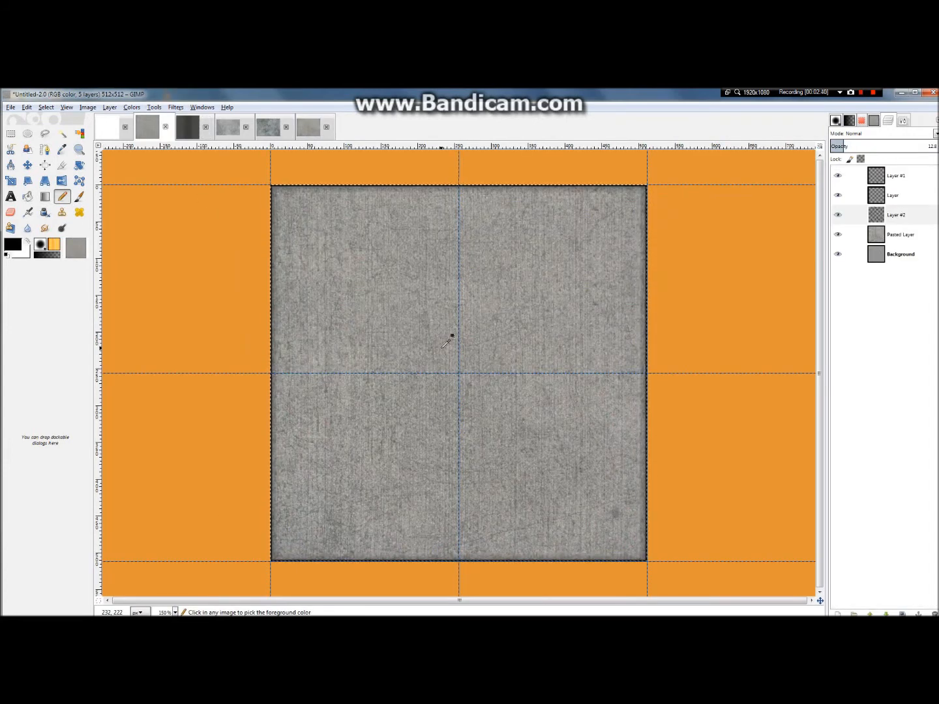
key("ctrl+v")
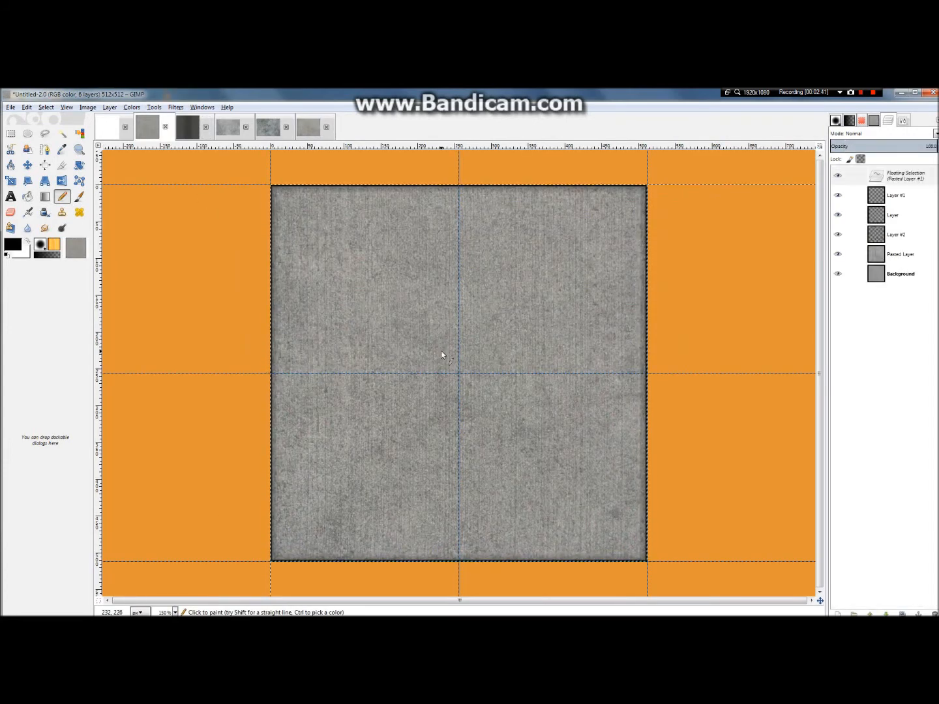
right_click(926, 176)
left_click(884, 197)
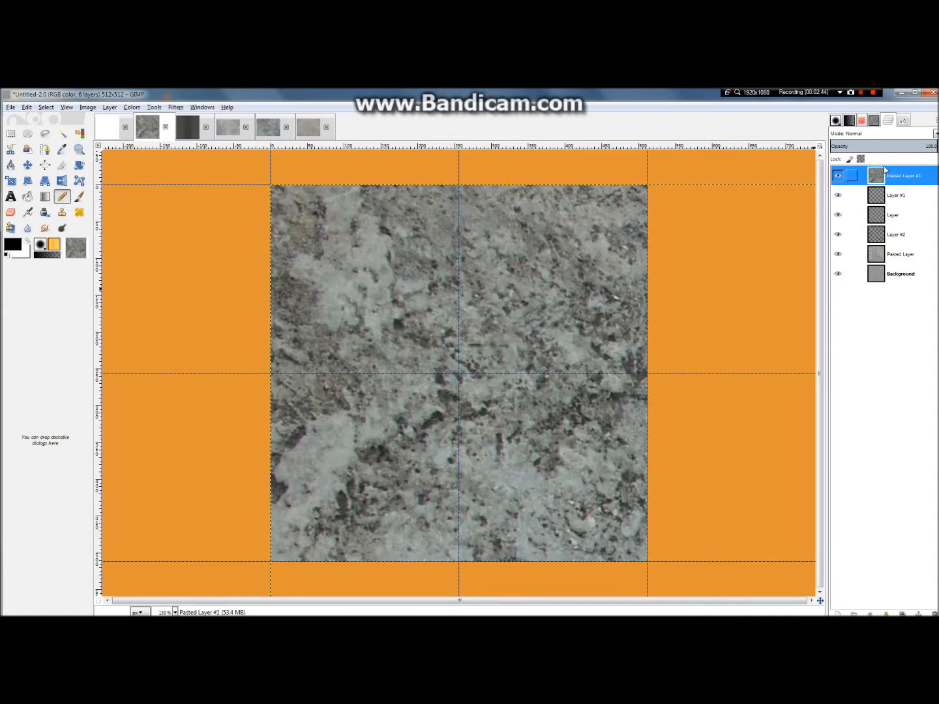
left_click_drag(888, 175, 902, 265)
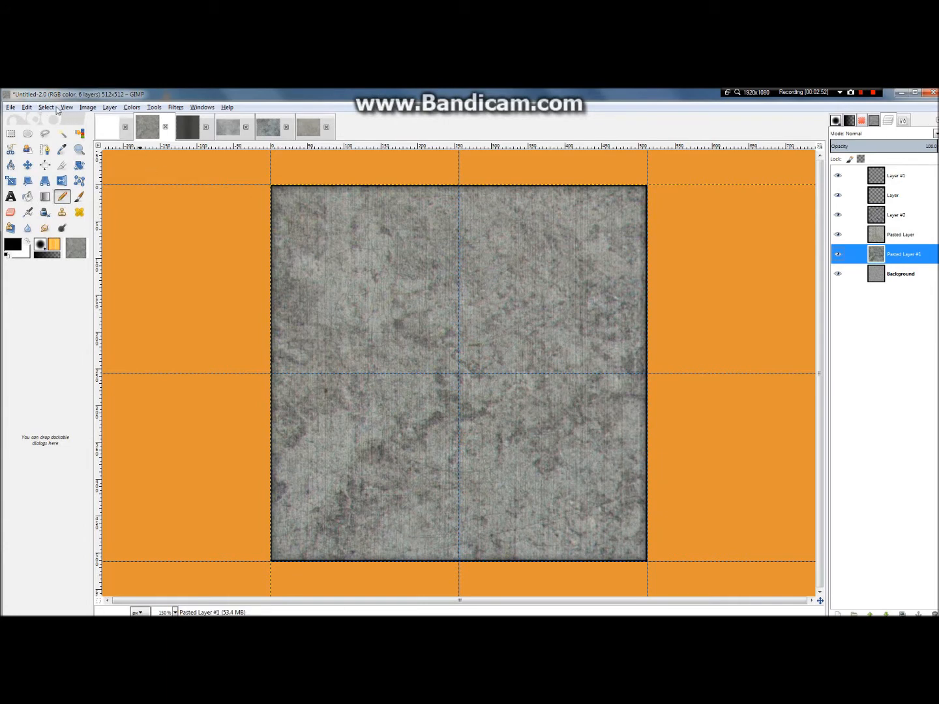
Step: Try scaling the newly pasted ConcreteFloors0001_L layer, and undo the scaling
right_click(852, 255)
left_click(879, 379)
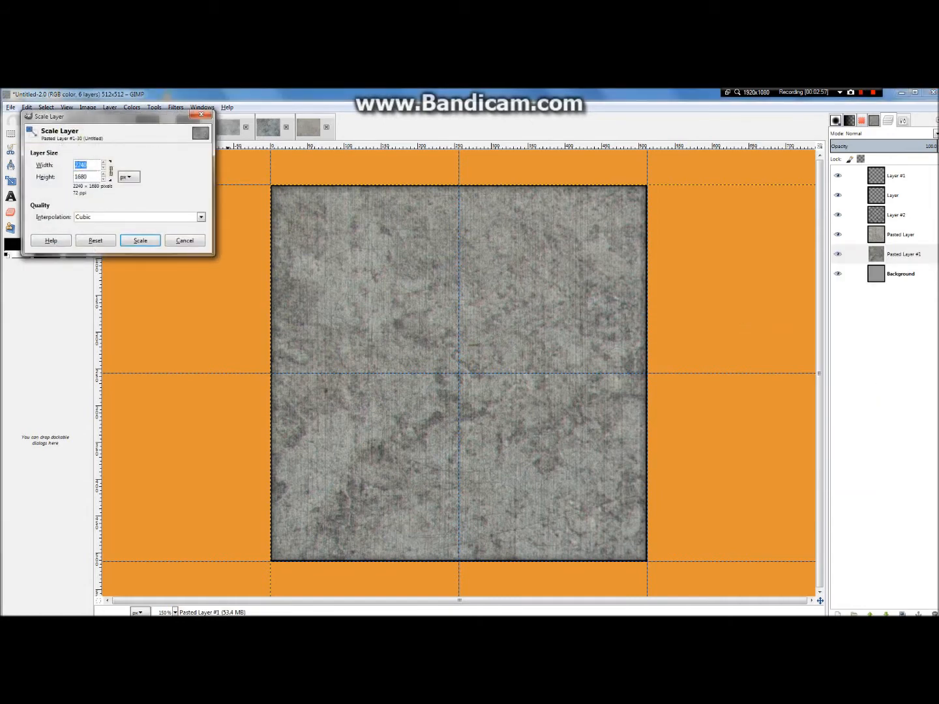
key("Tab")
left_click(138, 241)
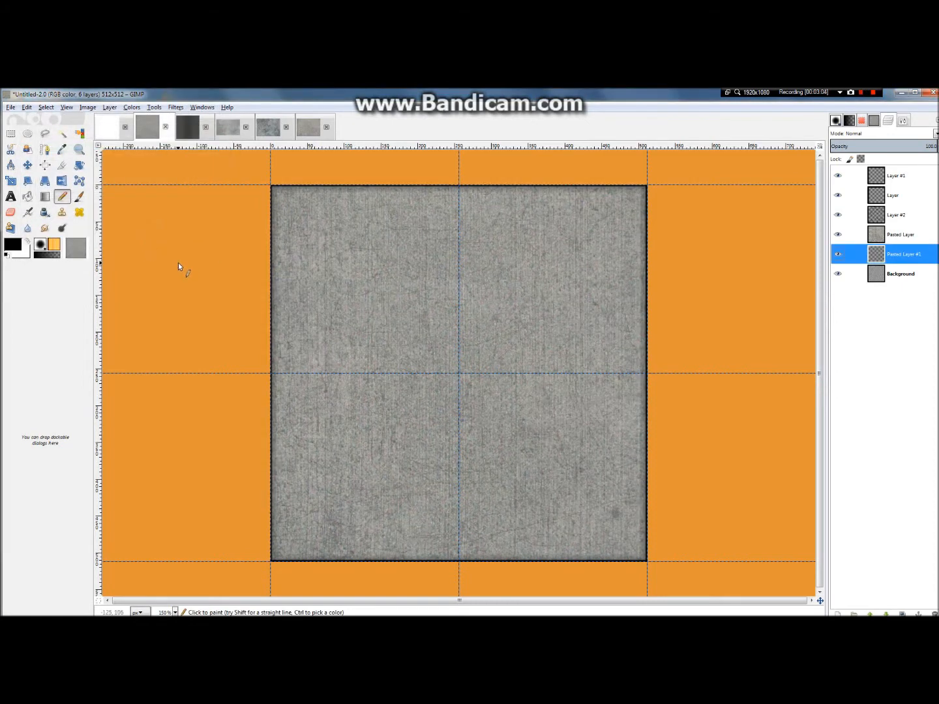
right_click(930, 252)
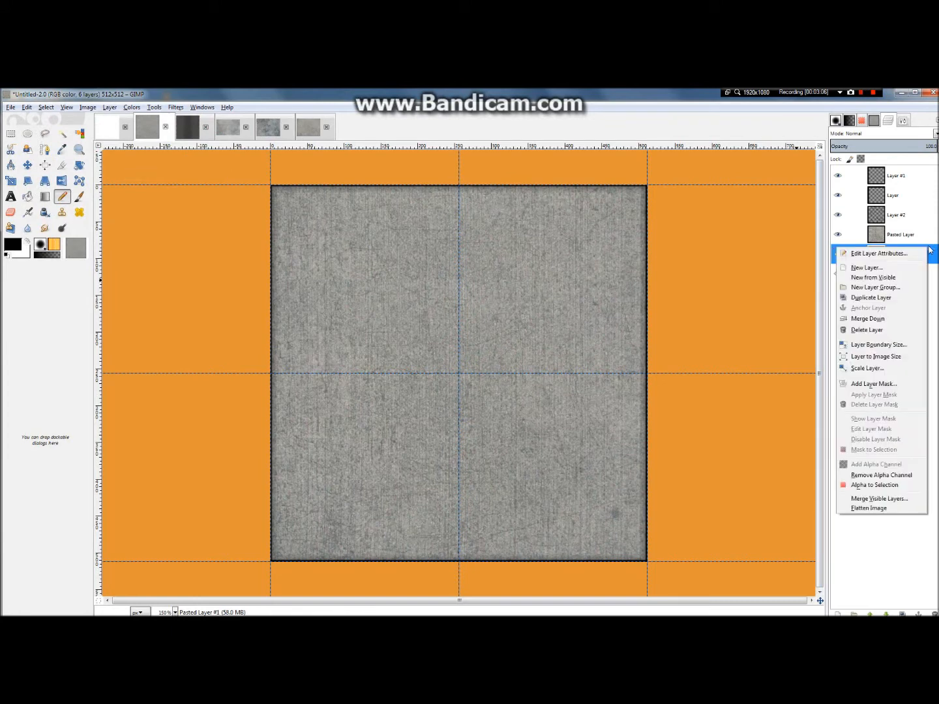
left_click(931, 334)
scroll(697, 389, "down", 5)
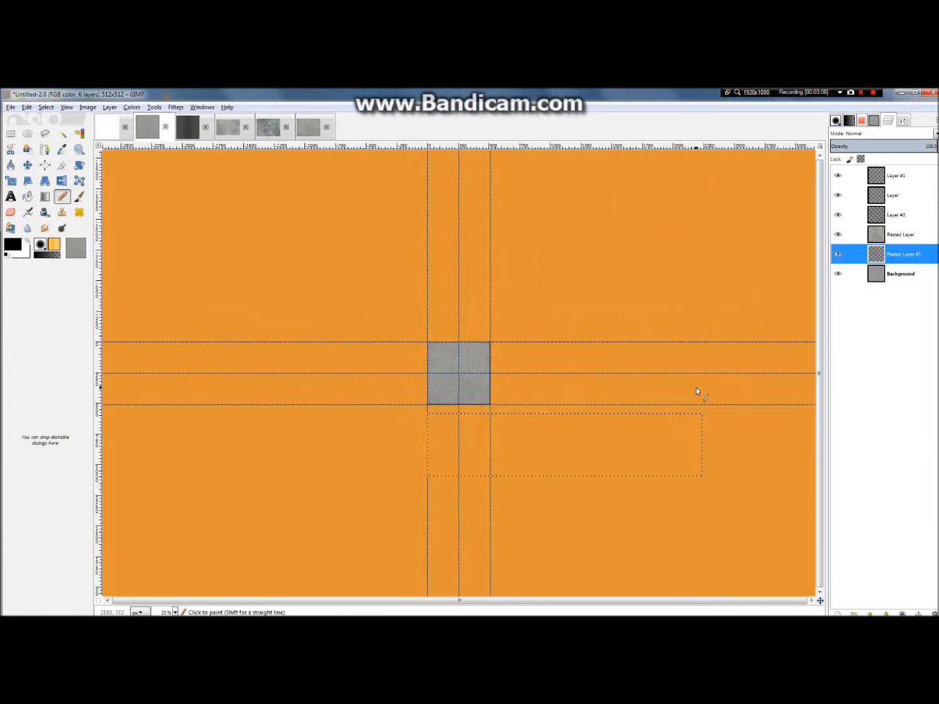
key("ctrl+z")
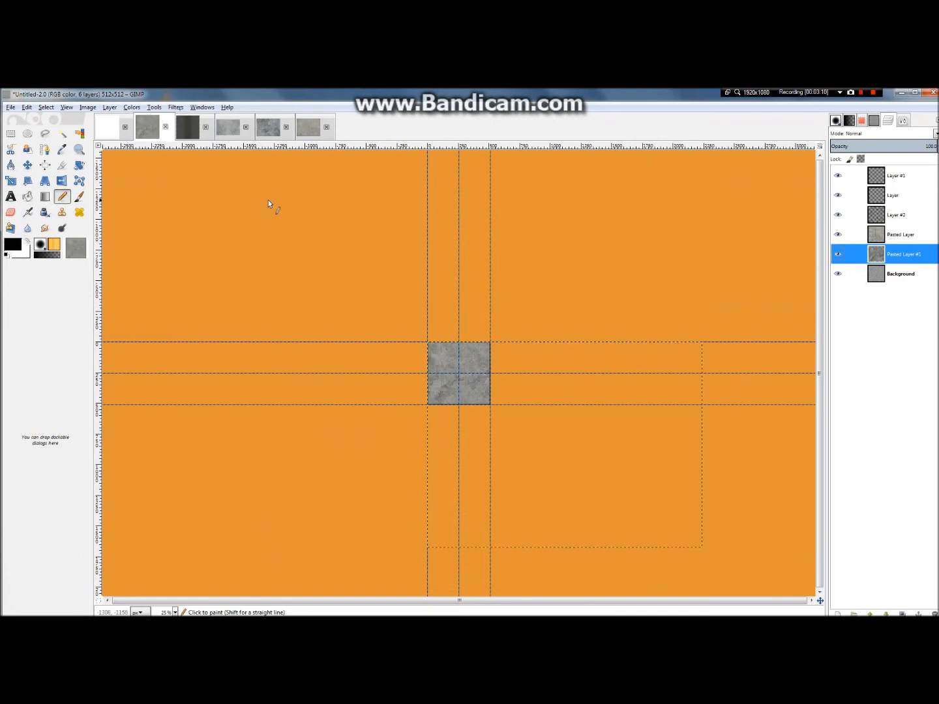
Step: Scale the pasted ConcreteFloors0001_L layer proportionally to a height of 512 px
right_click(901, 252)
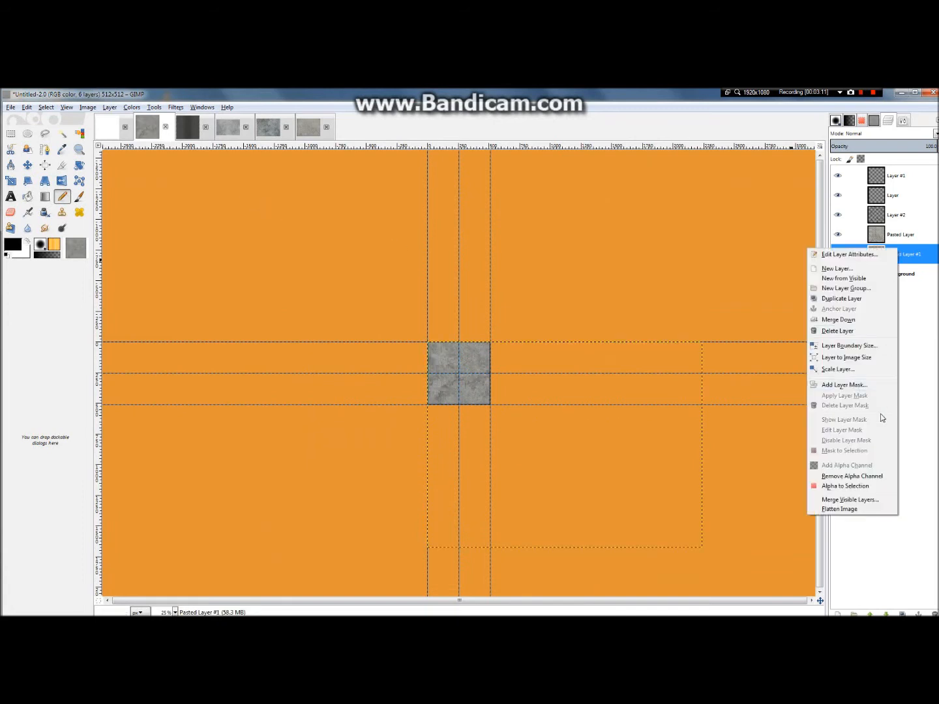
left_click(848, 369)
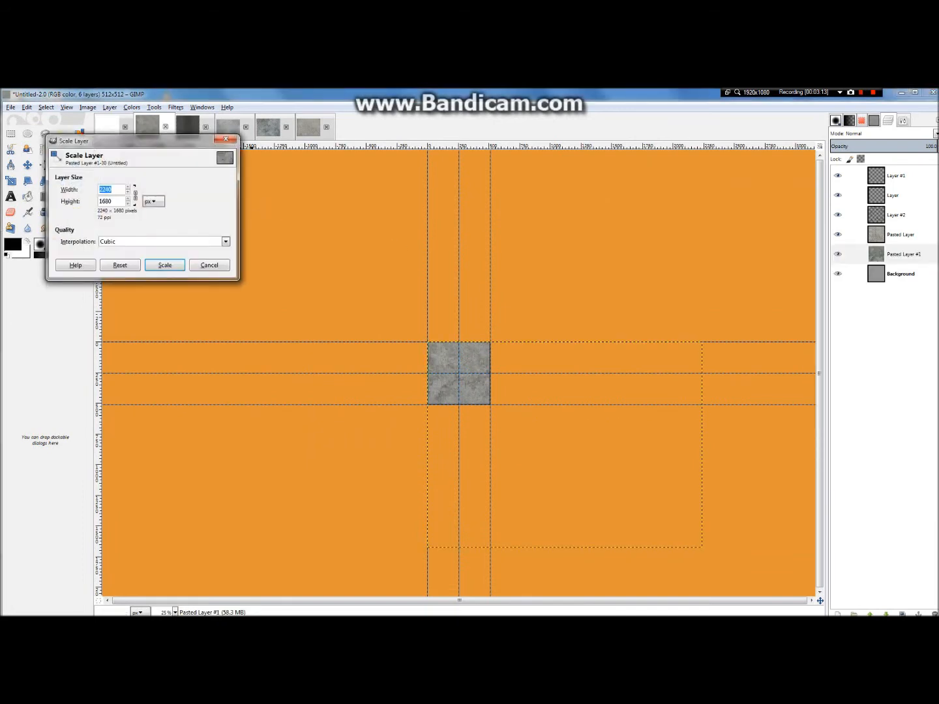
key("Tab")
type("512")
left_click(174, 264)
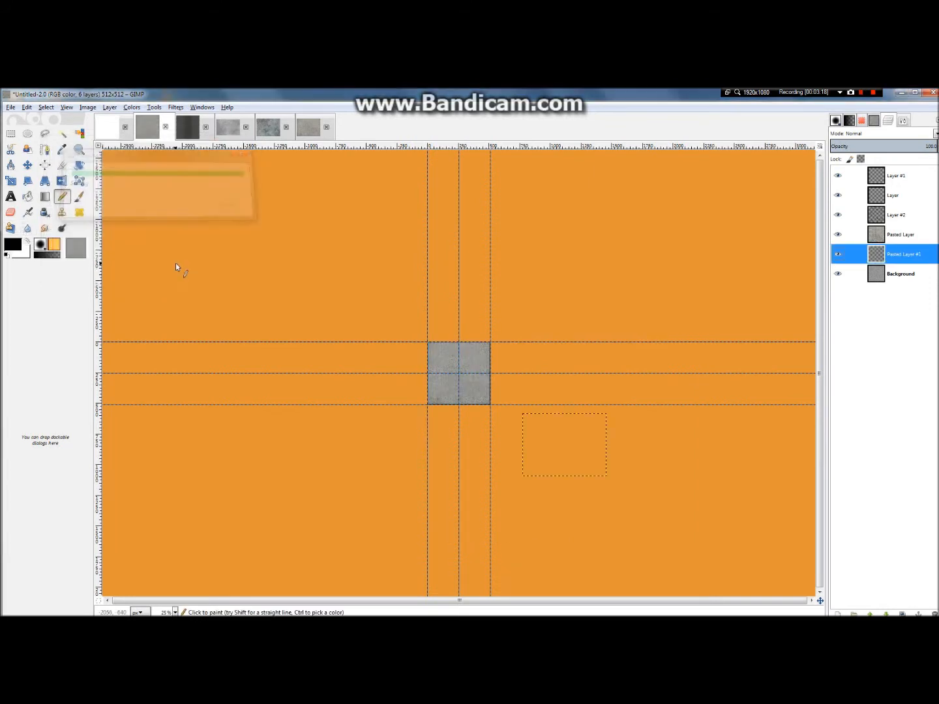
Step: Move the scaled concrete layer so it covers the whole 512 × 512 canvas, and crop it to the image size
left_click(27, 165)
left_click_drag(560, 451, 461, 375)
scroll(459, 361, "up", 5)
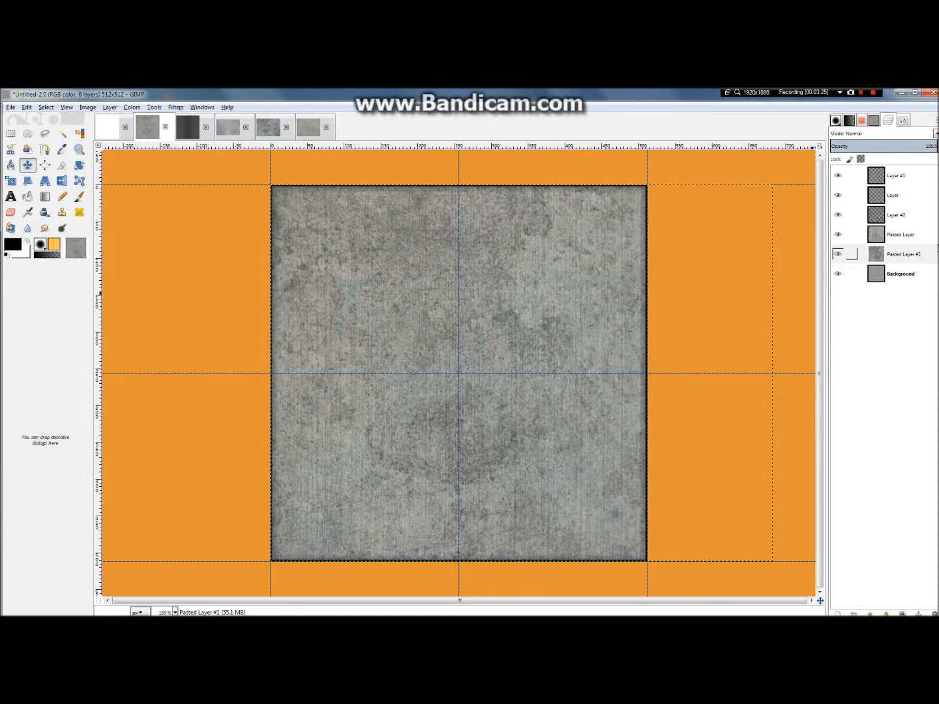
right_click(905, 253)
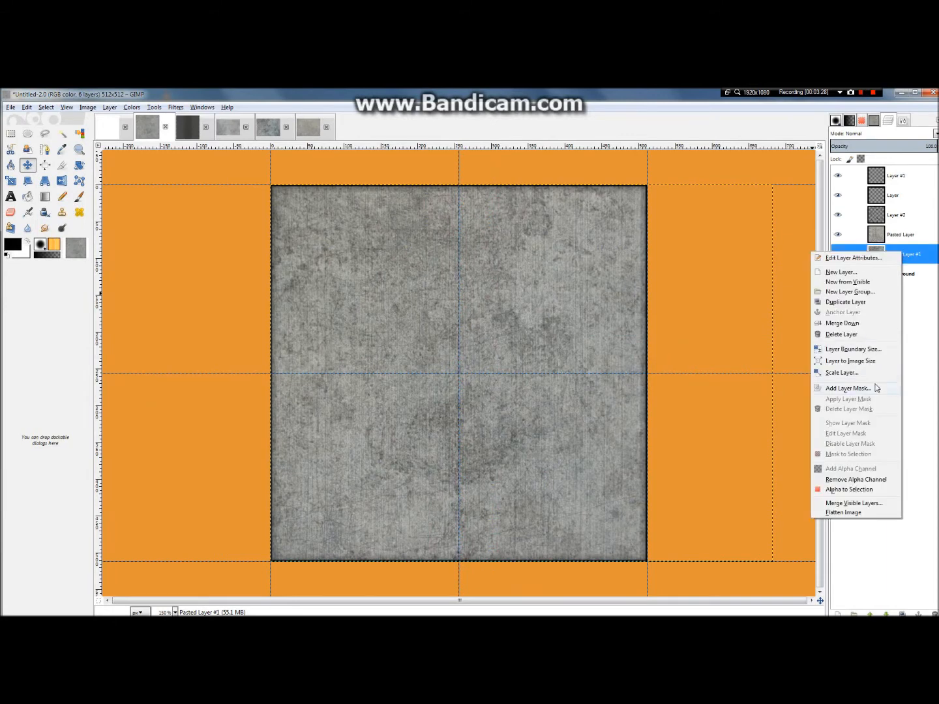
left_click(872, 361)
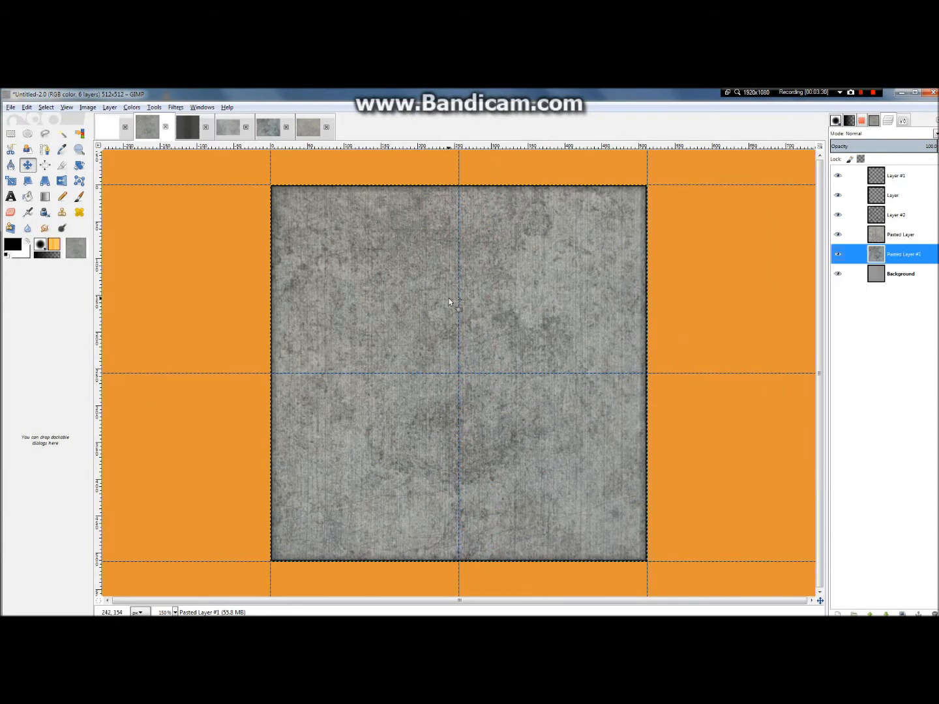
Step: Lower the opacity of the ConcreteFloors0001_L layer to about 54.8
scroll(448, 302, "up", 2)
scroll(460, 306, "down", 2)
scroll(370, 174, "up", 1)
left_click_drag(910, 146, 889, 155)
Step: Examine the blended concrete slab up close and from afar to judge how the layers combine
scroll(508, 247, "down", 2)
scroll(480, 347, "down", 1)
scroll(255, 342, "up", 3)
scroll(569, 346, "down", 2)
scroll(397, 385, "down", 1)
scroll(475, 382, "up", 5)
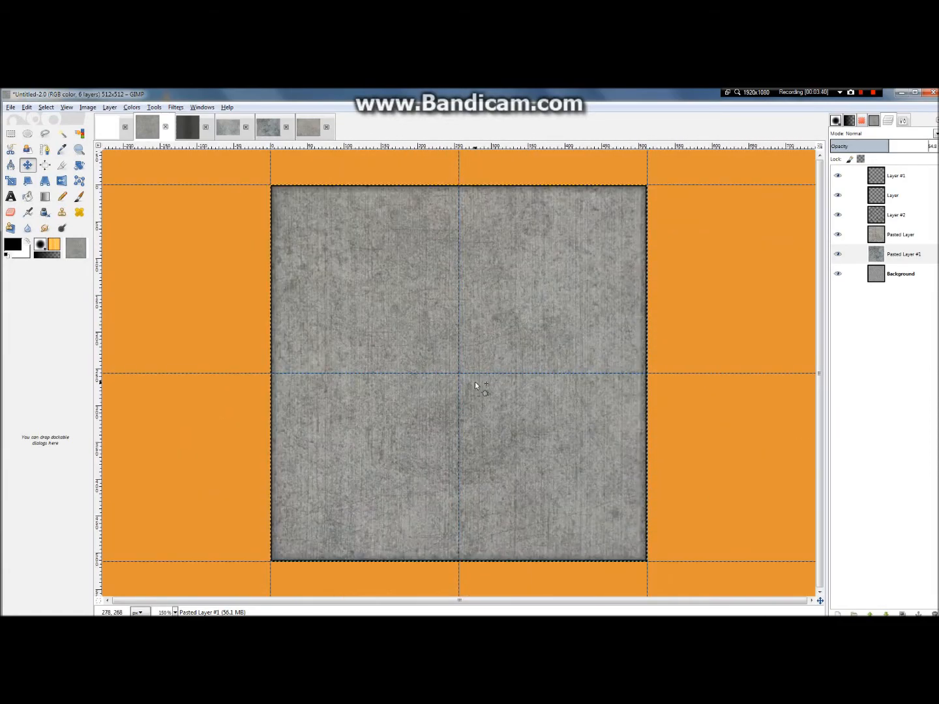
scroll(463, 385, "down", 1)
scroll(462, 390, "down", 1)
scroll(753, 228, "down", 2)
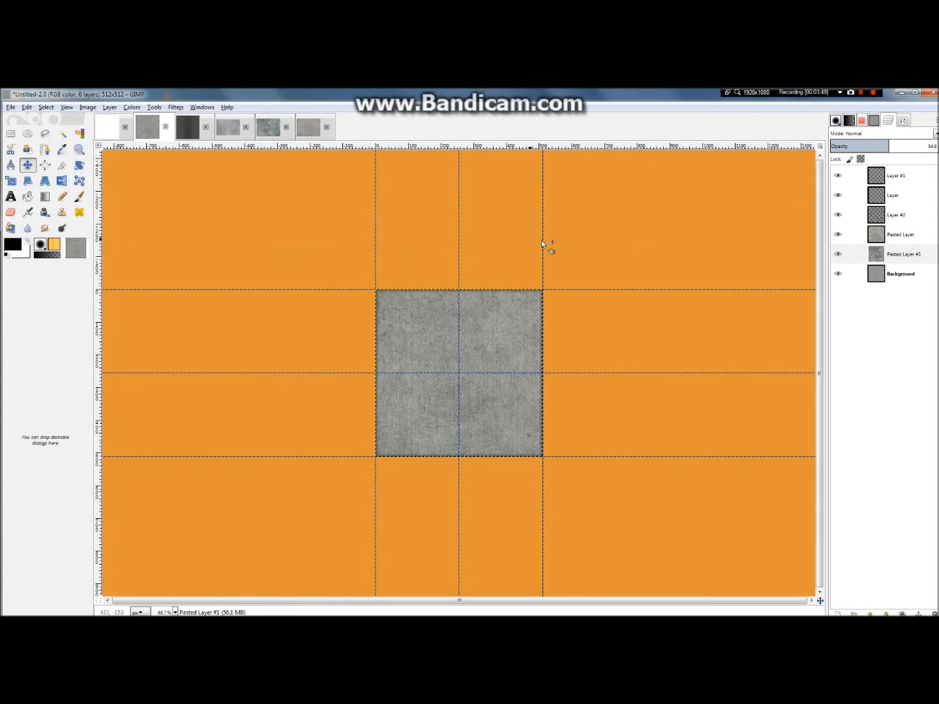
Step: Copy the visible blended concrete slab and switch to the blank white 2048 × 2048 image
left_click(27, 108)
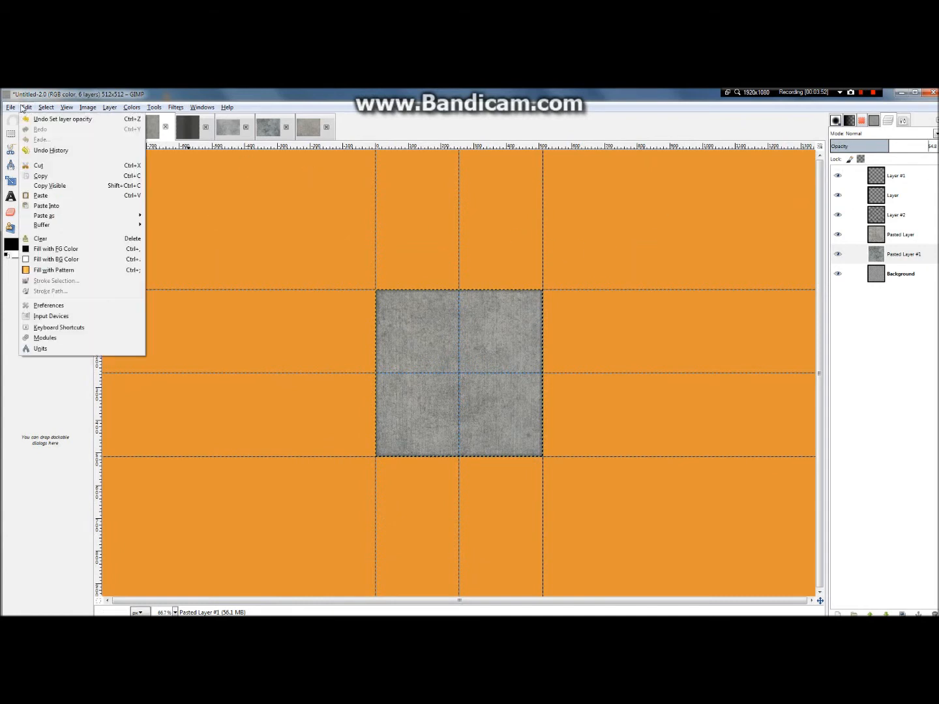
left_click(47, 186)
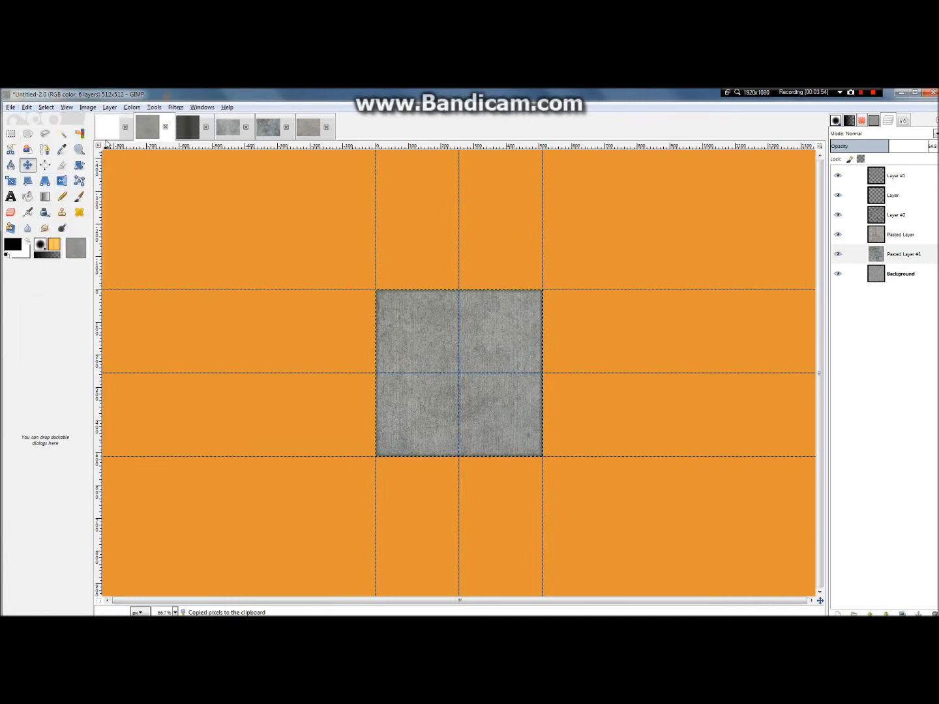
left_click(108, 130)
Step: Add a horizontal guide at 50% of the 2048 × 2048 image
left_click(95, 109)
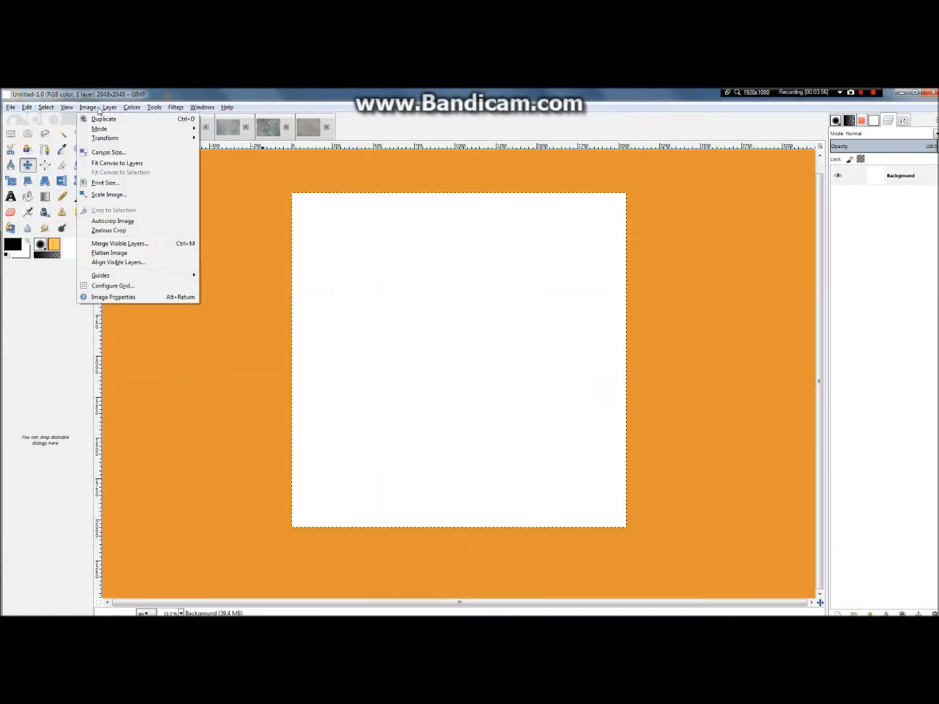
mouse_move(121, 277)
left_click(260, 279)
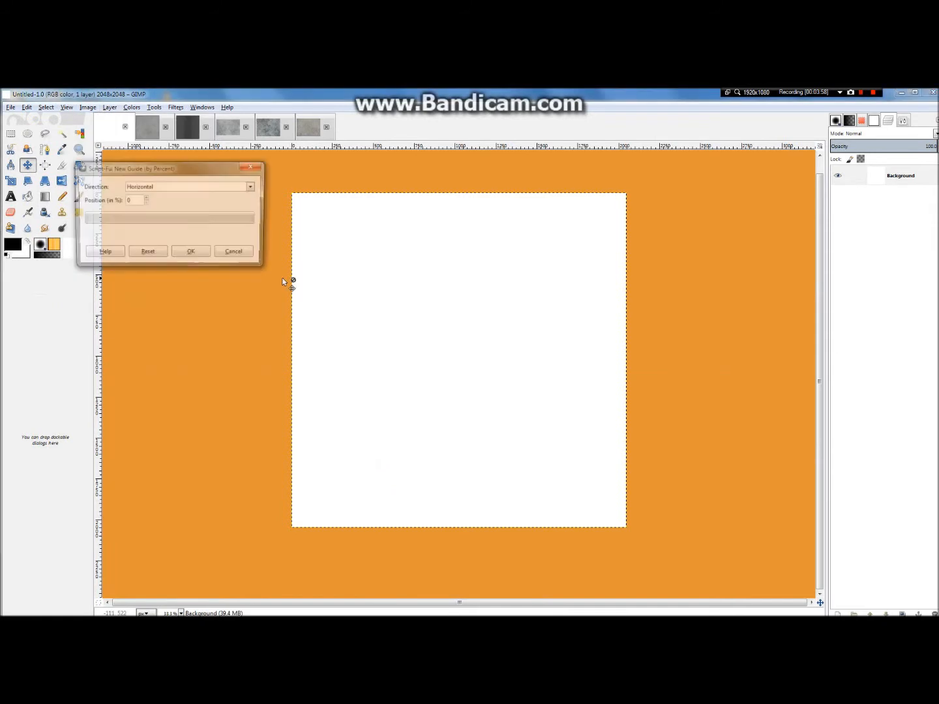
type("5")
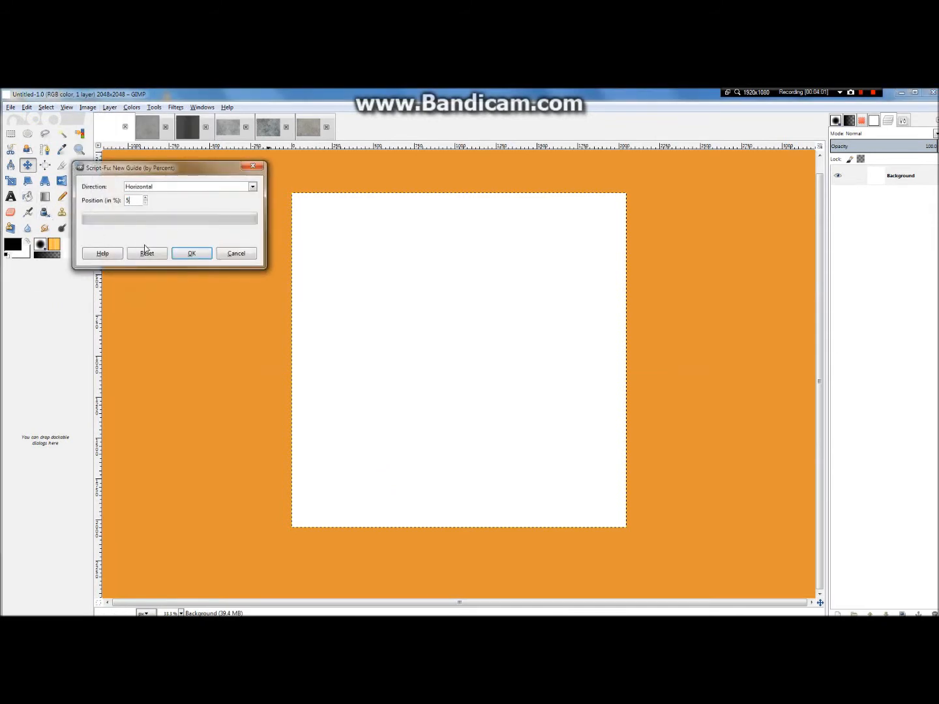
type("0")
left_click(194, 254)
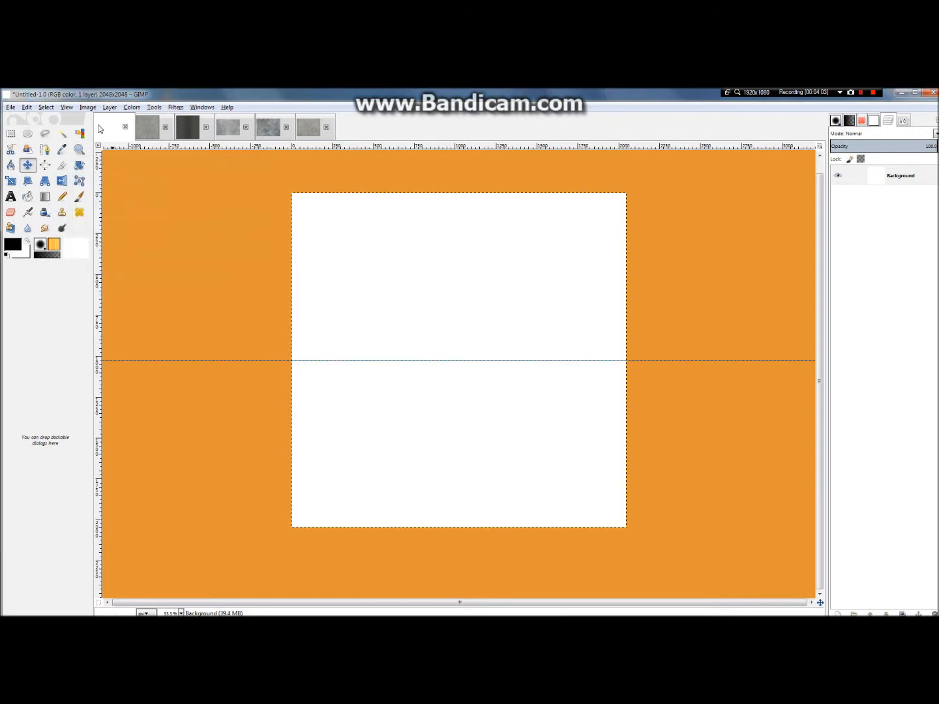
Step: Add a vertical guide at 50% of the 2048 × 2048 image
left_click(87, 107)
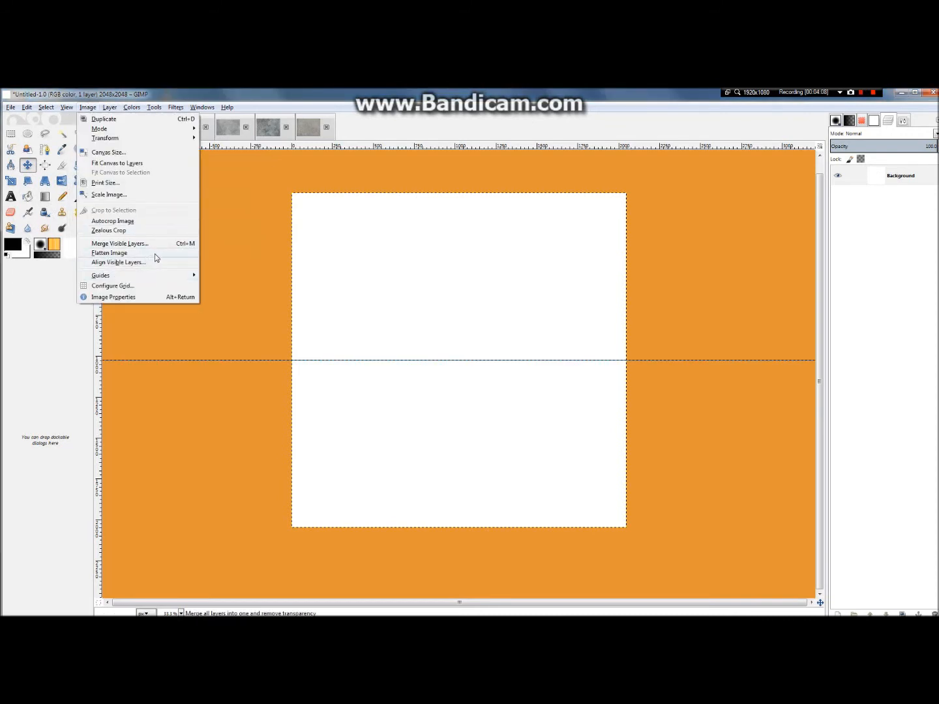
mouse_move(163, 276)
left_click(272, 275)
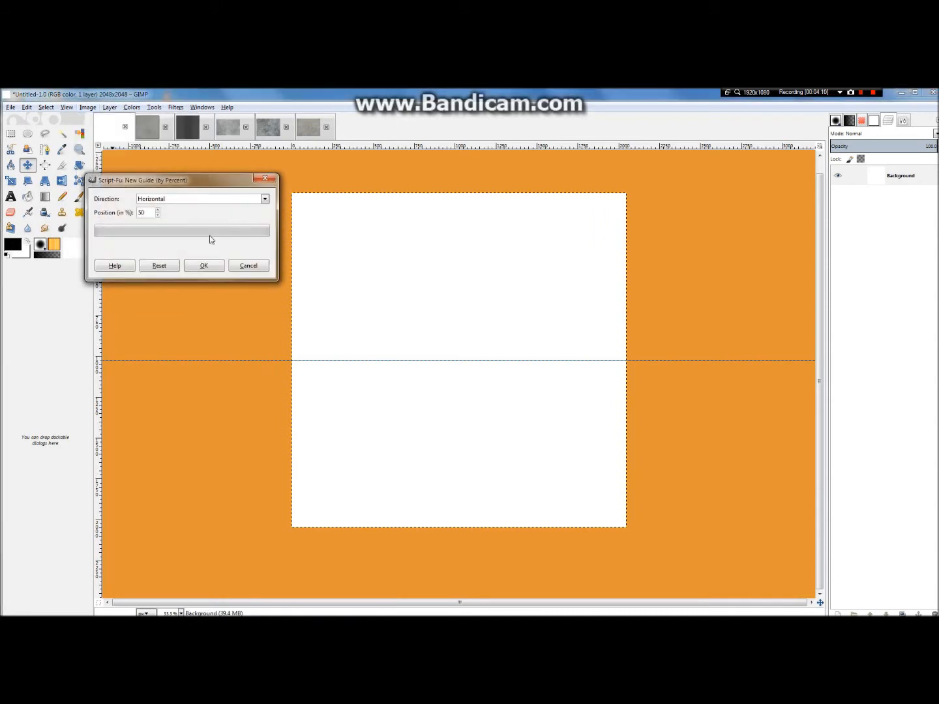
left_click(188, 200)
left_click(184, 225)
left_click(204, 266)
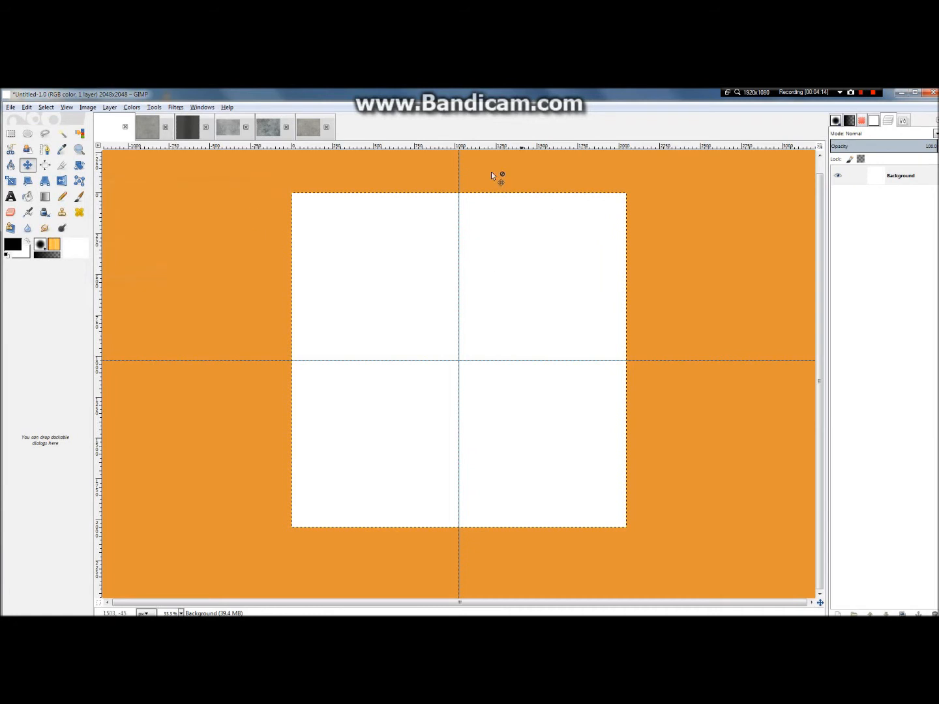
Step: Turn the white Background layer fully transparent with Color to Alpha
left_click(132, 107)
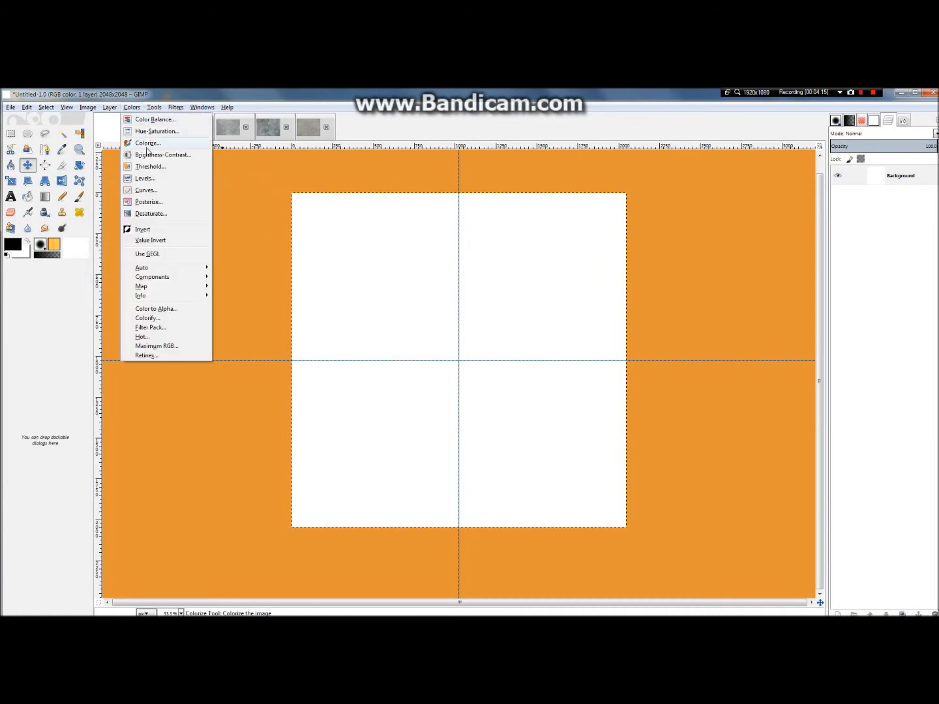
mouse_move(109, 107)
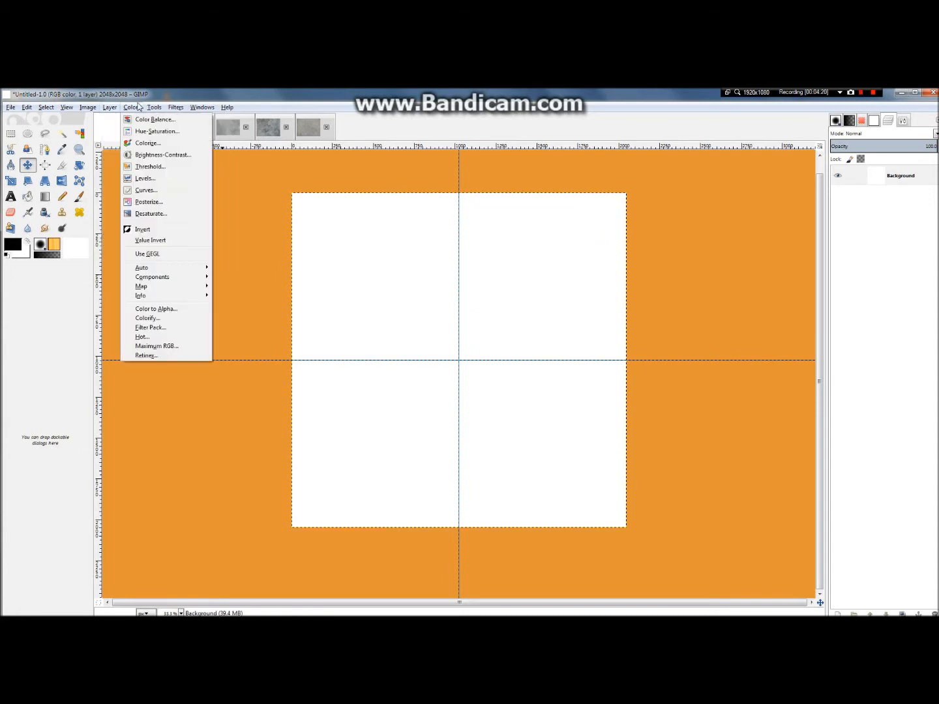
mouse_move(167, 213)
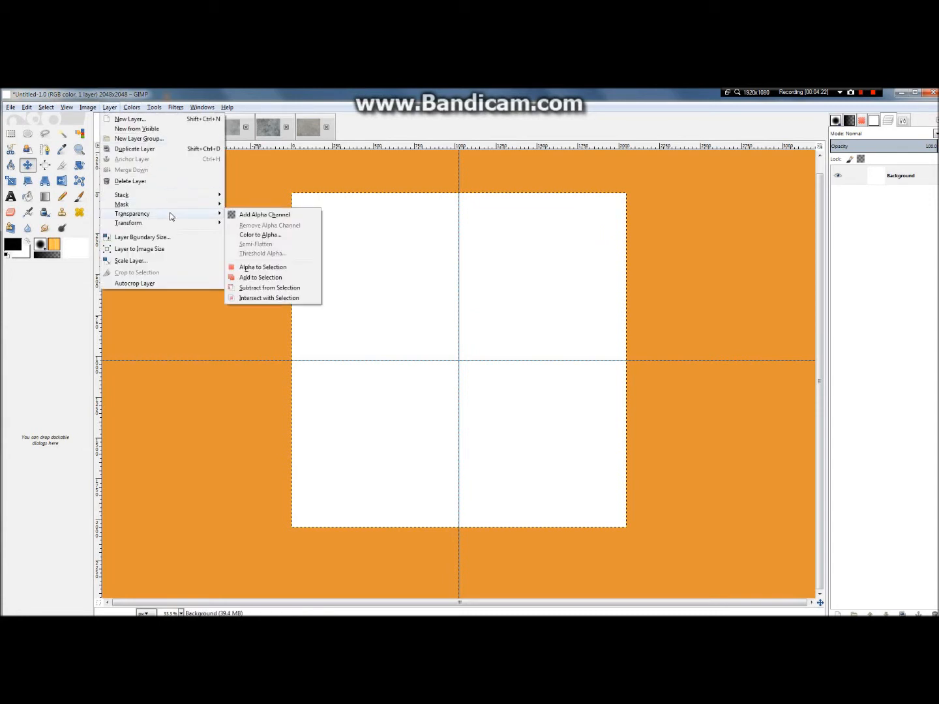
left_click(273, 236)
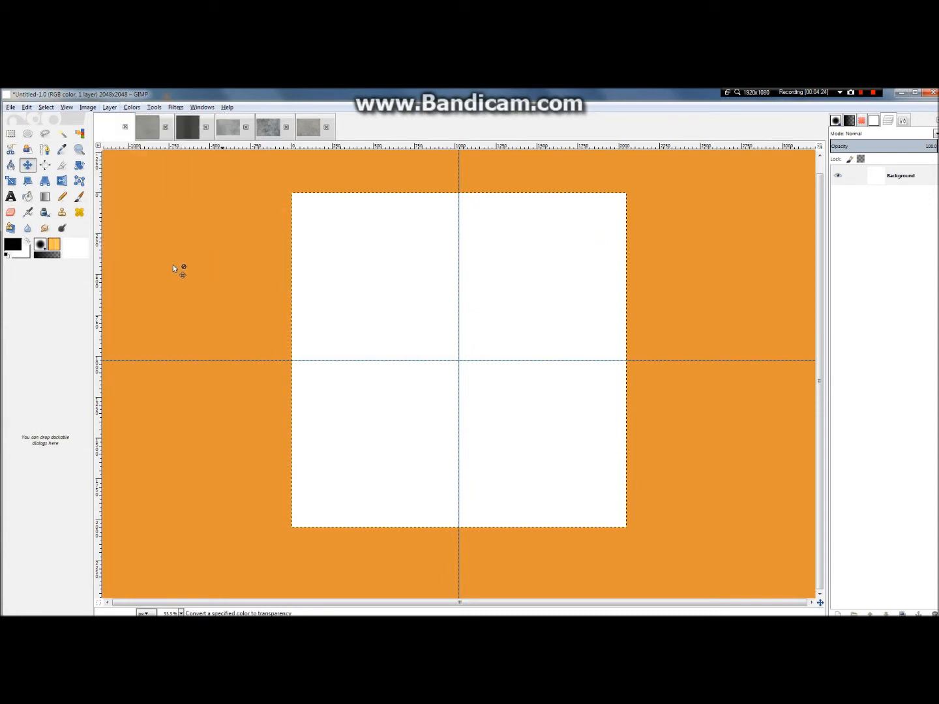
left_click(172, 366)
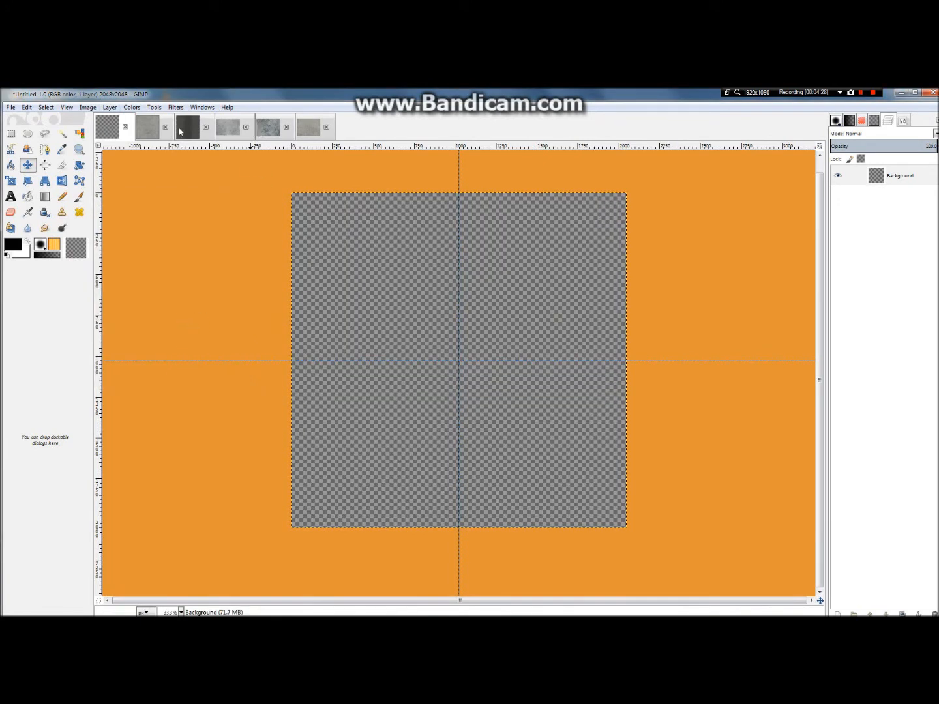
Step: Paste the copied concrete slab into the transparent 2048 × 2048 image and move it near the canvas's upper-left corner
left_click(150, 127)
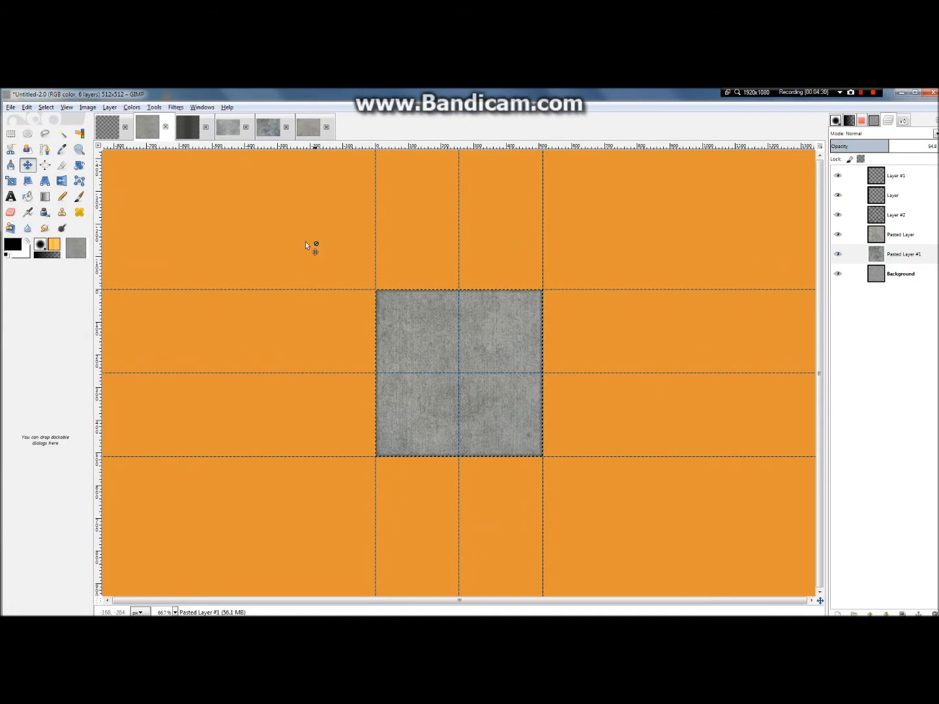
left_click(114, 126)
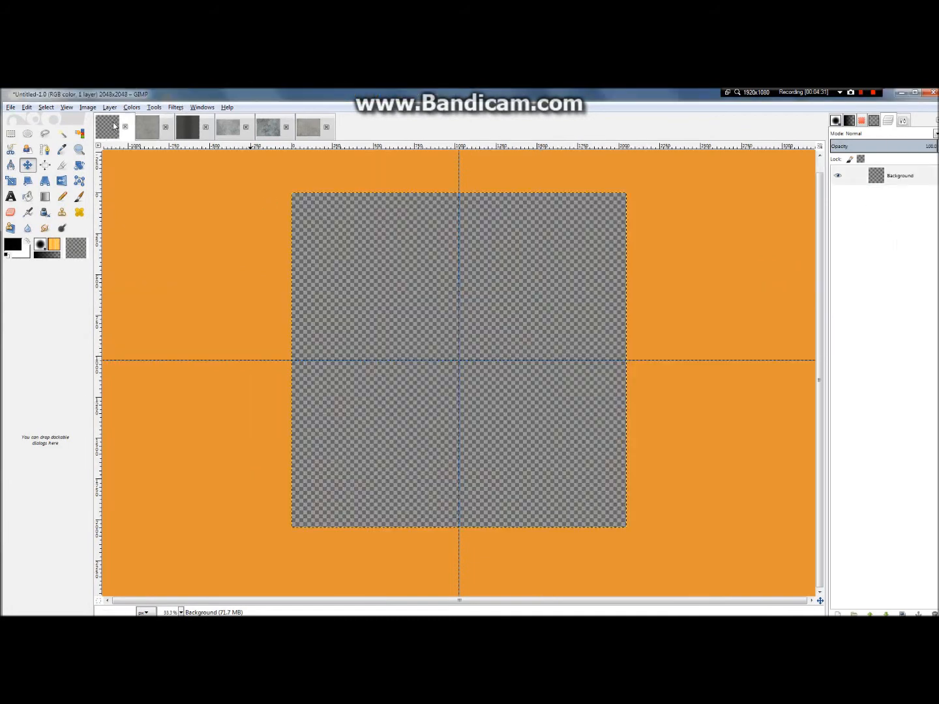
key("ctrl+v")
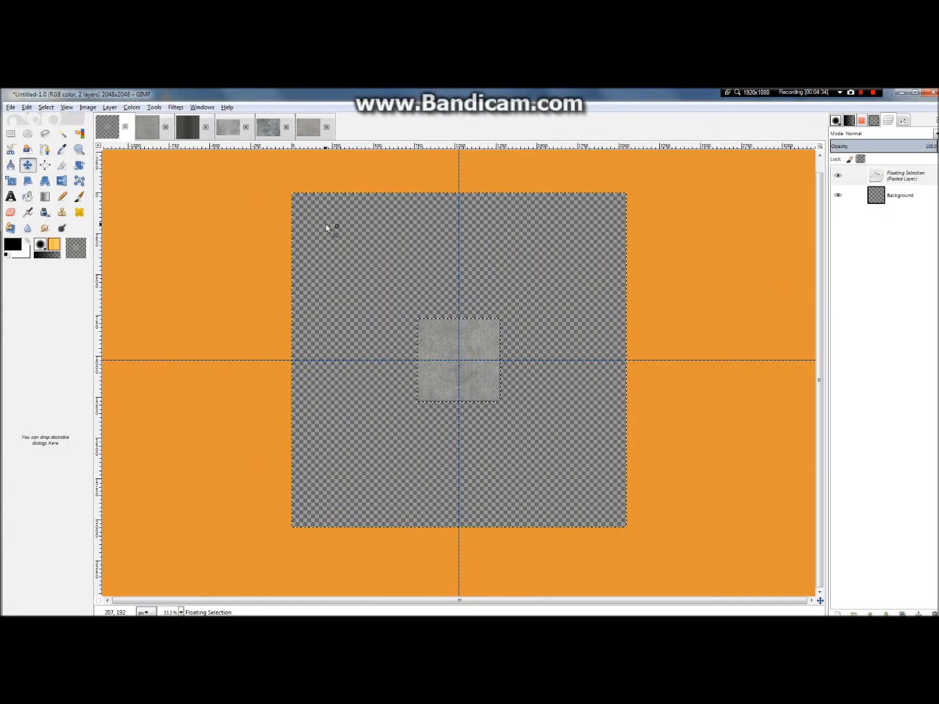
left_click_drag(444, 336, 320, 224)
Step: Move the pasted slab to the canvas's upper edge, with its right side against the vertical centre guide
scroll(339, 222, "up", 3)
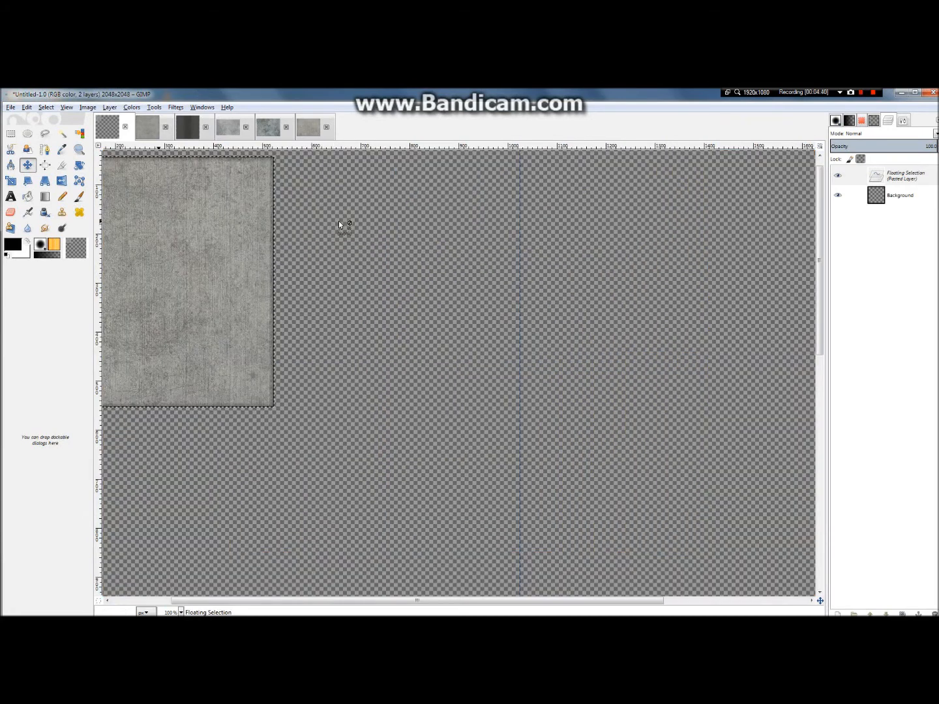
scroll(339, 222, "down", 2)
scroll(339, 221, "down", 1)
scroll(331, 220, "up", 3)
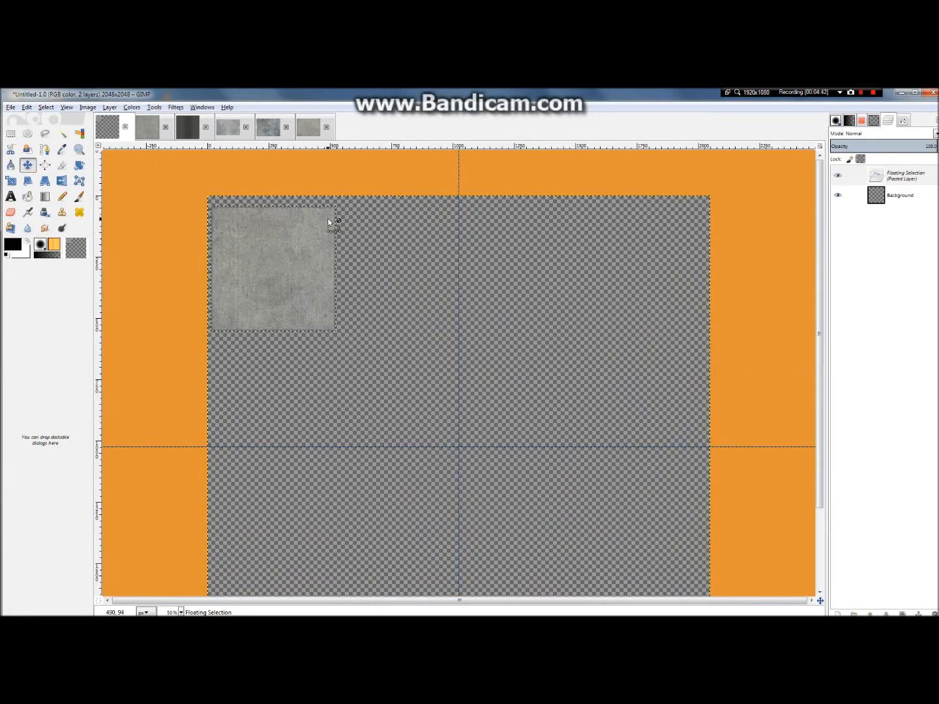
scroll(291, 250, "down", 1)
scroll(216, 247, "up", 1)
left_click_drag(226, 255, 471, 229)
scroll(397, 225, "down", 3)
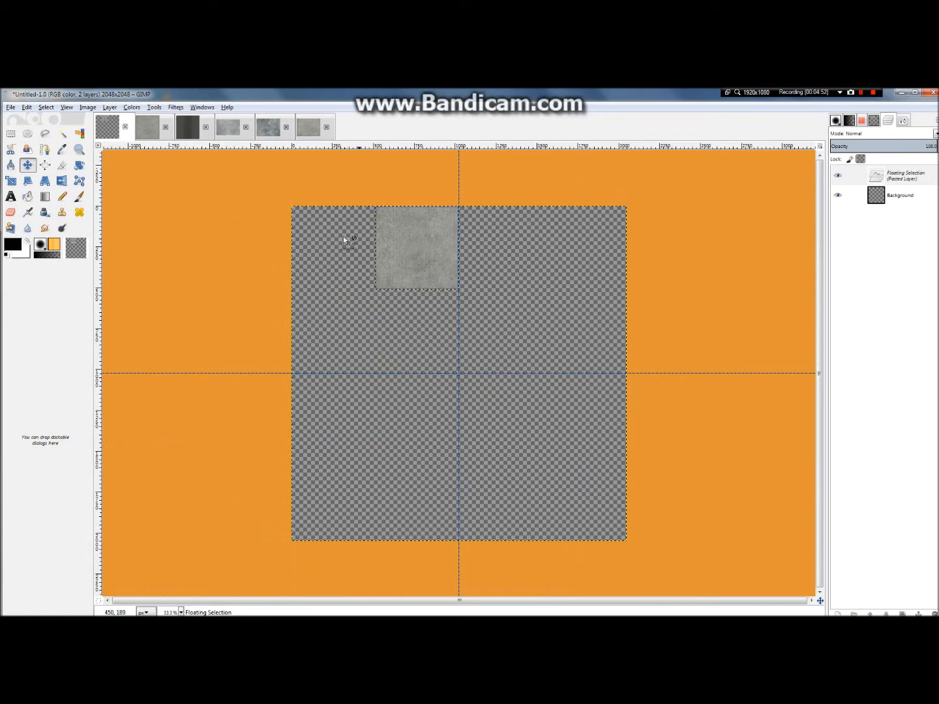
Step: Examine the placed concrete slab up close and from afar to judge its look and its alignment with the guide
scroll(373, 222, "up", 3)
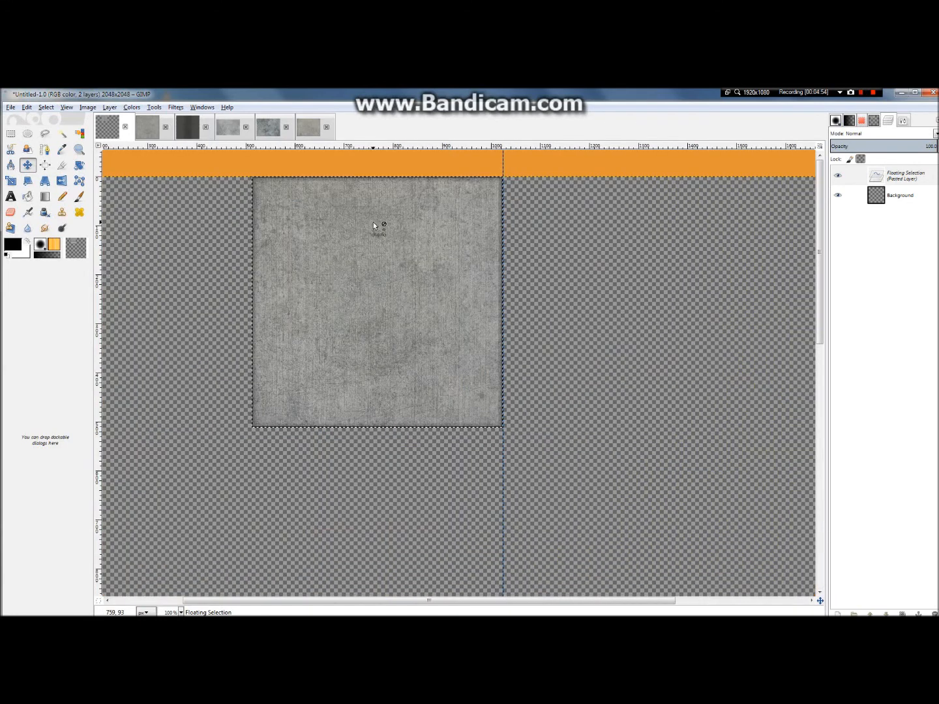
scroll(373, 221, "down", 2)
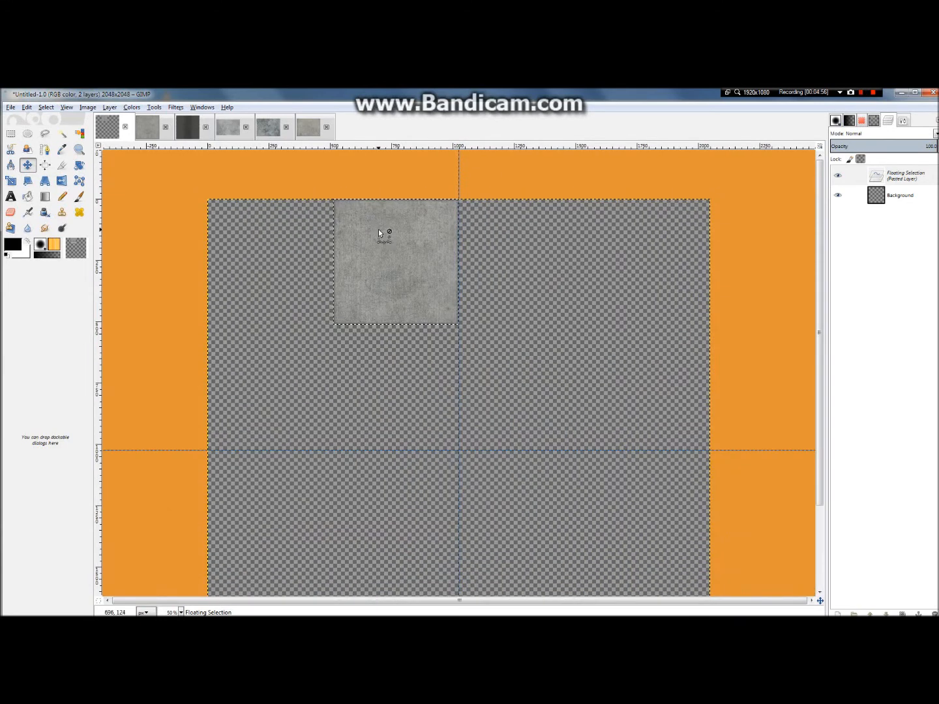
scroll(379, 230, "down", 2)
scroll(420, 442, "up", 2)
scroll(420, 442, "down", 2)
scroll(428, 428, "up", 3)
scroll(423, 426, "down", 1)
scroll(423, 427, "down", 1)
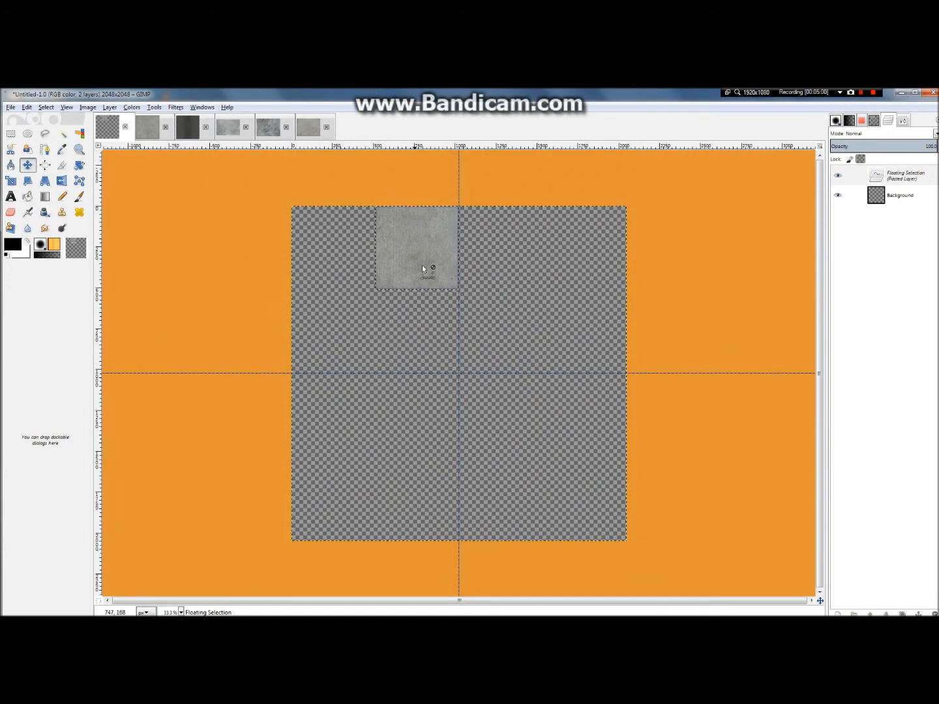
scroll(371, 242, "up", 5)
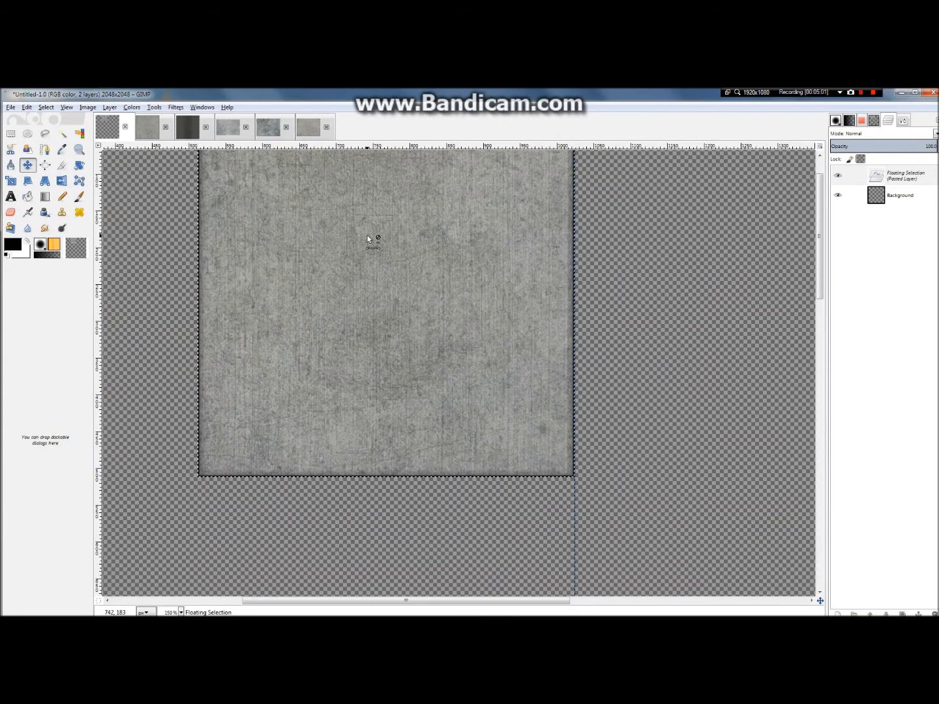
scroll(367, 239, "down", 3)
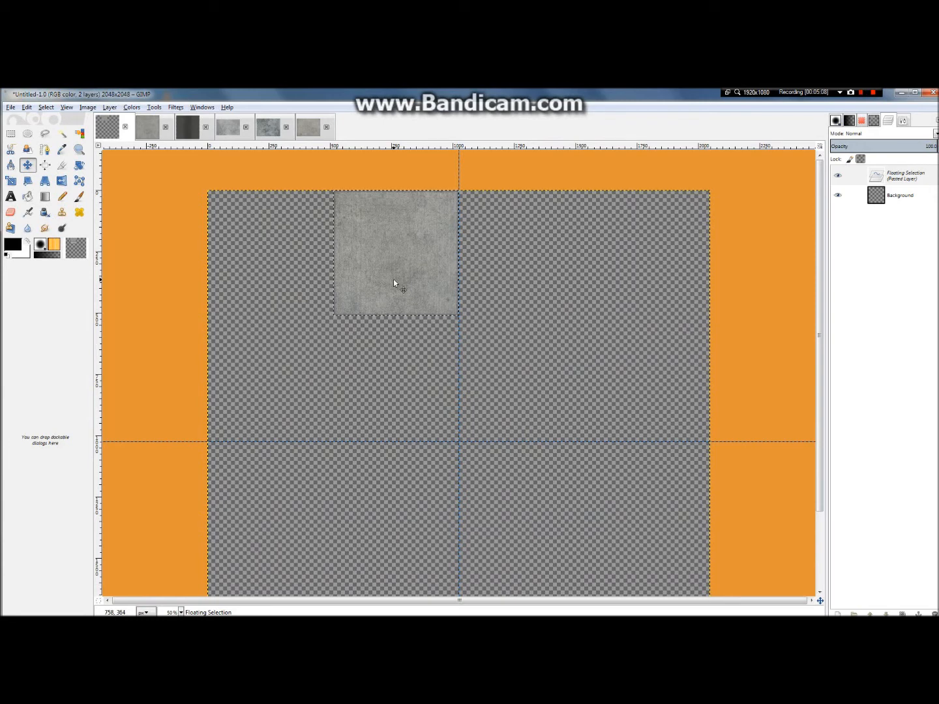
Step: Add a vertical guide at 25% of the image width, along the slab's left side
left_click(89, 108)
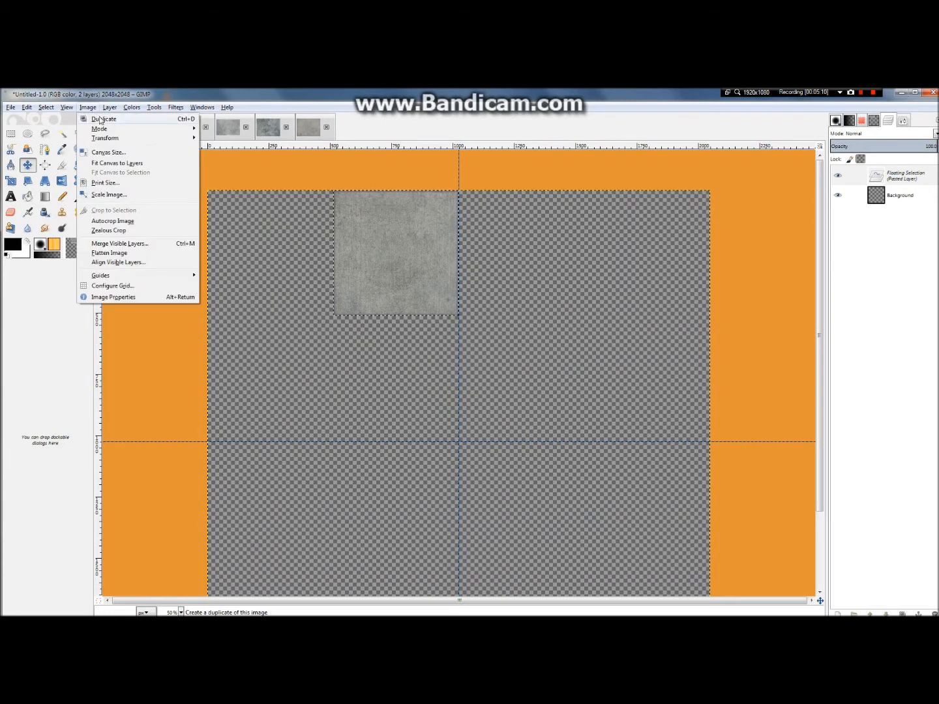
mouse_move(163, 275)
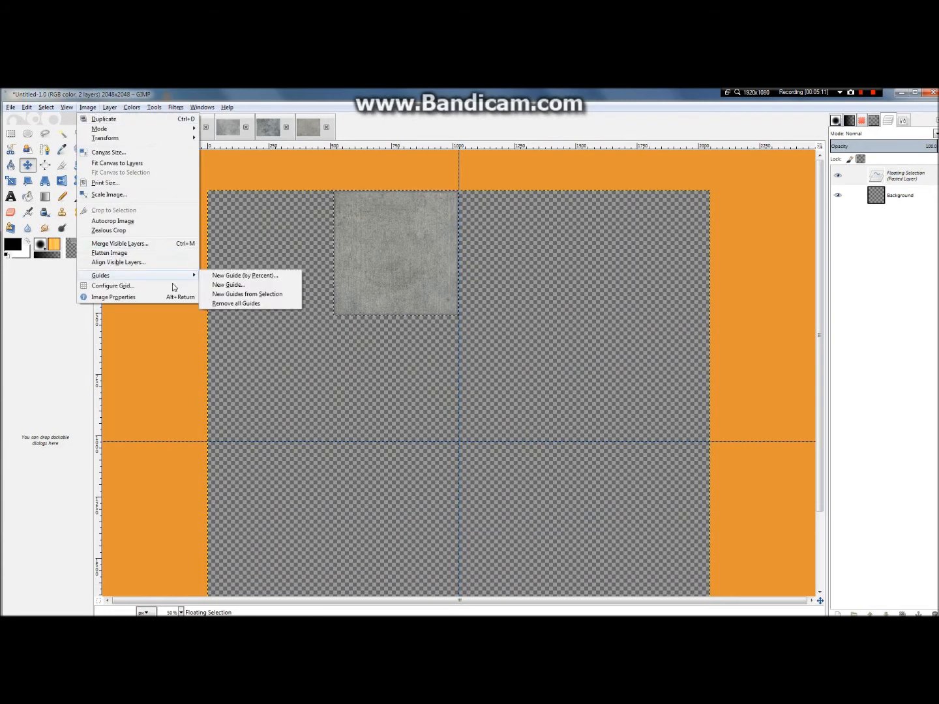
left_click(278, 276)
double_click(166, 236)
type("25")
left_click(228, 291)
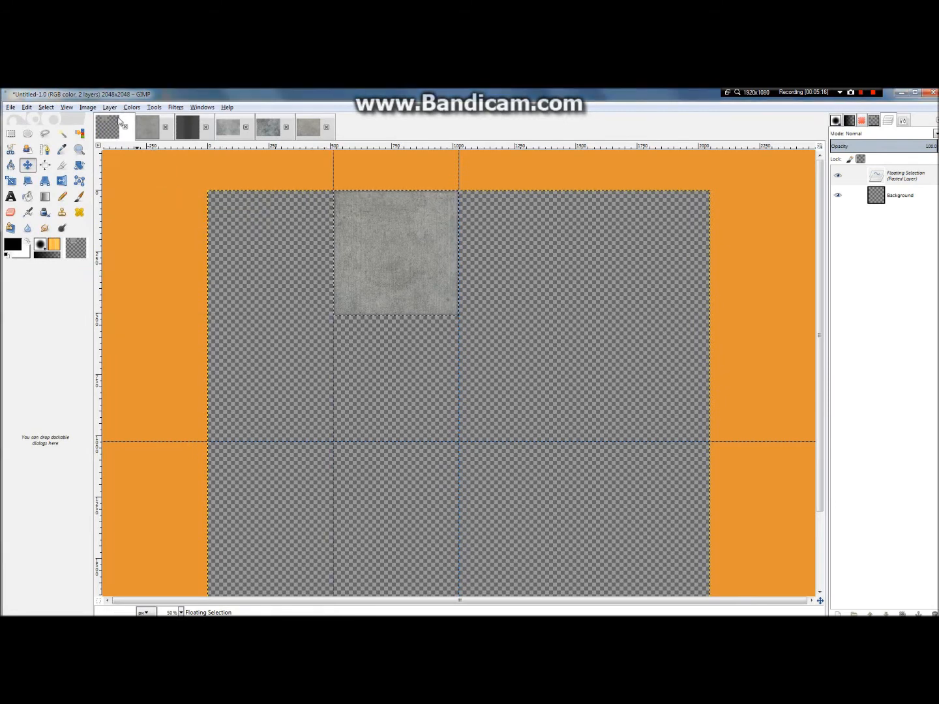
Step: Add a vertical guide at 75% of the image width
left_click(88, 108)
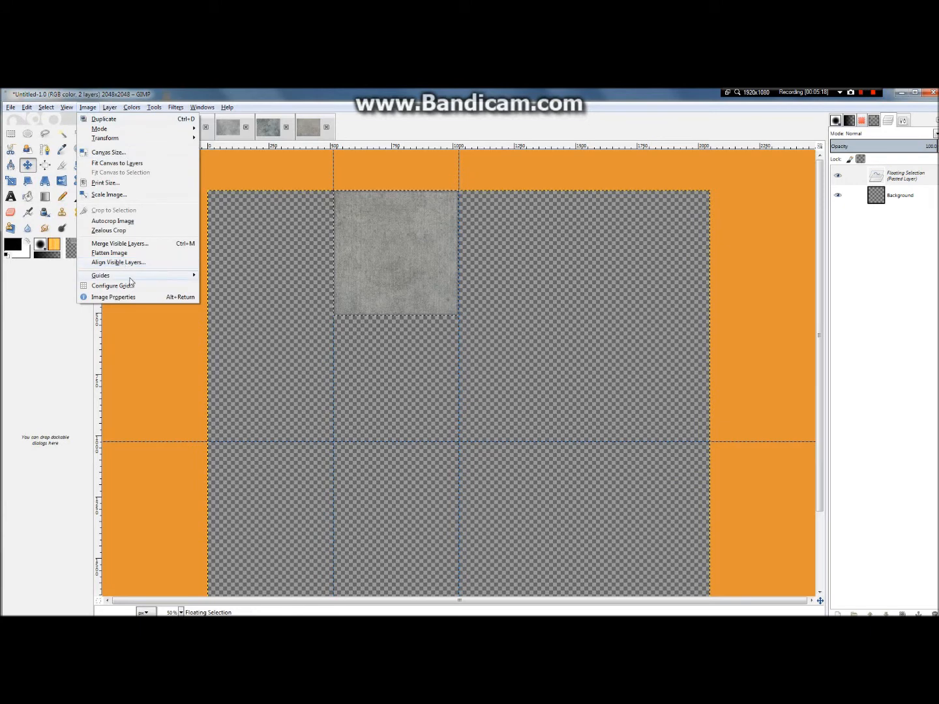
mouse_move(132, 277)
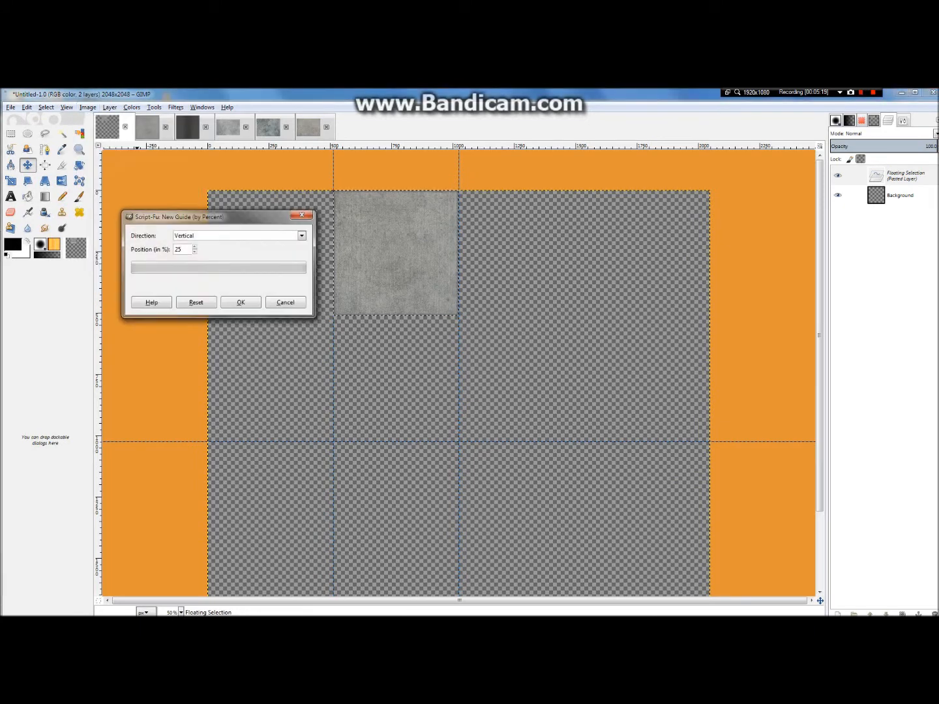
key("BackSpace")
key("BackSpace")
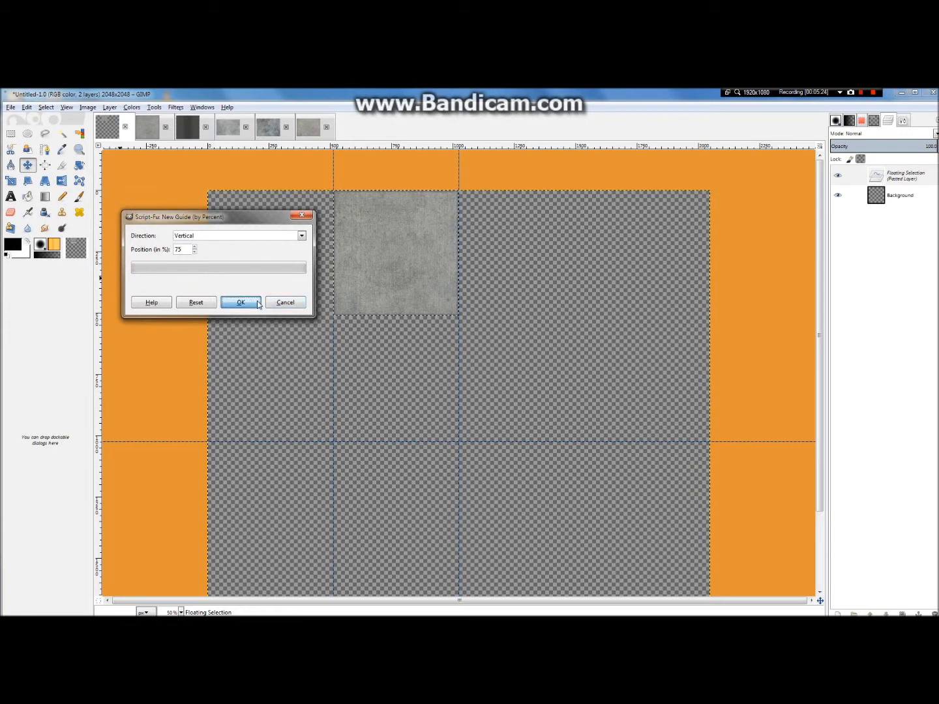
left_click(241, 303)
Step: Add a horizontal guide at 75% of the image height
left_click(87, 107)
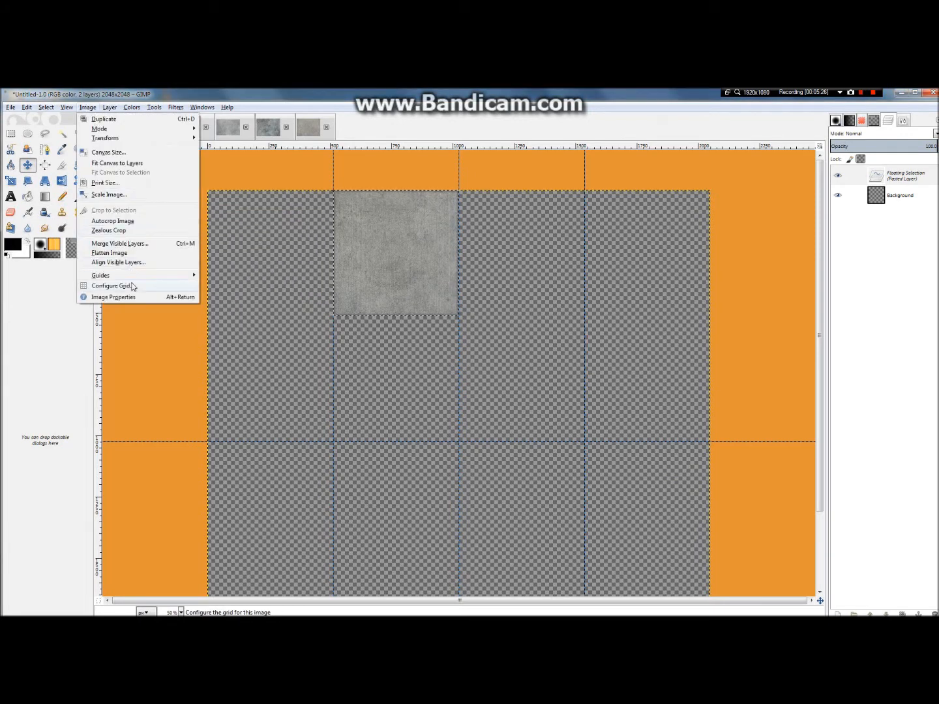
mouse_move(130, 275)
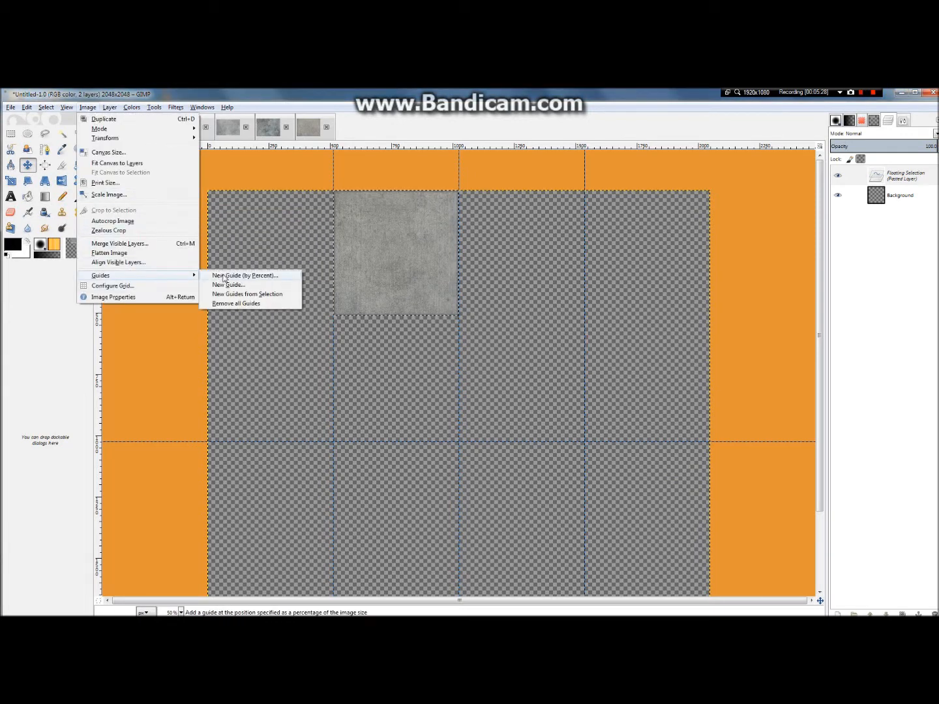
left_click(223, 276)
left_click(107, 125)
left_click(80, 137)
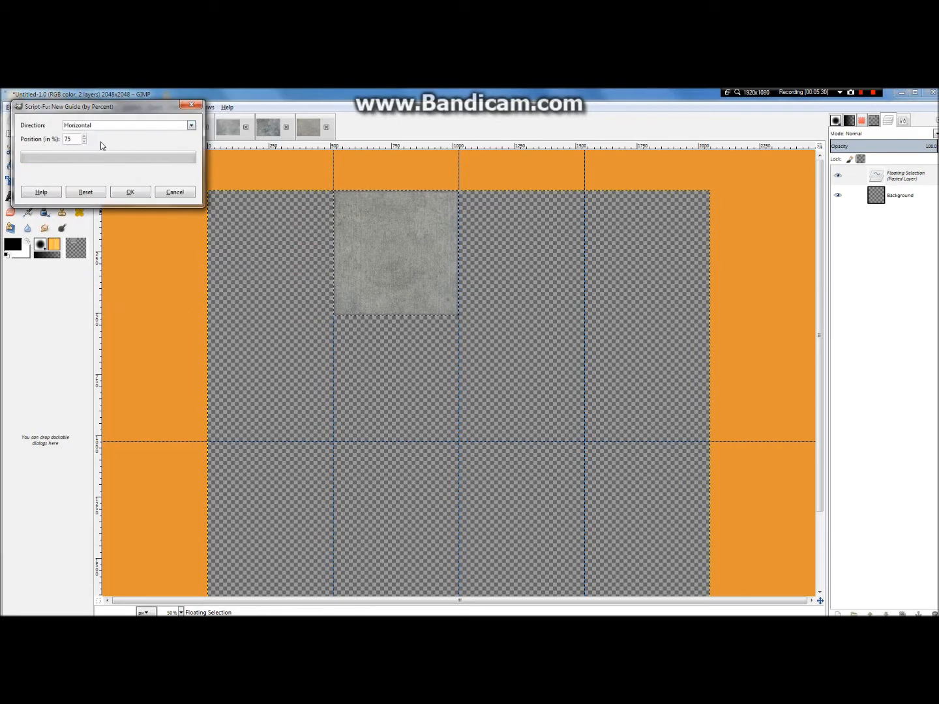
left_click(130, 191)
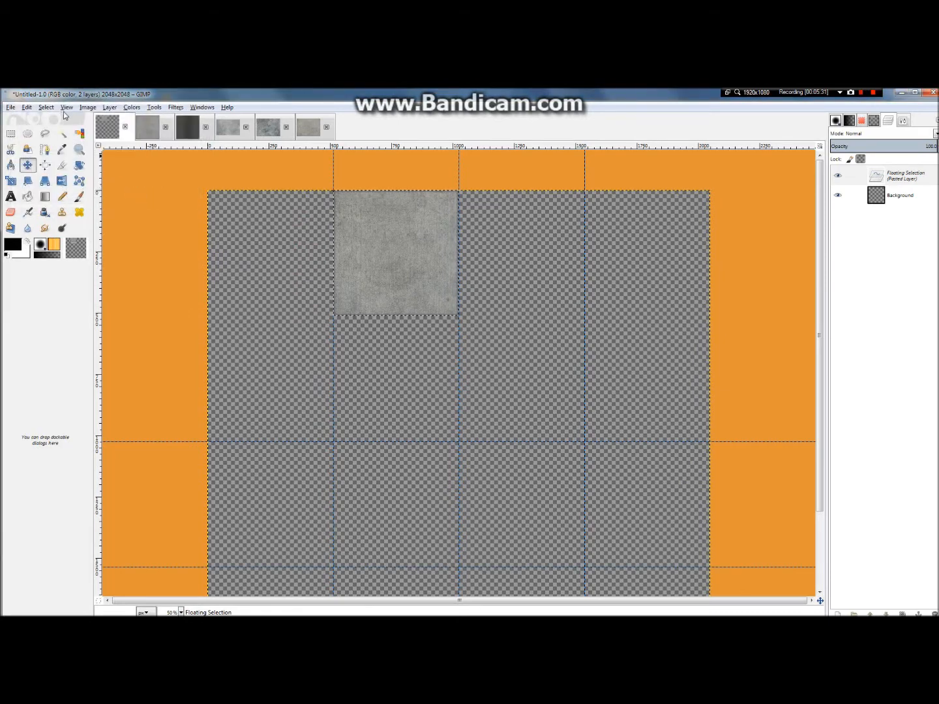
Step: Add a horizontal guide at 25% of the image height, along the slab's lower edge
left_click(87, 107)
mouse_move(117, 276)
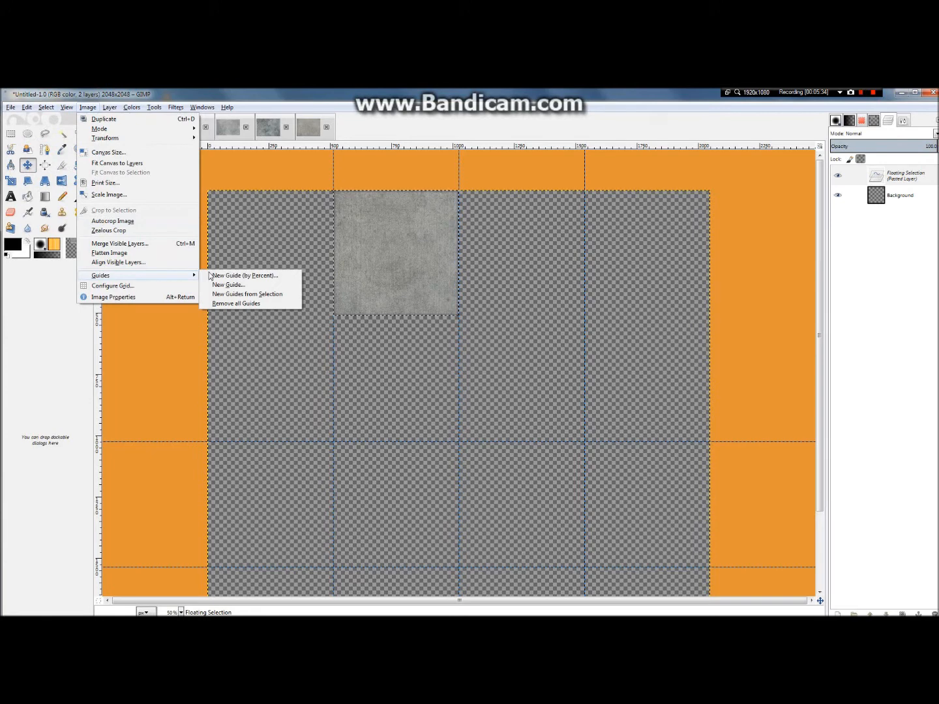
left_click(209, 275)
left_click(82, 125)
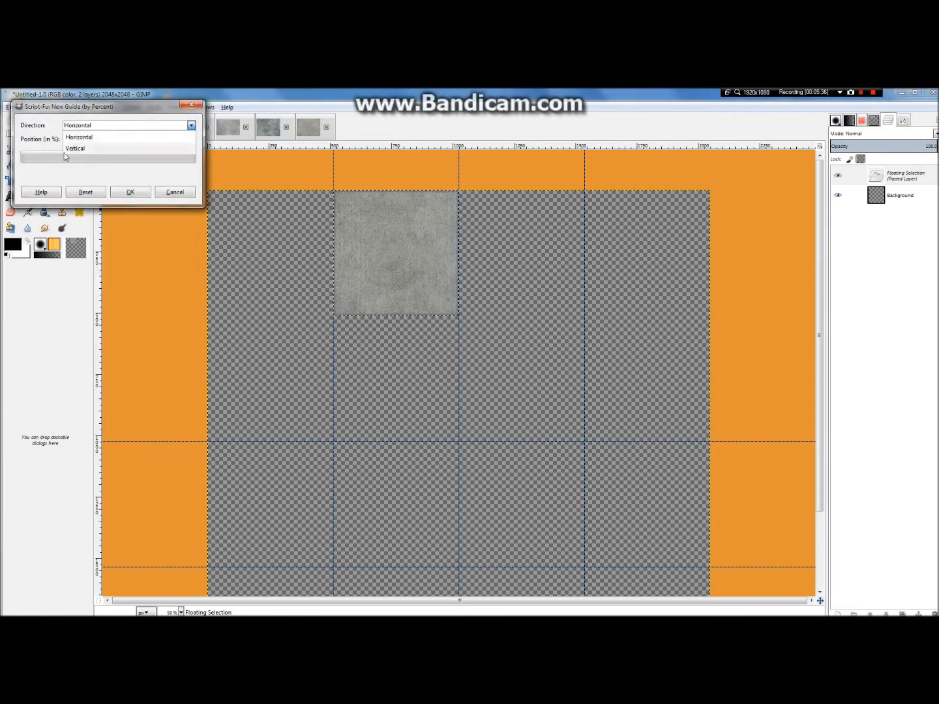
left_click(79, 137)
left_click(69, 139)
type("25")
left_click(142, 188)
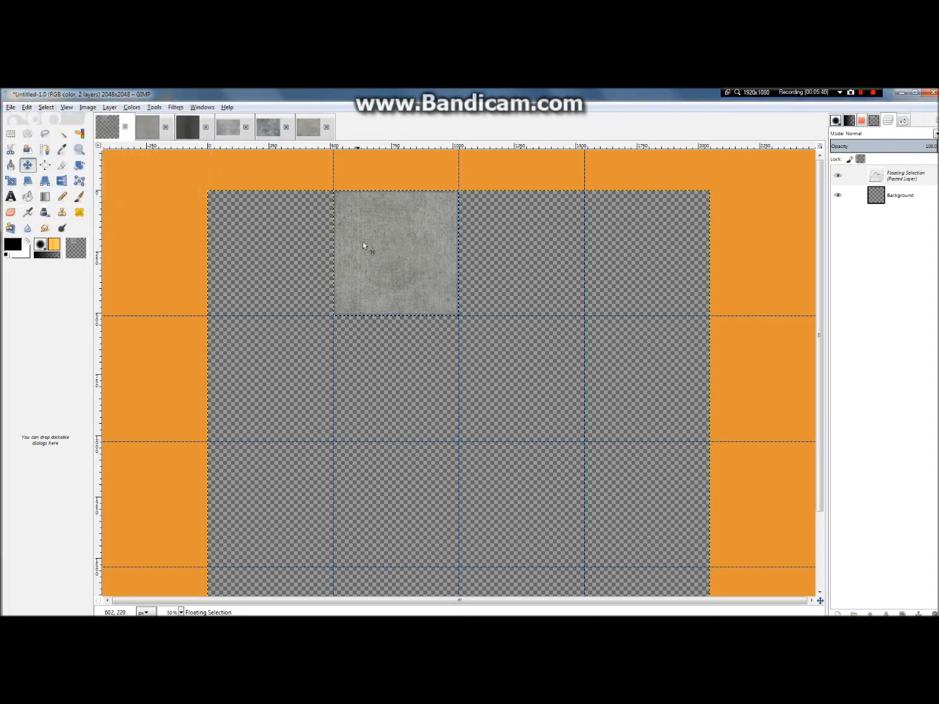
Step: Place the floating slab in the top-left grid cell as a new layer, and put a duplicate in the adjacent cell
left_click_drag(377, 240, 249, 239)
right_click(902, 175)
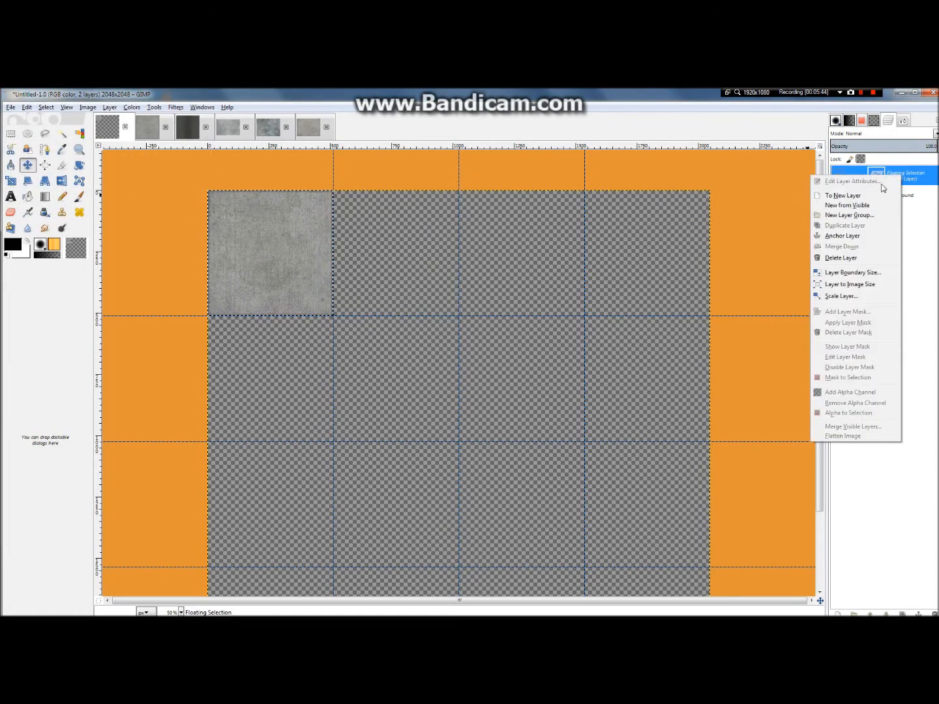
left_click(842, 195)
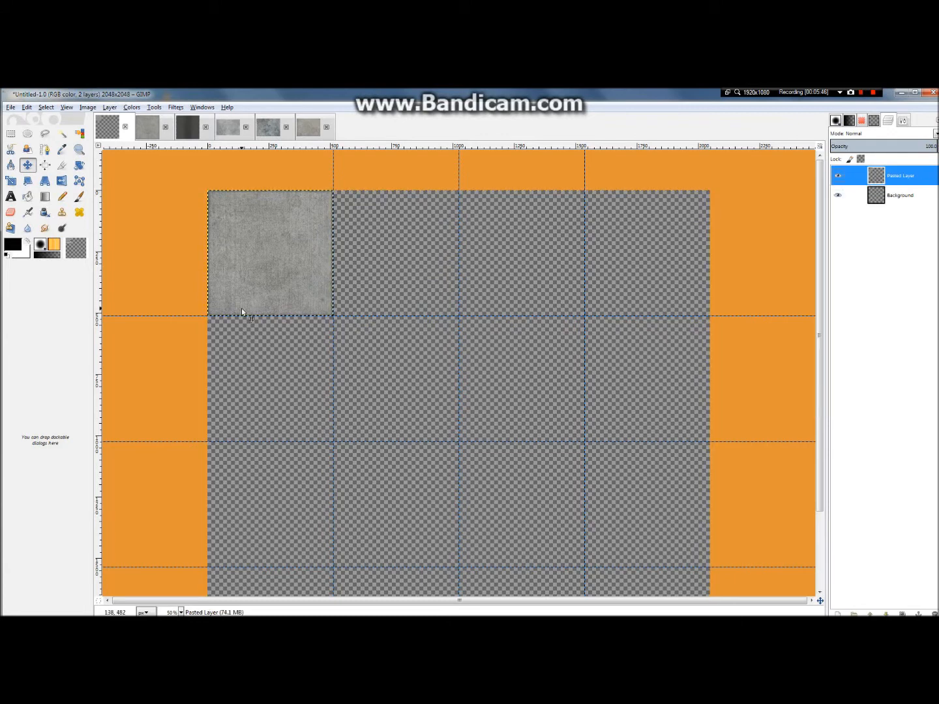
key("shift+ctrl+d")
left_click_drag(268, 243, 390, 243)
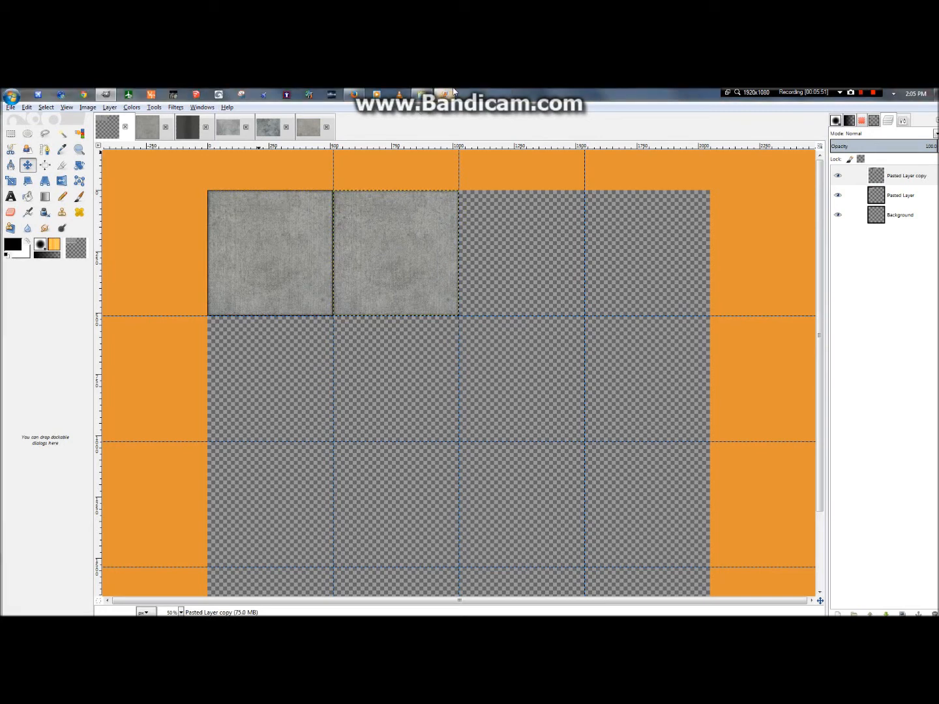
Step: Switch to Photo Gallery and examine the concrete slab pattern in the aerial airport photo
left_click(454, 93)
left_click_drag(550, 430, 439, 560)
scroll(638, 235, "down", 1)
left_click_drag(849, 239, 743, 237)
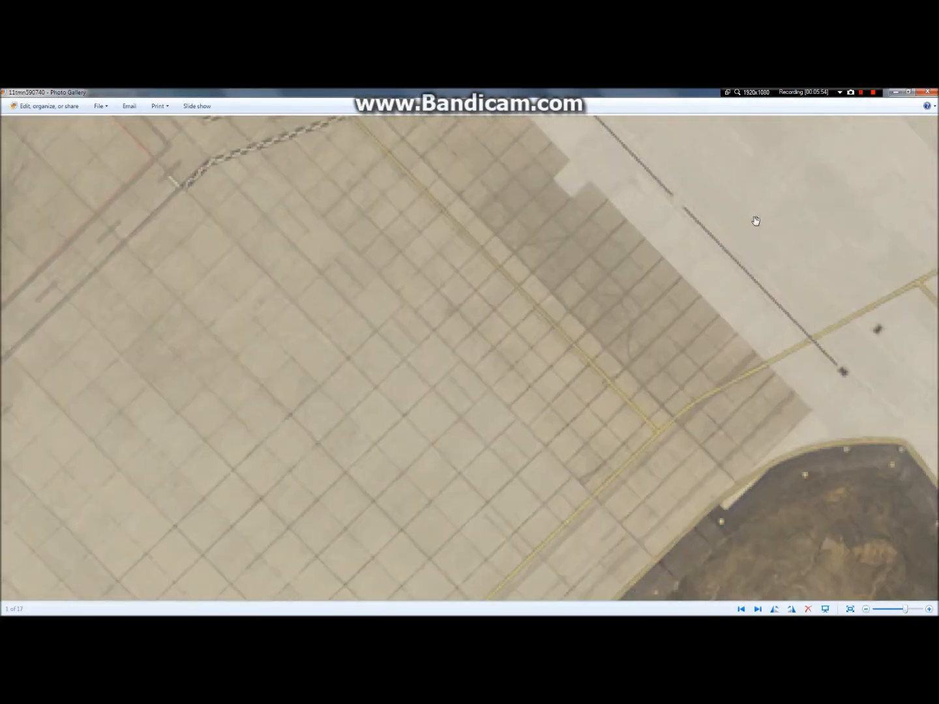
left_click(895, 92)
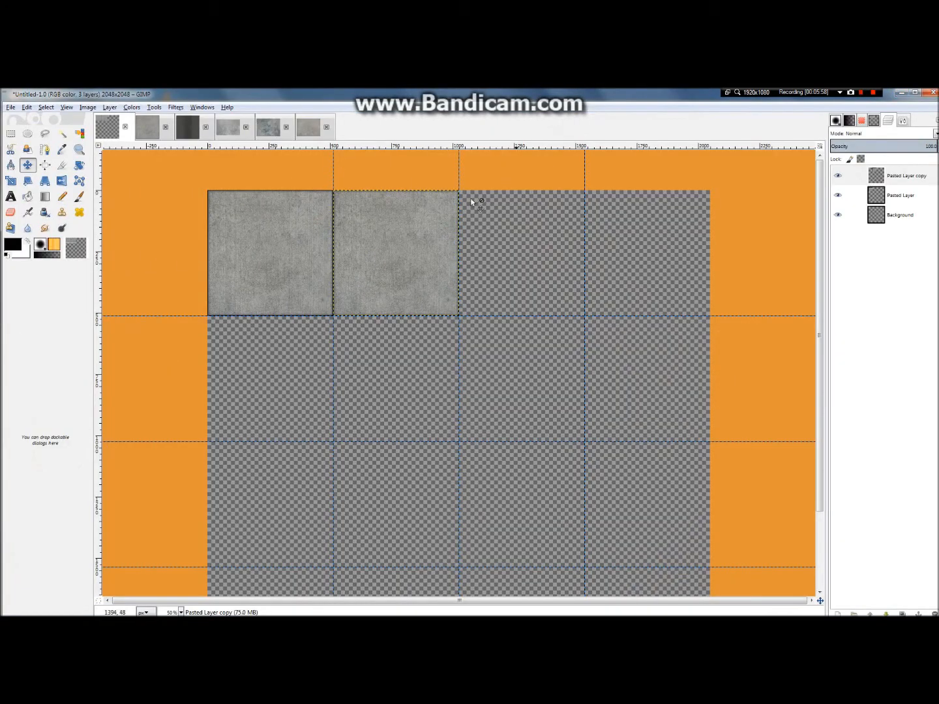
Step: Rotate the duplicated slab layer in the top row's second cell 90° clockwise
left_click(132, 107)
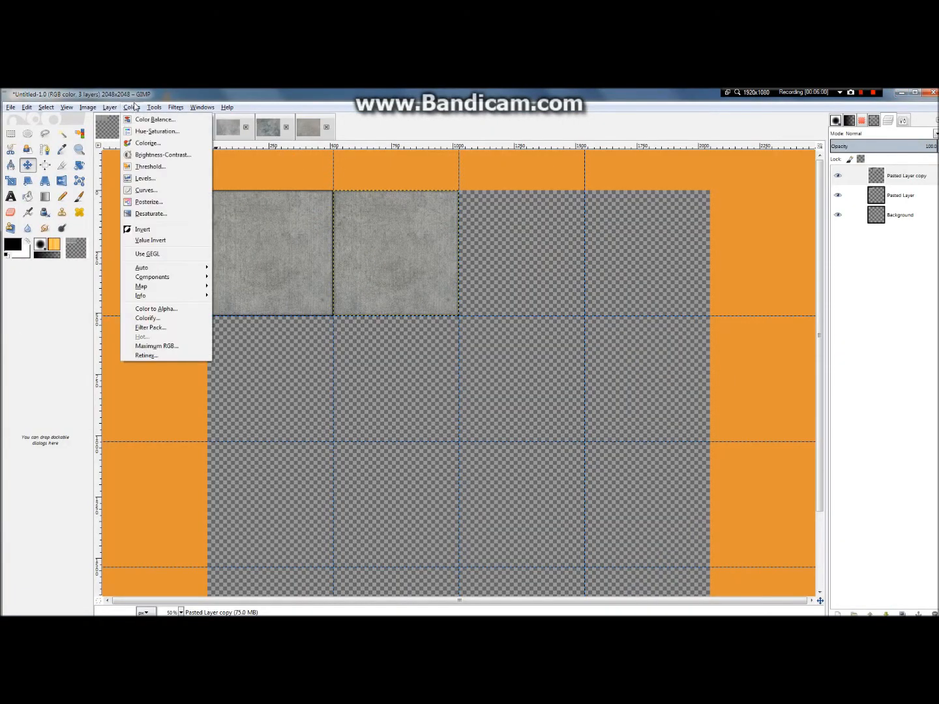
mouse_move(109, 108)
mouse_move(134, 225)
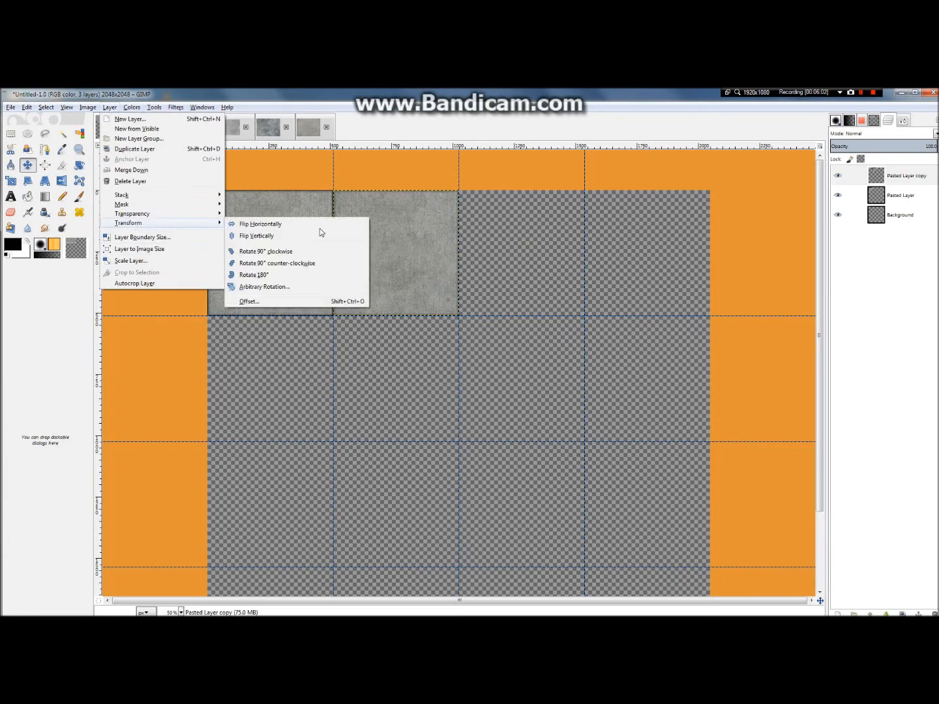
left_click(308, 252)
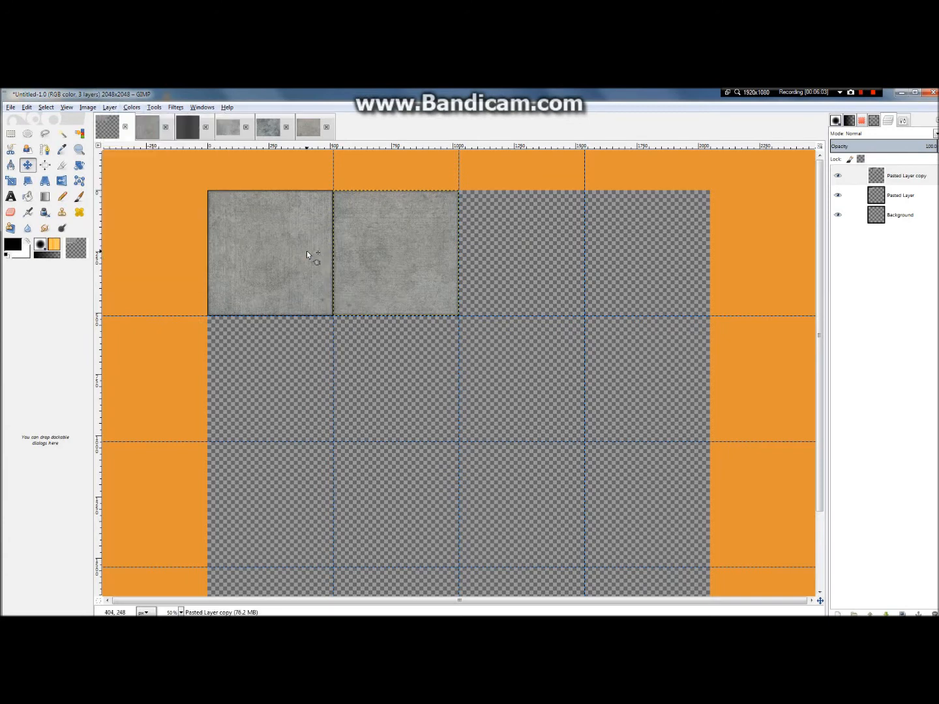
Step: Merge the two slabs into one layer and complete the top row with a merged duplicate of the pair
right_click(912, 180)
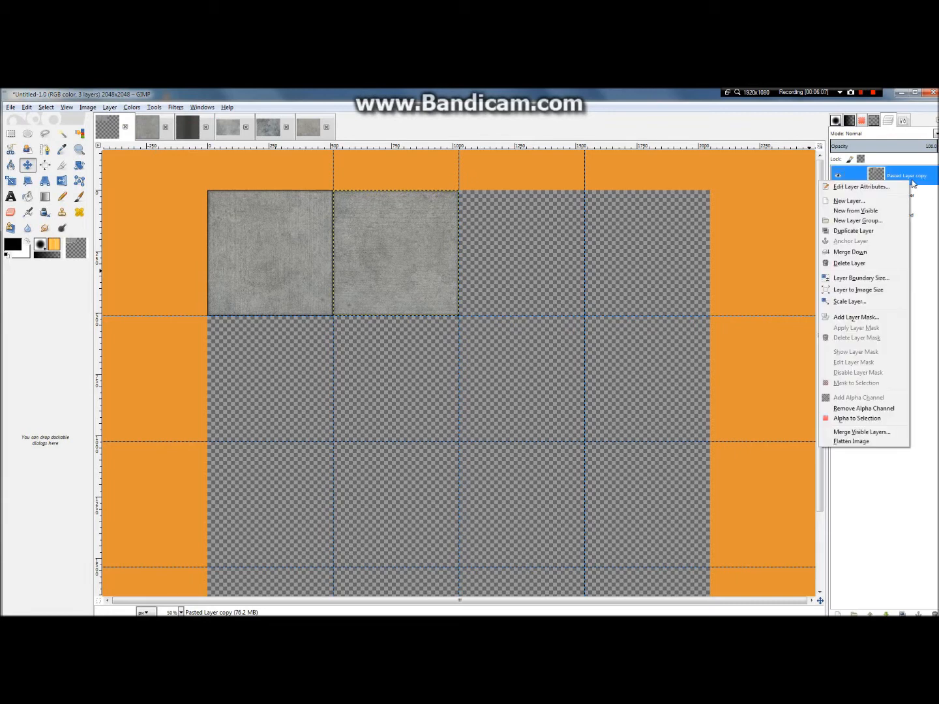
left_click(851, 251)
key("ctrl+shift+d")
left_click_drag(399, 256, 634, 271)
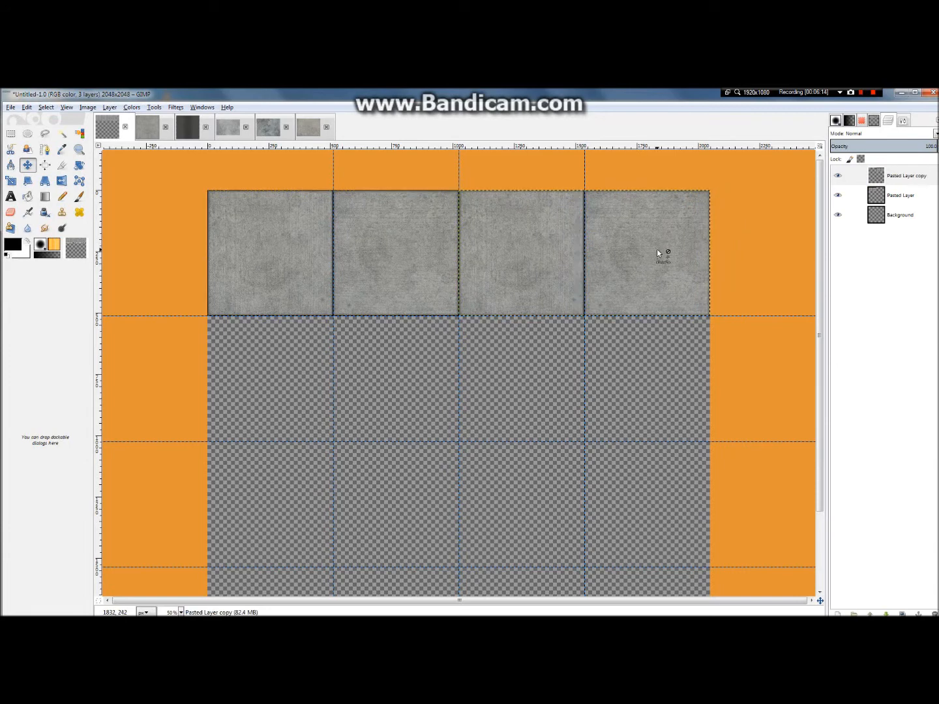
right_click(896, 186)
left_click(857, 257)
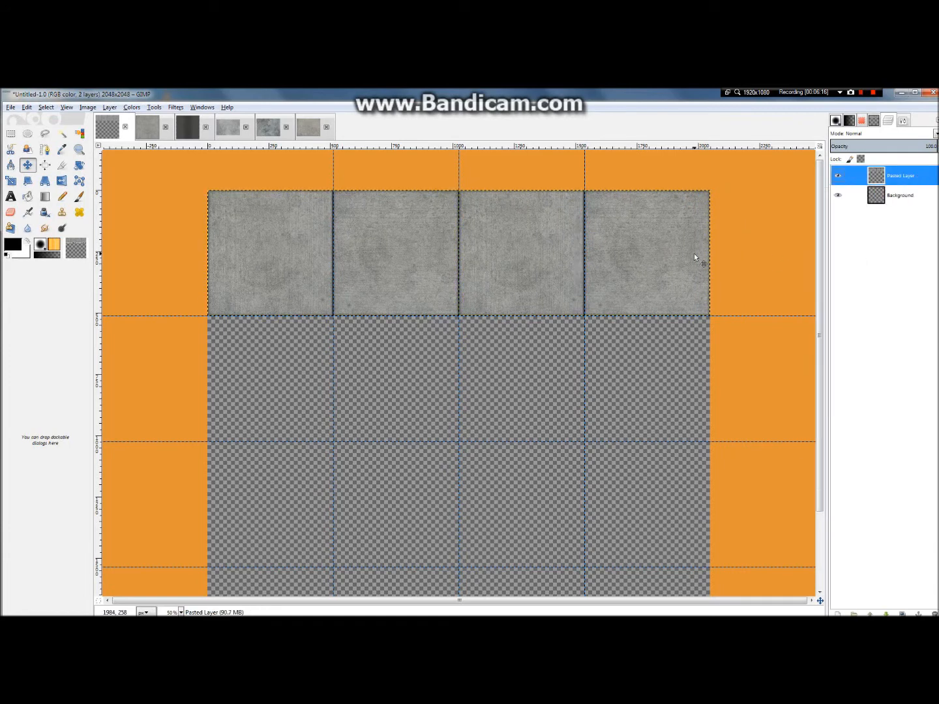
Step: Try a duplicate of the top row as a merged second row, and undo the merge and the move
key("ctrl+shift+d")
left_click_drag(643, 254, 637, 377)
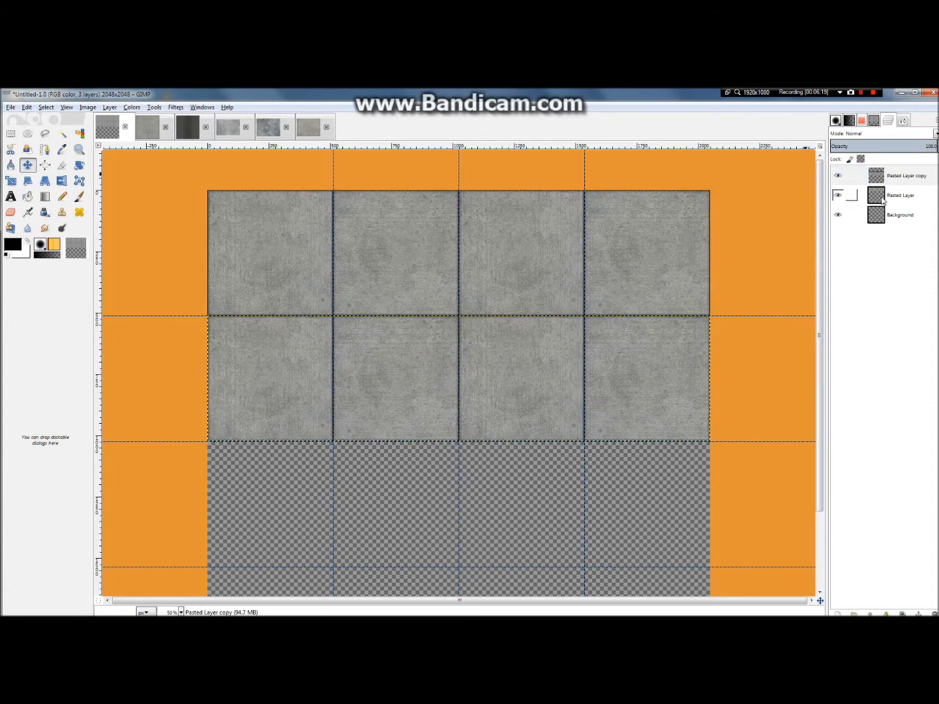
right_click(894, 177)
left_click(841, 248)
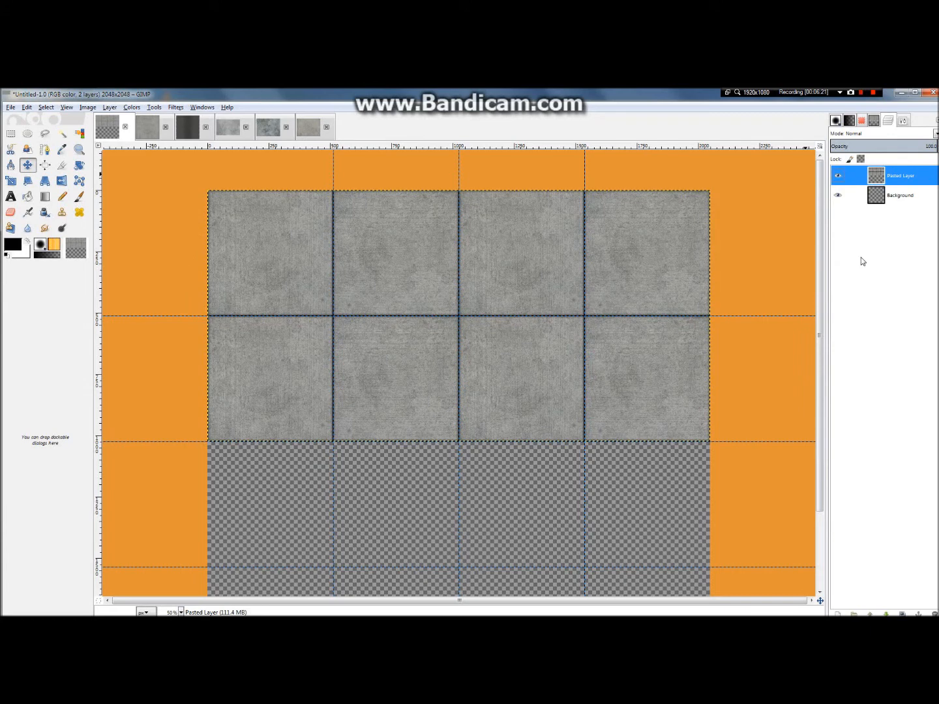
key("ctrl+z")
key("ctrl+z")
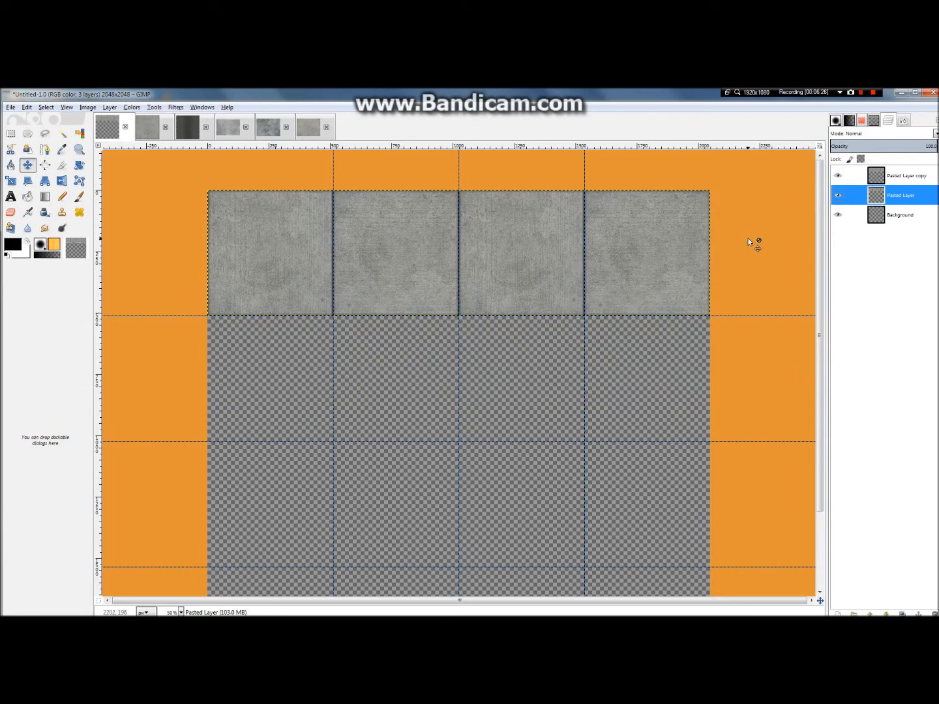
Step: Select the first slab of the top row along the guides and copy it onto a new layer
left_click(10, 133)
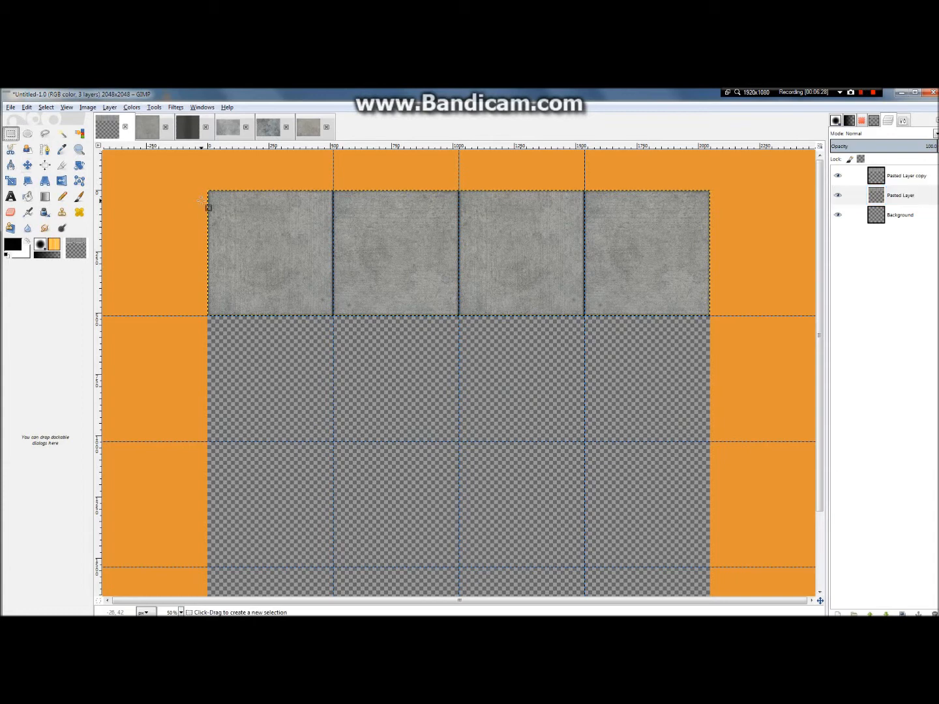
left_click_drag(210, 193, 333, 316)
left_click_drag(229, 209, 226, 205)
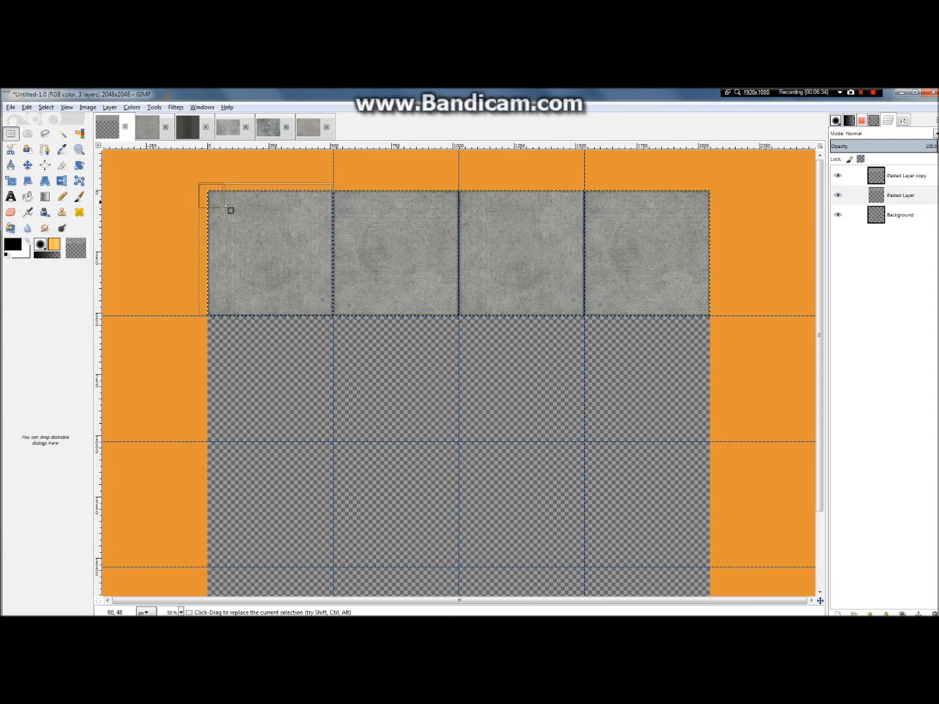
key("ctrl+c")
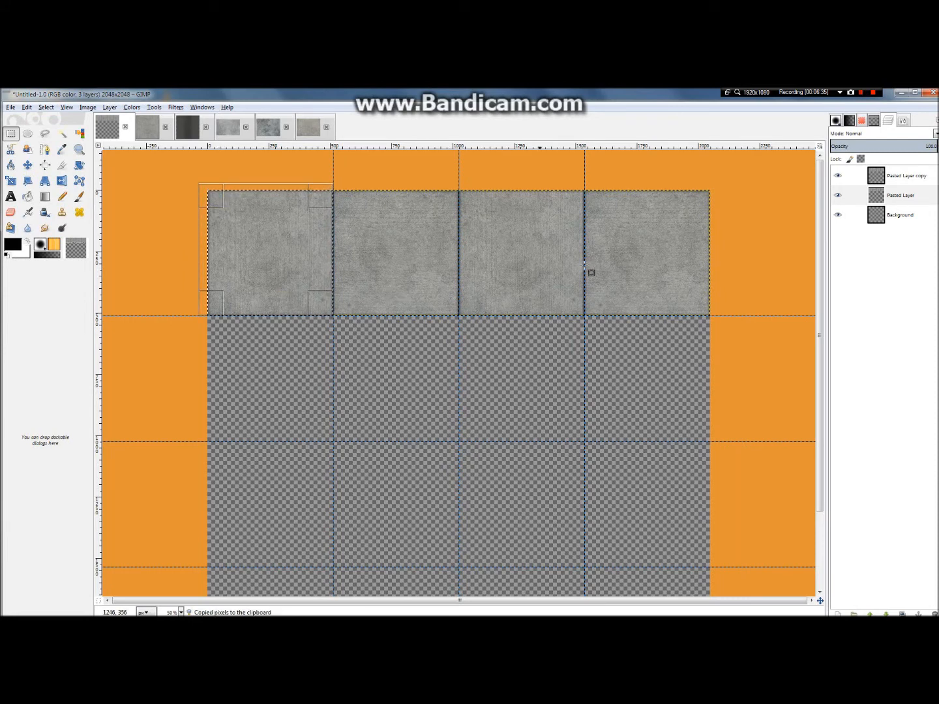
key("ctrl+v")
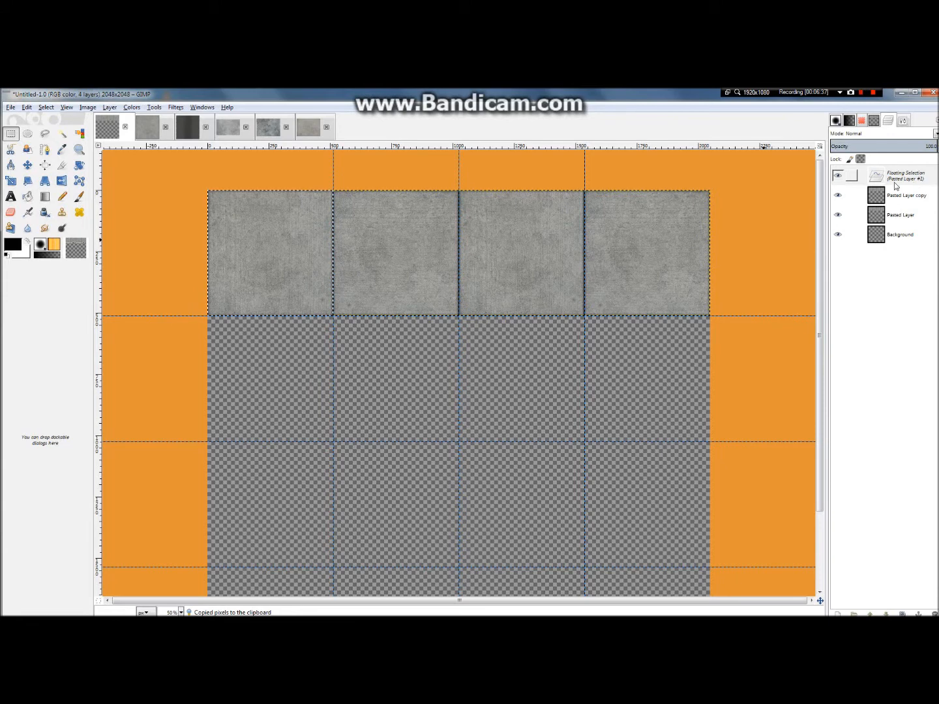
right_click(913, 177)
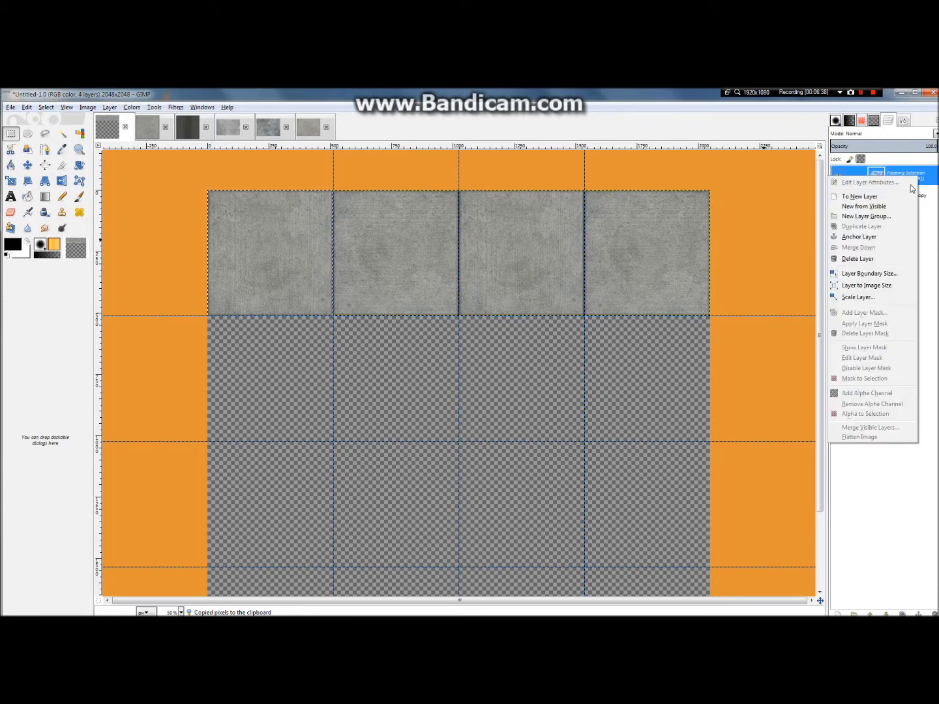
left_click(860, 196)
Step: Move the copied slab into the second cell of the second row, snapped to the guides, and inspect its joints
left_click(27, 165)
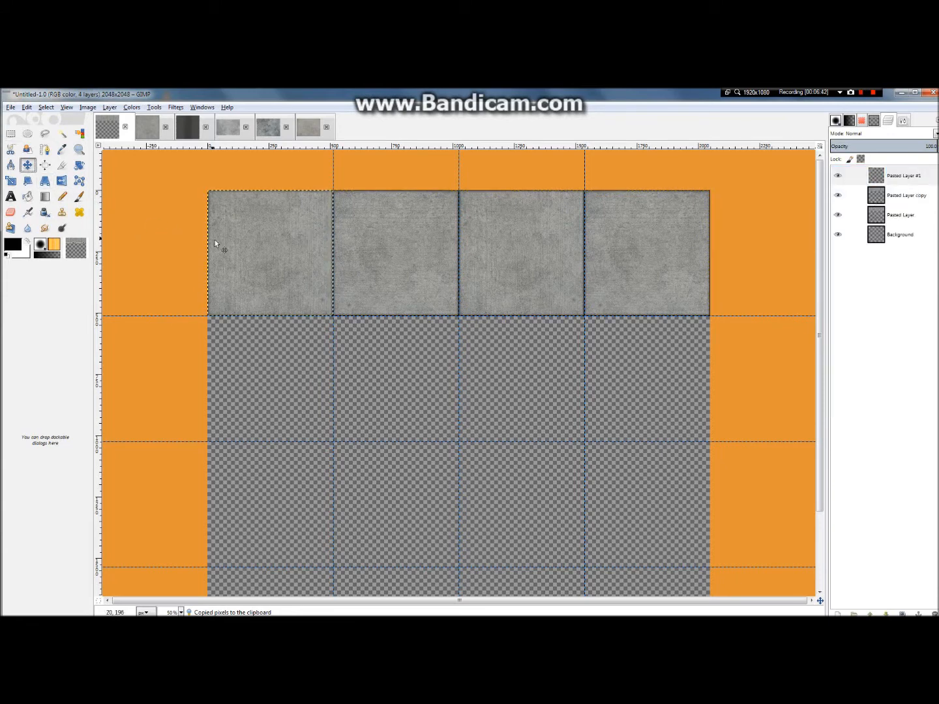
left_click_drag(244, 249, 370, 378)
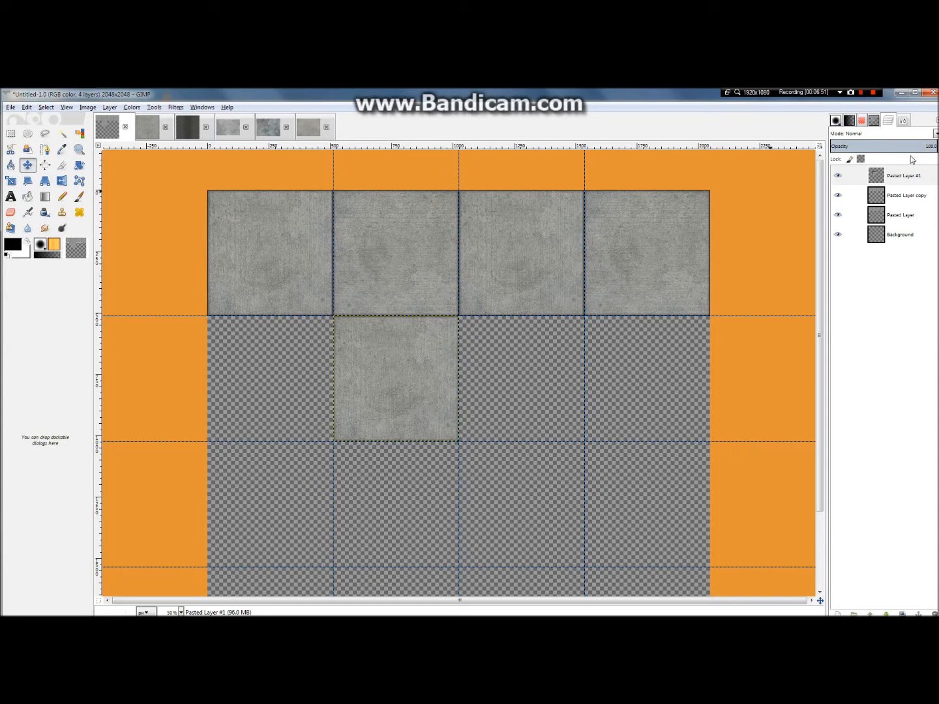
scroll(444, 271, "up", 4)
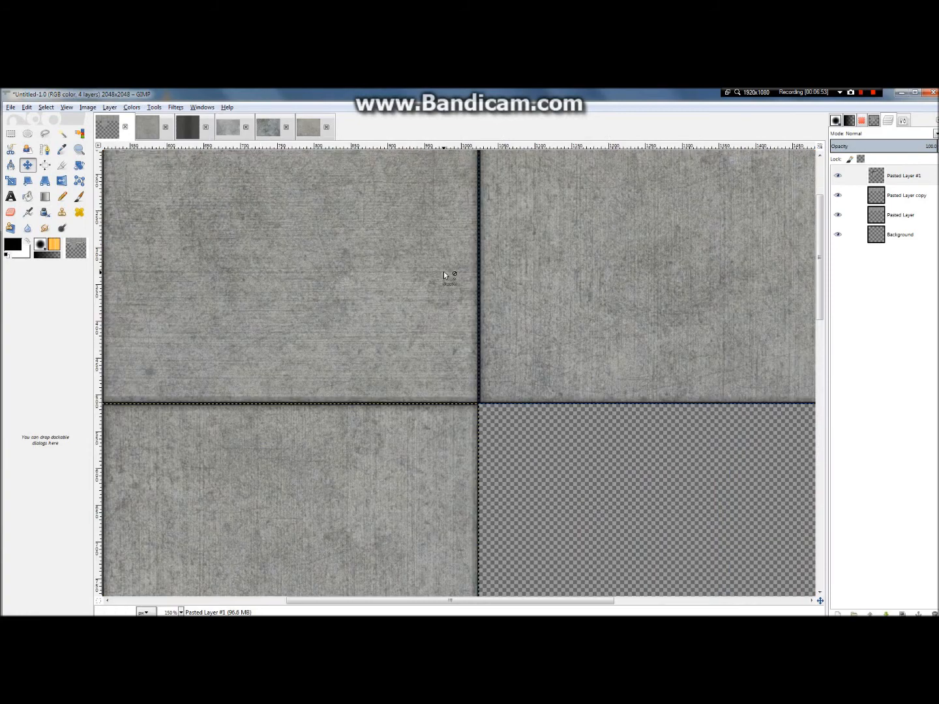
scroll(486, 296, "down", 4)
scroll(486, 297, "down", 1)
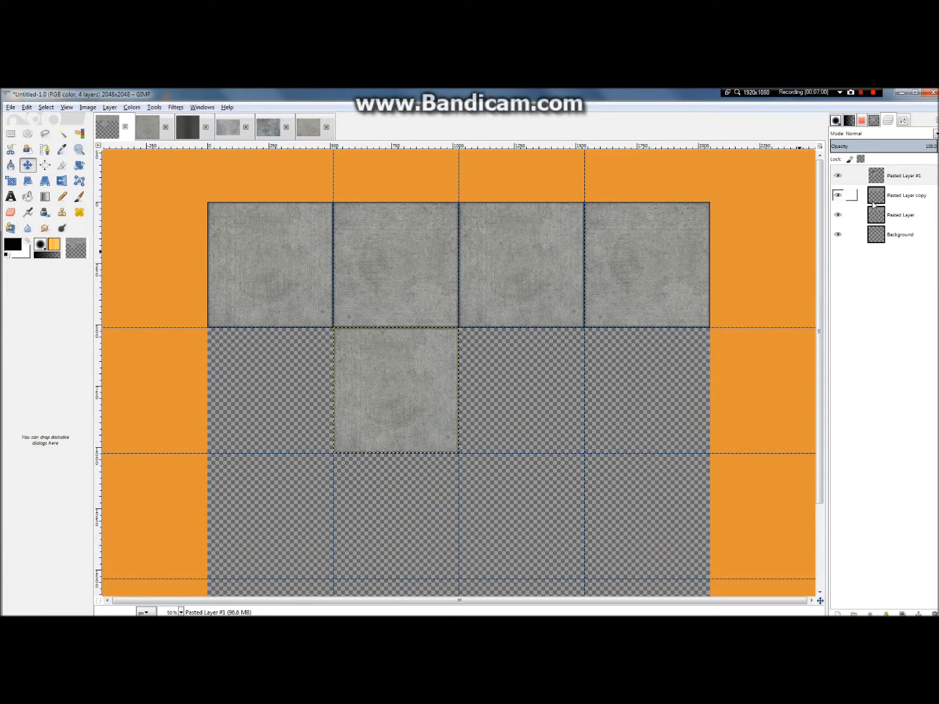
Step: Duplicate the slab into the first cell of the second row and rotate the copy 90° clockwise
key("ctrl+shift+d")
left_click_drag(420, 354, 292, 359)
left_click(110, 107)
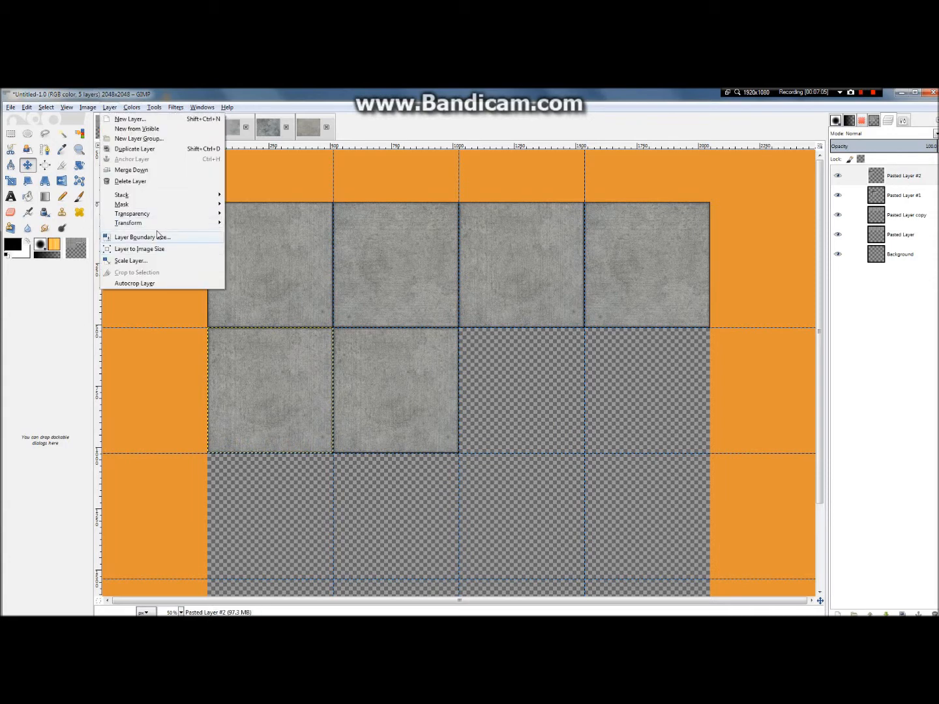
mouse_move(156, 224)
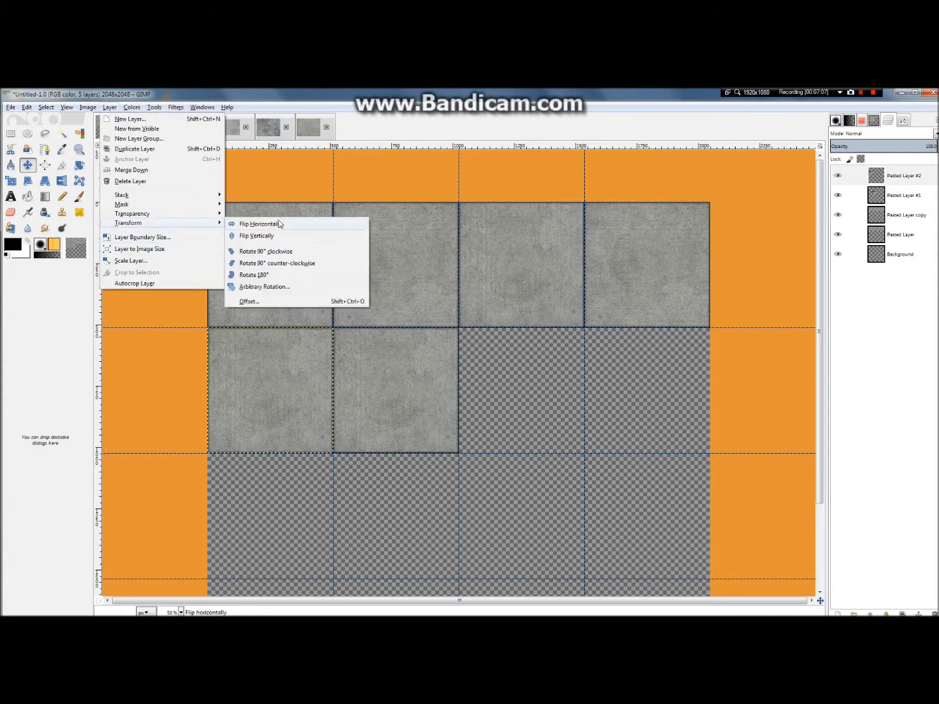
left_click(287, 253)
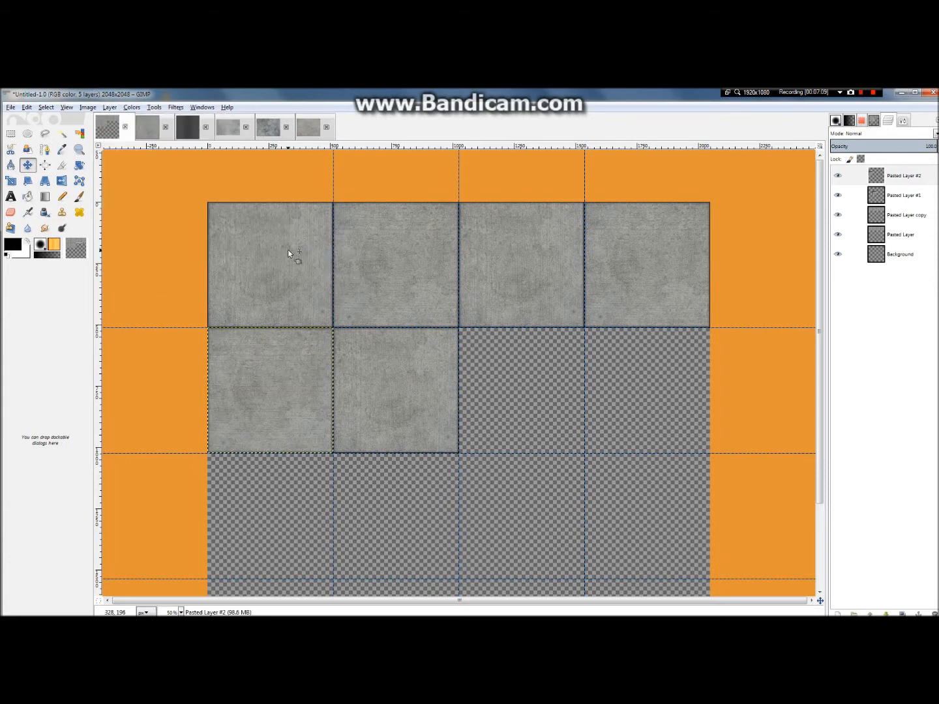
Step: Merge the two second-row slabs and complete that row with a merged duplicate of the pair
right_click(894, 182)
left_click(858, 265)
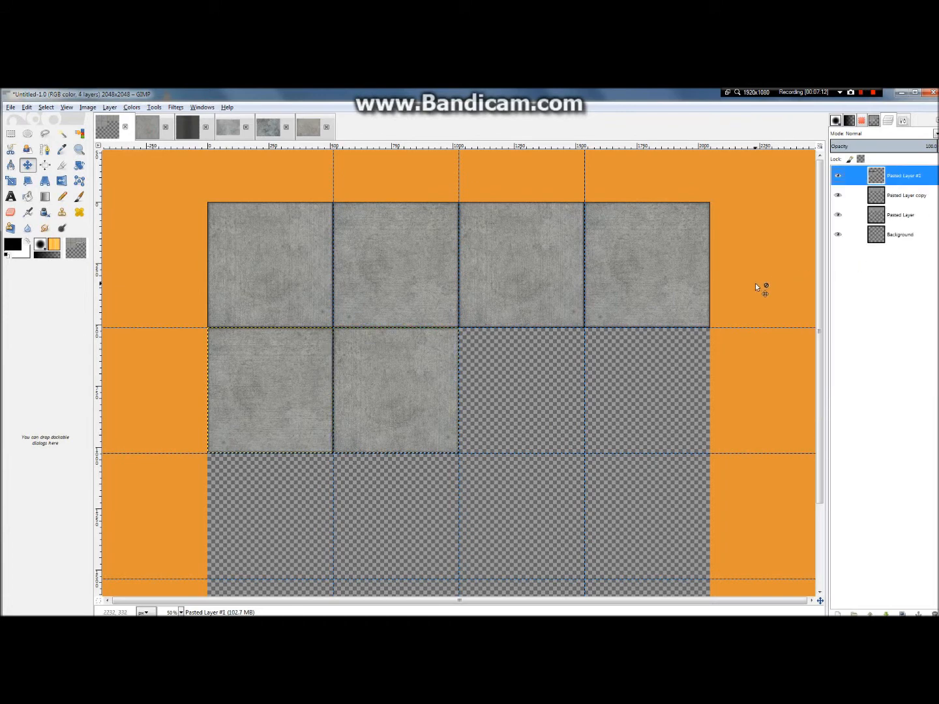
key("ctrl+v")
left_click_drag(390, 390, 647, 387)
right_click(885, 177)
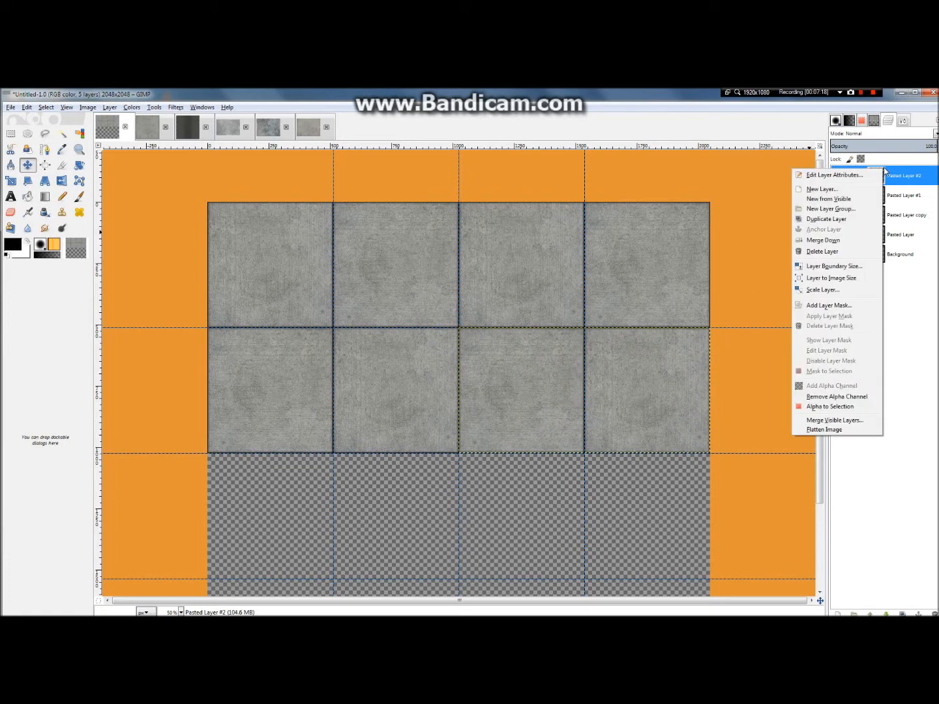
left_click(831, 243)
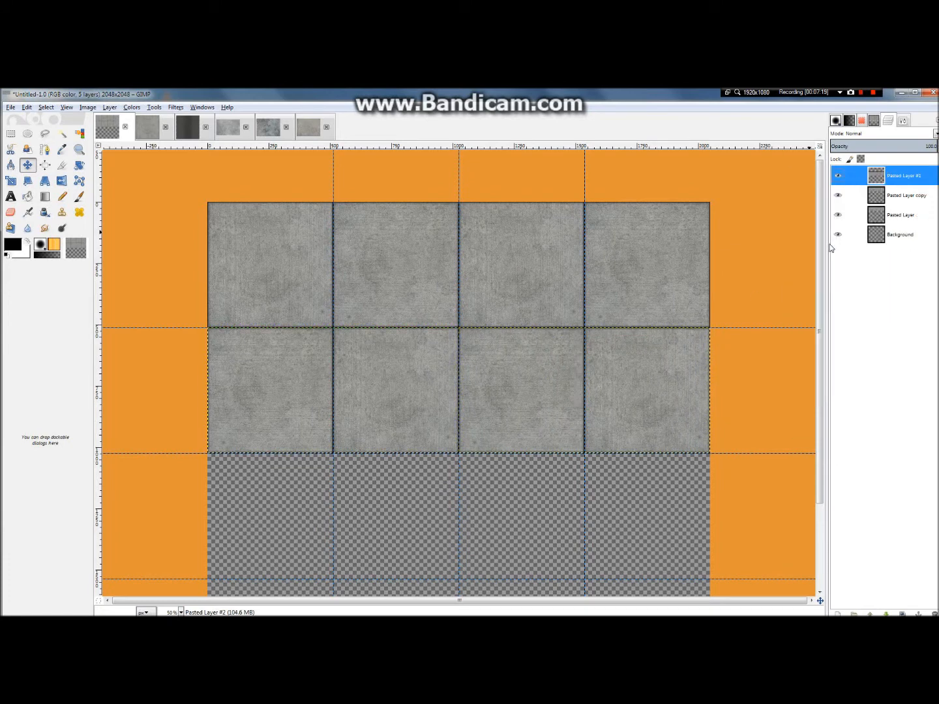
Step: Duplicate the top row's layer copy and move the duplicate into the third row of the grid
left_click(881, 195)
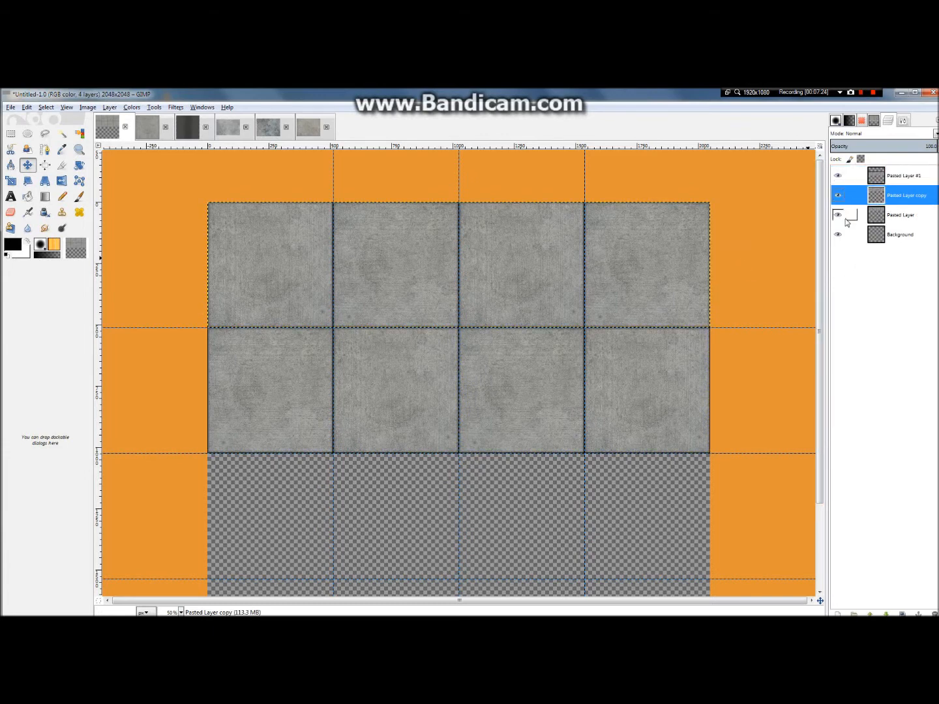
key("shift+ctrl+d")
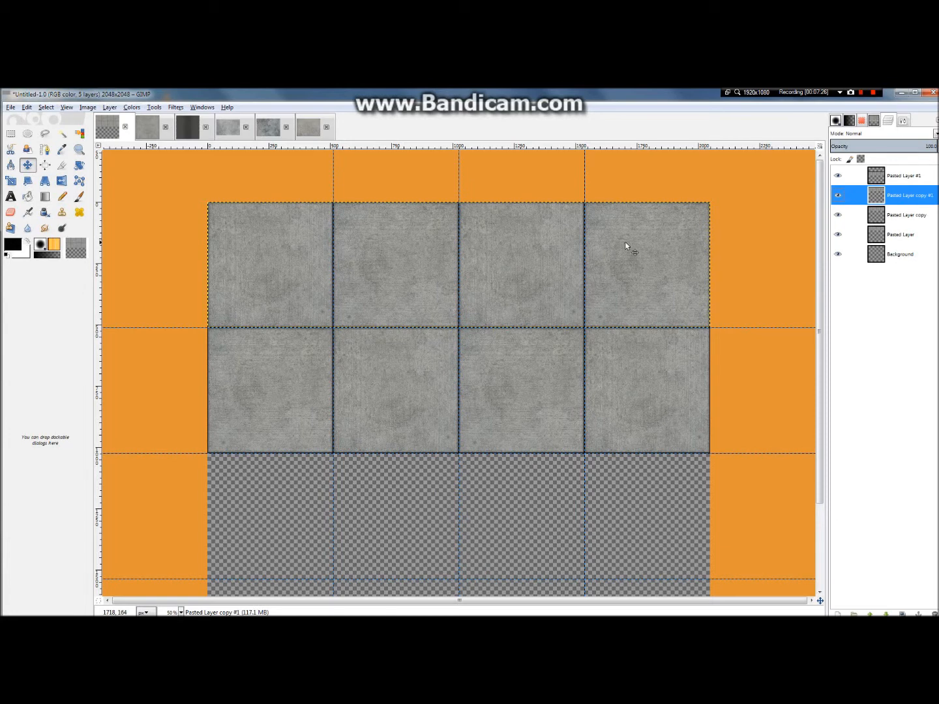
left_click_drag(540, 253, 540, 502)
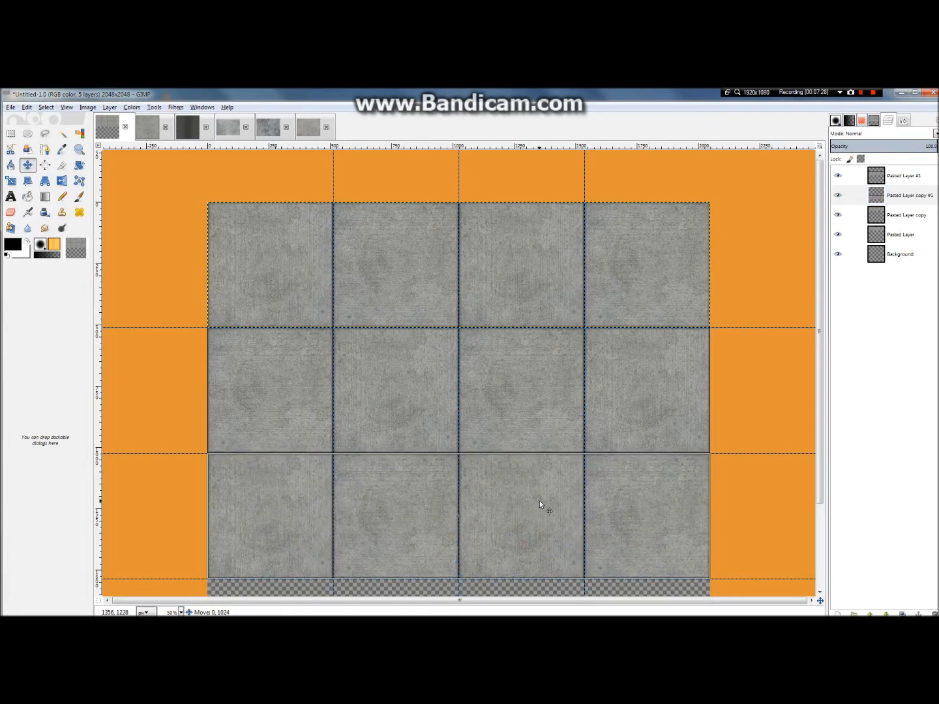
left_click(896, 220)
left_click(895, 203)
left_click(897, 221)
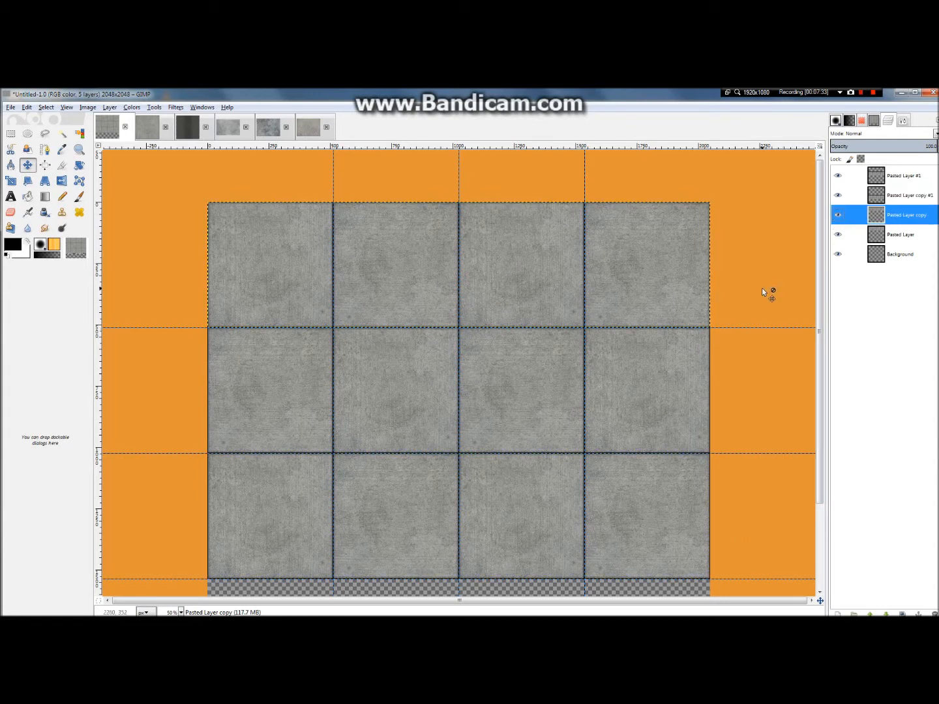
key("shift+ctrl+d")
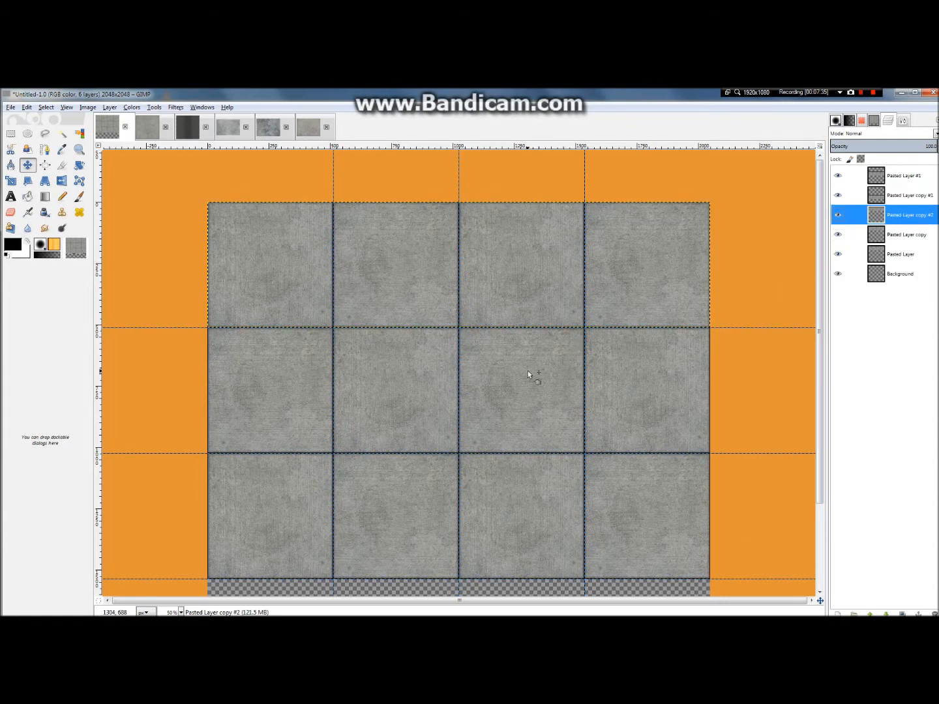
key("minus")
mouse_move(500, 345)
left_mouse_down()
mouse_move(498, 392)
mouse_move(501, 345)
left_mouse_up()
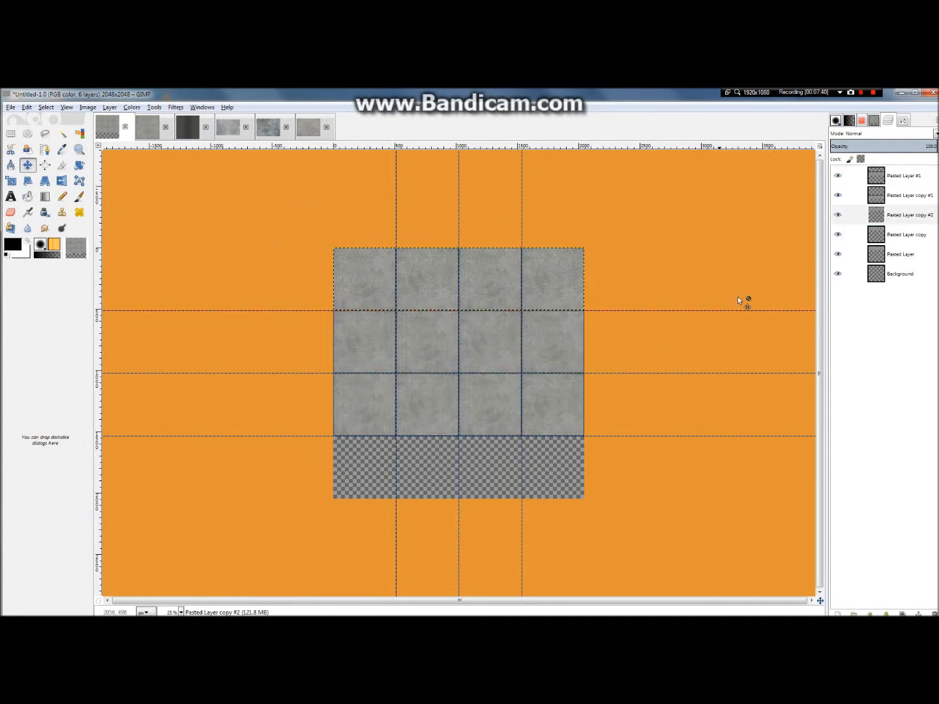
key("ctrl+z")
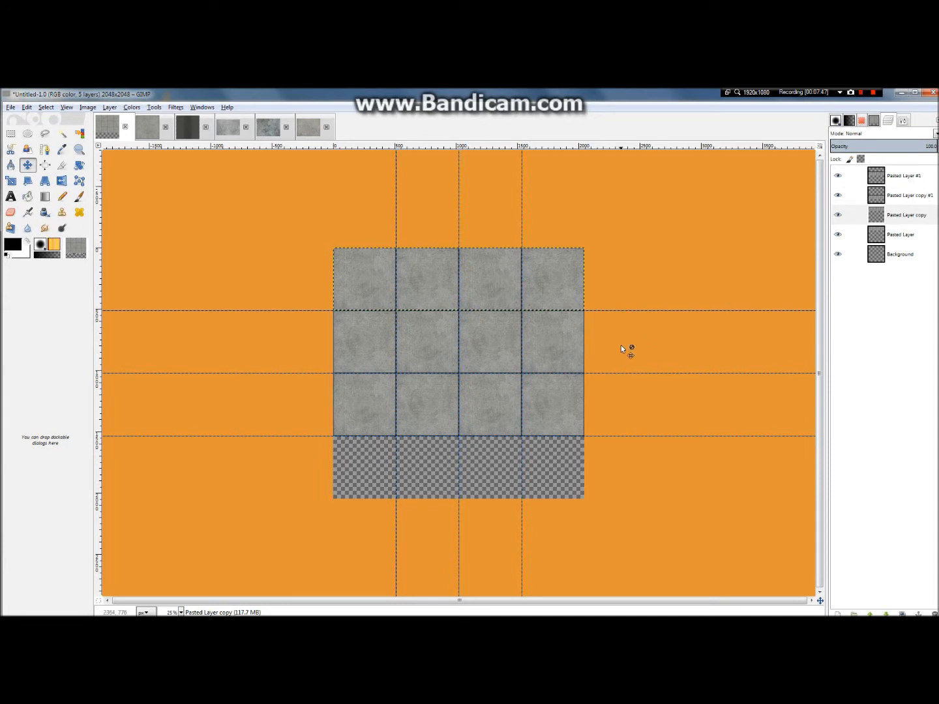
Step: Copy the second-row slab layer, paste it as a new layer and move it into the fourth row of the grid
left_click(562, 333)
left_click(839, 236)
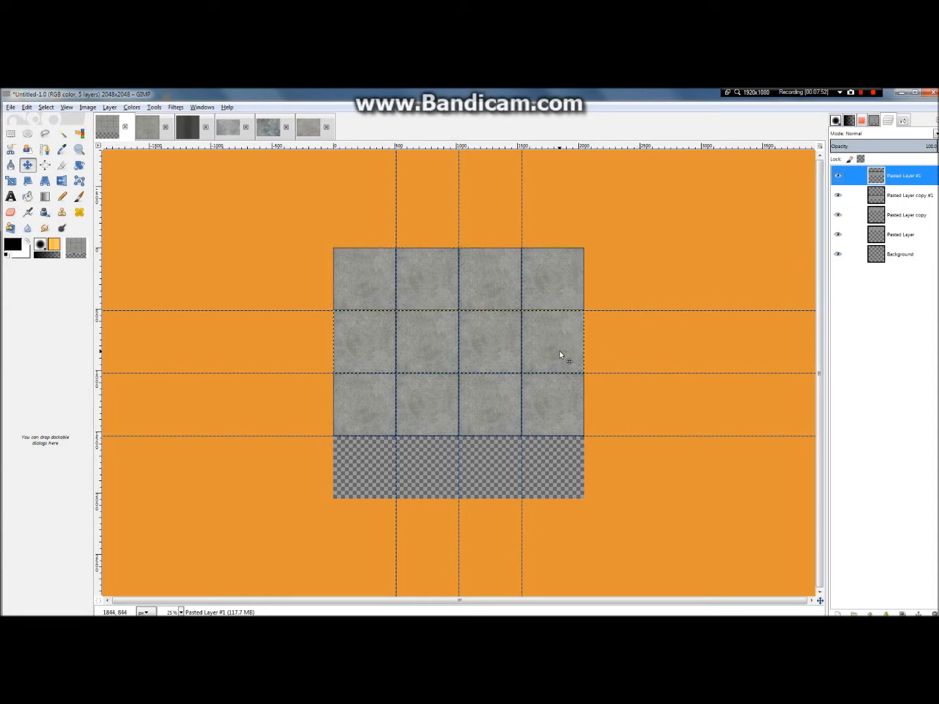
key("ctrl+v")
key("ctrl+shift+n")
left_click_drag(560, 351, 557, 471)
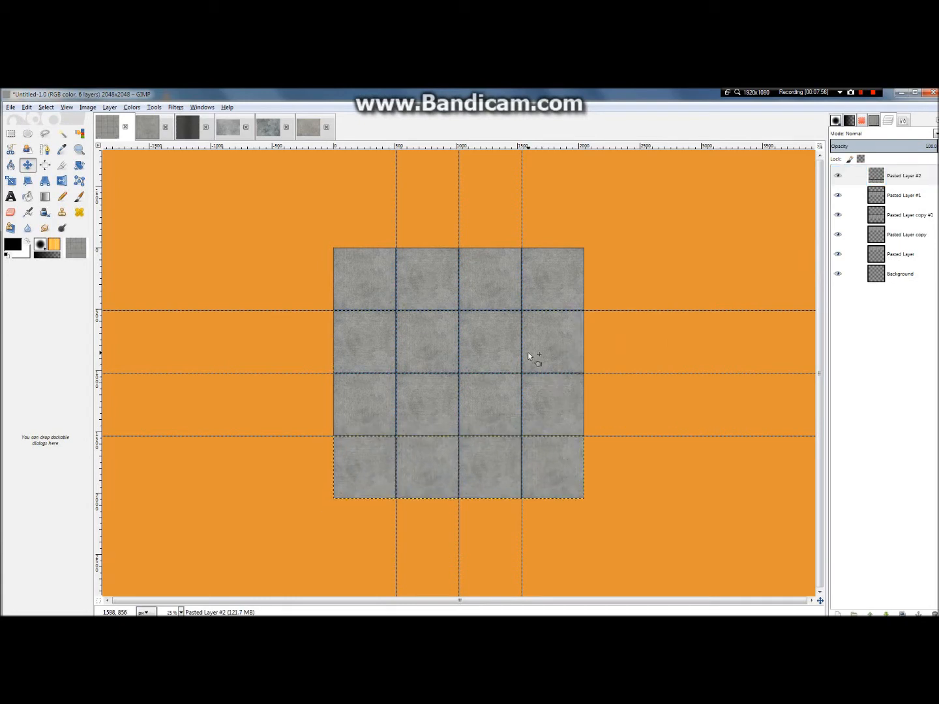
Step: Examine the full 4 × 4 slab grid up close and from afar for clean joints and visible pattern repetition
scroll(481, 397, "up", 6)
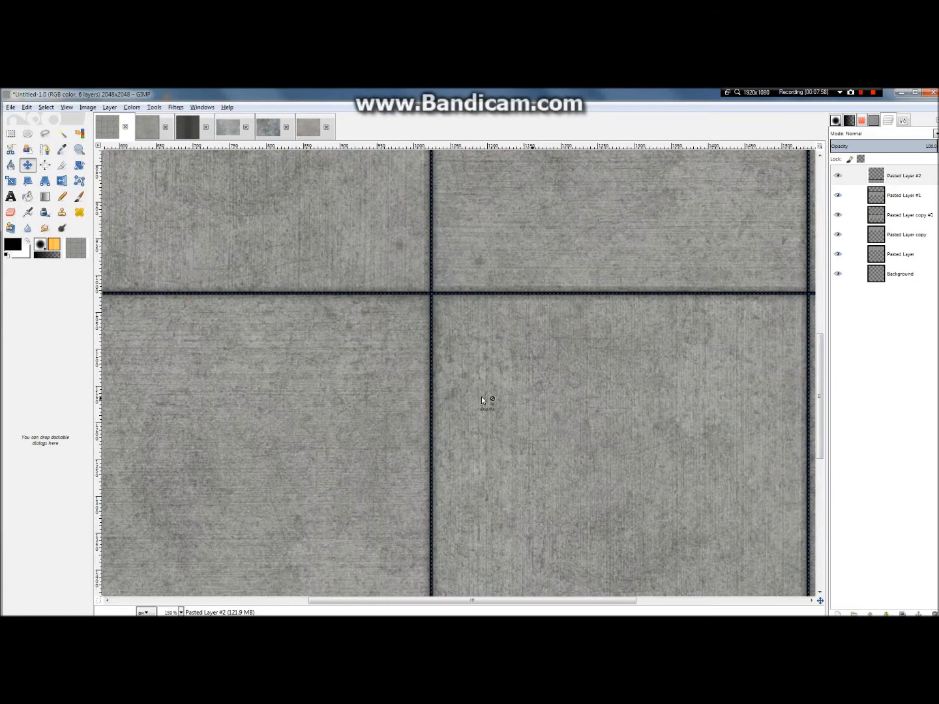
scroll(481, 396, "down", 6)
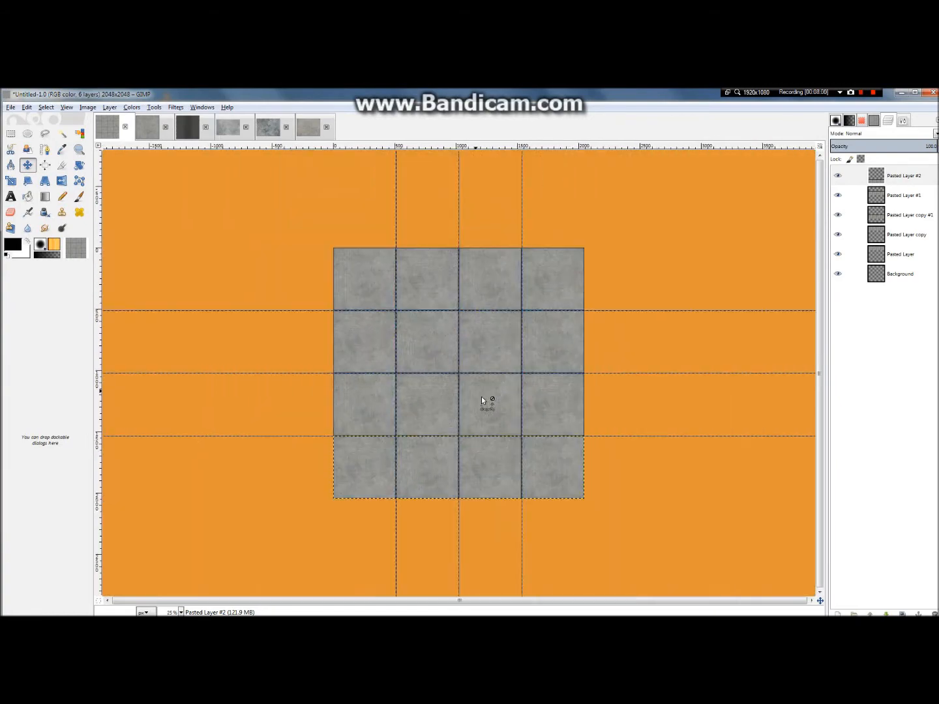
scroll(384, 358, "up", 2)
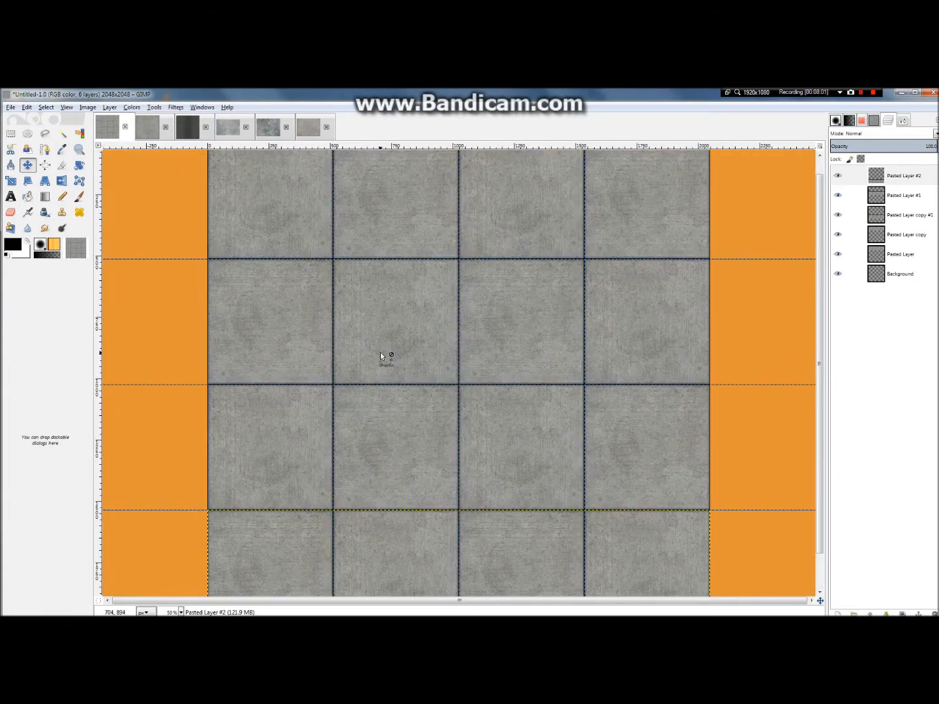
scroll(382, 354, "down", 1)
scroll(483, 378, "up", 3)
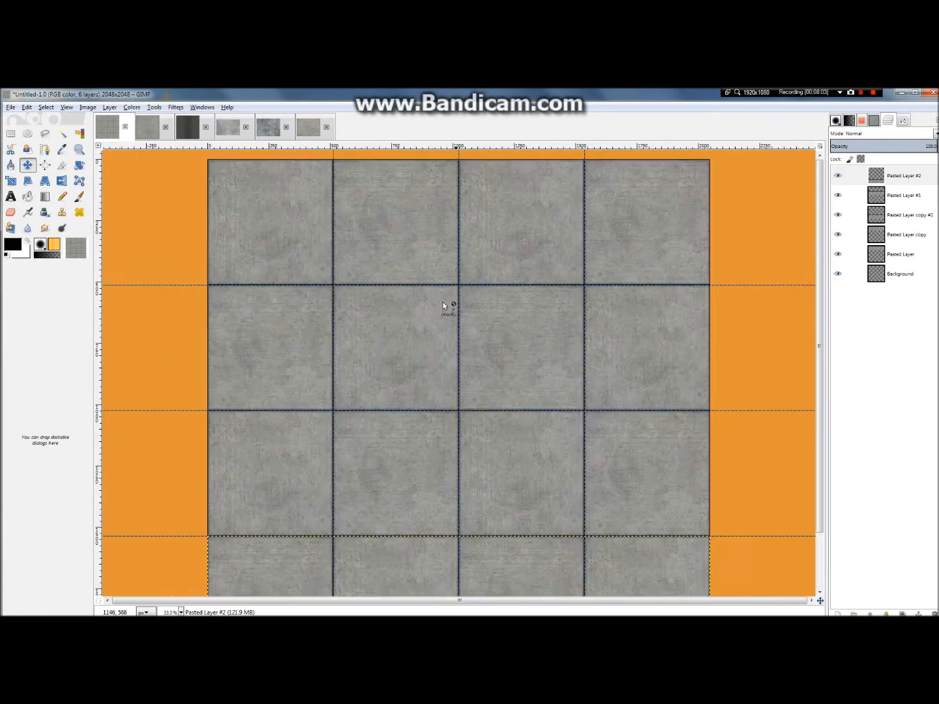
scroll(531, 361, "down", 2)
scroll(484, 367, "down", 2)
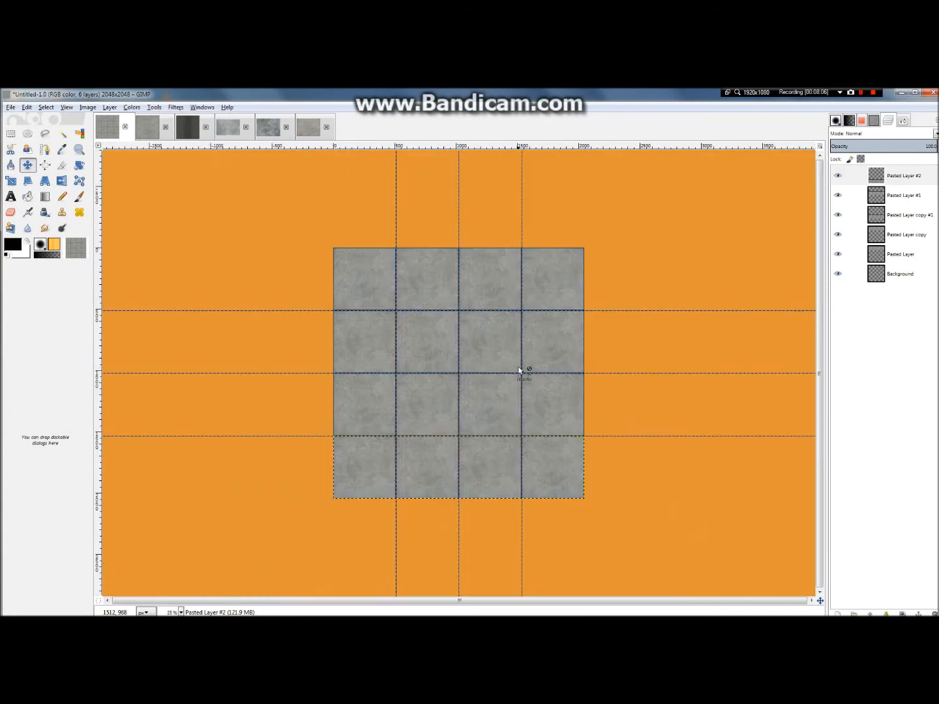
scroll(455, 424, "up", 4)
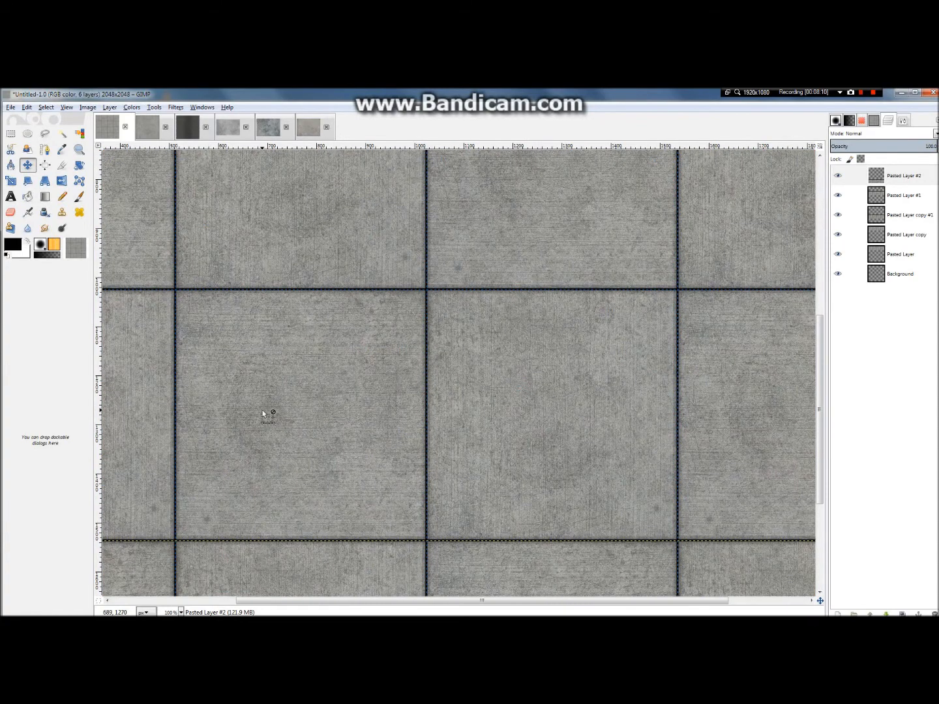
scroll(273, 422, "down", 2)
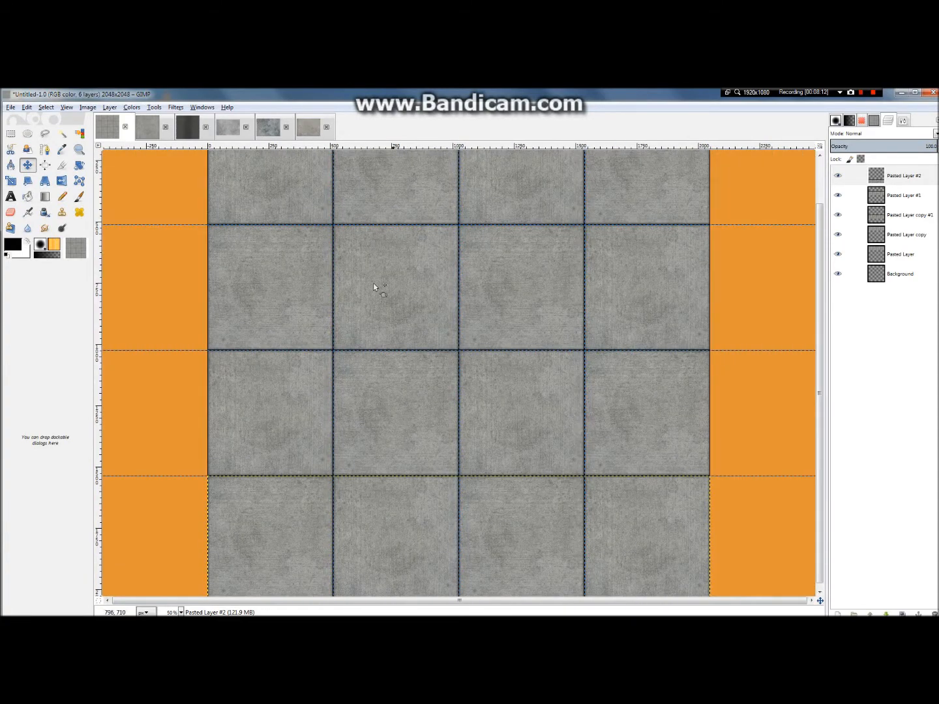
scroll(421, 432, "down", 3)
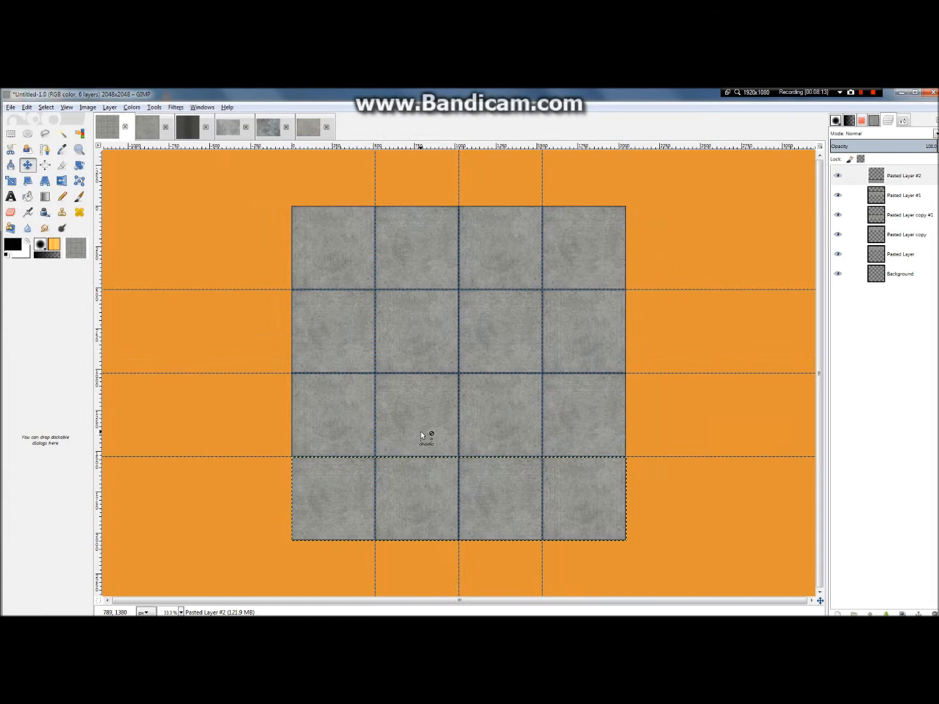
scroll(416, 449, "up", 5)
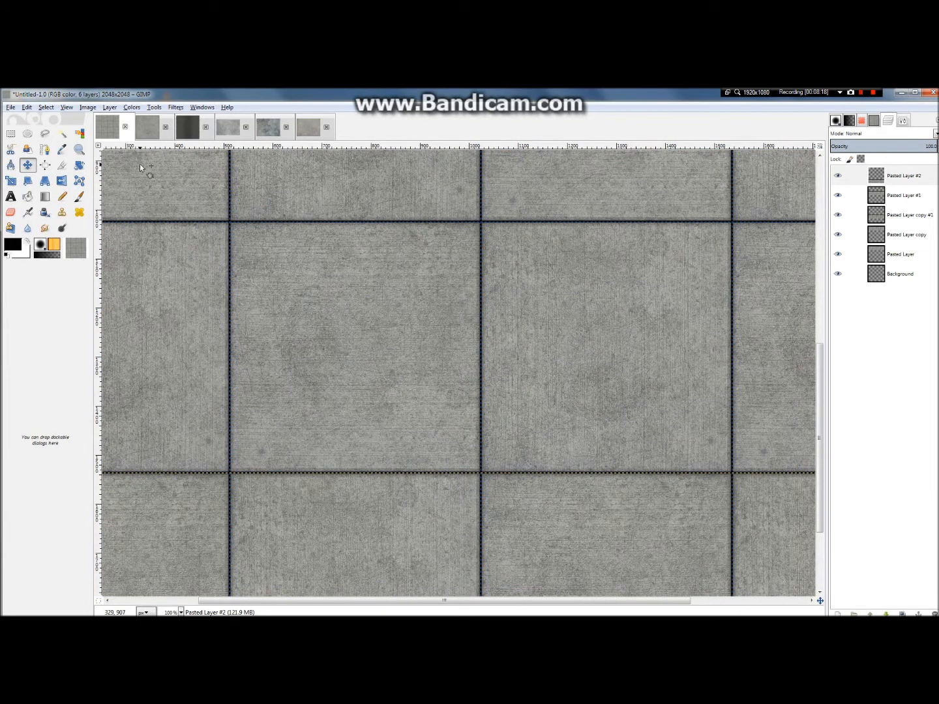
Step: In the 512 × 512 slab image, raise the stain layer Pasted Layer #1 to 100% opacity with the Smudge tool active
left_click(147, 132)
left_click(851, 254)
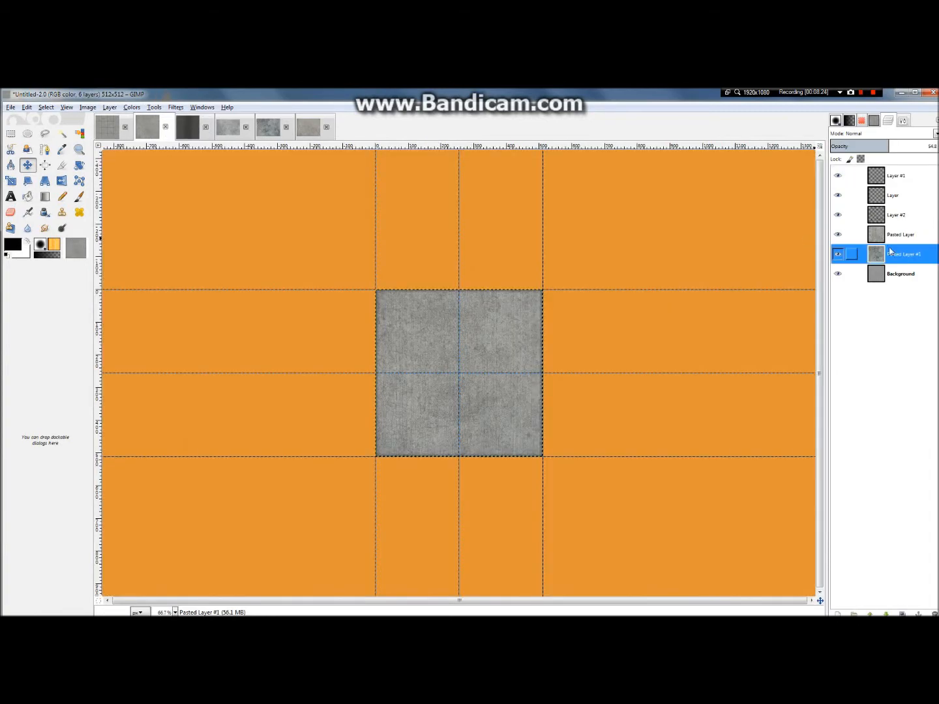
key("1")
key("2")
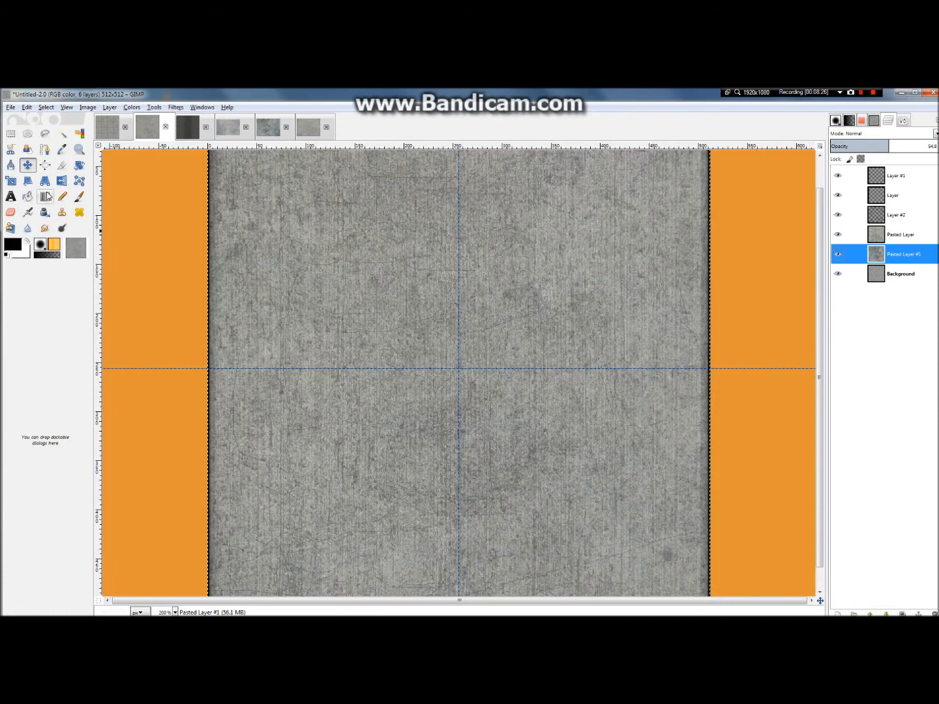
left_click(44, 228)
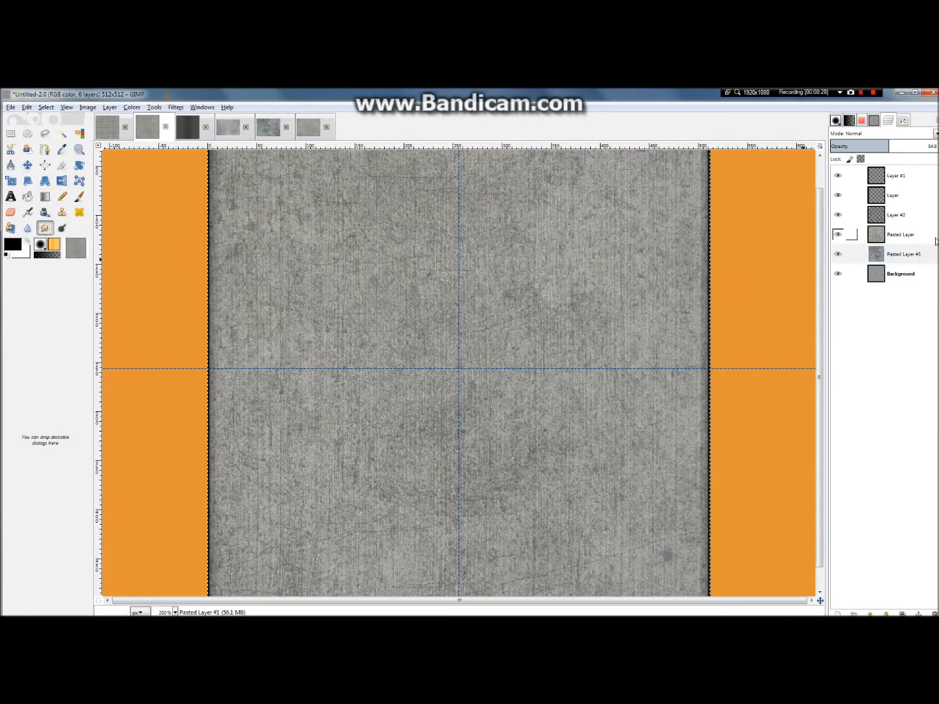
left_click_drag(890, 146, 932, 146)
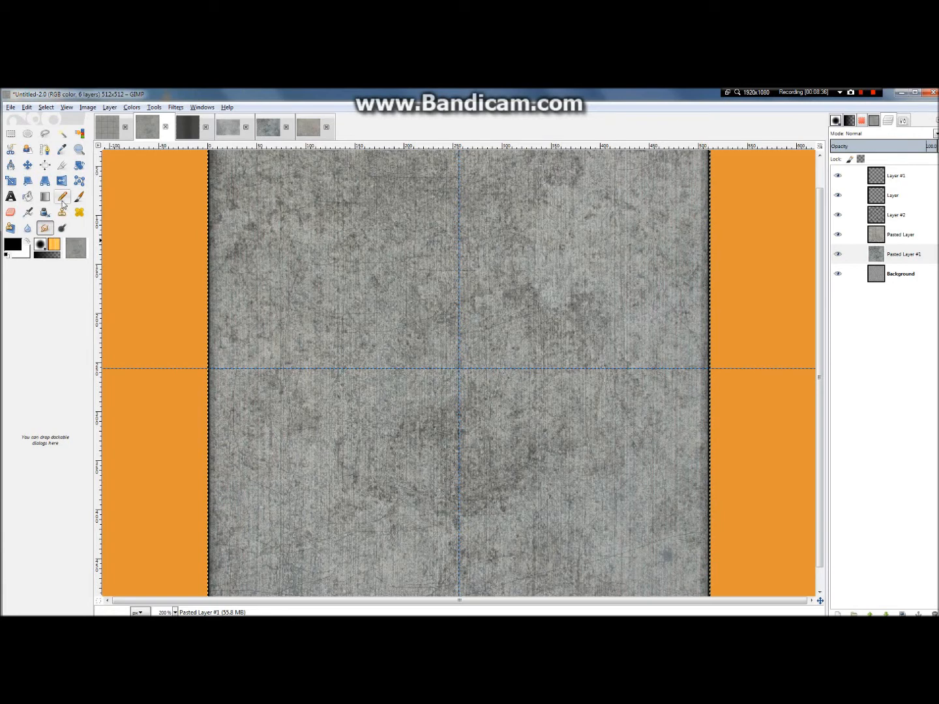
Step: Set the Smudge brush size to 179.39 and smudge the dark stain just below the slab's centre
left_click(904, 120)
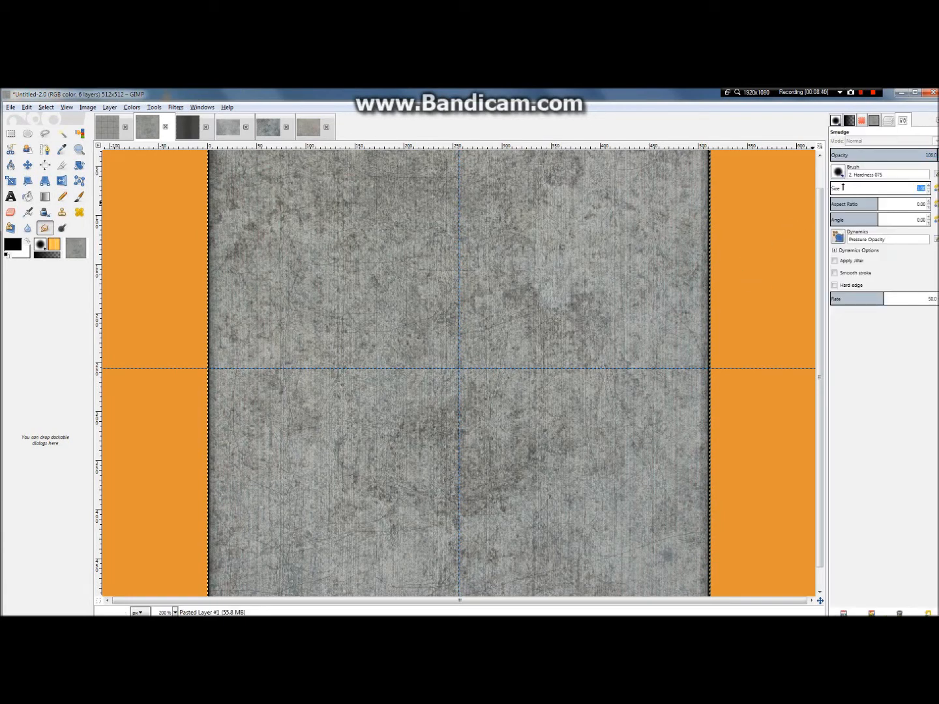
left_click(846, 189)
mouse_move(522, 450)
left_mouse_down()
mouse_move(491, 490)
mouse_move(468, 485)
left_mouse_up()
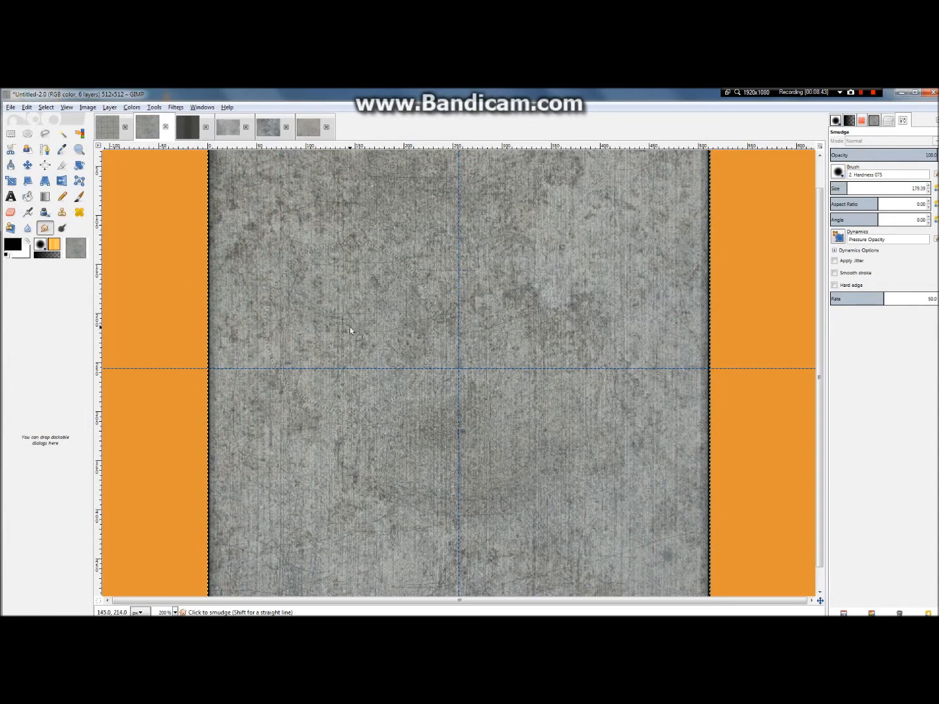
scroll(349, 327, "down", 3)
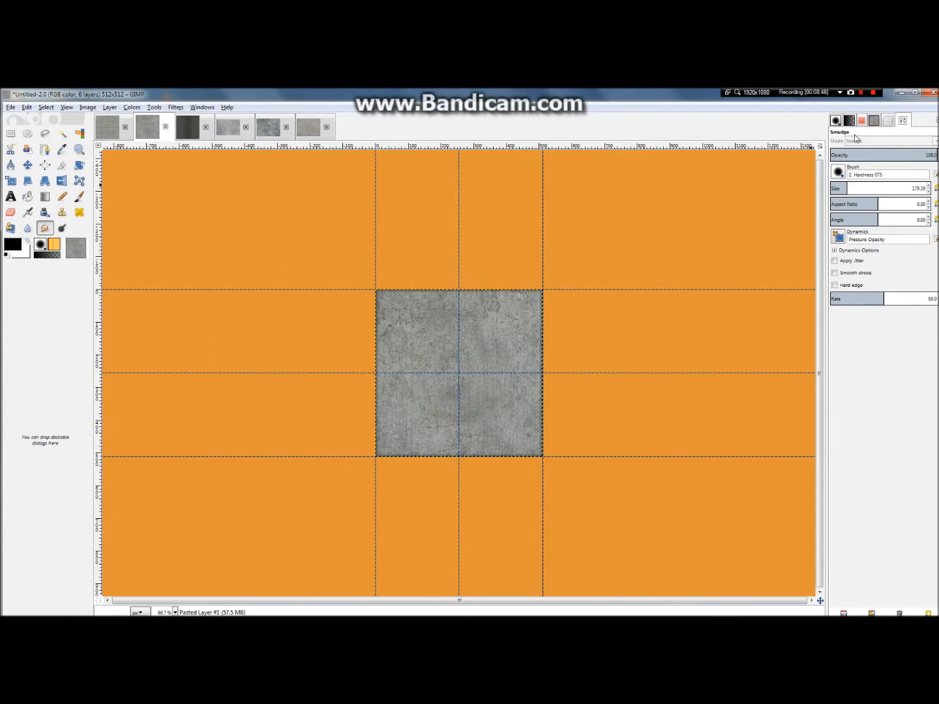
left_click(889, 122)
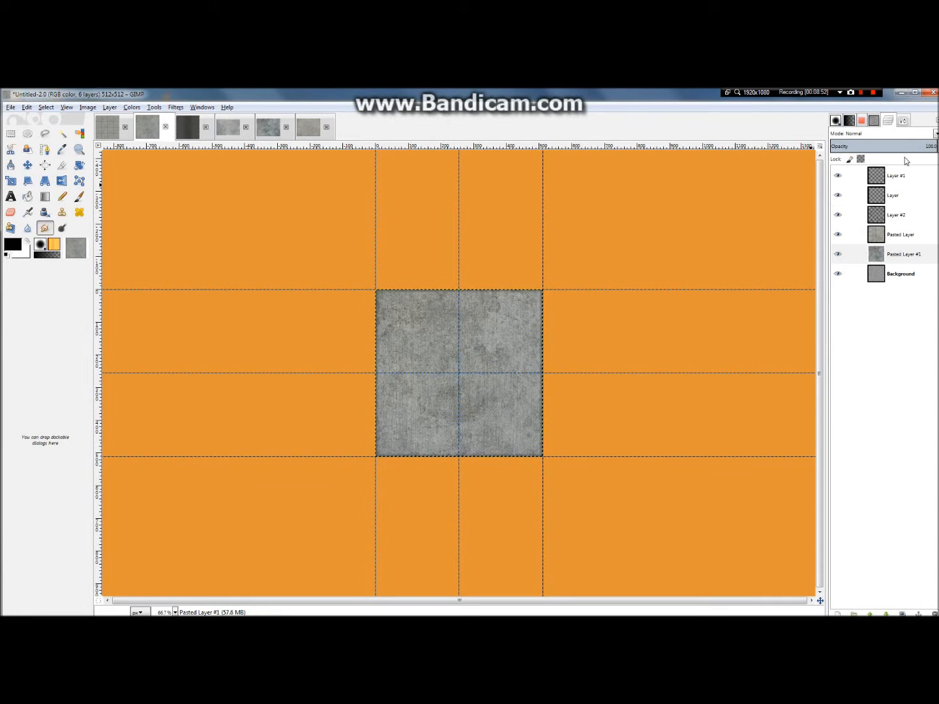
Step: Undo the smudging and earlier stain edits back to the pasted selection, then restore Pasted Layer #1 as its own layer
key("ctrl+z")
key("ctrl+z")
key("ctrl+z")
key("ctrl+z")
key("ctrl+z")
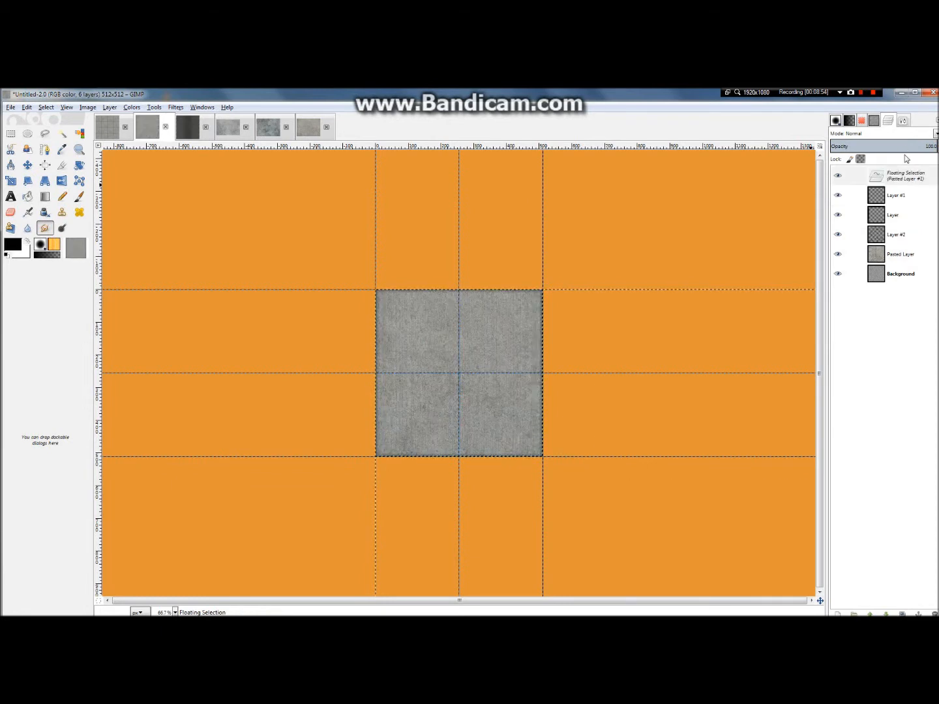
key("ctrl+y")
key("ctrl+y")
key("ctrl+y")
key("ctrl+y")
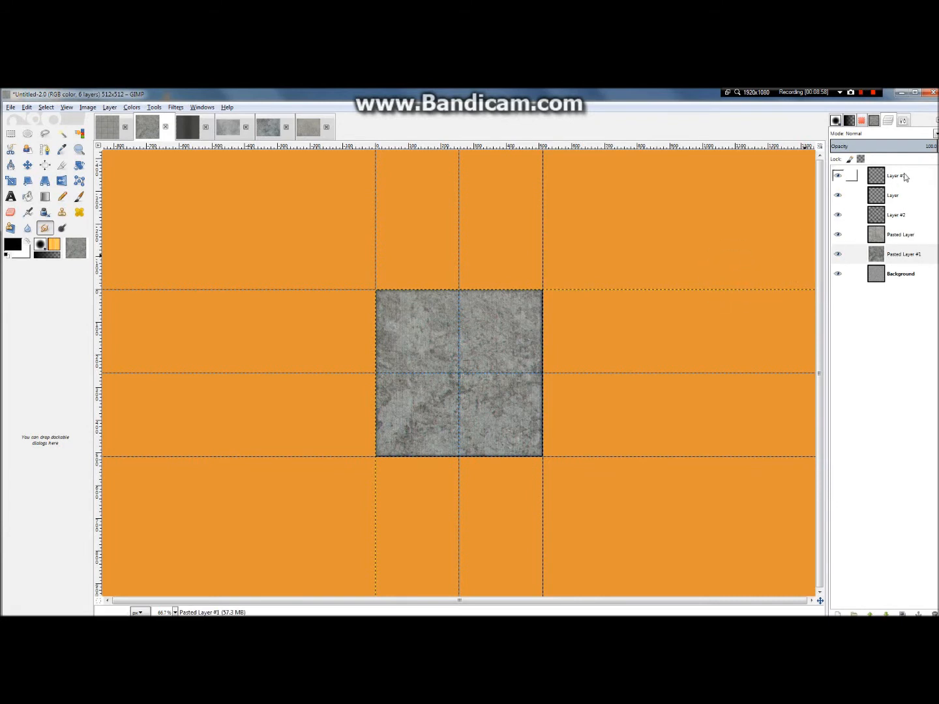
Step: Lower the opacity of Pasted Layer #1 to 32.9 so the stains blend faintly into the slab
left_click_drag(884, 146, 876, 146)
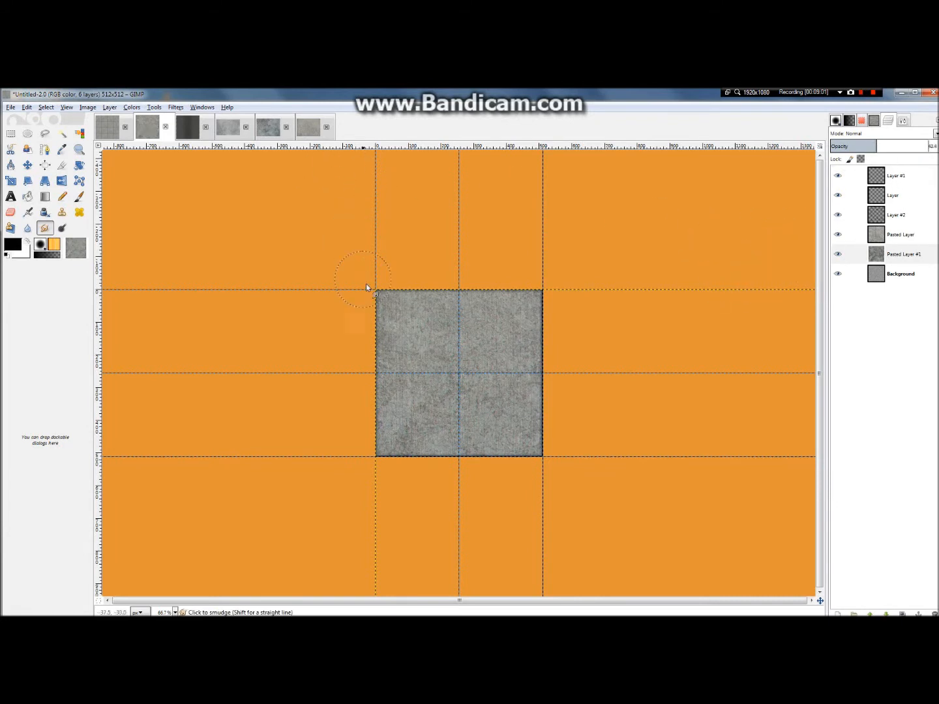
scroll(468, 333, "up", 3)
scroll(468, 333, "down", 1)
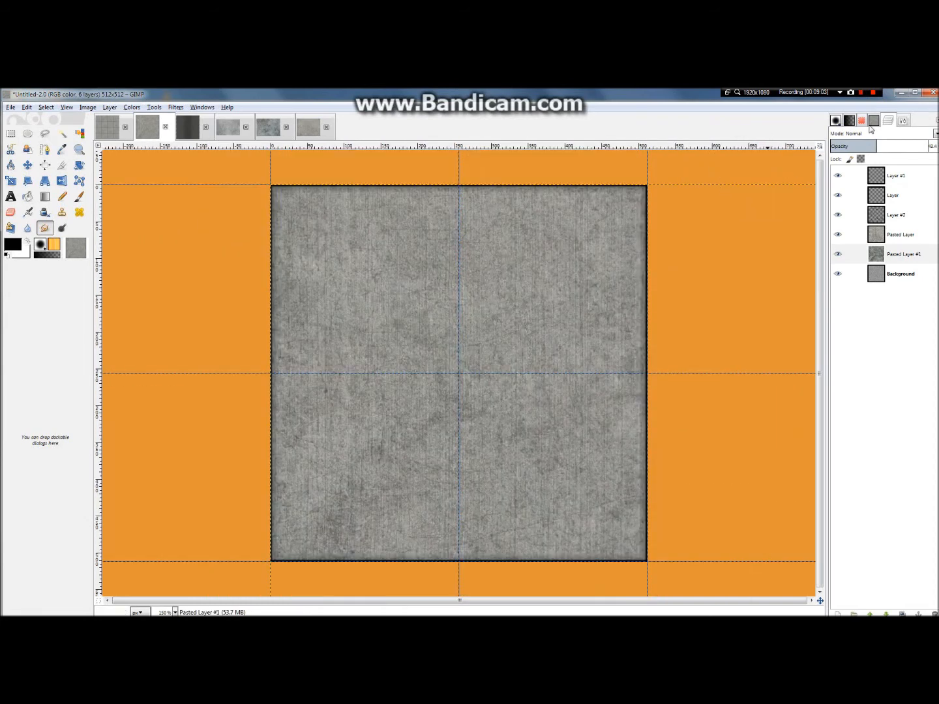
mouse_move(878, 146)
left_mouse_down()
mouse_move(886, 146)
mouse_move(862, 146)
left_mouse_up()
scroll(683, 247, "down", 2)
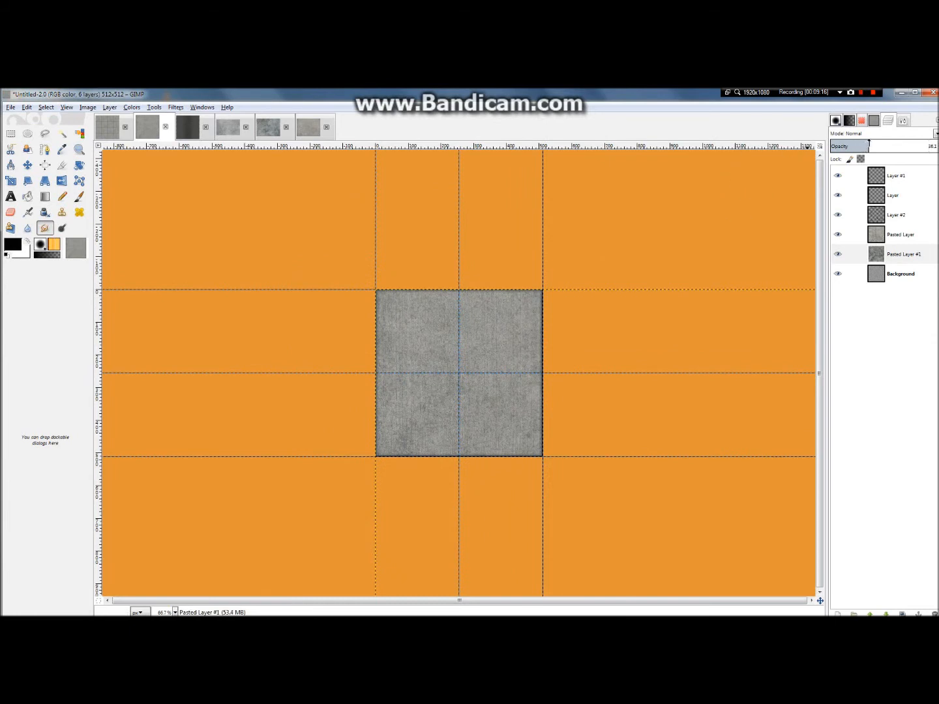
left_click_drag(869, 141, 865, 141)
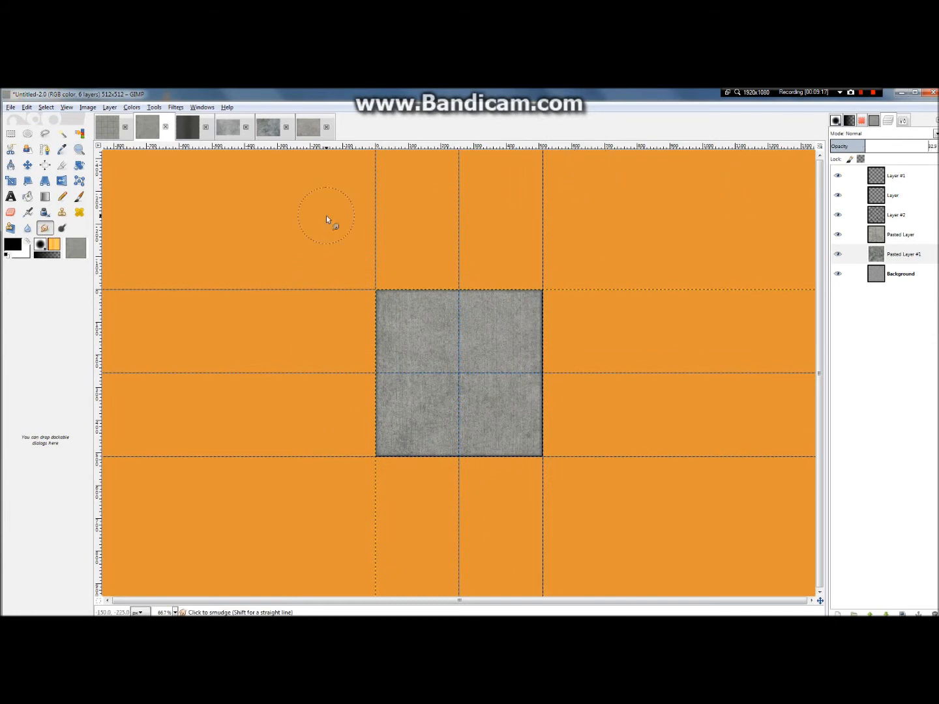
Step: Copy the slab's visible artwork and return to the 2048 × 2048 tiled image
left_click(28, 108)
left_click(49, 186)
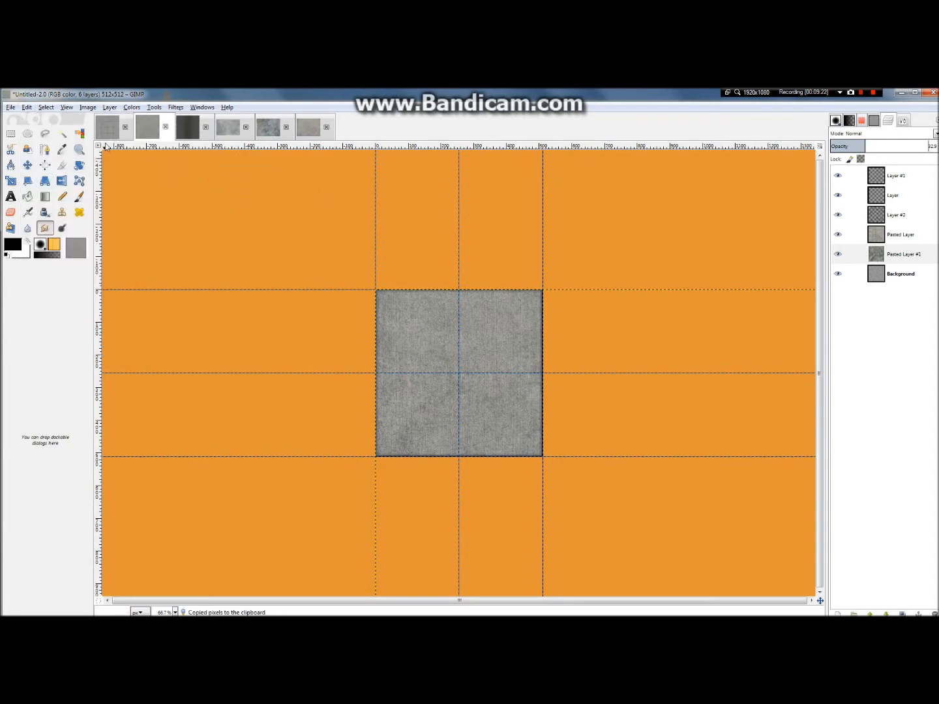
left_click(106, 133)
scroll(371, 262, "down", 3)
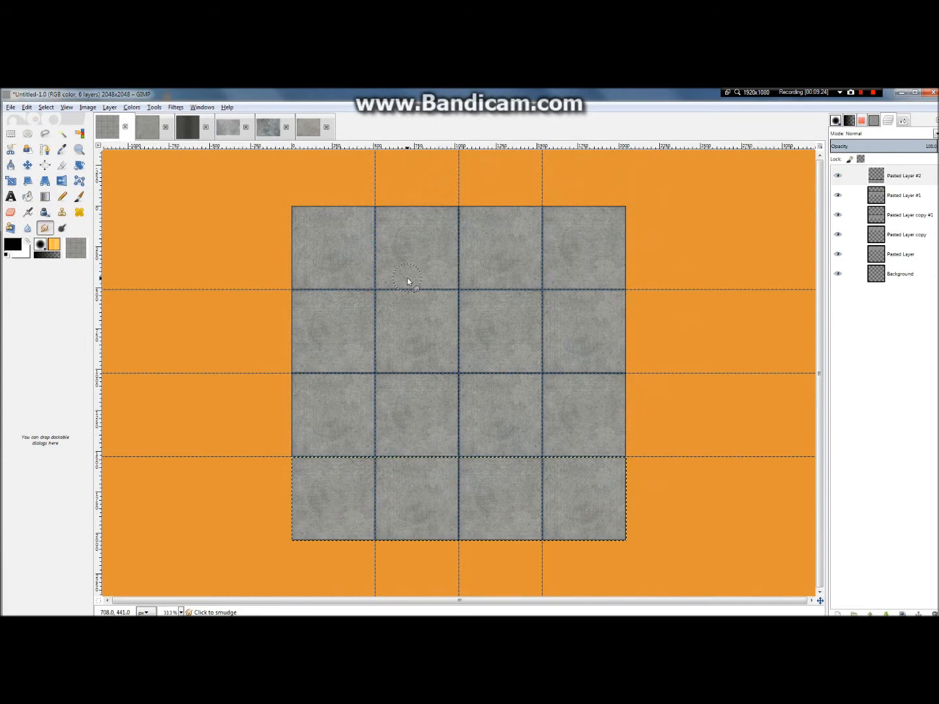
Step: Merge the four row layers down successively into one slab-grid layer, keeping the Background layer separate
right_click(886, 176)
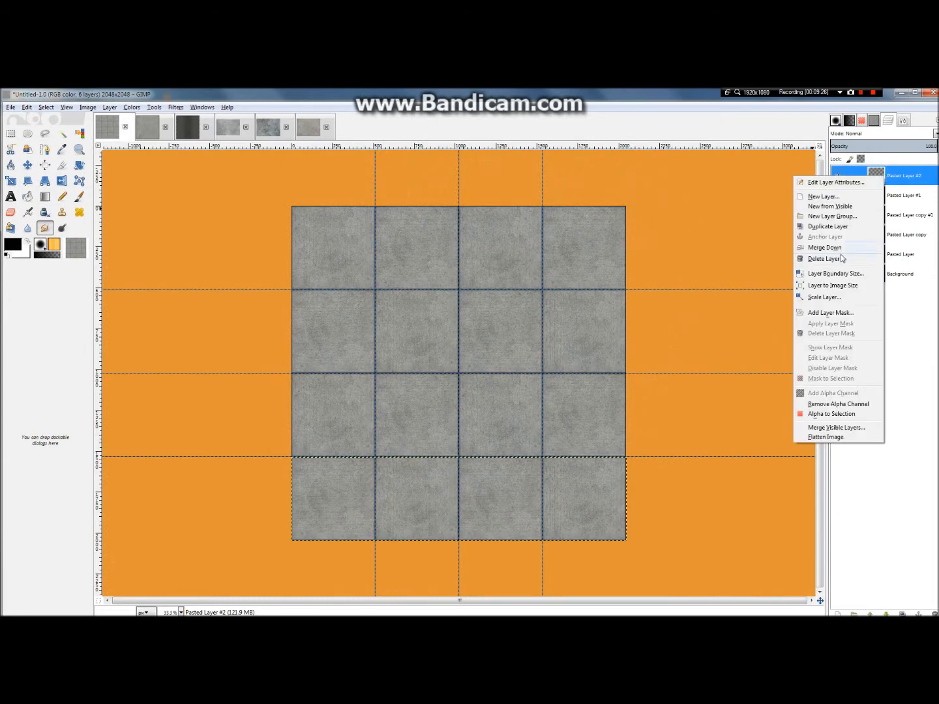
left_click(826, 259)
right_click(885, 180)
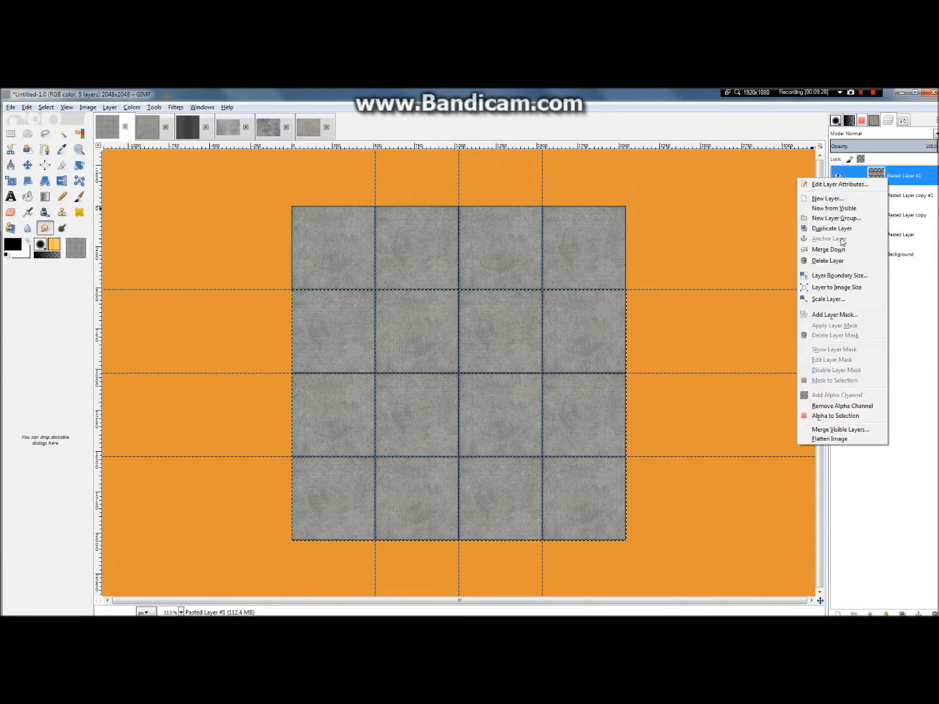
left_click(842, 250)
right_click(887, 181)
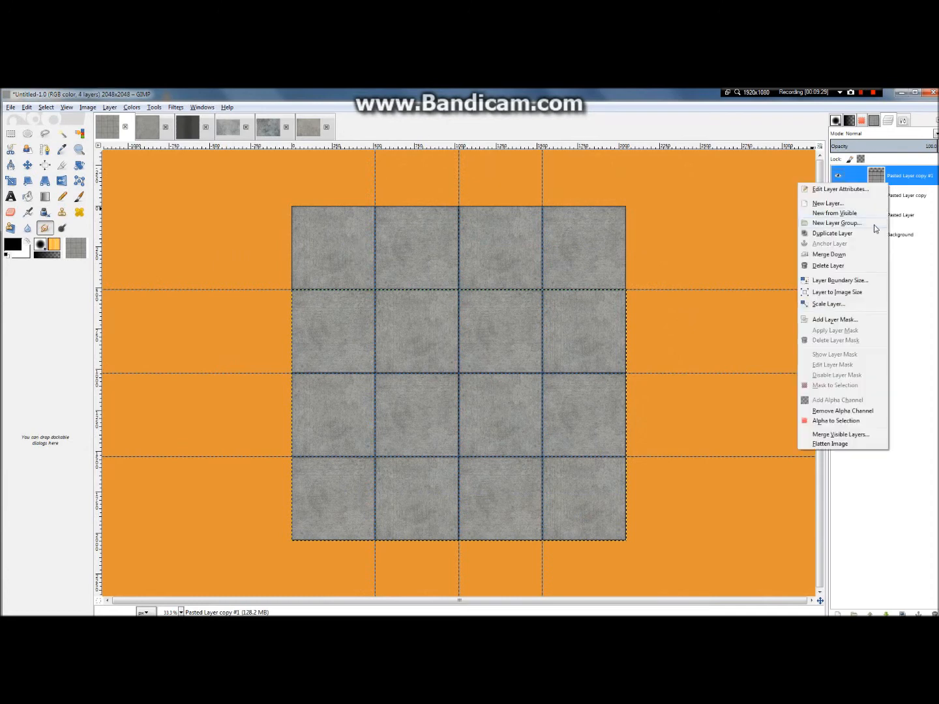
left_click(858, 256)
right_click(884, 182)
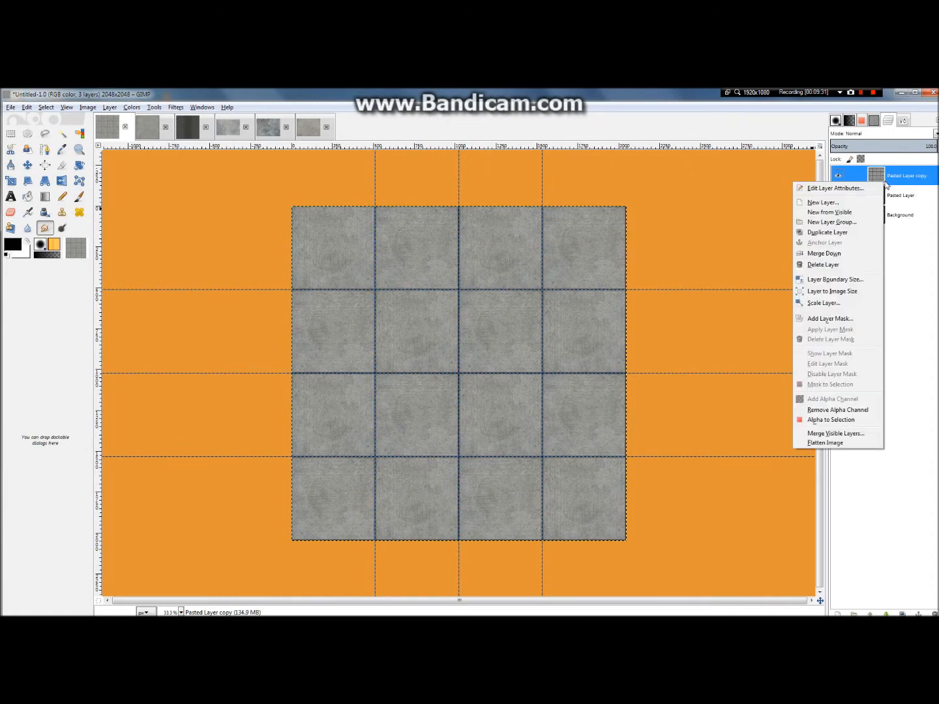
left_click(825, 254)
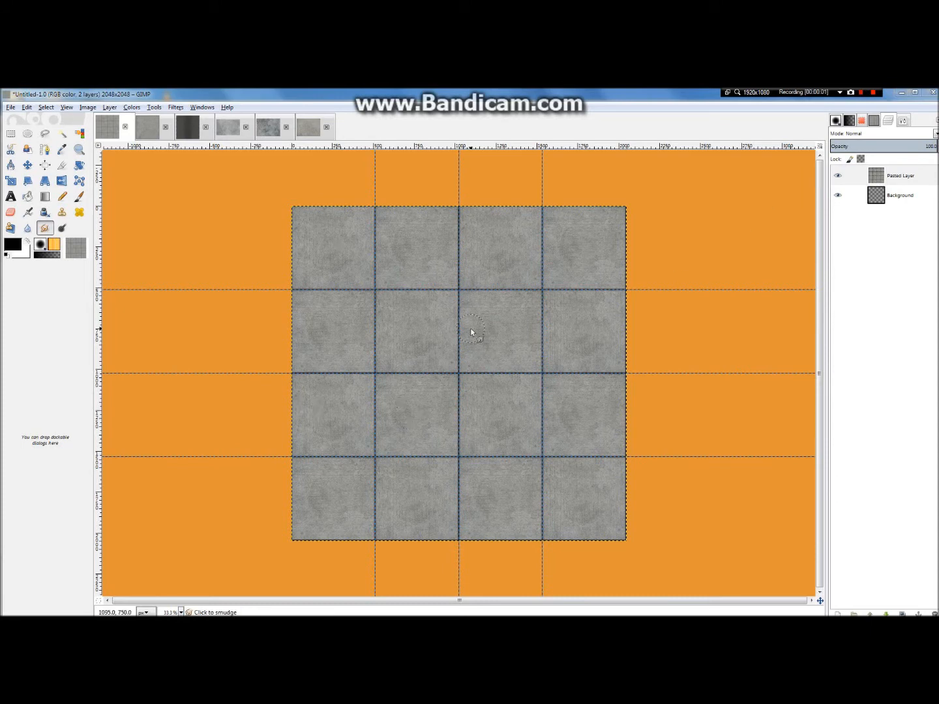
Step: Return to the 512 × 512 slab image and make Pasted Layer #1 the active layer
left_click(139, 129)
left_click(11, 133)
mouse_move(590, 490)
left_mouse_down()
mouse_move(351, 291)
mouse_move(376, 295)
mouse_move(585, 500)
left_mouse_up()
left_click(871, 255)
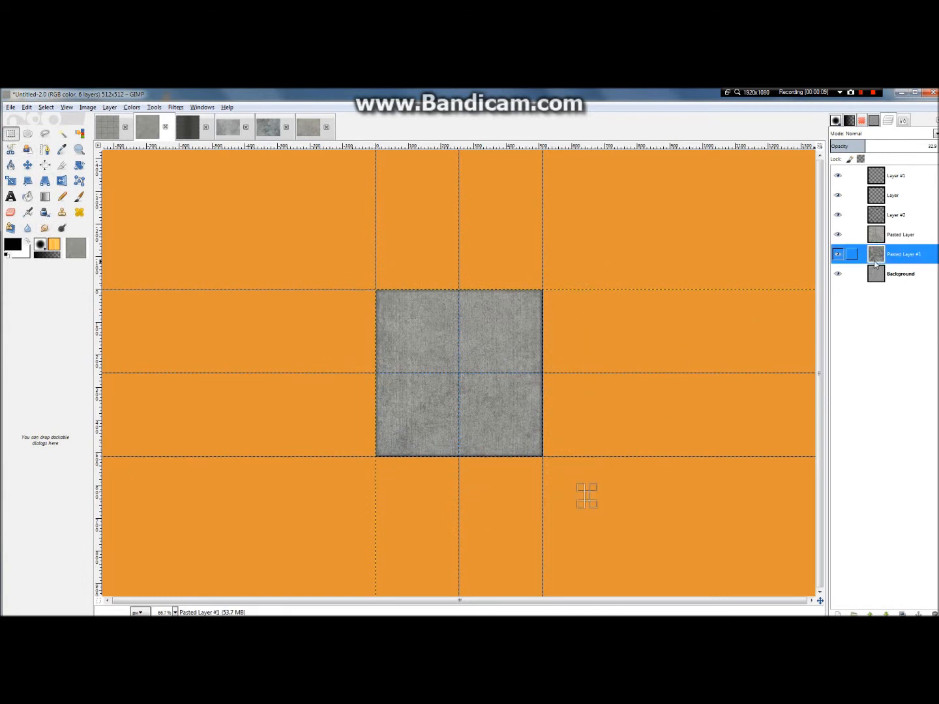
key("ctrl+z")
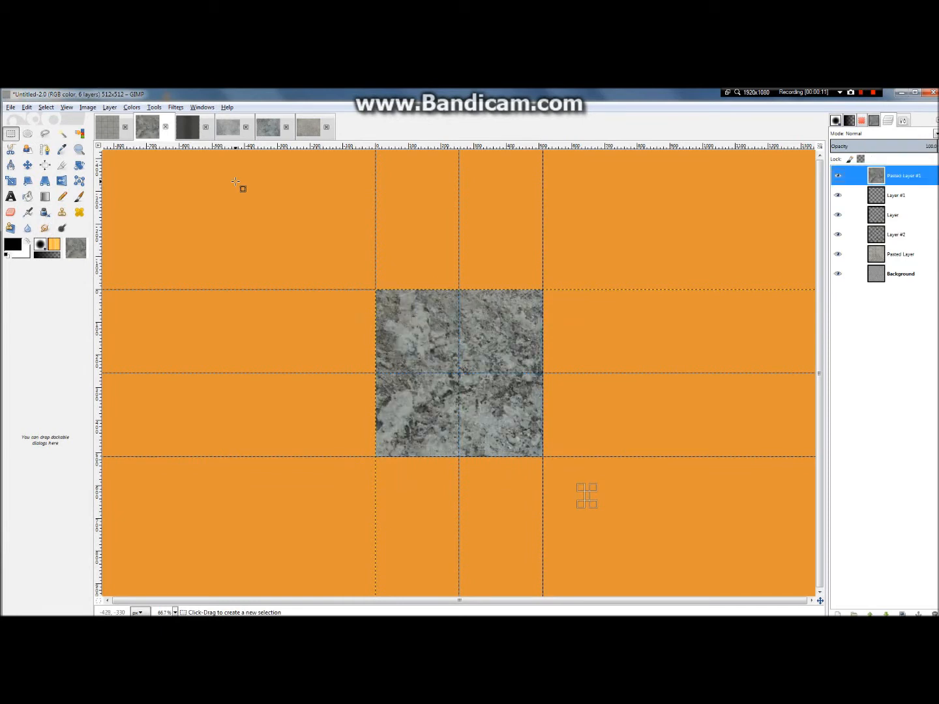
key("ctrl+y")
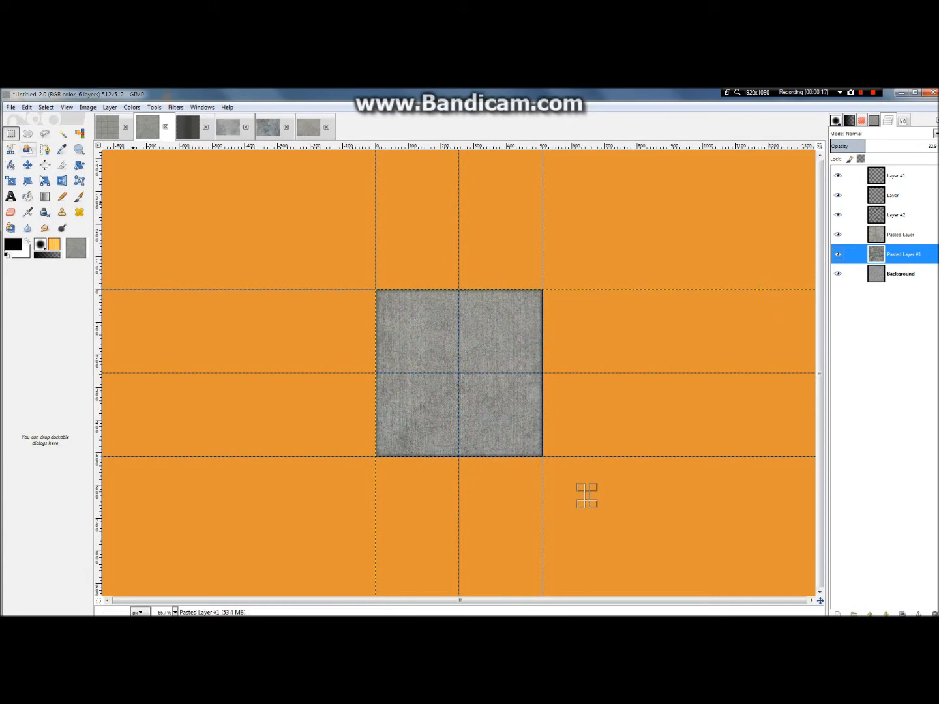
scroll(405, 364, "up", 4)
scroll(461, 366, "down", 1)
scroll(461, 366, "down", 1)
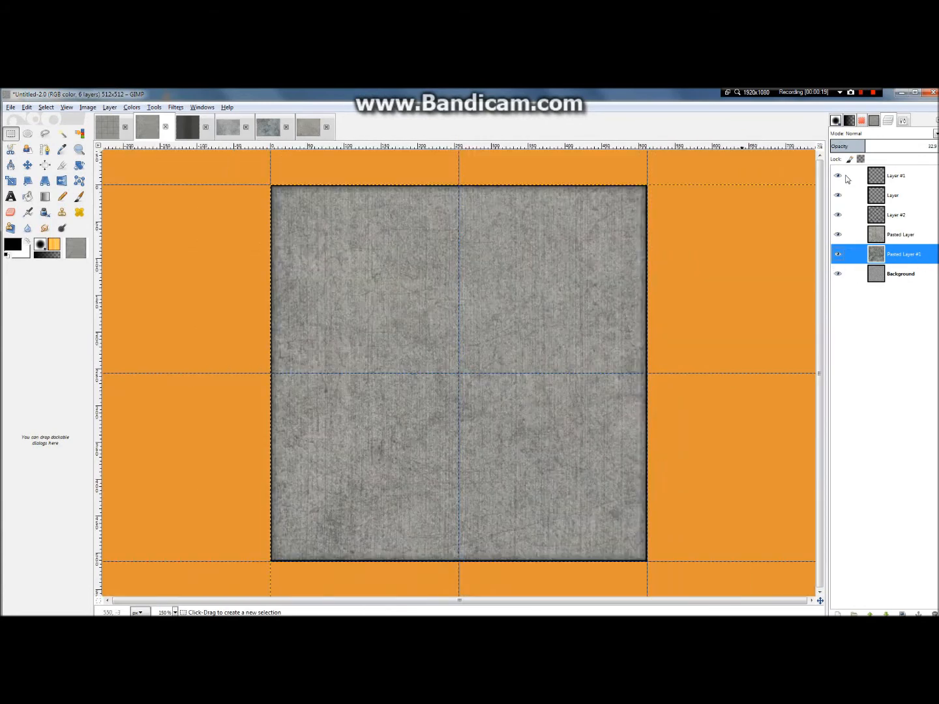
Step: Scale Pasted Layer #1 proportionally to a height of 512 pixels
left_click(114, 107)
left_click(162, 260)
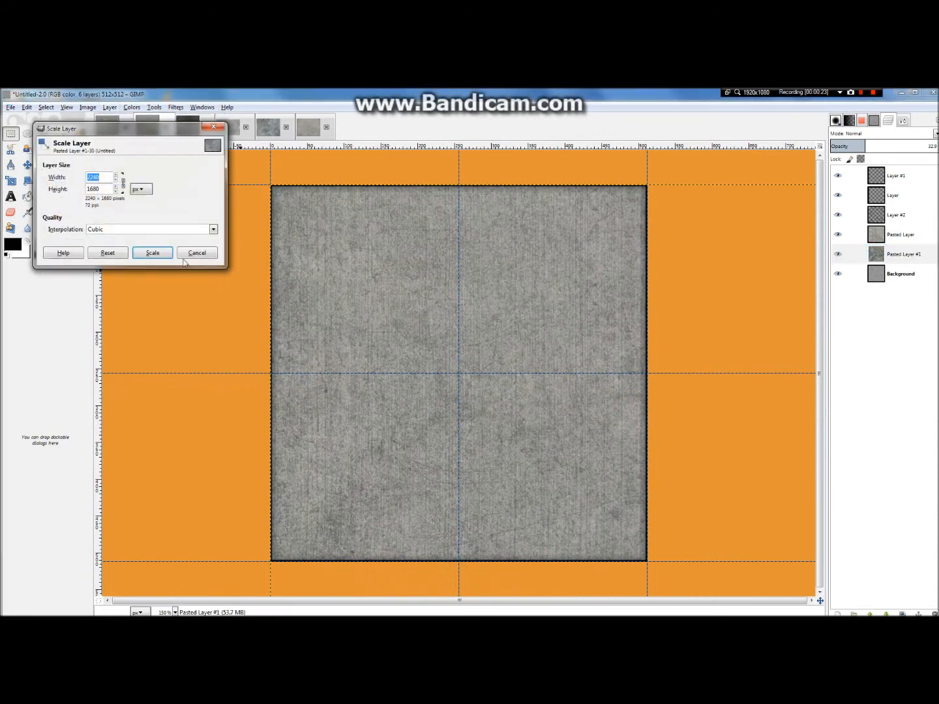
key("BackSpace")
key("BackSpace")
key("BackSpace")
type("512")
left_click(158, 252)
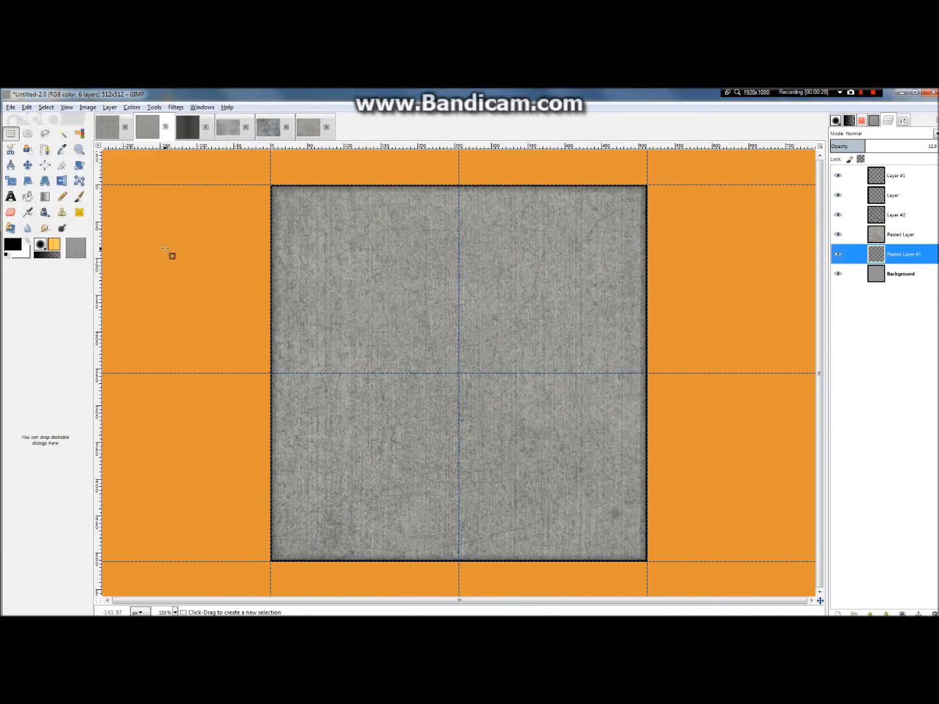
Step: Move the scaled Pasted Layer #1 over the slab so its top, bottom and right edges align with the slab's edges
scroll(389, 310, "down", 5)
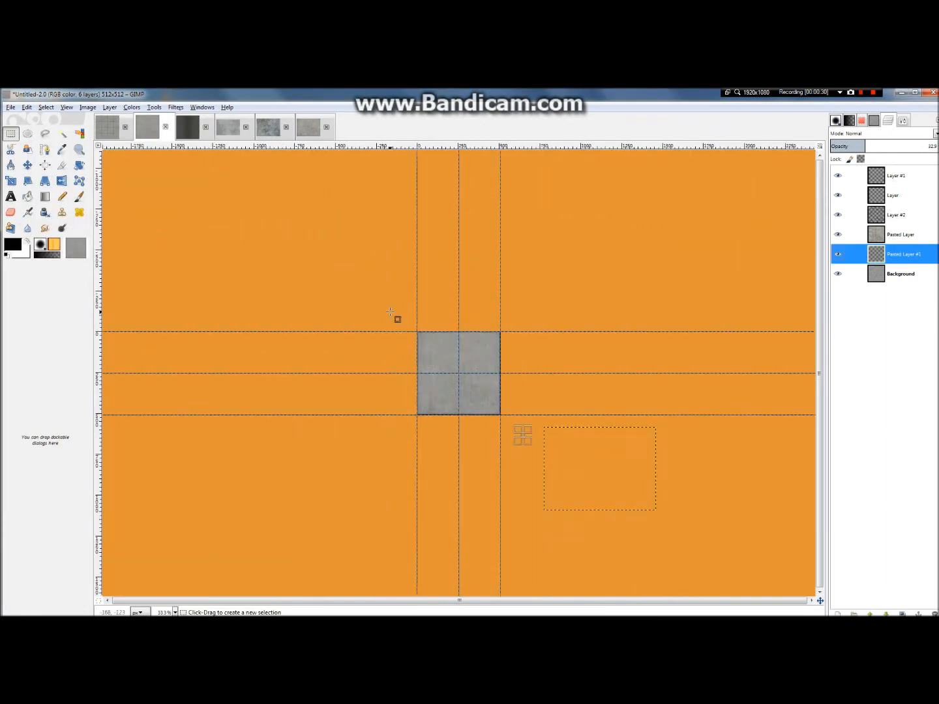
left_click(28, 165)
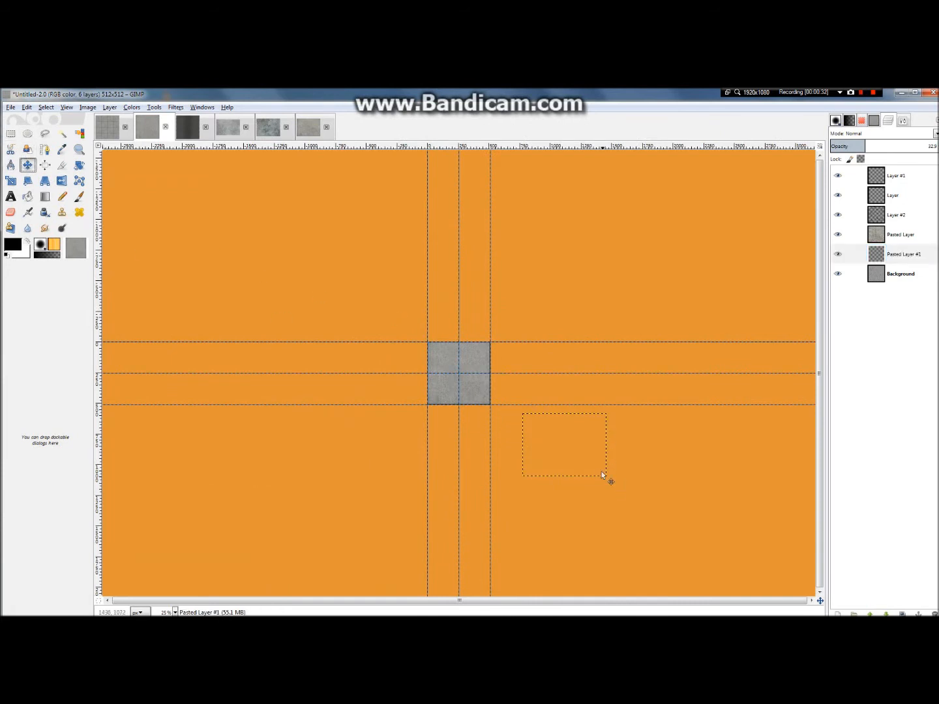
left_click_drag(590, 464, 496, 389)
scroll(388, 359, "up", 6)
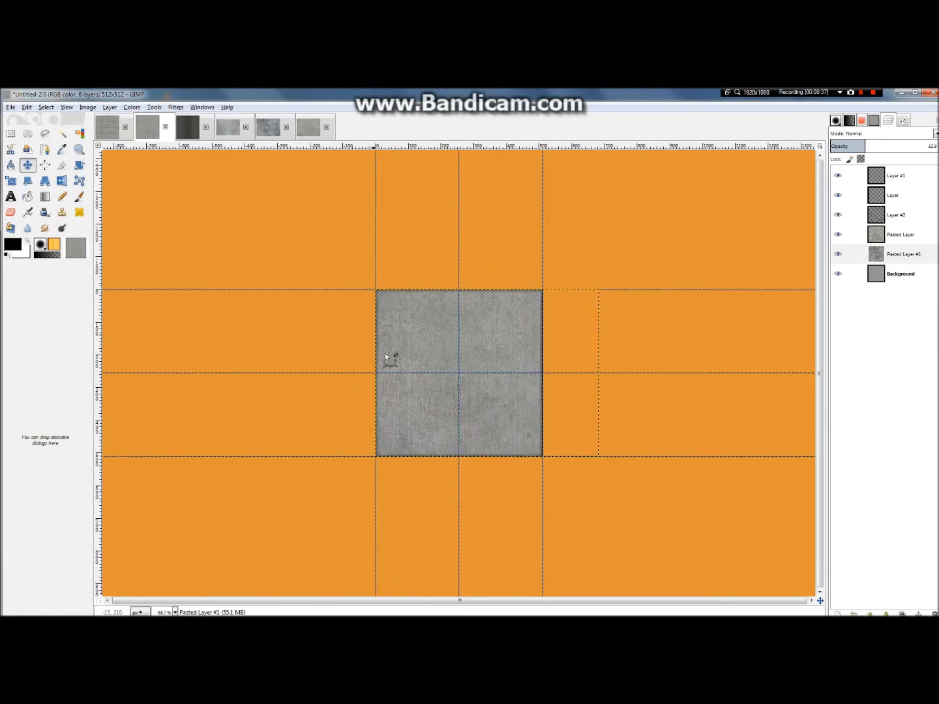
scroll(455, 343, "down", 1)
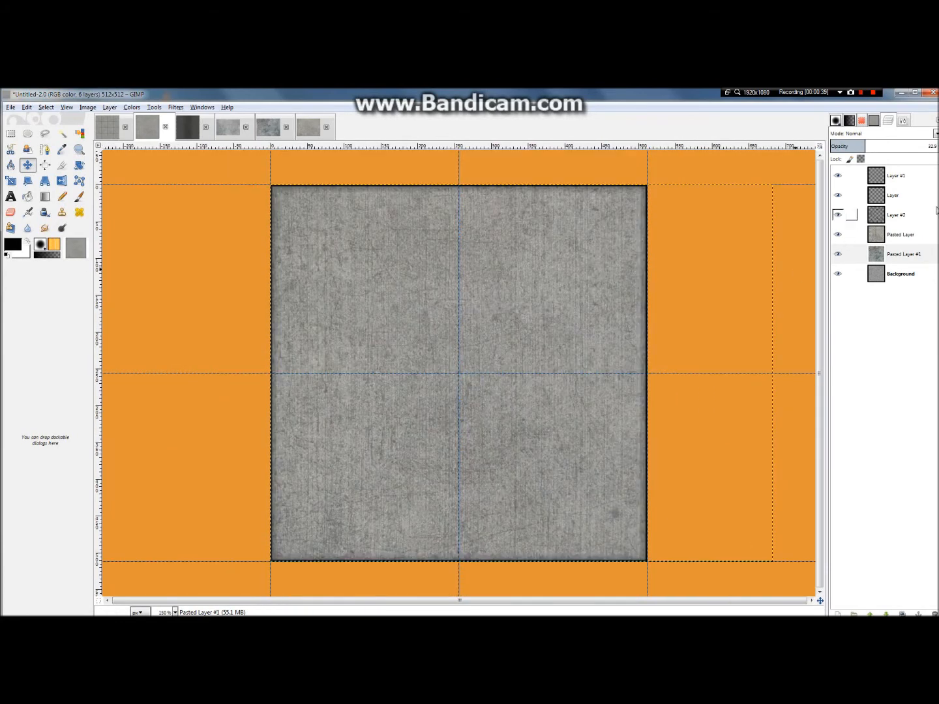
right_click(884, 254)
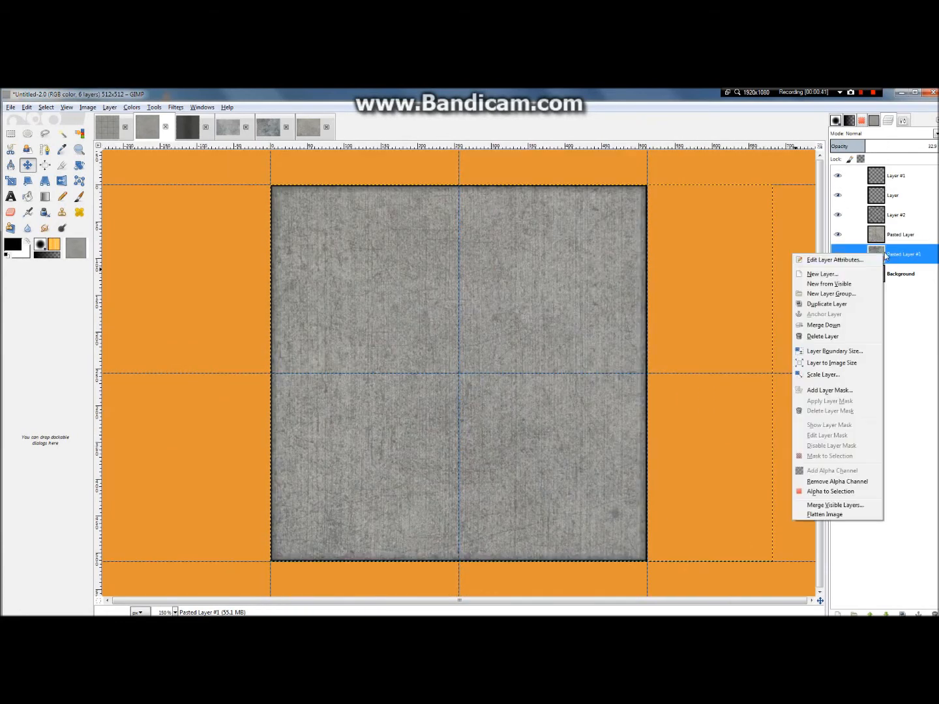
left_click(704, 315)
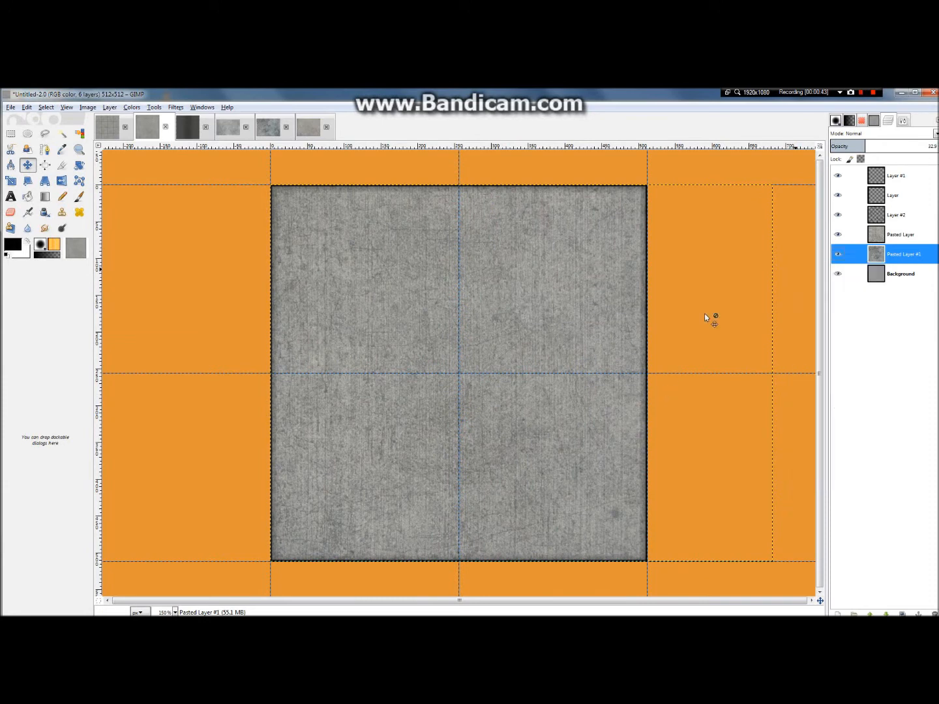
left_click_drag(693, 276, 558, 285)
key("ctrl+z")
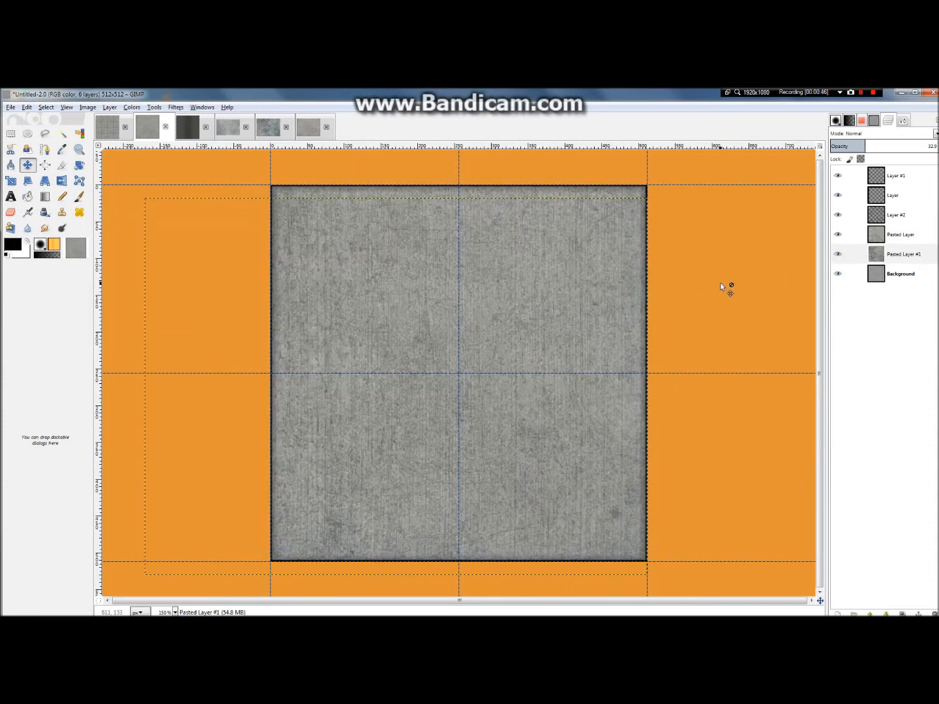
scroll(644, 292, "down", 2)
left_click_drag(344, 366, 335, 319)
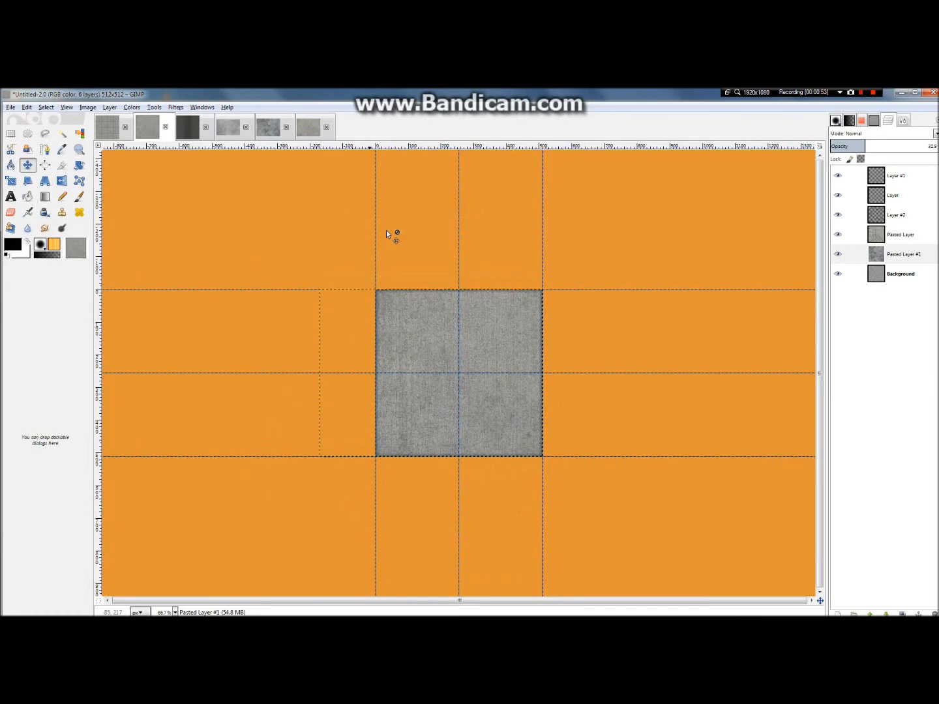
Step: Fit Pasted Layer #1 to the image size and raise its opacity to 70.8
right_click(874, 253)
left_click(823, 359)
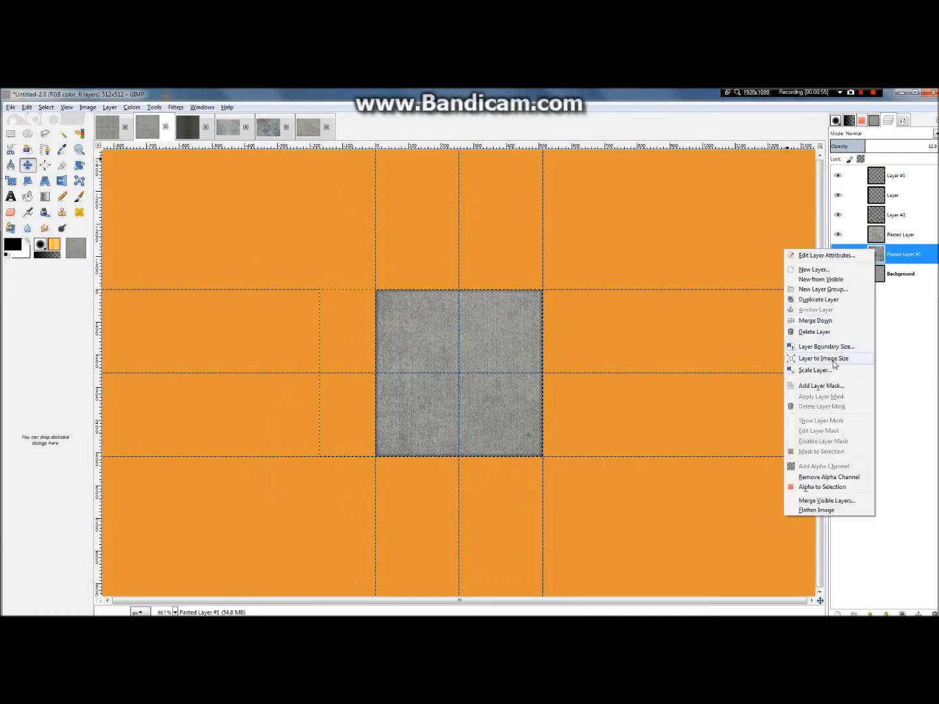
key("plus")
key("plus")
key("plus")
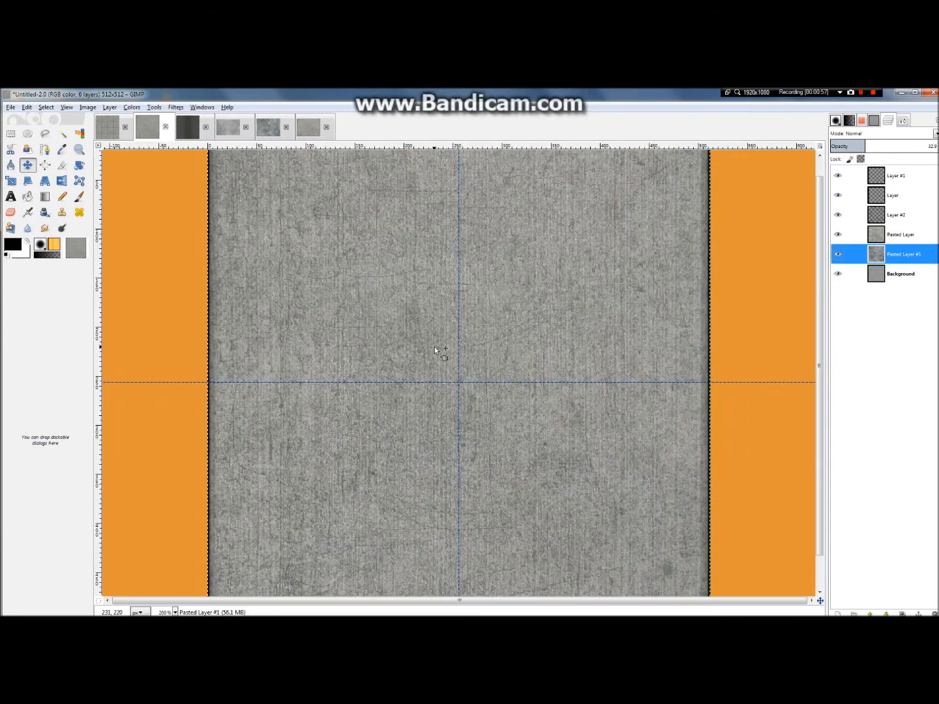
left_click_drag(872, 148, 906, 149)
scroll(457, 413, "down", 4)
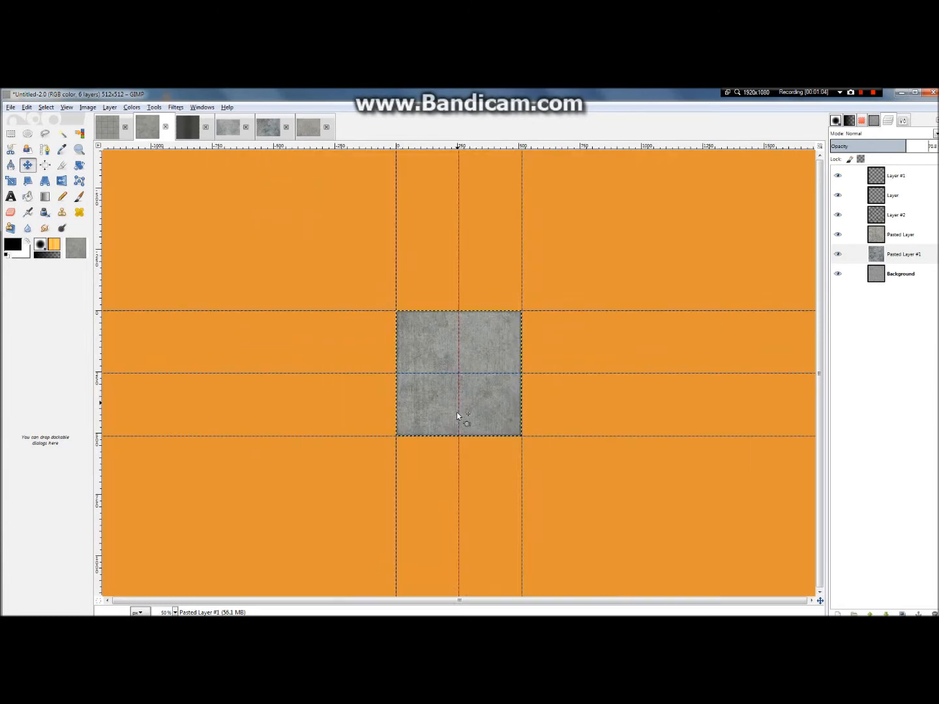
scroll(457, 412, "up", 1)
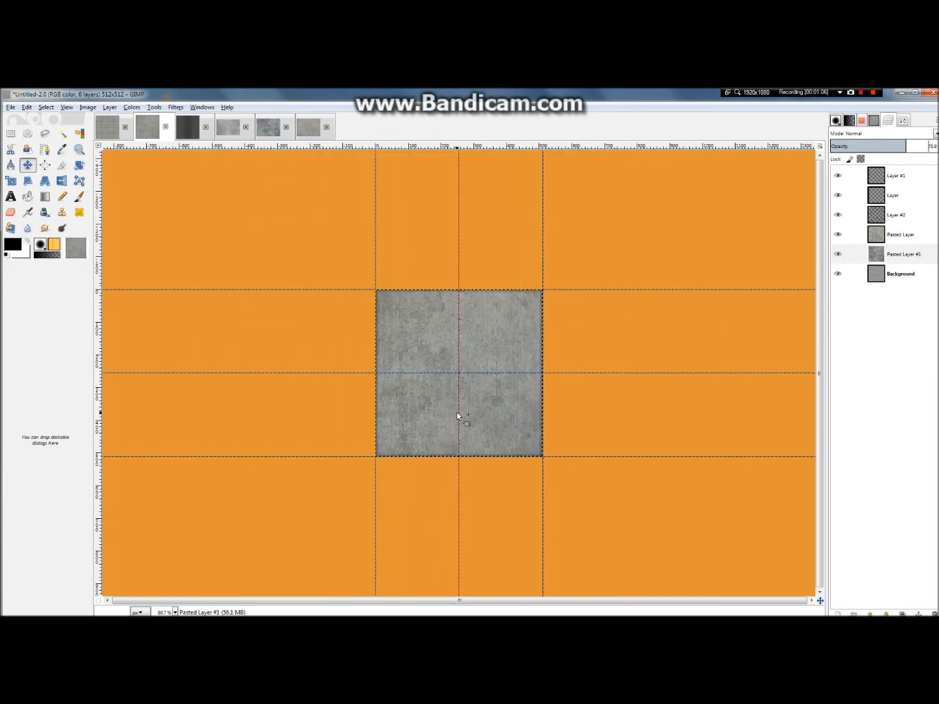
Step: Copy the reworked slab's visible artwork and go back to the 2048 × 2048 slab grid image
left_click(27, 107)
left_click(59, 184)
left_click(109, 127)
scroll(530, 300, "up", 2)
scroll(544, 303, "down", 2)
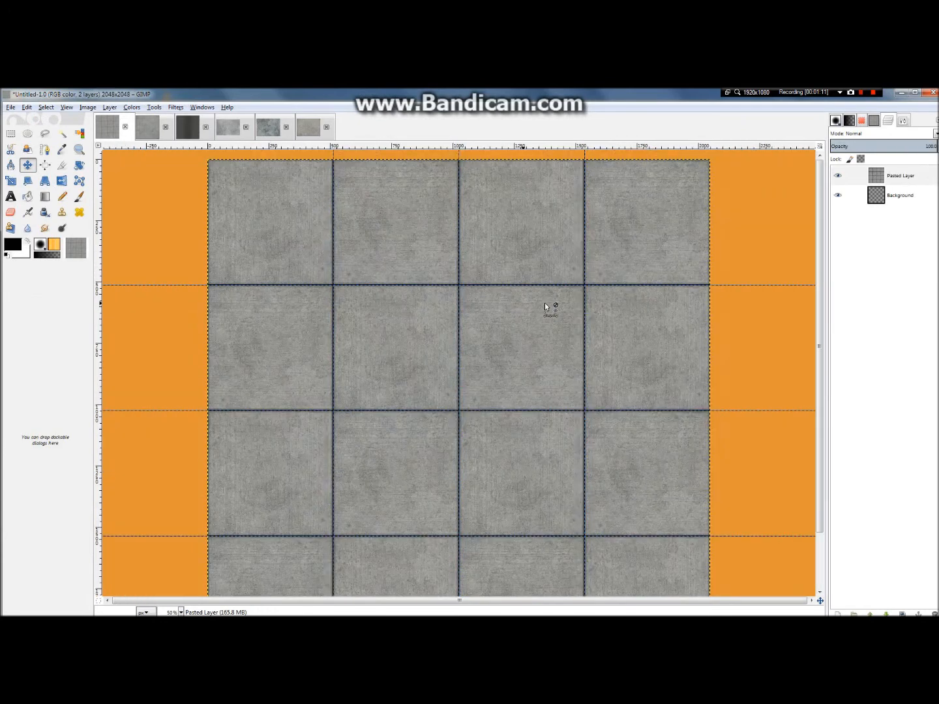
scroll(541, 294, "up", 1)
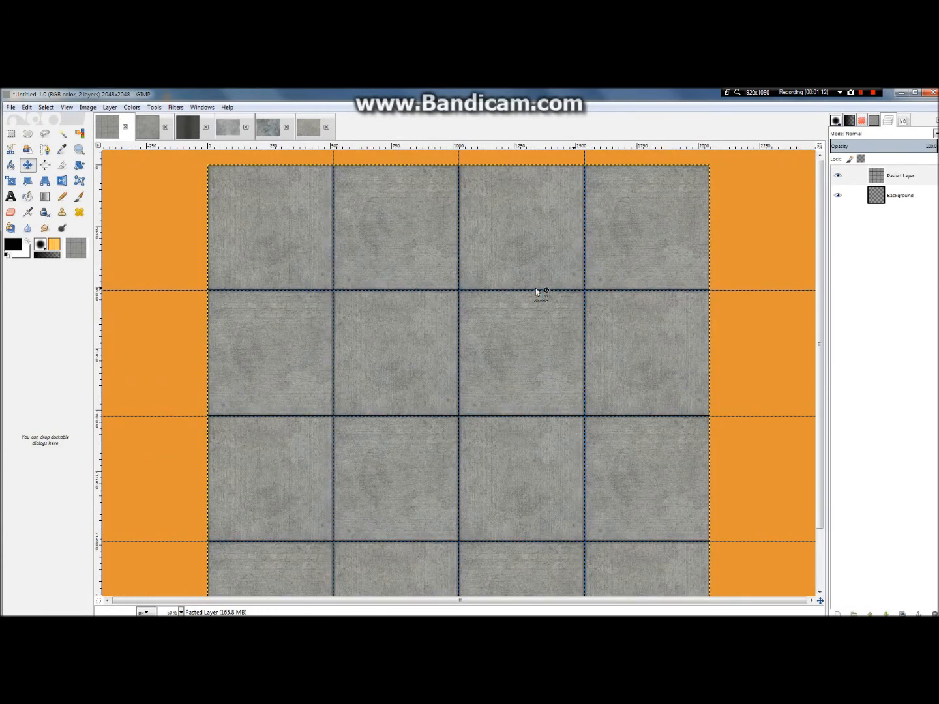
Step: Save the tiled image as Concrete_1 in the Taxi Textures folder on the Desktop
left_click(10, 107)
left_click(34, 196)
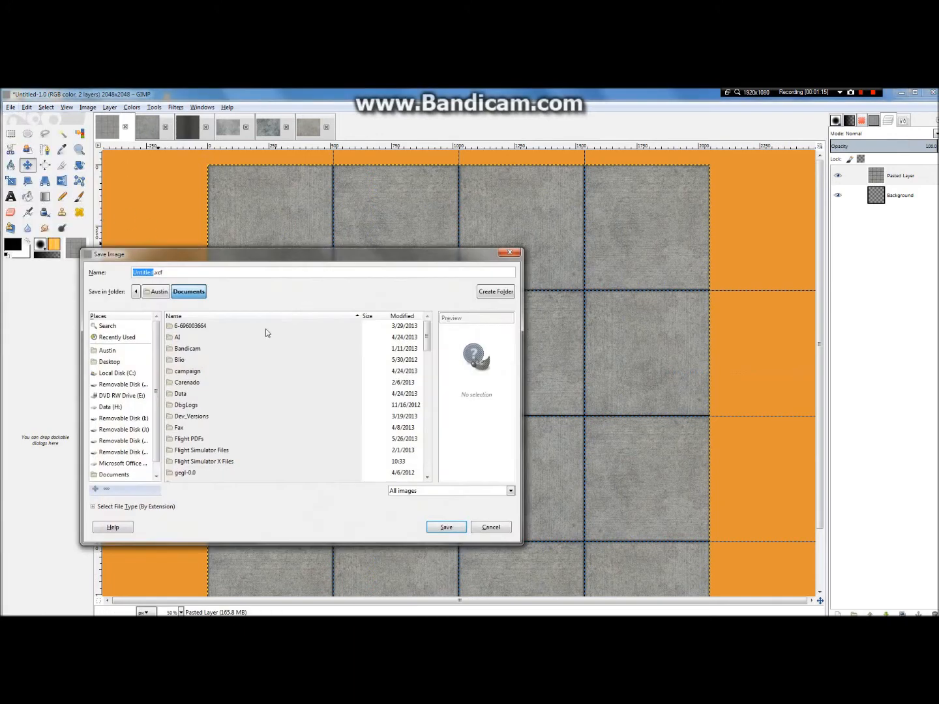
left_click(107, 362)
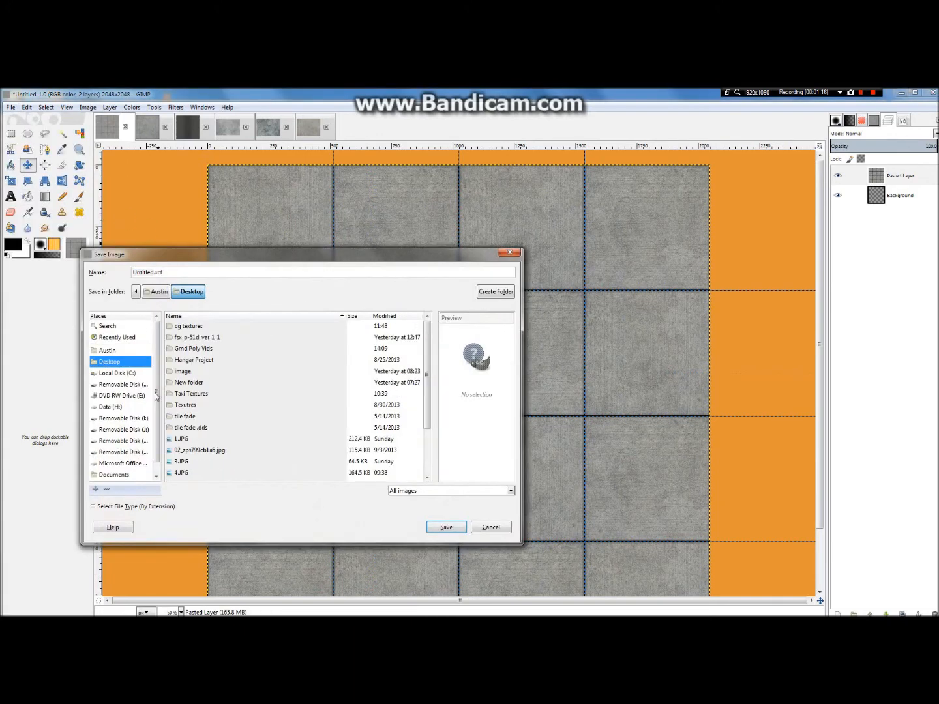
double_click(194, 395)
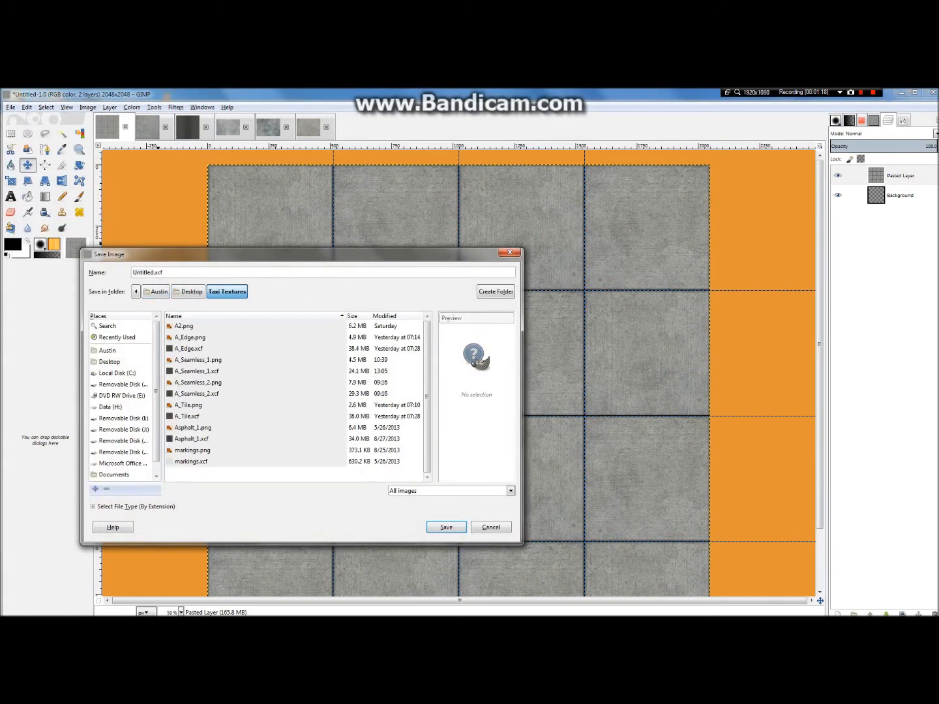
left_click_drag(164, 273, 96, 283)
key("BackSpace")
key("BackSpace")
key("BackSpace")
key("BackSpace")
key("BackSpace")
key("BackSpace")
key("BackSpace")
key("BackSpace")
type("Concrete_")
key("BackSpace")
type("1")
left_click(439, 531)
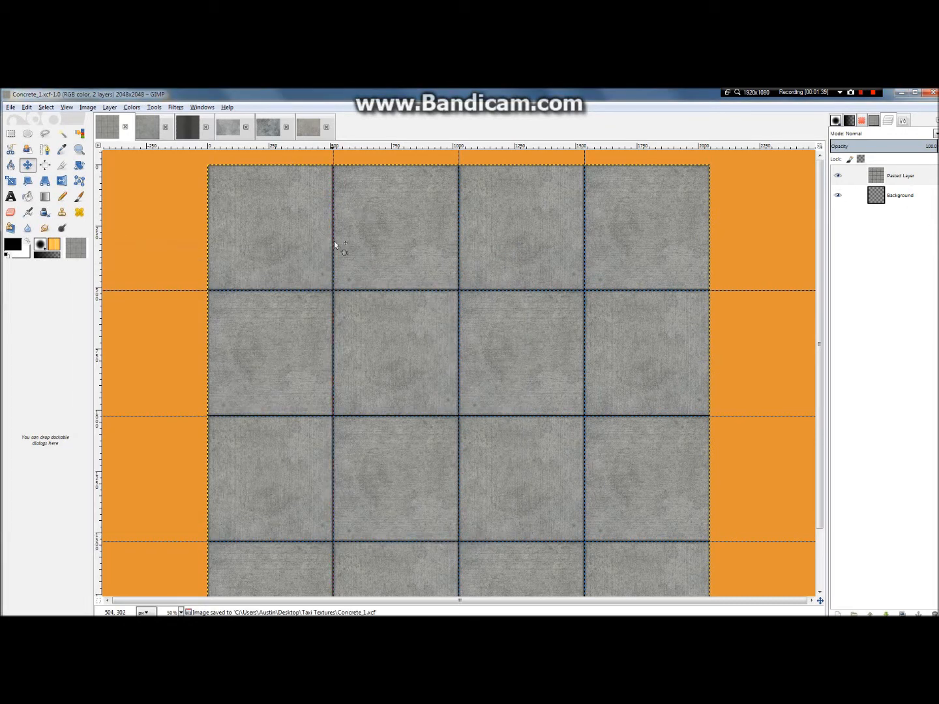
Step: Paste the stained slab into the third tile of the first row and turn it into its own layer
key("ctrl+v")
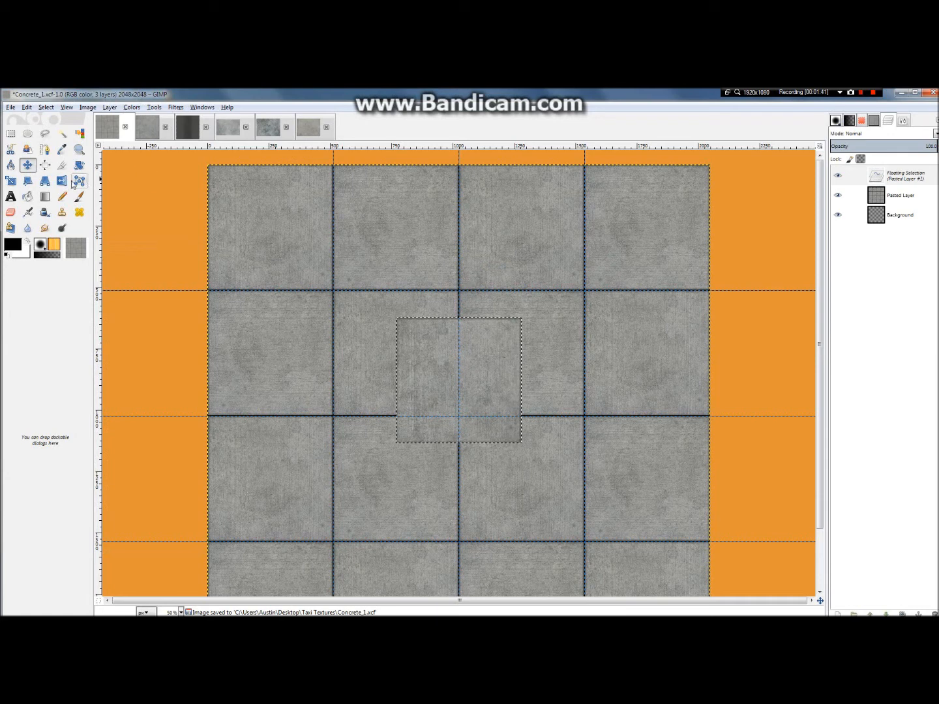
left_click_drag(436, 381, 497, 223)
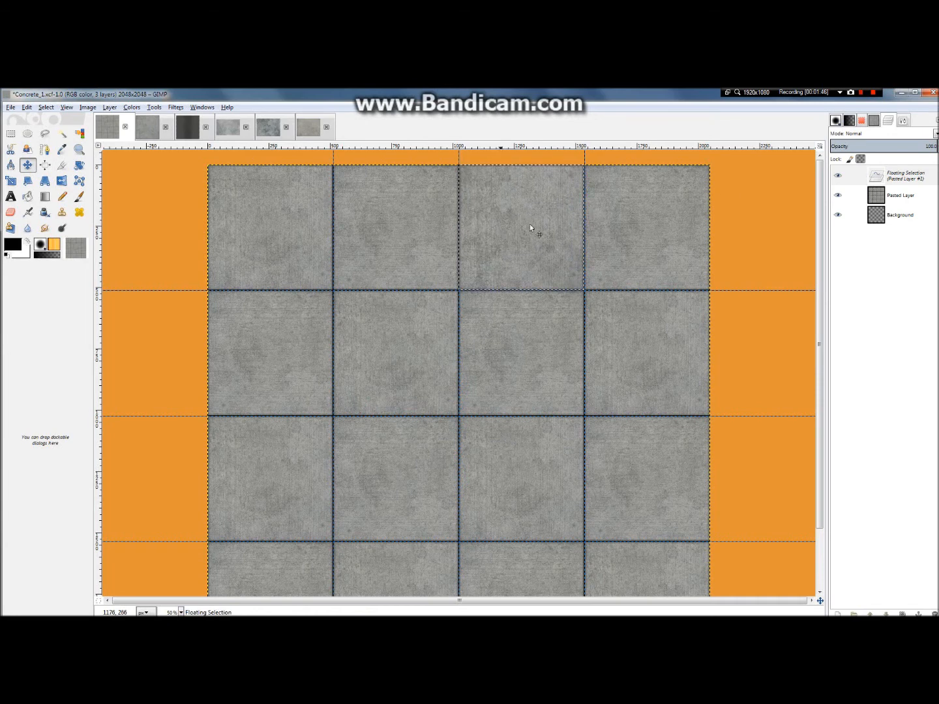
right_click(910, 177)
left_click(890, 199)
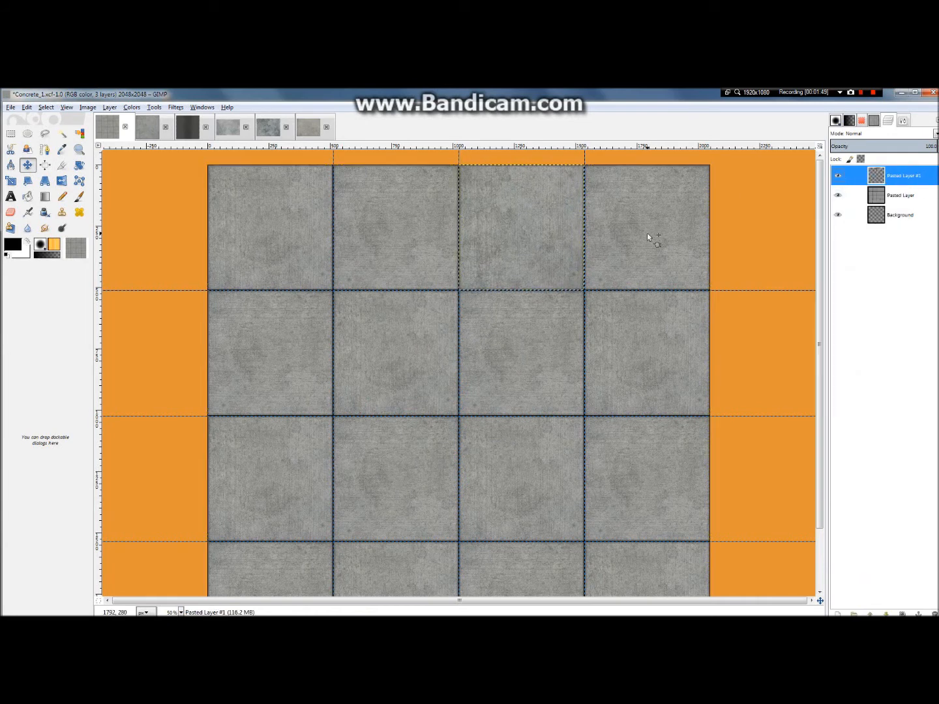
Step: Duplicate the pasted slab layer, rotate it 90° counter-clockwise, and move it to the first tile of the third row
key("ctrl+shift+d")
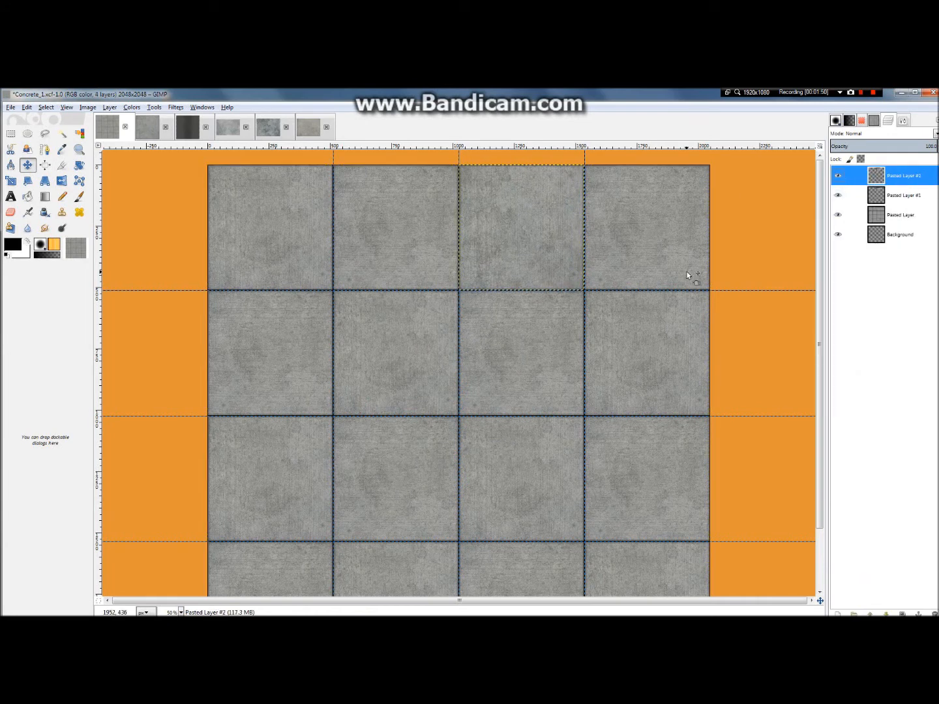
left_click(109, 108)
mouse_move(151, 224)
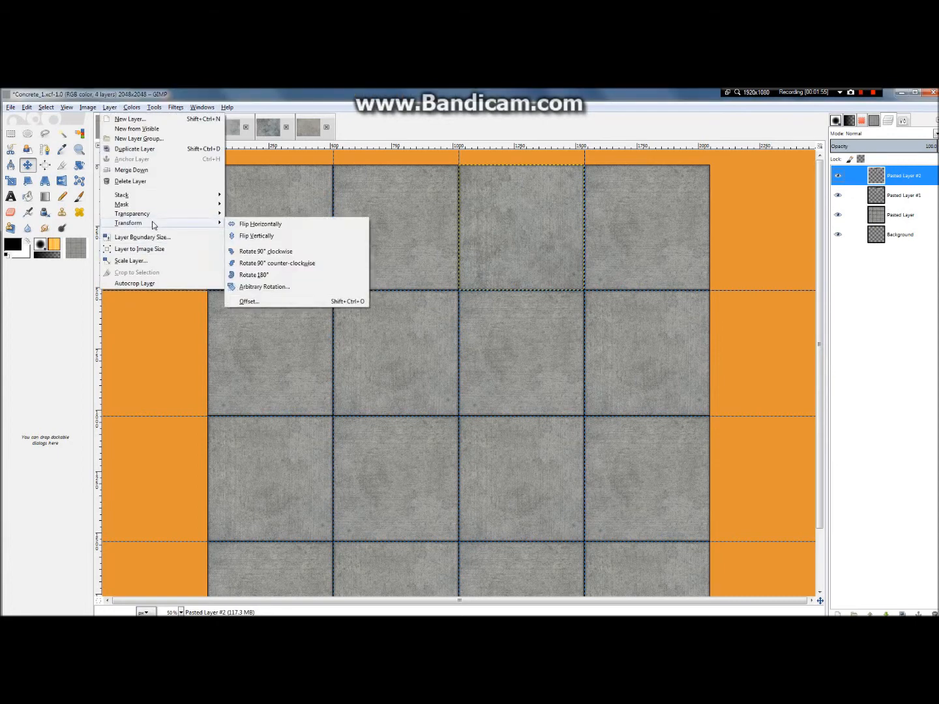
left_click(293, 264)
left_click_drag(513, 215, 259, 461)
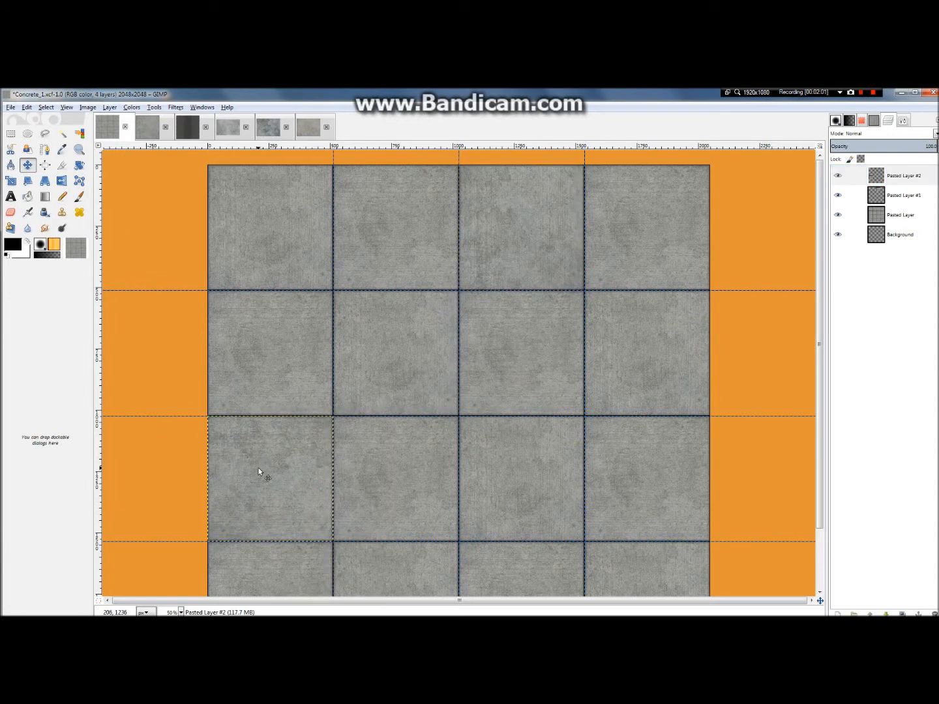
scroll(275, 413, "down", 2)
scroll(275, 413, "up", 2)
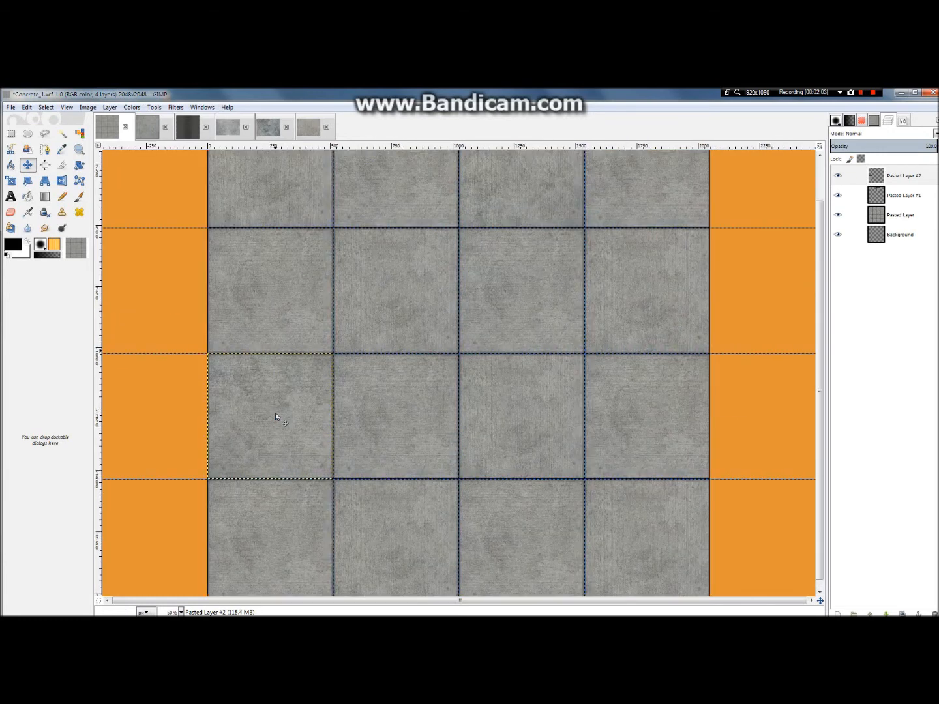
Step: Add another stained slab layer in the fourth row's third tile and move Pasted Layer #2 up to the second row's first tile
key("ctrl+v")
key("ctrl+shift+n")
left_click_drag(287, 435, 540, 561)
left_click_drag(273, 389, 125, 607)
left_click_drag(125, 608, 275, 251)
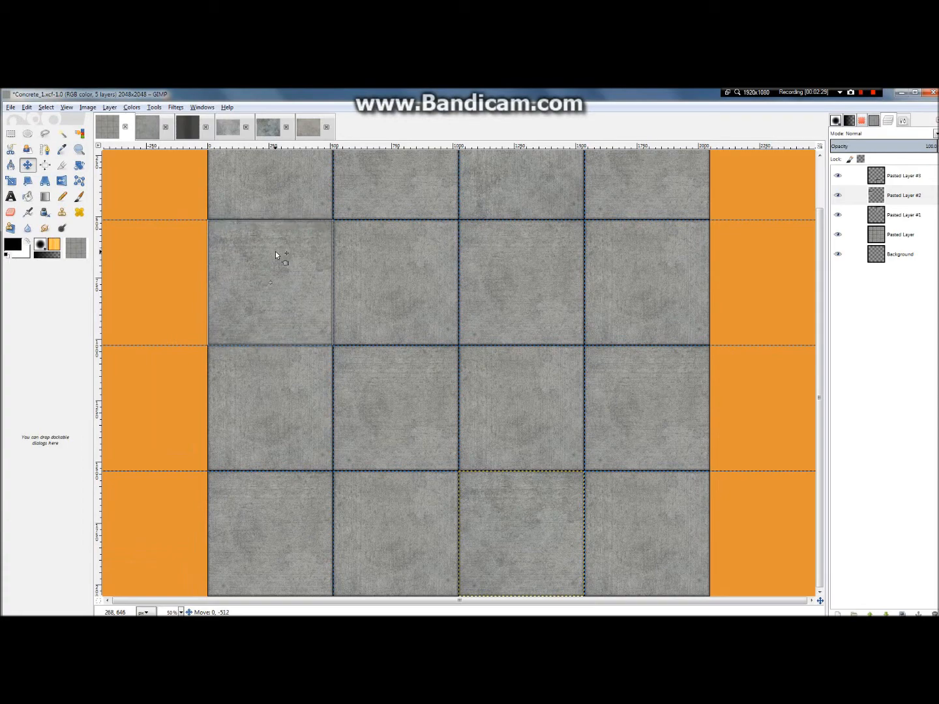
scroll(467, 279, "down", 2)
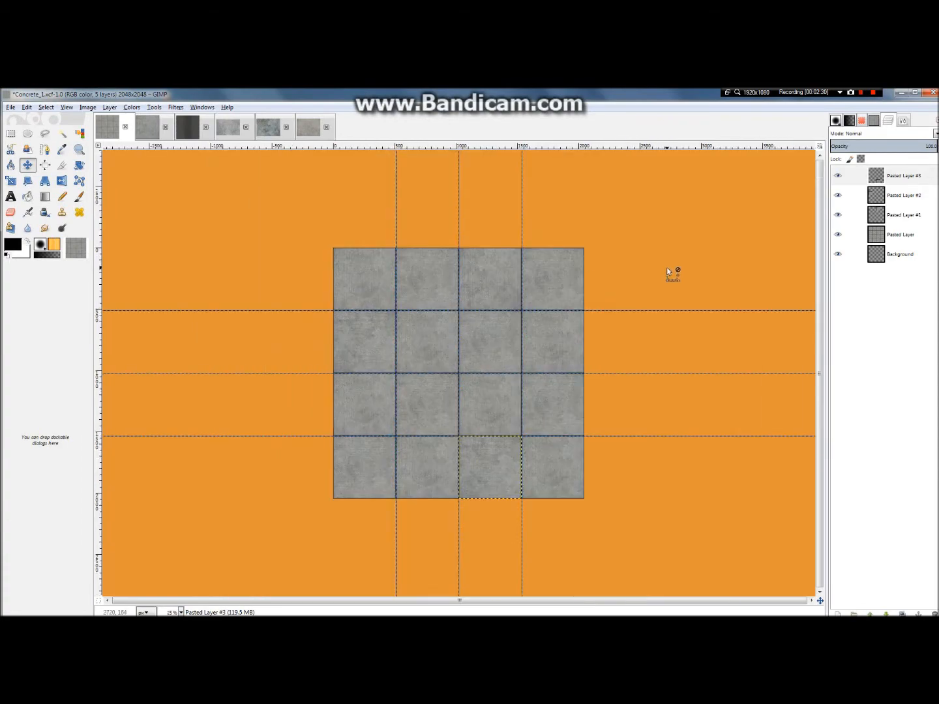
scroll(585, 281, "up", 2)
scroll(585, 282, "down", 1)
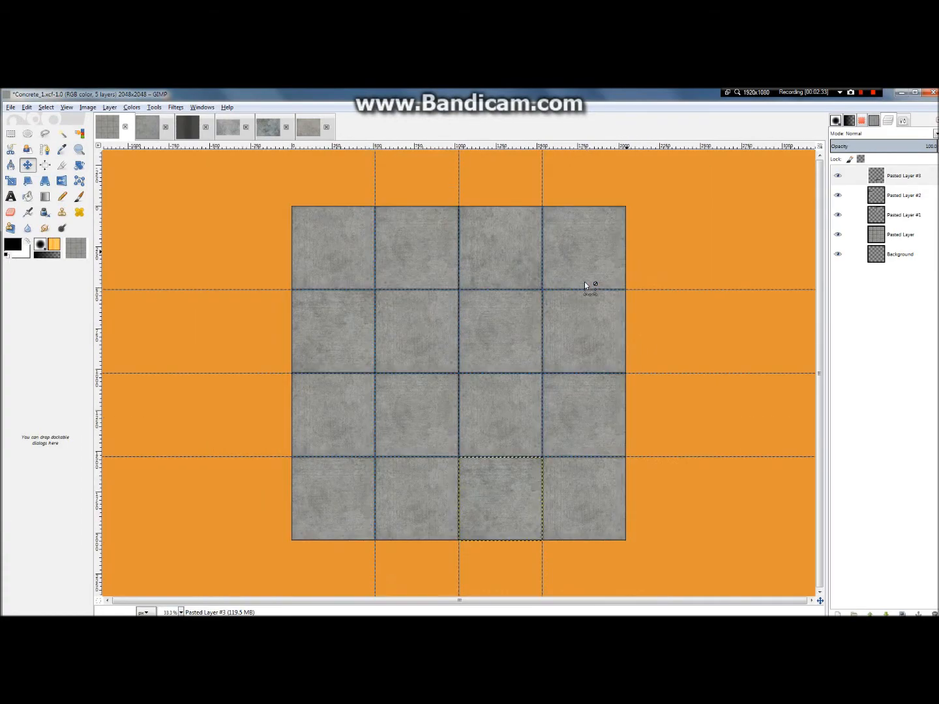
scroll(584, 281, "down", 1)
scroll(556, 317, "up", 1)
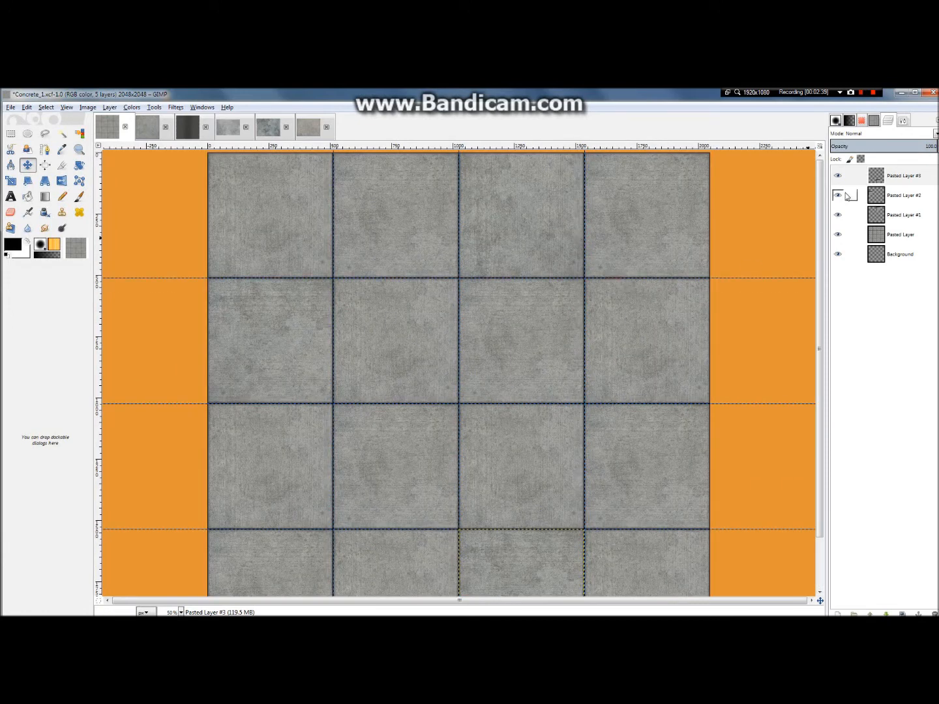
Step: Duplicate the stained slab in the fourth row's third tile and move the copy to the third row's second tile
key("ctrl+shift+d")
mouse_move(256, 329)
left_mouse_down()
mouse_move(361, 361)
mouse_move(249, 321)
left_mouse_up()
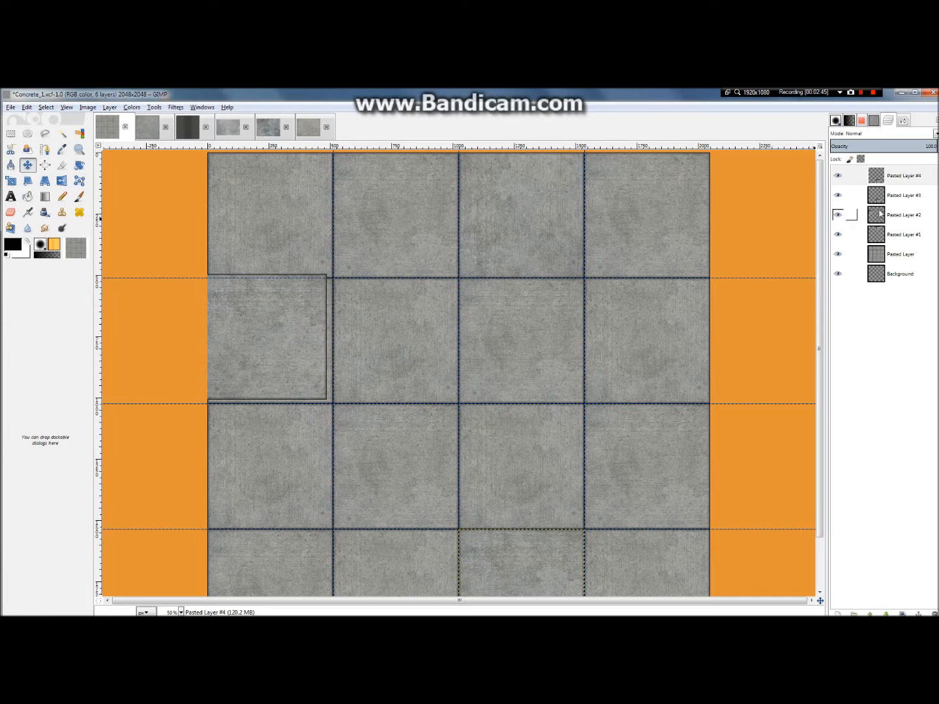
left_click_drag(296, 327, 309, 331)
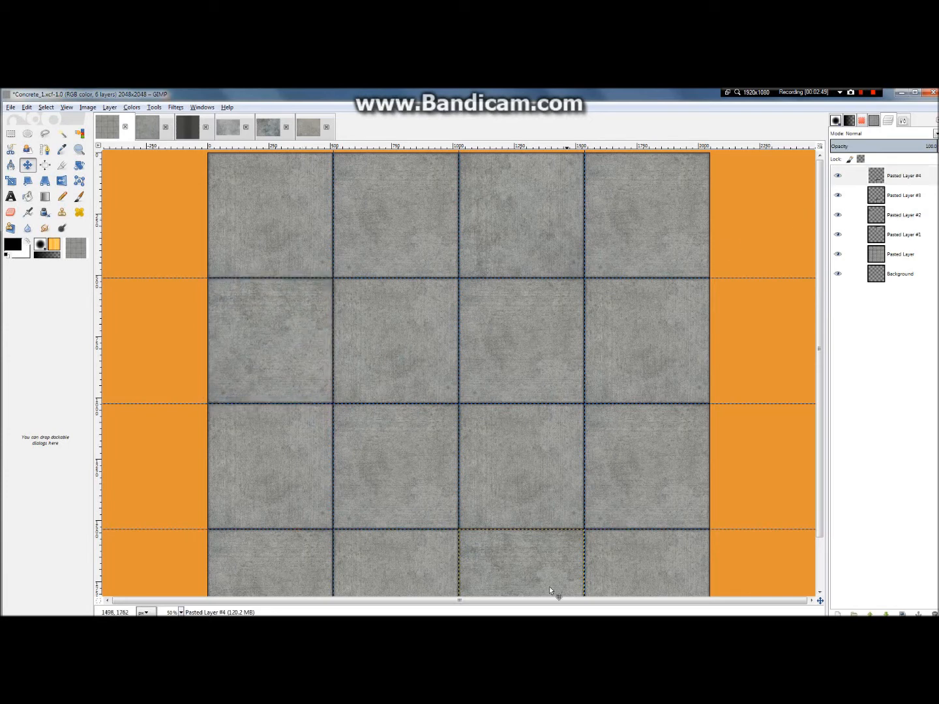
mouse_move(520, 571)
left_mouse_down()
mouse_move(528, 452)
mouse_move(518, 432)
mouse_move(481, 464)
mouse_move(399, 496)
mouse_move(381, 189)
mouse_move(401, 326)
mouse_move(405, 209)
mouse_move(395, 199)
mouse_move(461, 340)
mouse_move(508, 336)
mouse_move(489, 372)
mouse_move(391, 446)
left_mouse_up()
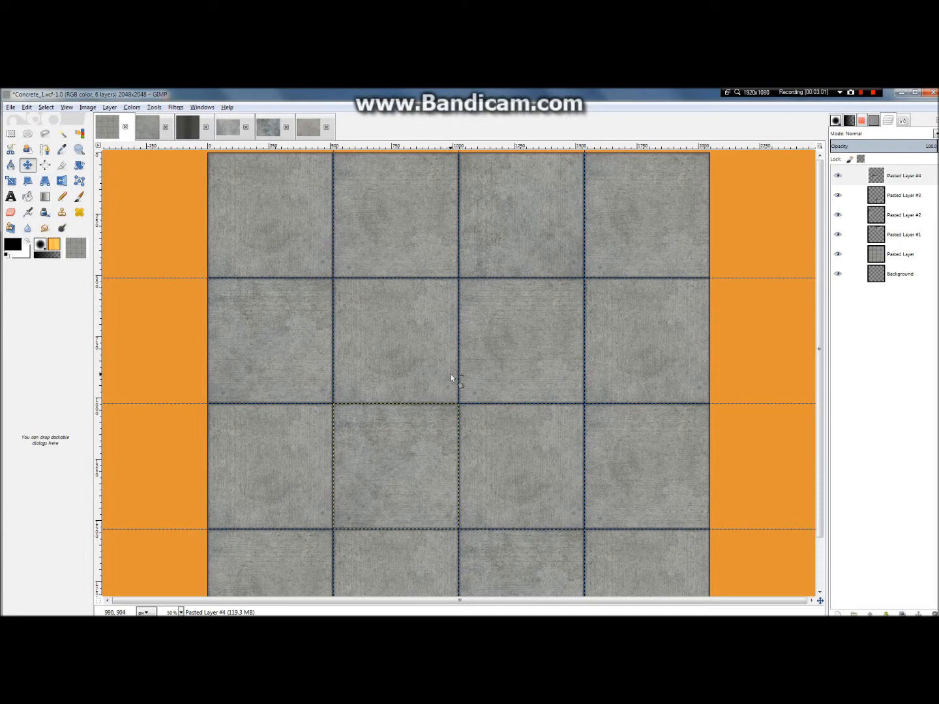
scroll(454, 372, "down", 2)
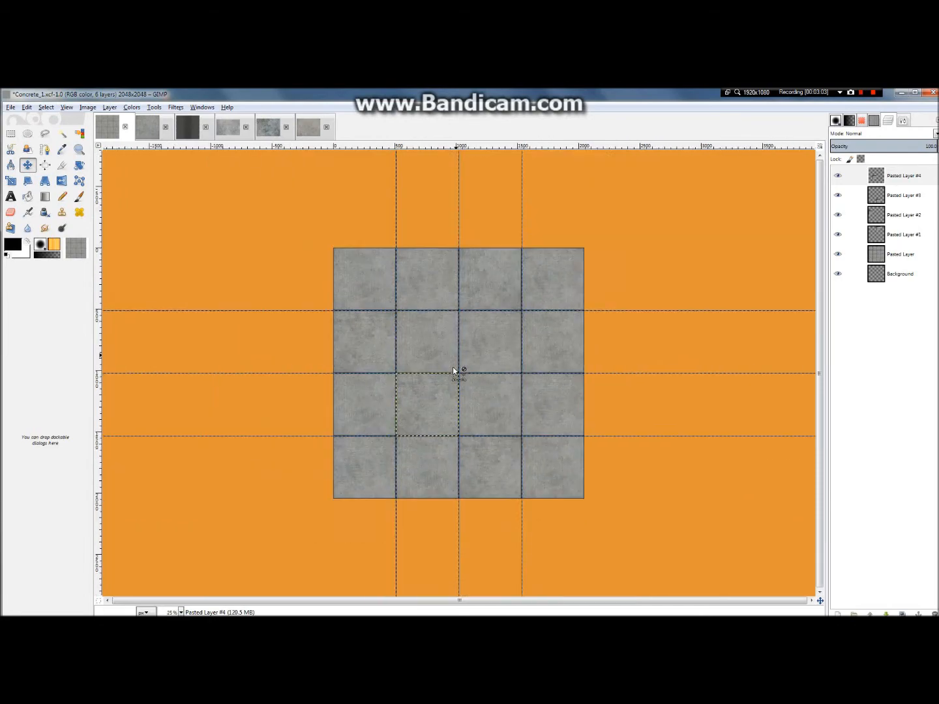
scroll(454, 371, "up", 2)
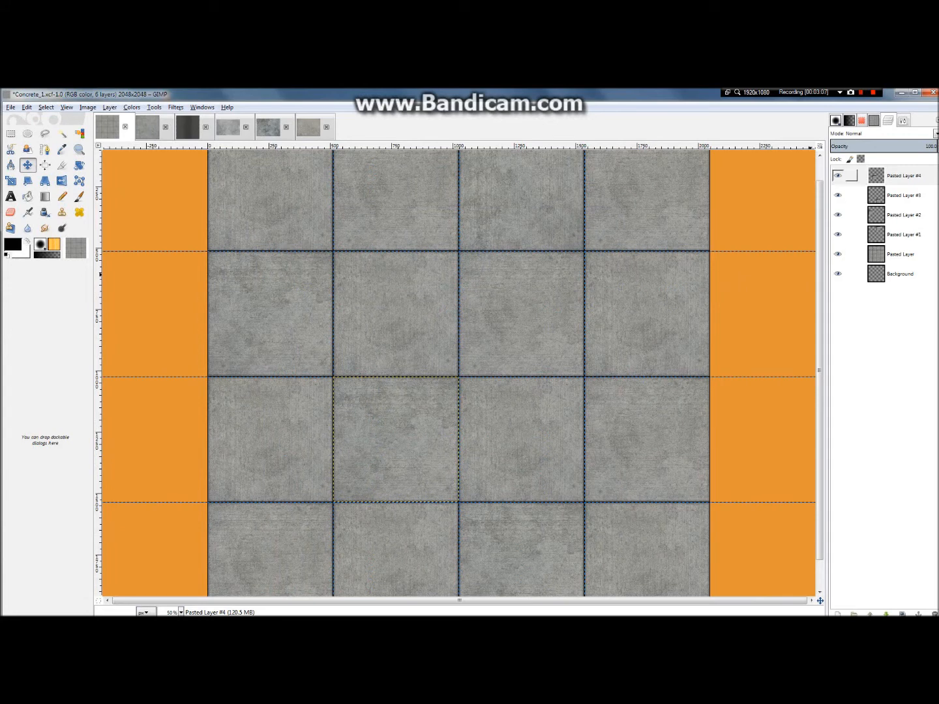
Step: Duplicate Pasted Layer #4, rotate the copy 90° clockwise, and move it to the second row's fourth tile
key("ctrl+shift+d")
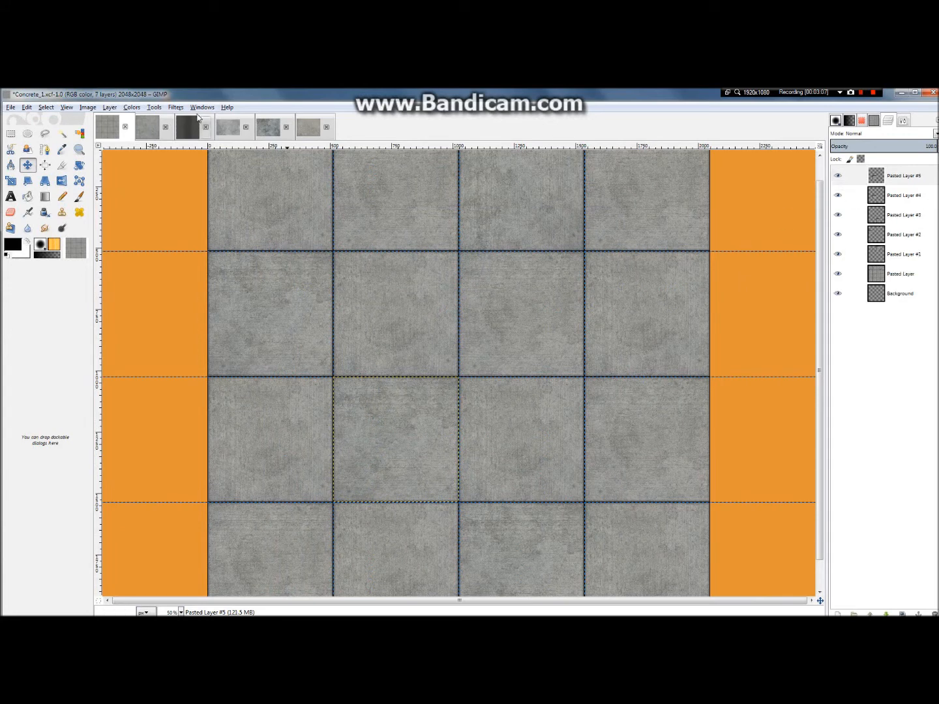
left_click(109, 107)
mouse_move(154, 223)
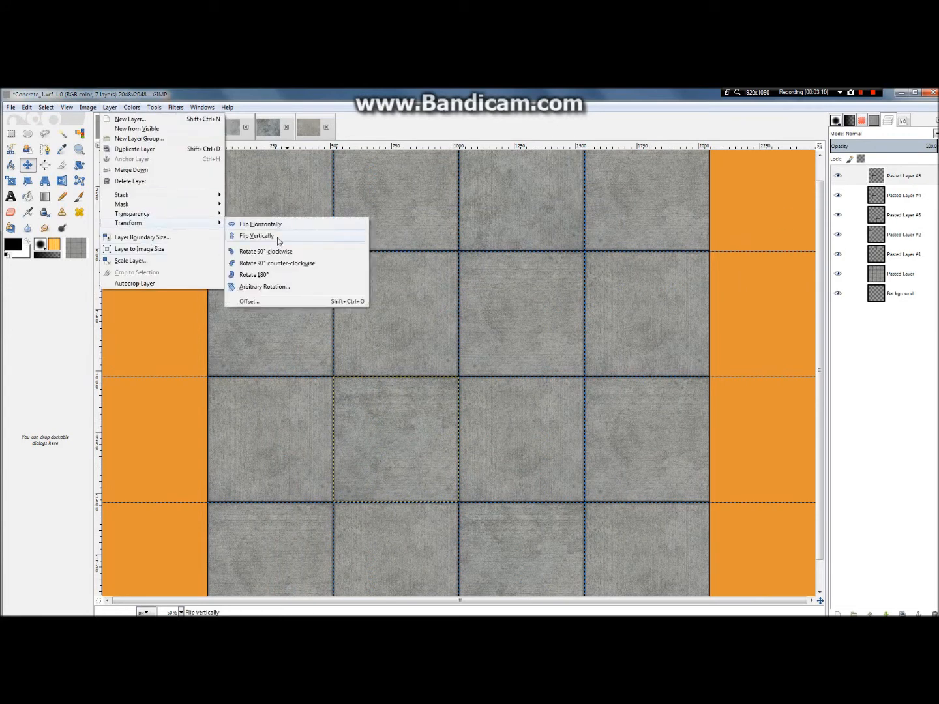
left_click(304, 251)
left_click_drag(427, 443, 662, 306)
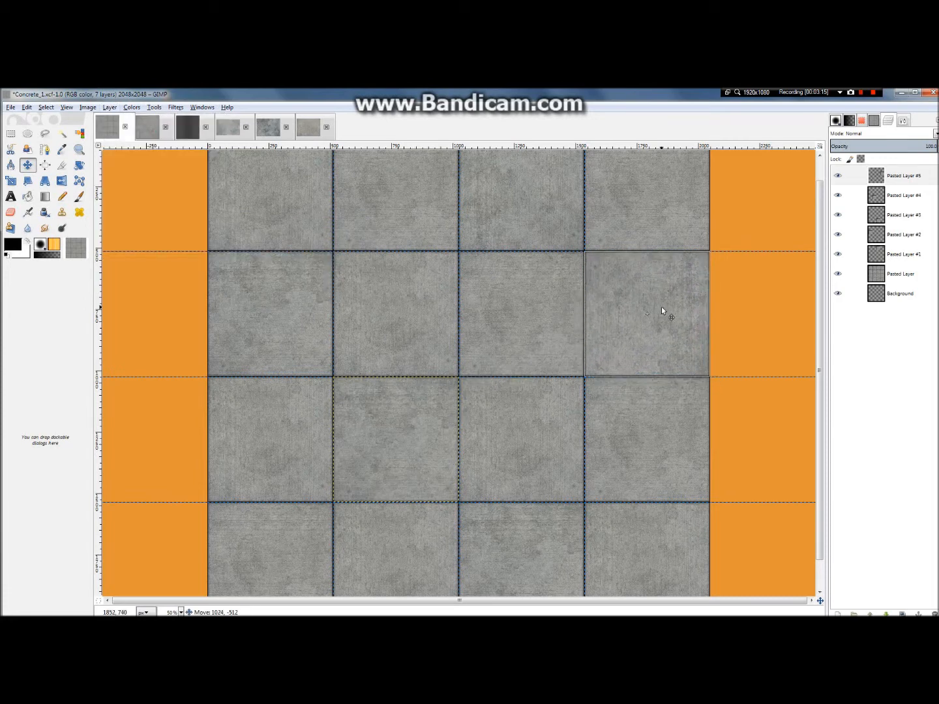
key("minus")
Step: Merge all the stained slab layers down one after another into the tiled Pasted Layer
right_click(904, 179)
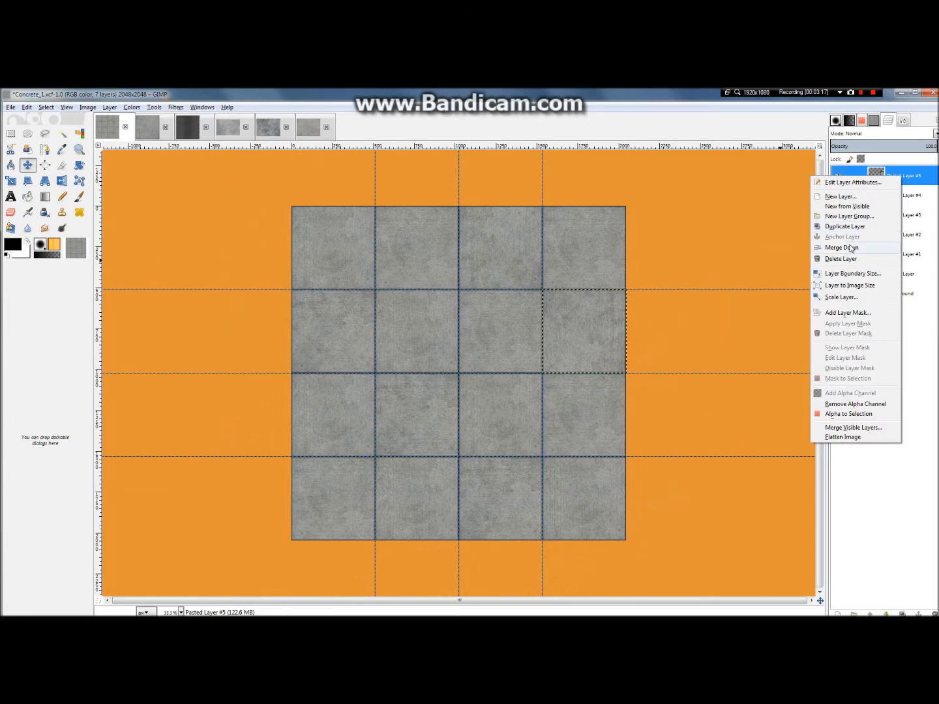
left_click(842, 248)
right_click(894, 182)
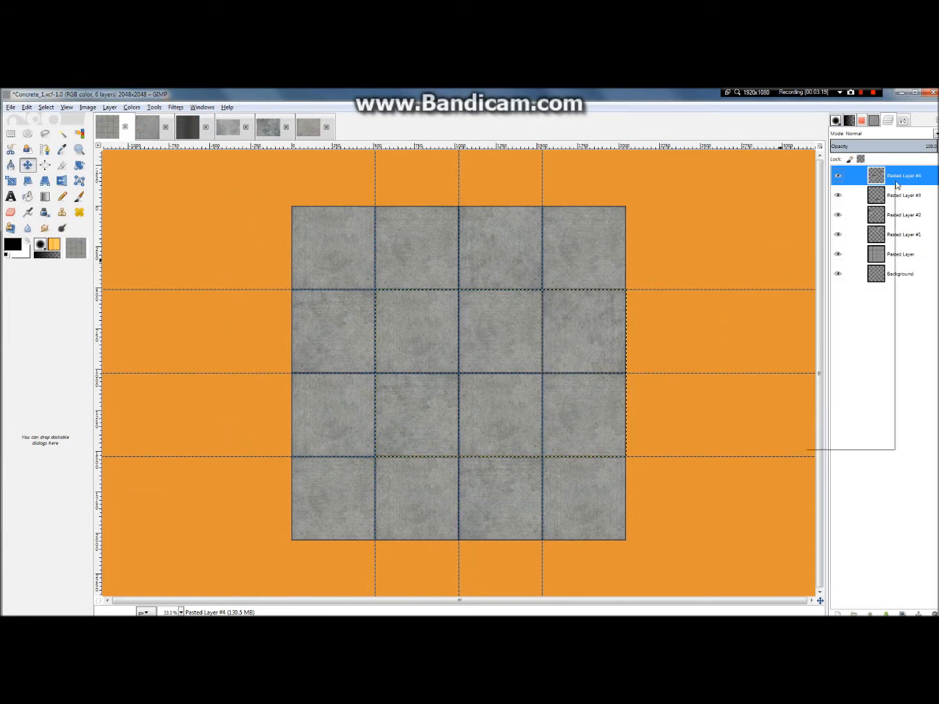
left_click(853, 256)
right_click(885, 182)
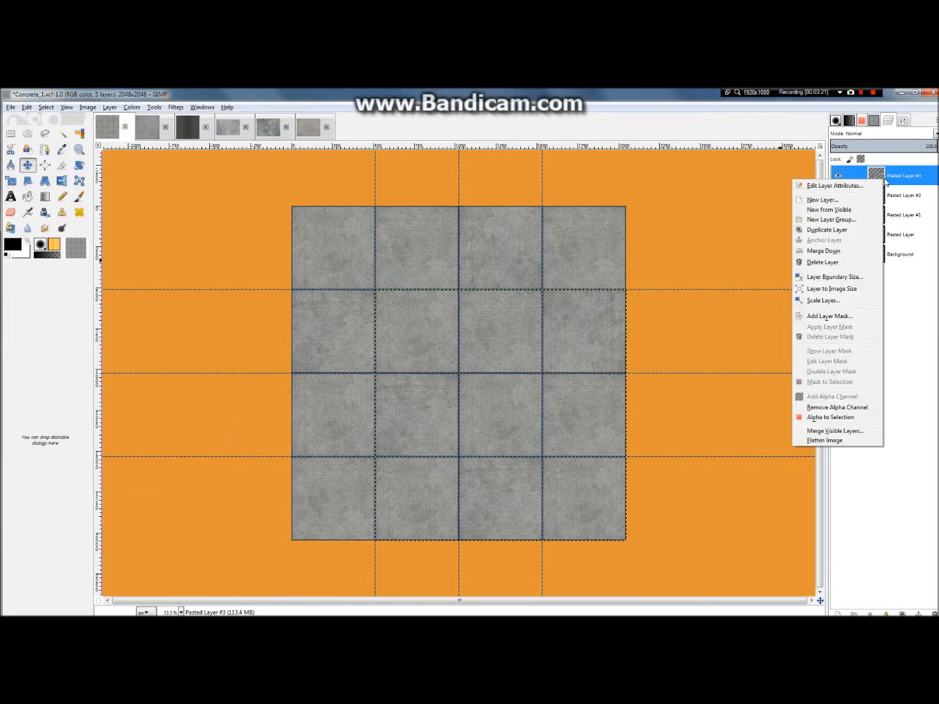
left_click(844, 251)
right_click(887, 186)
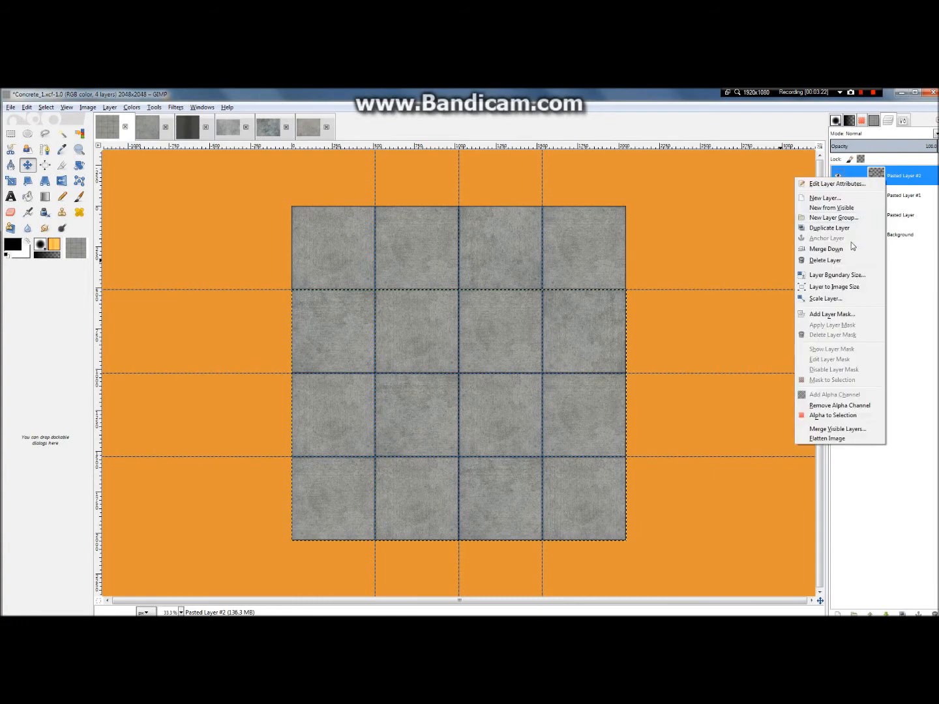
left_click(854, 250)
right_click(894, 183)
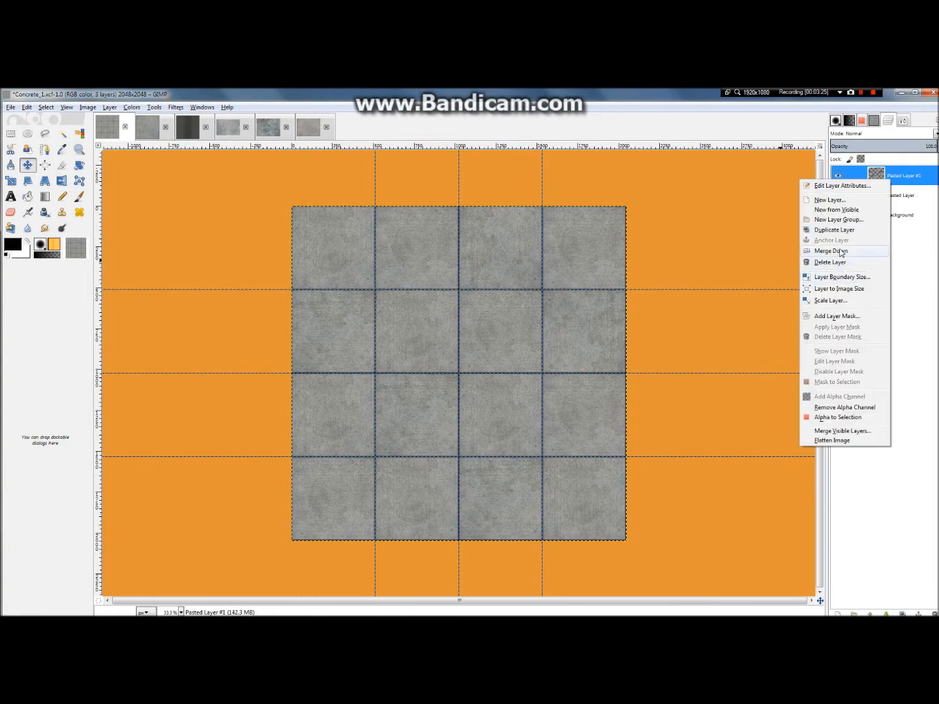
left_click(841, 251)
Step: Hide the guides on the tiled concrete image
scroll(497, 377, "up", 6)
scroll(498, 377, "down", 5)
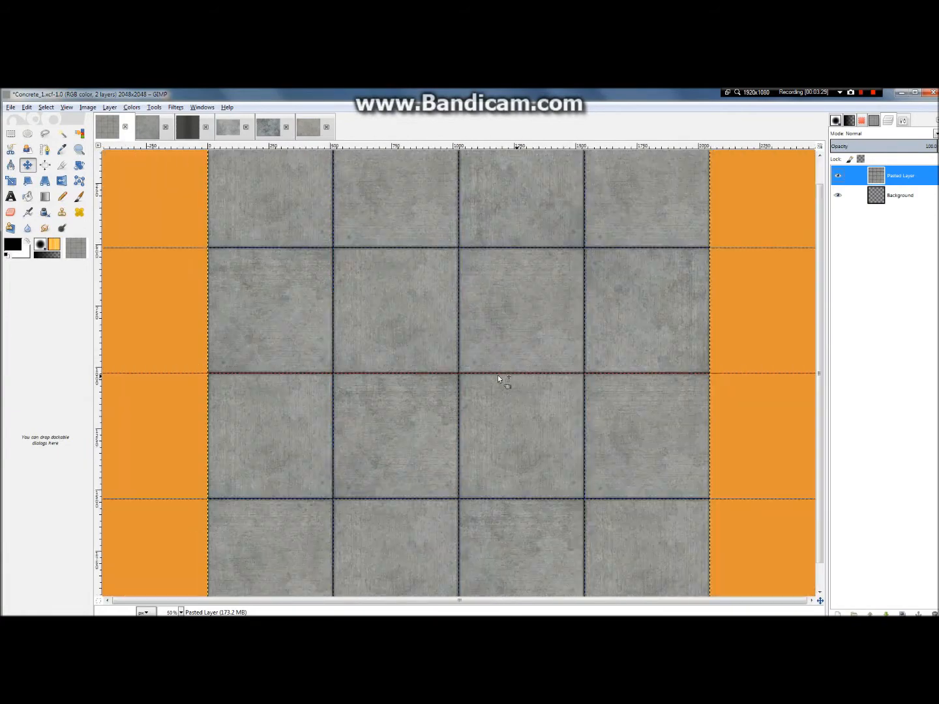
scroll(440, 276, "up", 5)
scroll(438, 277, "down", 7)
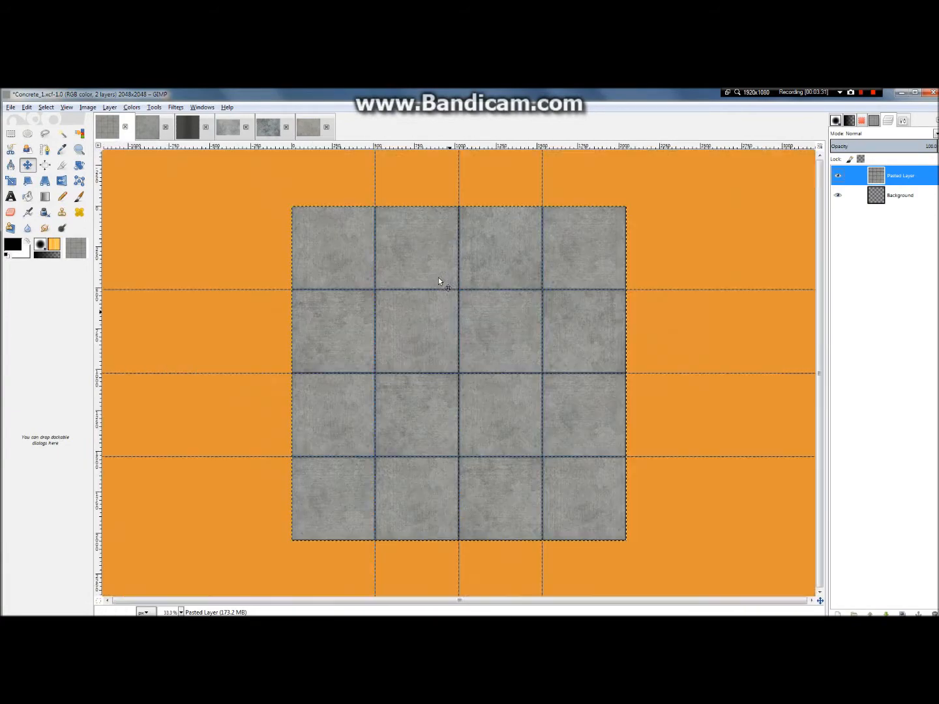
scroll(436, 280, "up", 3)
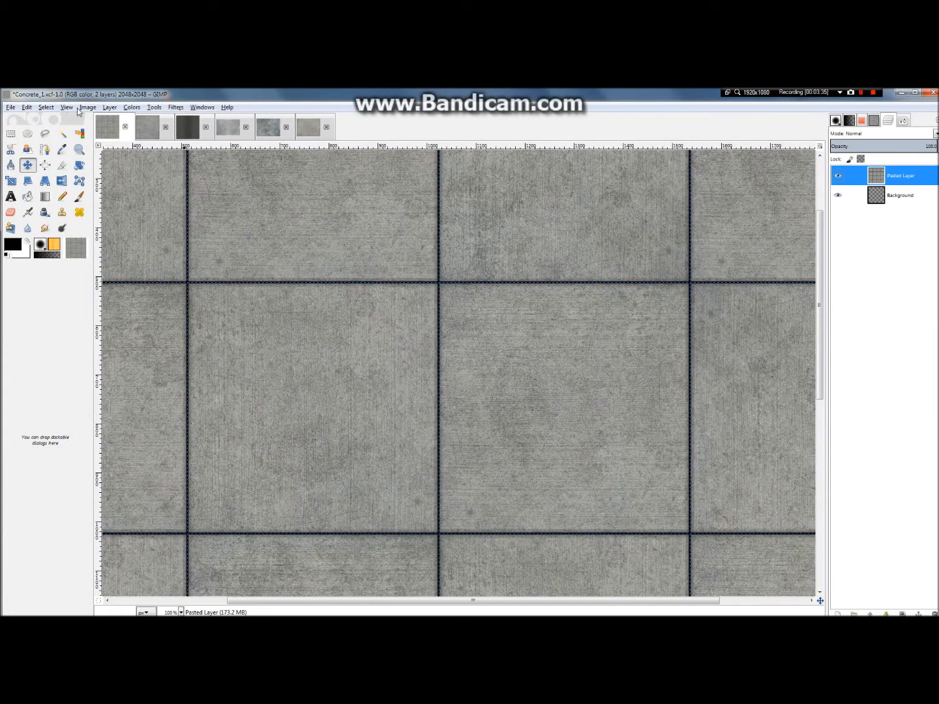
left_click(176, 107)
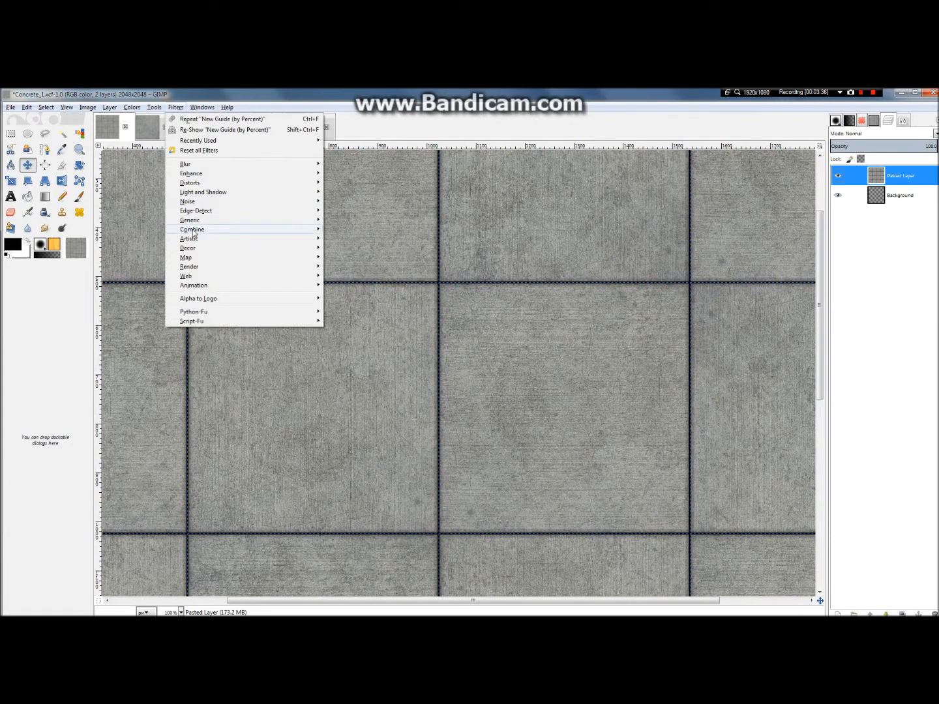
mouse_move(67, 107)
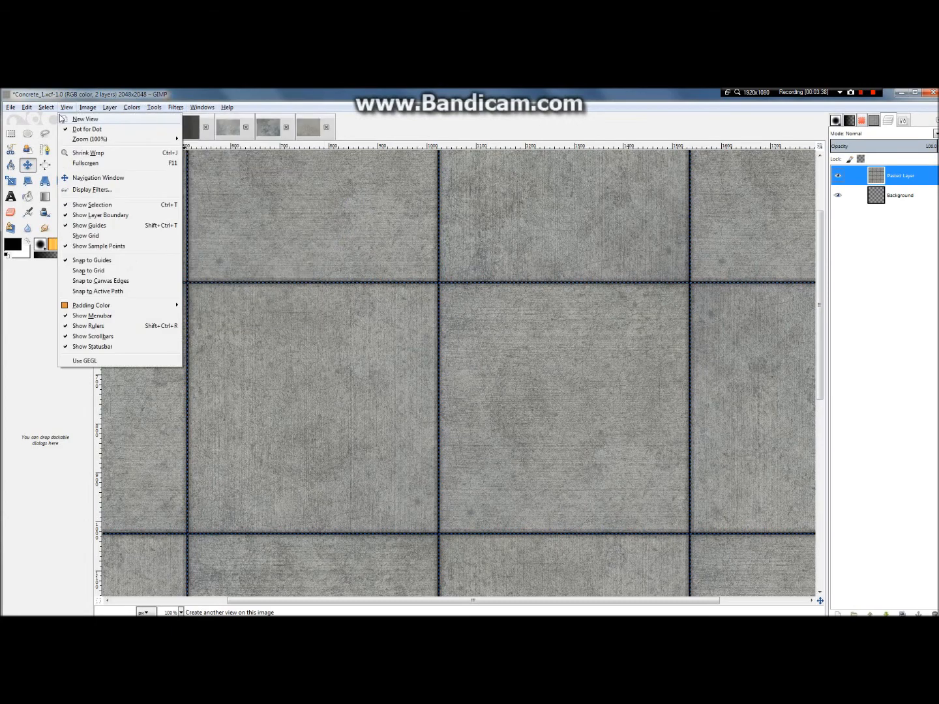
left_click(99, 229)
Step: Examine the black joint lines between the slabs up close and check the single-slab source image
scroll(244, 265, "down", 3)
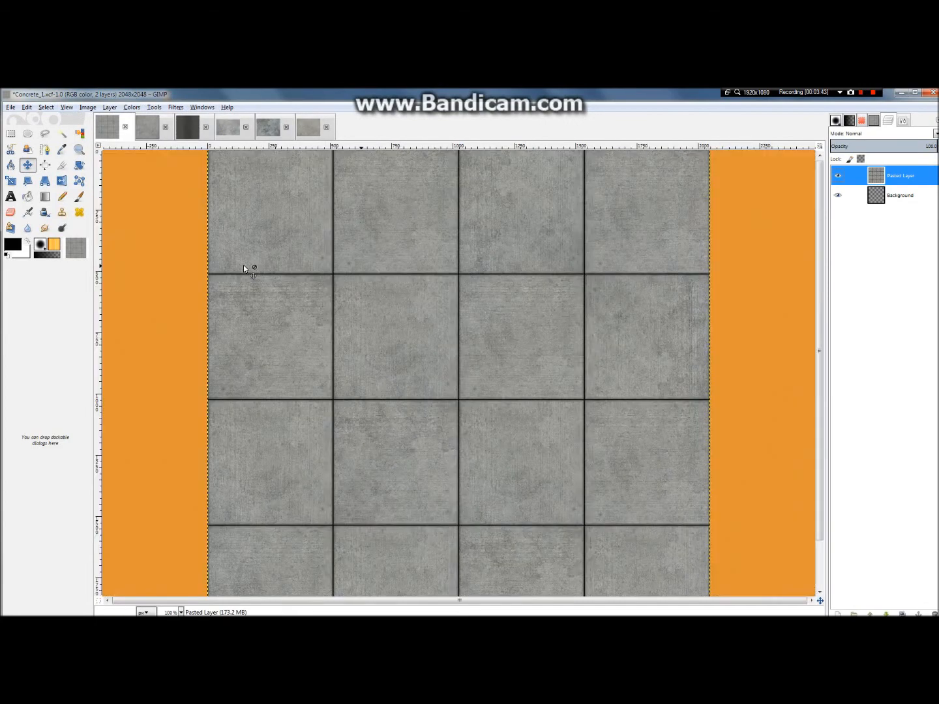
scroll(439, 287, "up", 2)
scroll(440, 289, "up", 2)
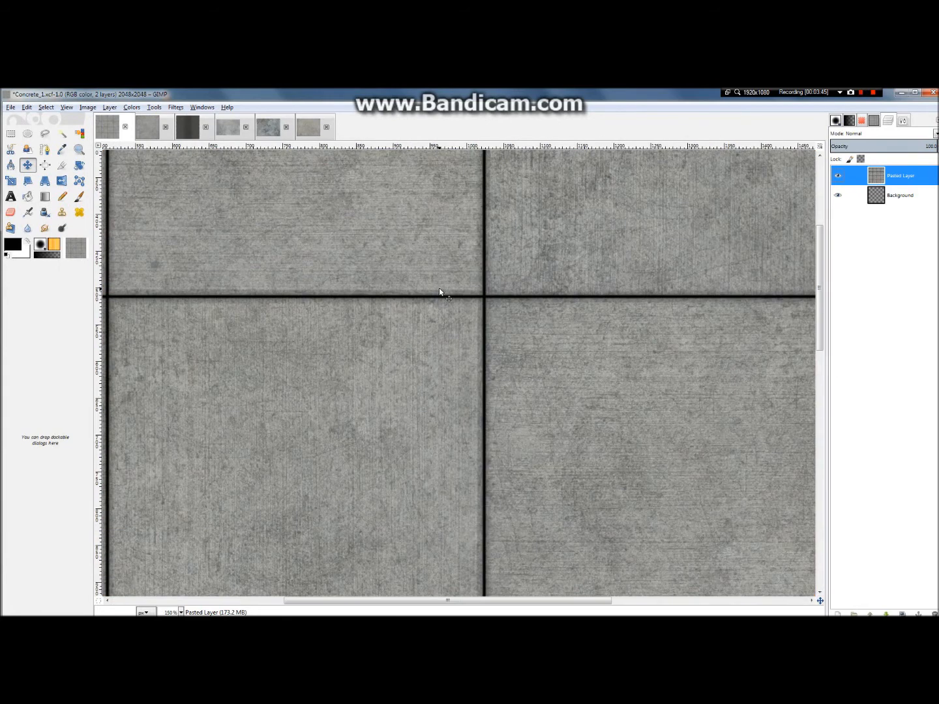
scroll(439, 293, "down", 2)
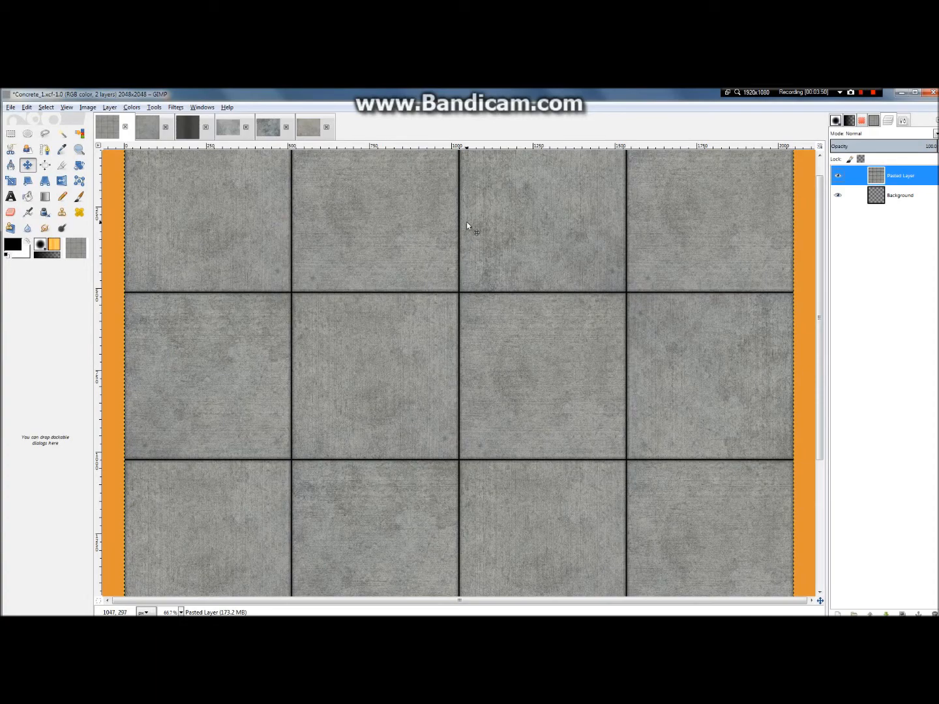
scroll(444, 225, "down", 3)
scroll(443, 226, "up", 4)
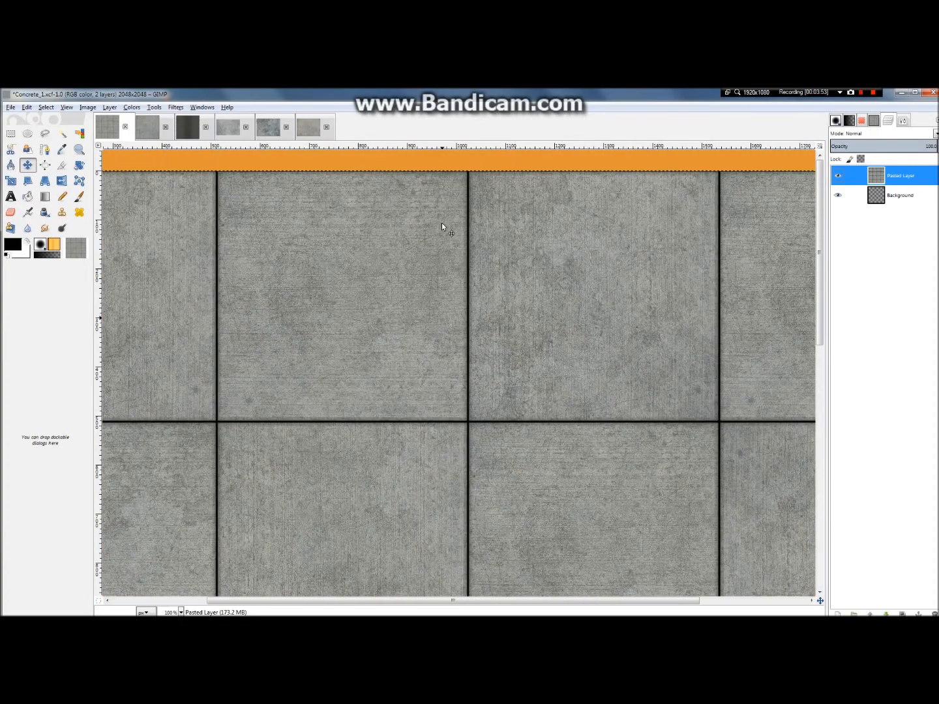
scroll(442, 226, "up", 6)
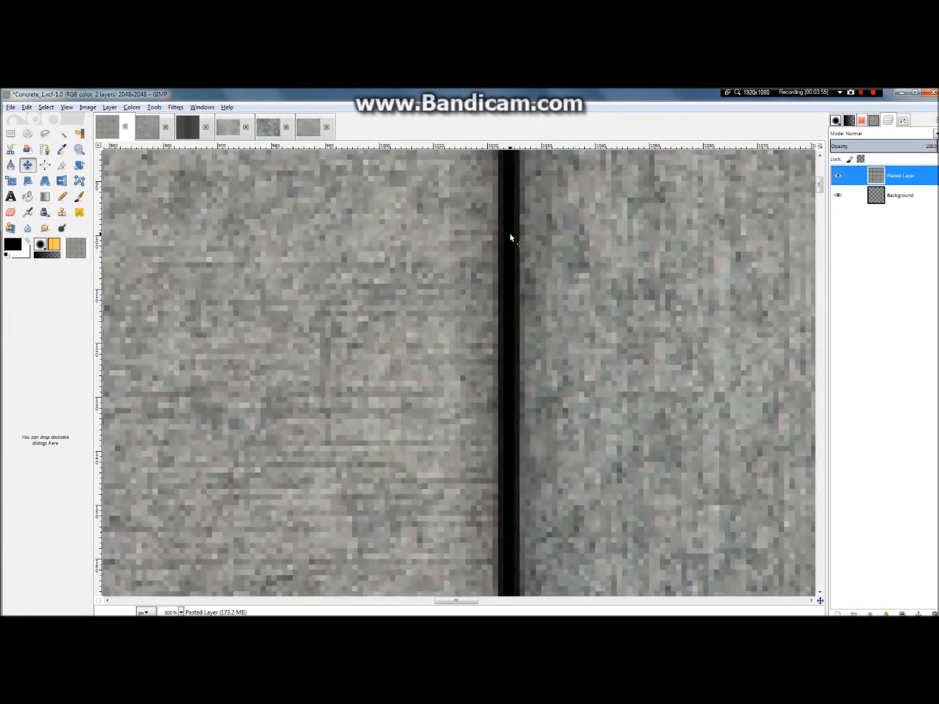
scroll(510, 239, "up", 3)
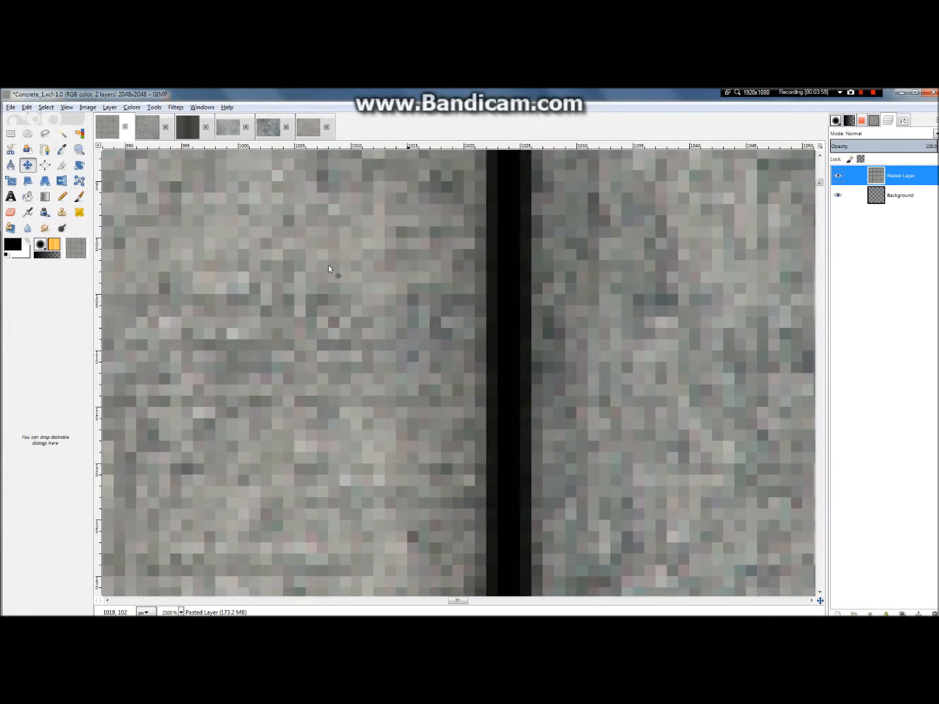
left_click(142, 128)
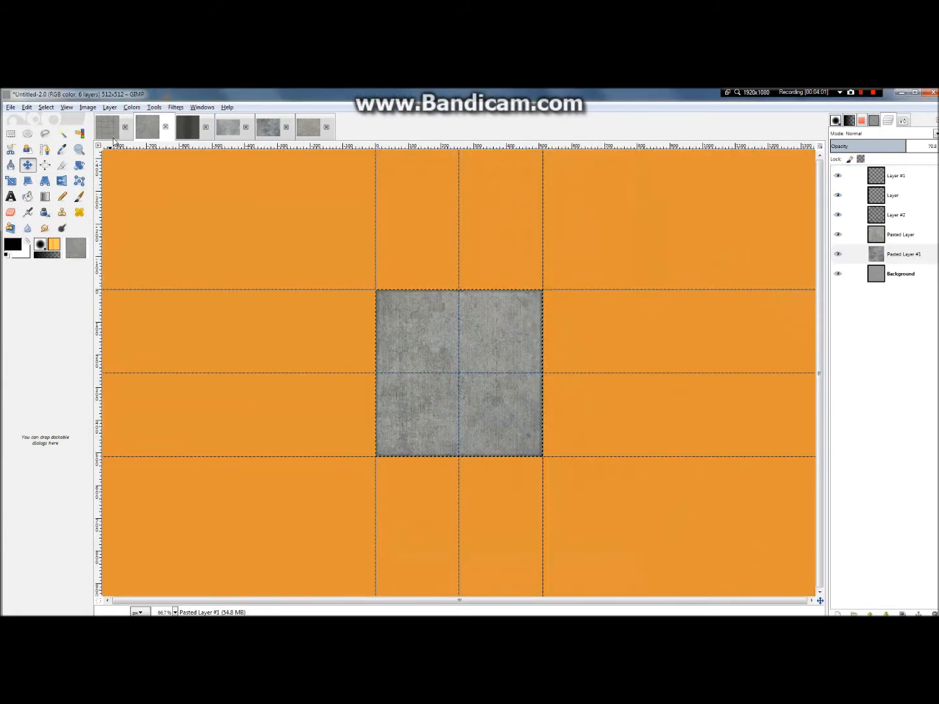
left_click(108, 128)
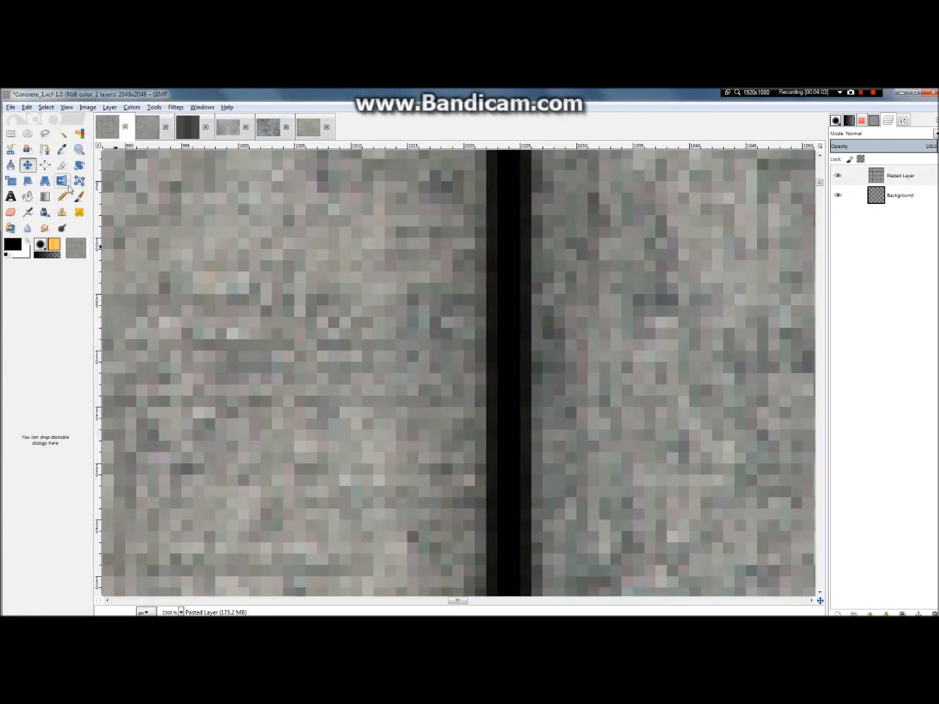
Step: Select the black joint lines between the slabs with Fuzzy Select, widening the selection to take in their dark edge pixels
left_click(59, 135)
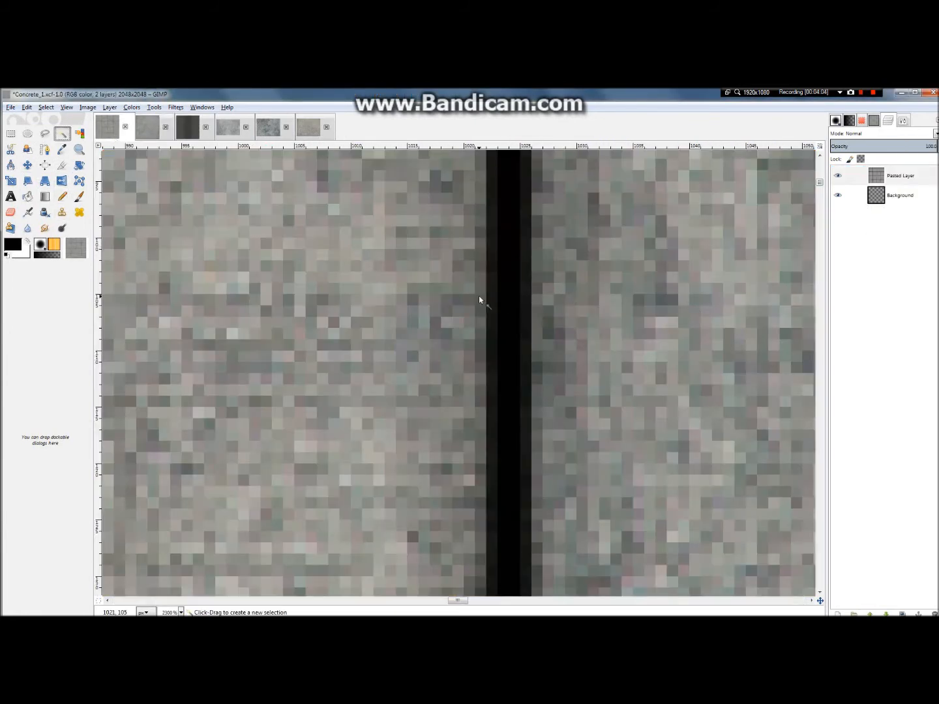
left_click(511, 308)
scroll(499, 272, "down", 5, "ctrl")
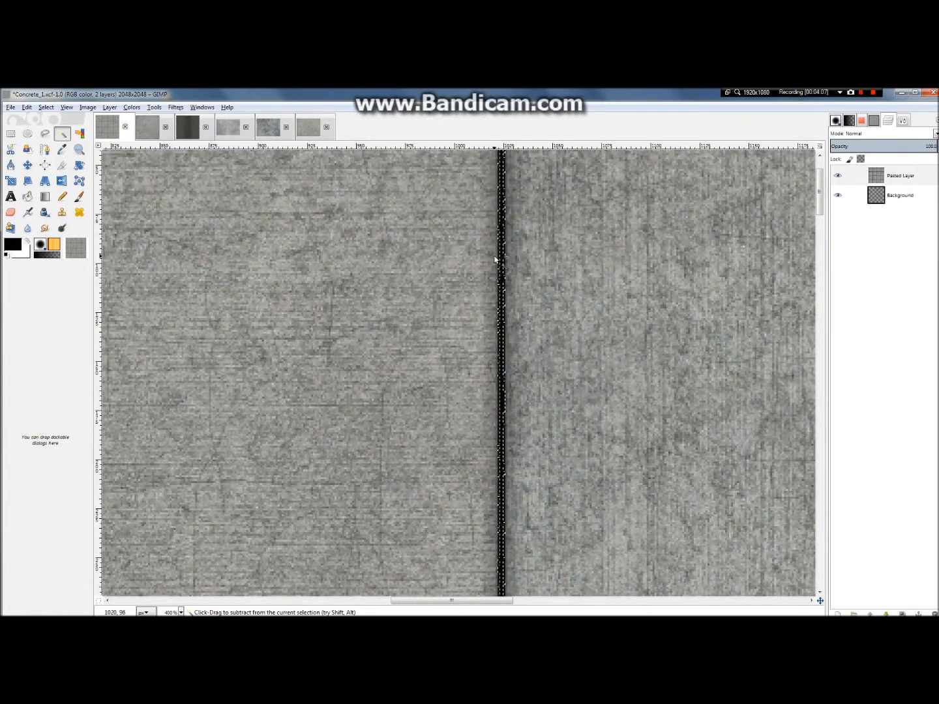
scroll(495, 260, "up", 5, "ctrl")
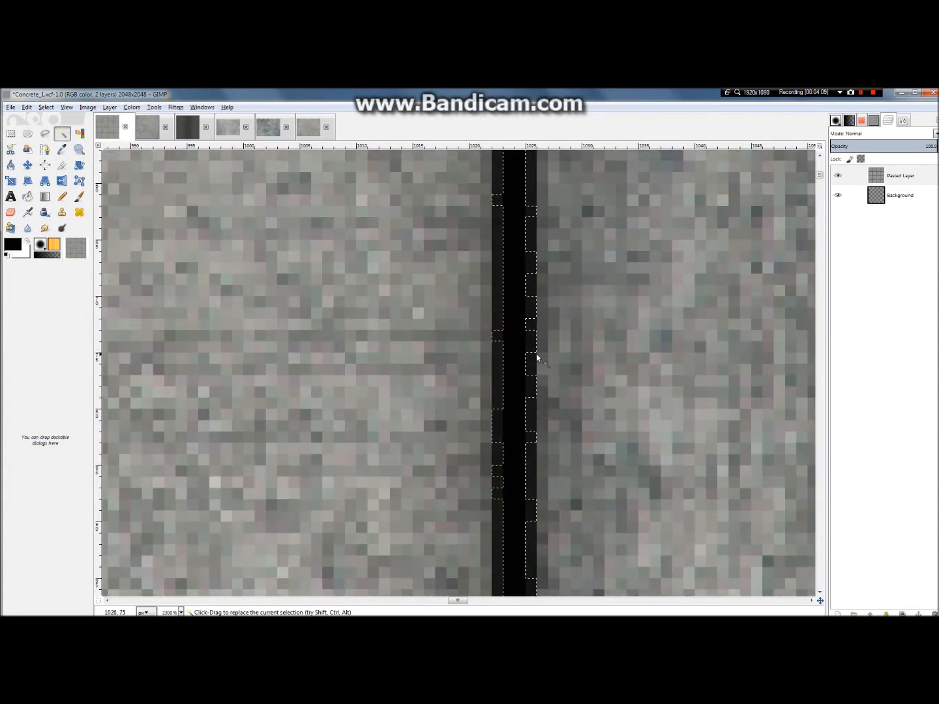
left_click_drag(533, 356, 535, 358)
scroll(527, 340, "down", 7, "ctrl")
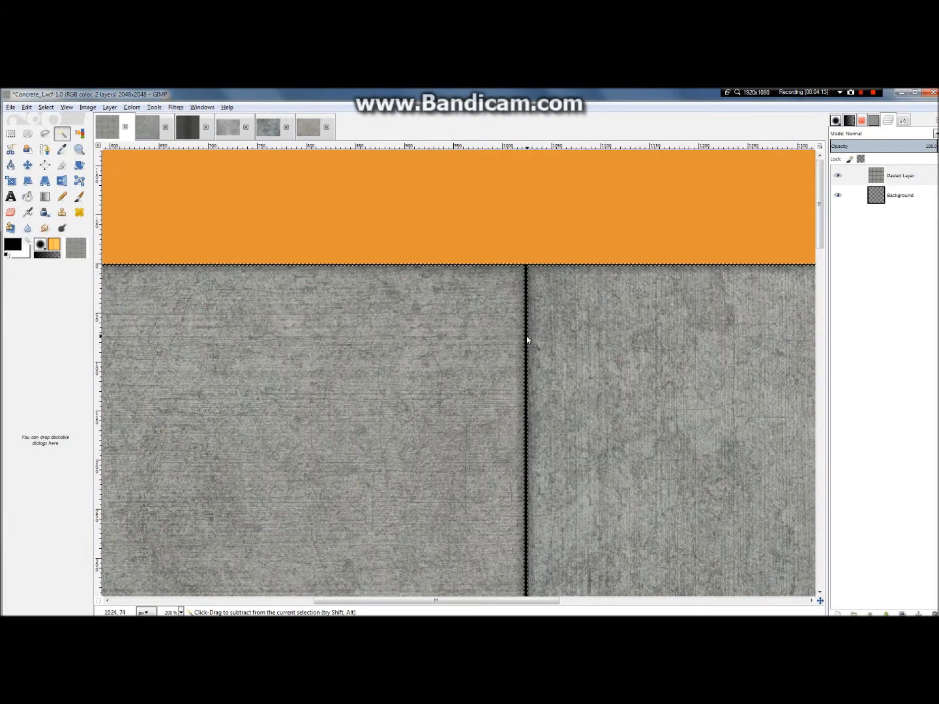
Step: Lighten the selected joint lines by setting their brightness to 36
left_click(131, 107)
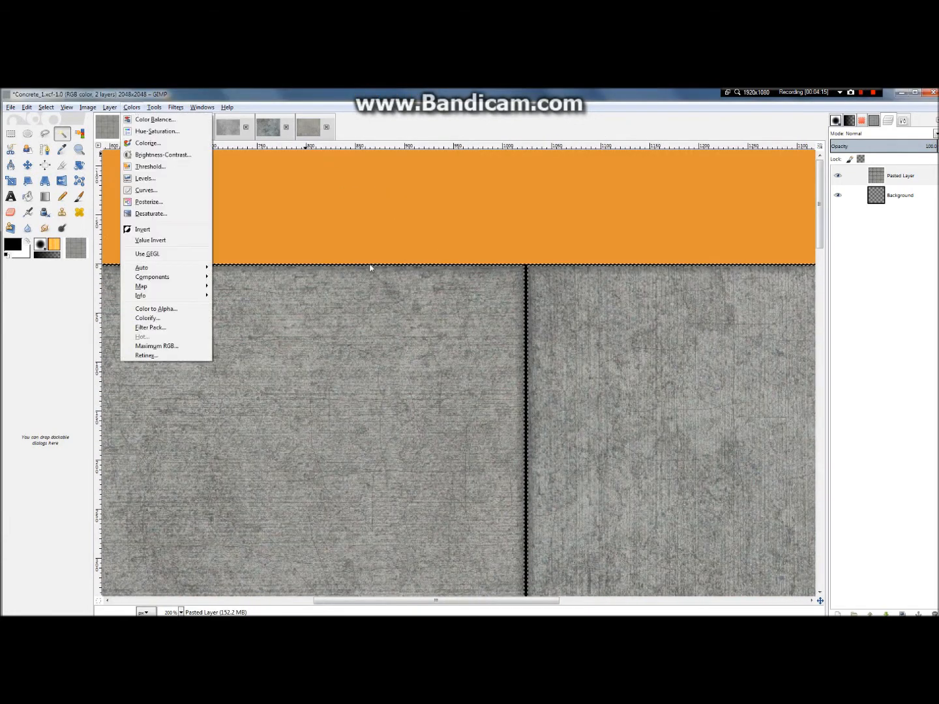
left_click(575, 284)
scroll(548, 203, "up", 3, "ctrl")
scroll(546, 383, "up", 4)
left_click(124, 108)
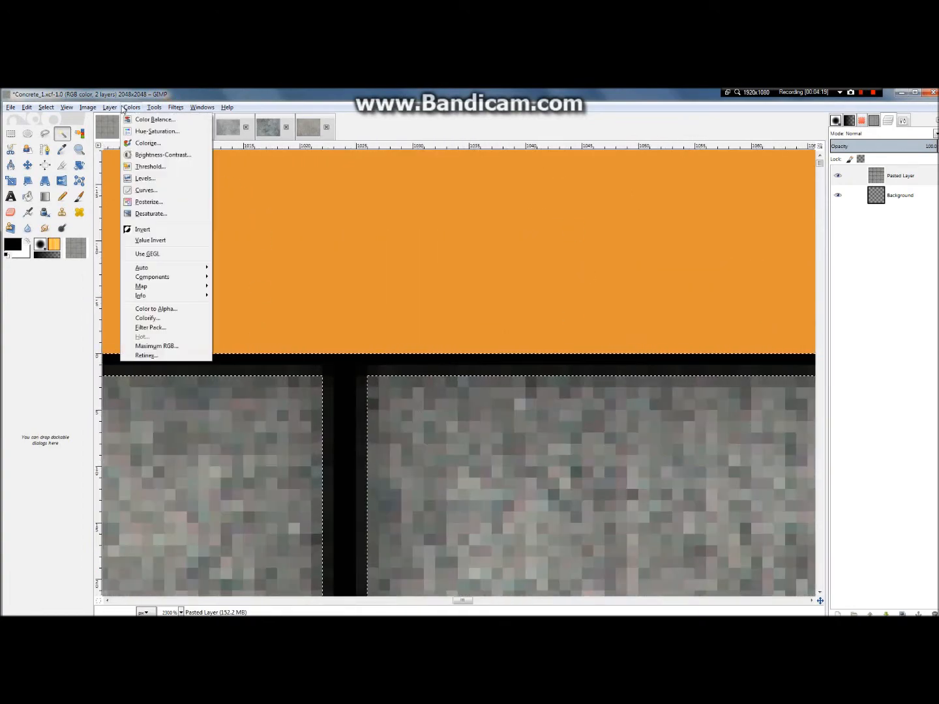
left_click(160, 155)
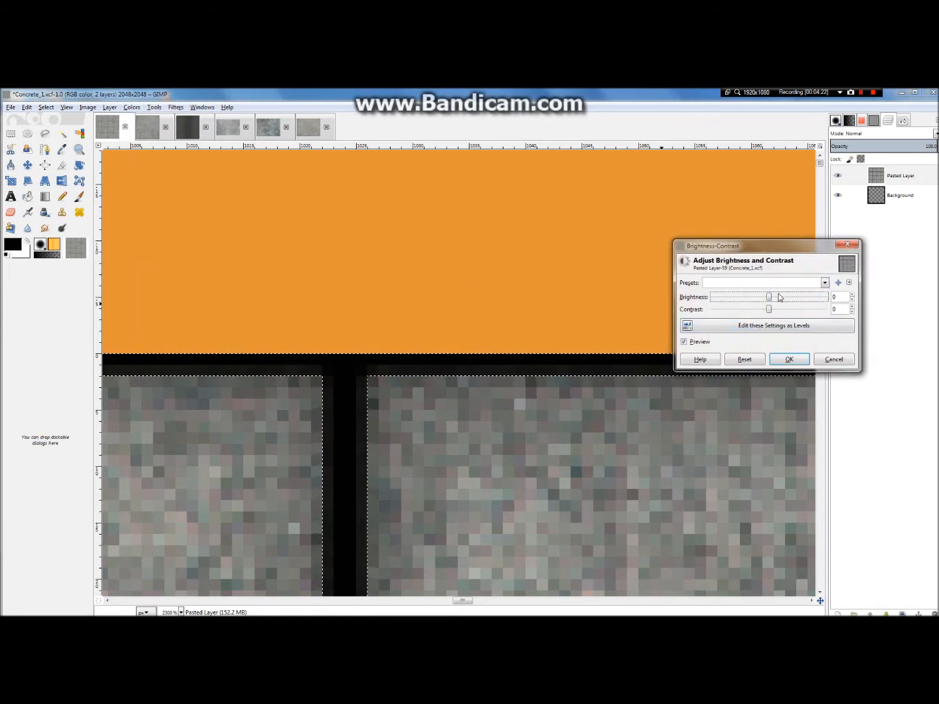
left_click_drag(780, 297, 786, 297)
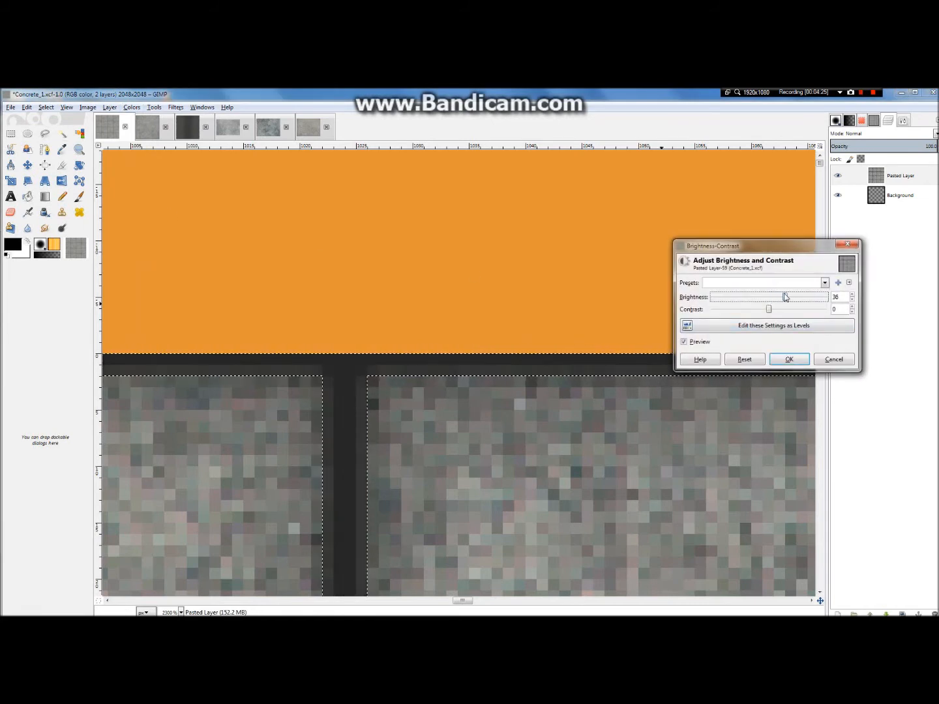
left_click(798, 366)
scroll(326, 312, "down", 10)
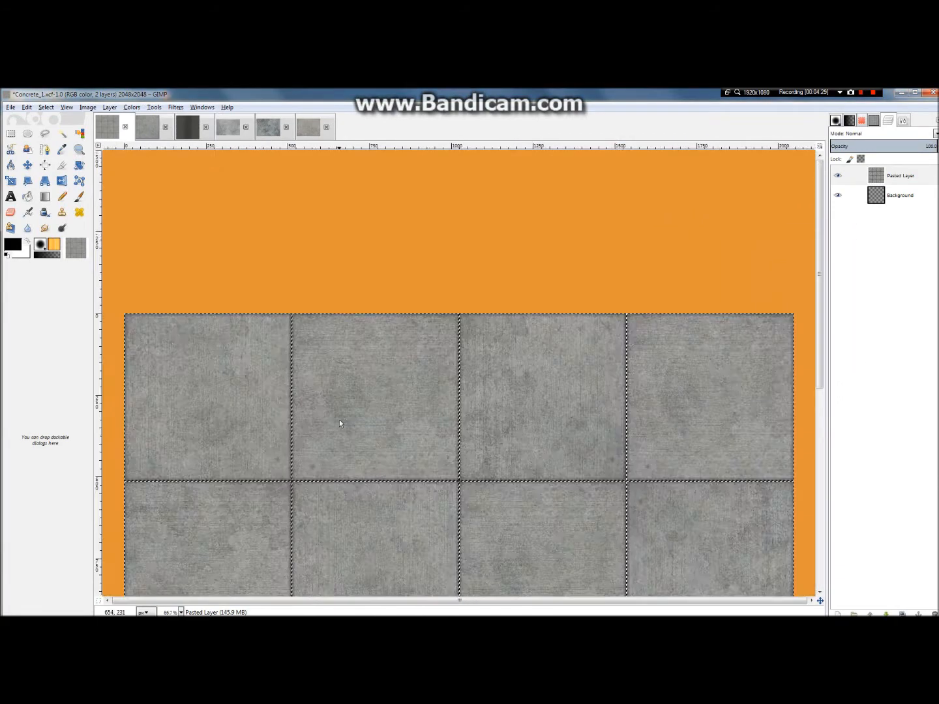
Step: Clear the selection of the joint lines and check the lightened joints up close and across the slabs
scroll(339, 424, "up", 3)
scroll(338, 429, "down", 2)
left_click(42, 110)
left_click(57, 131)
scroll(428, 397, "up", 2)
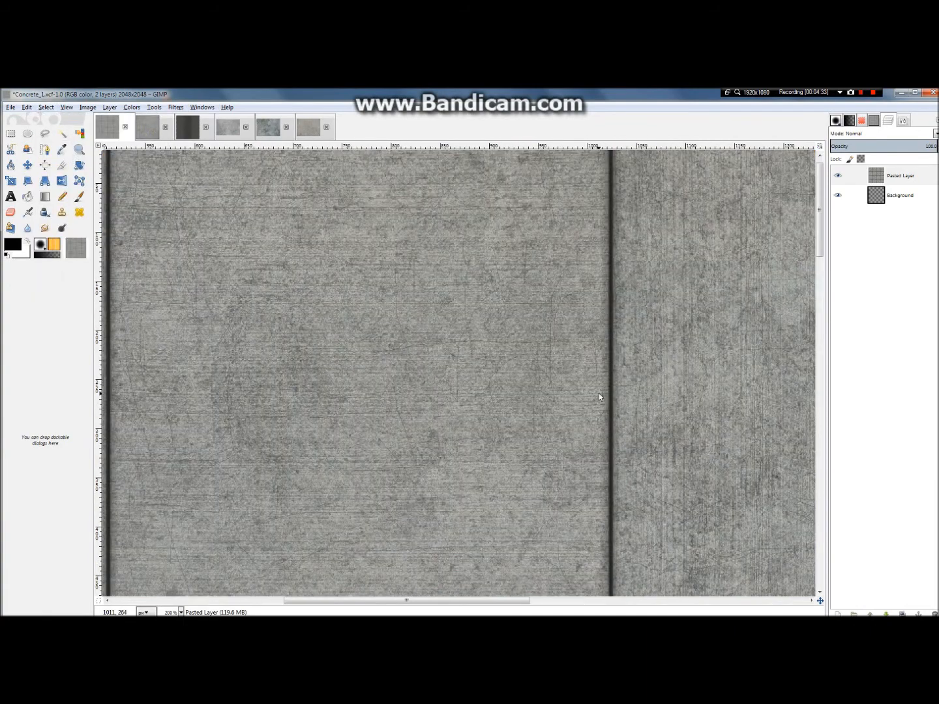
scroll(599, 397, "down", 3)
scroll(608, 444, "down", 4)
scroll(490, 464, "up", 3)
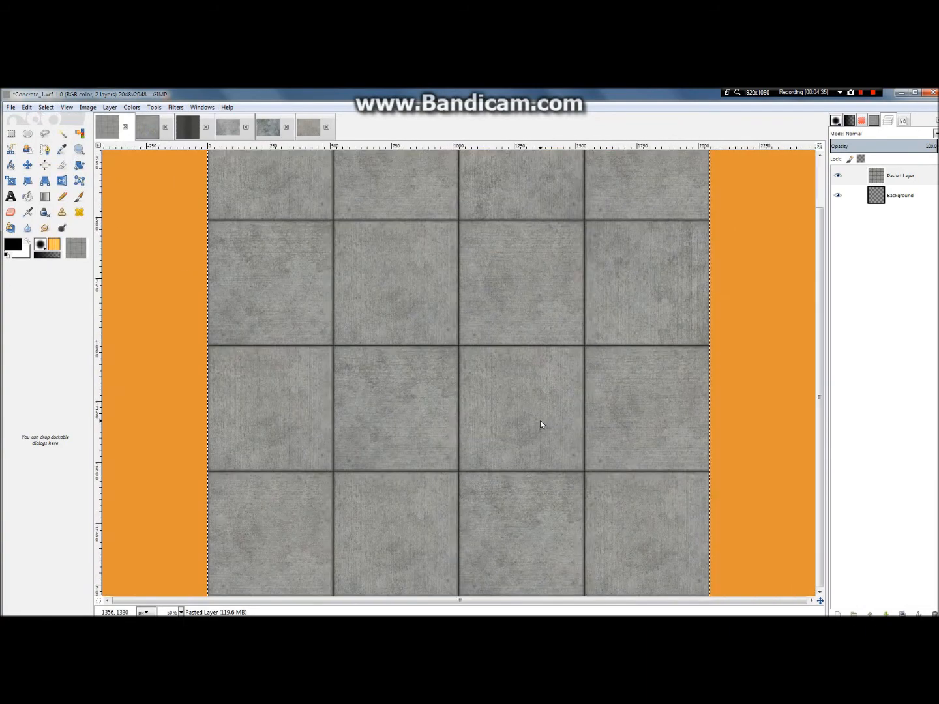
scroll(540, 424, "up", 1)
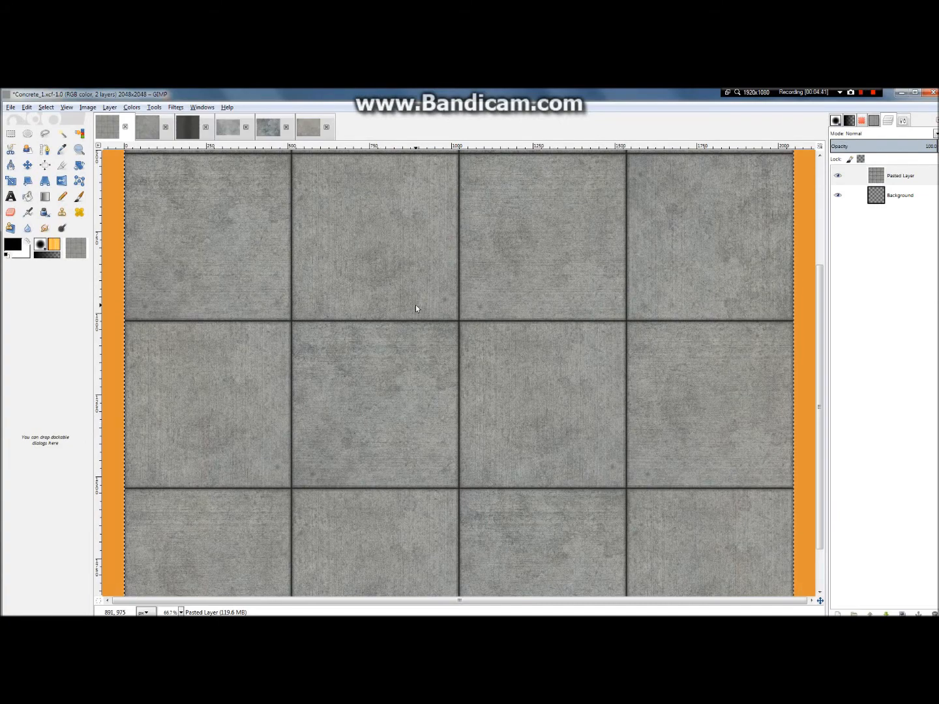
Step: Show the guides again over the tiled concrete image
key("minus")
key("minus")
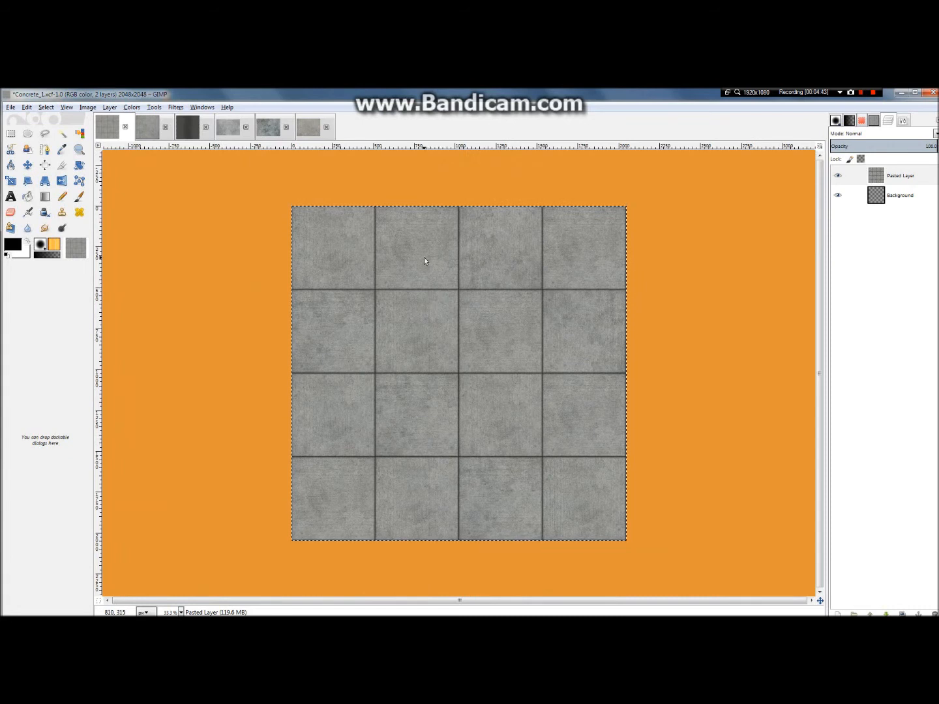
left_click(66, 108)
left_click(94, 228)
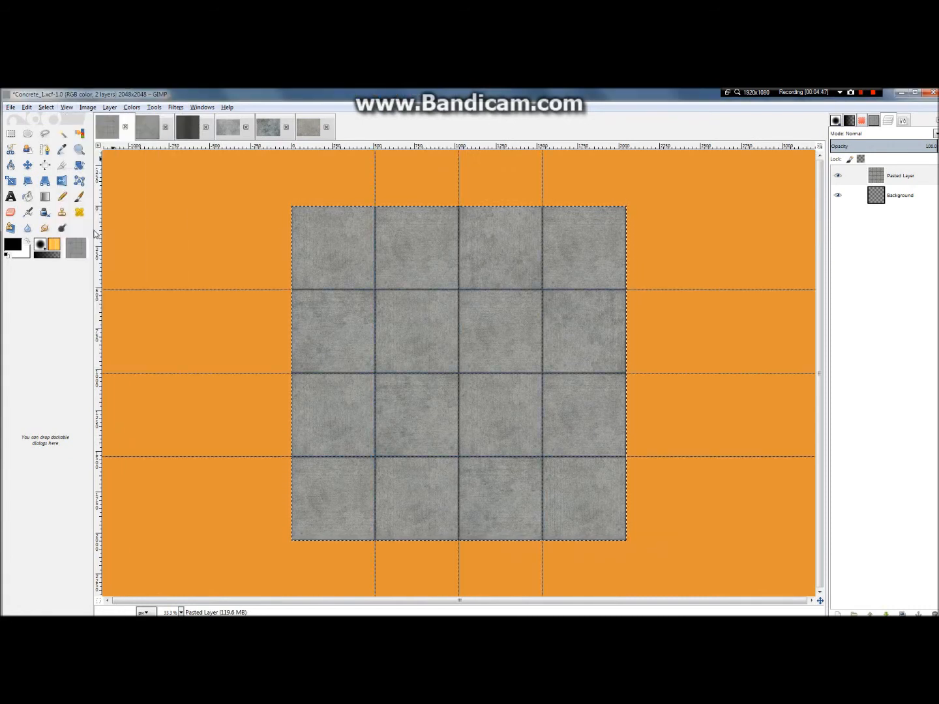
key("plus")
key("plus")
key("plus")
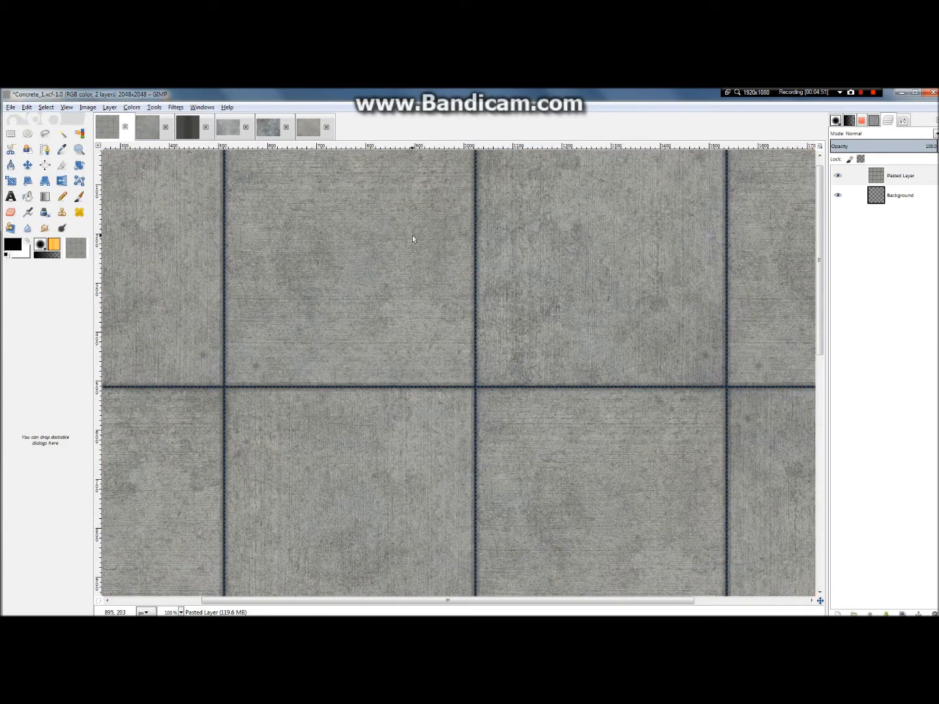
key("minus")
mouse_move(418, 90)
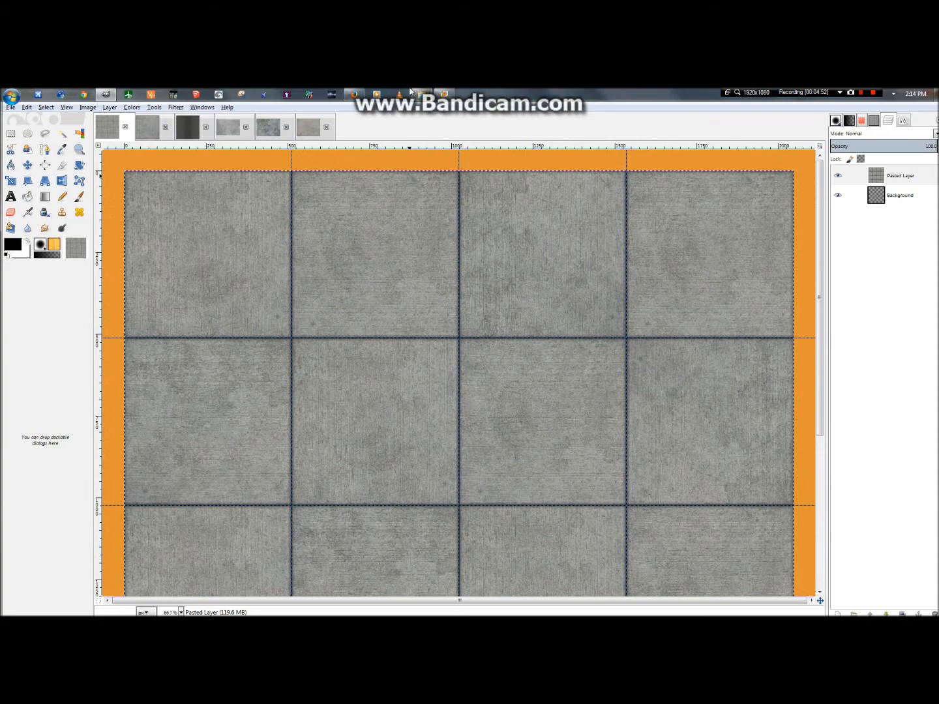
left_click(361, 92)
left_click(361, 92)
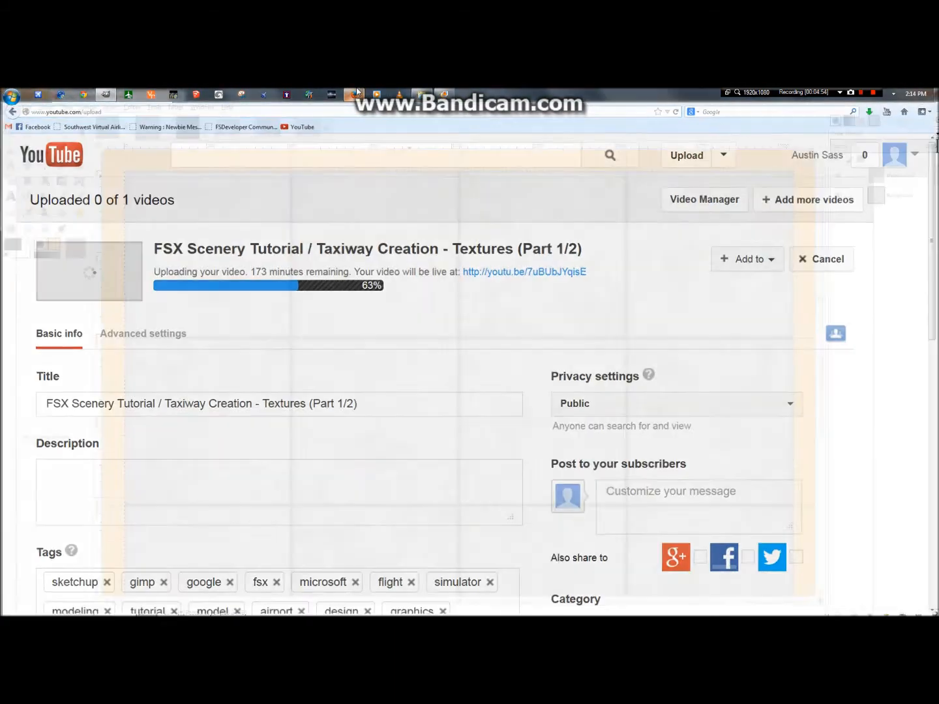
left_click(356, 92)
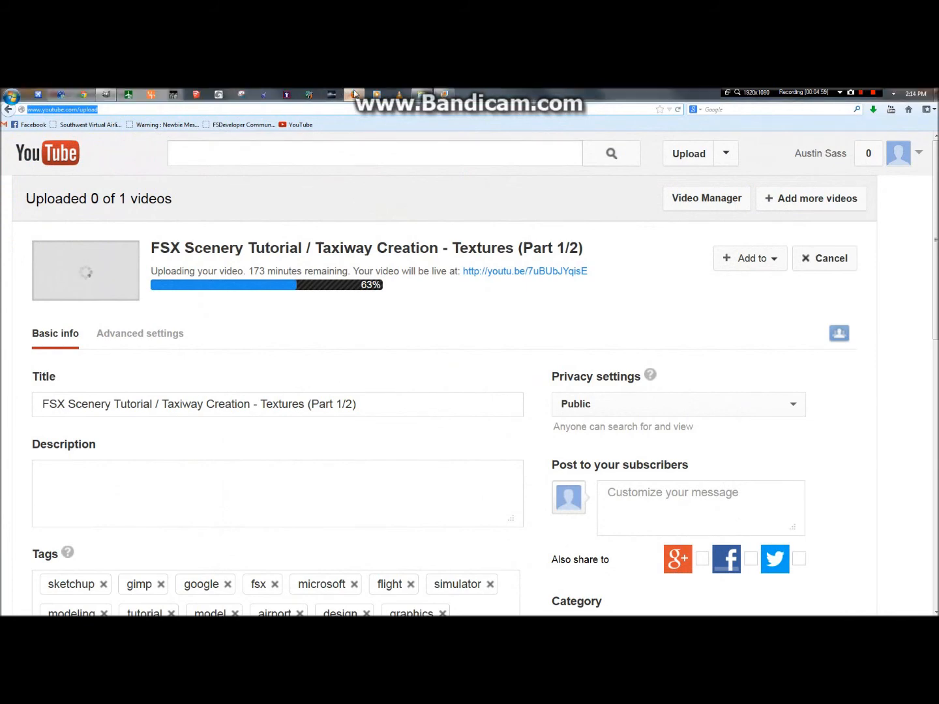
left_click(355, 92)
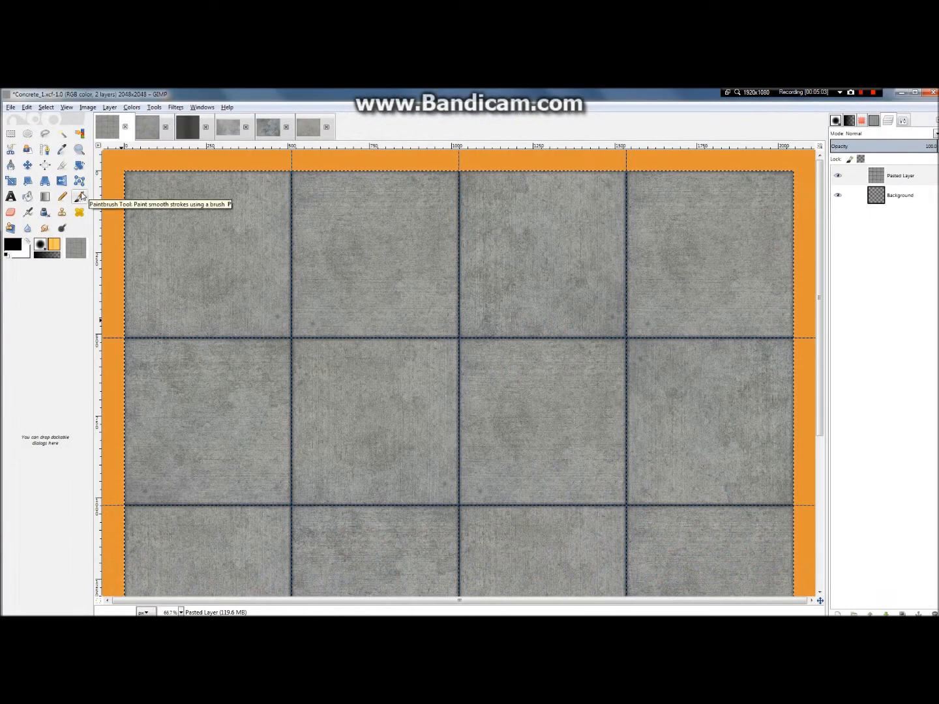
key("b")
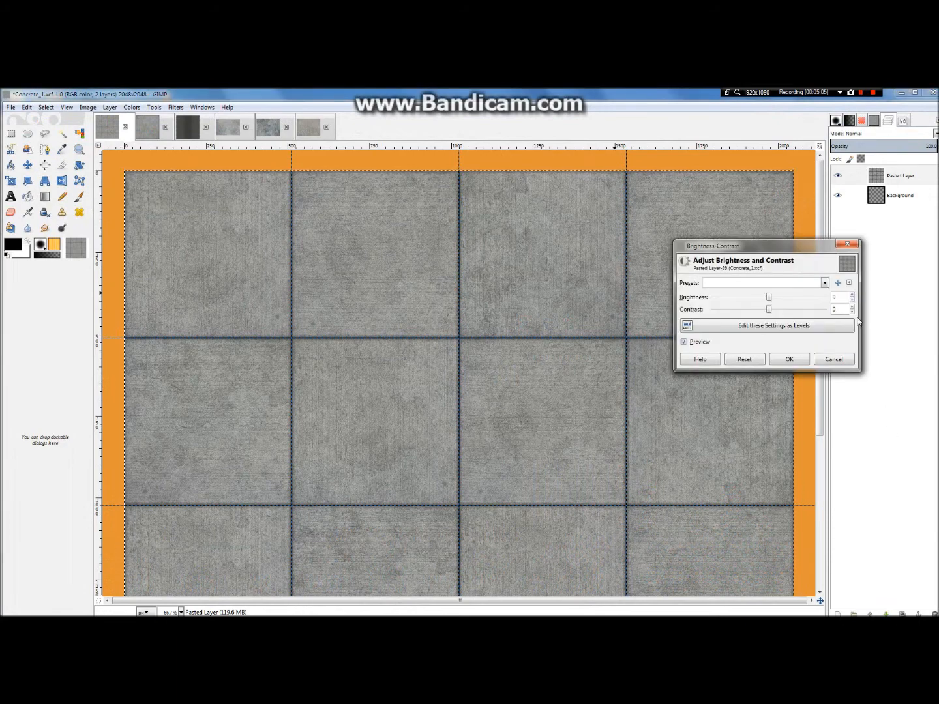
left_click(847, 244)
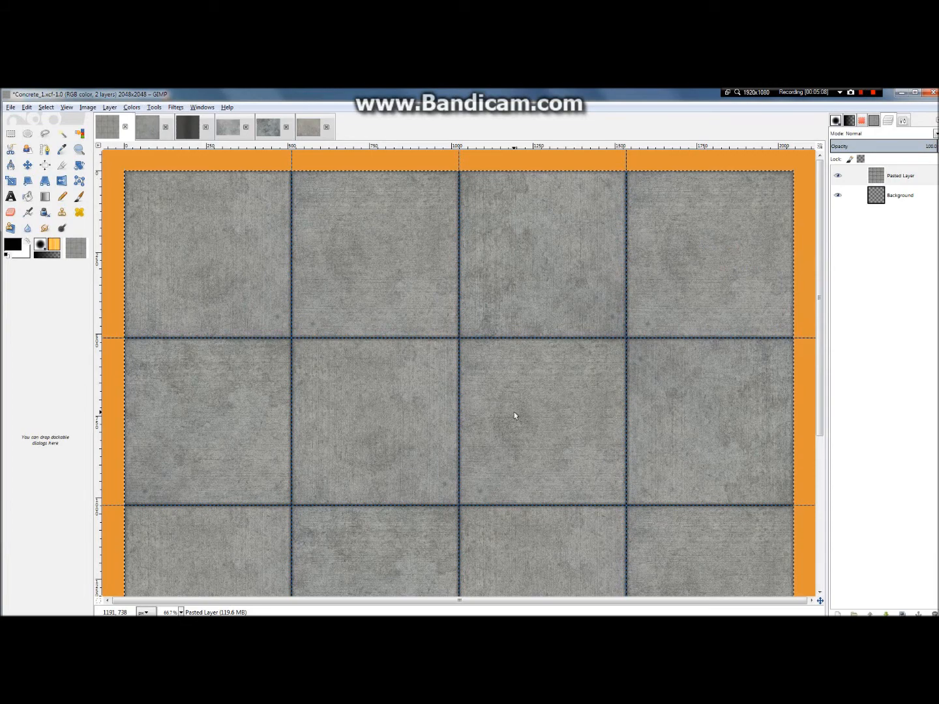
key("minus")
key("minus")
key("minus")
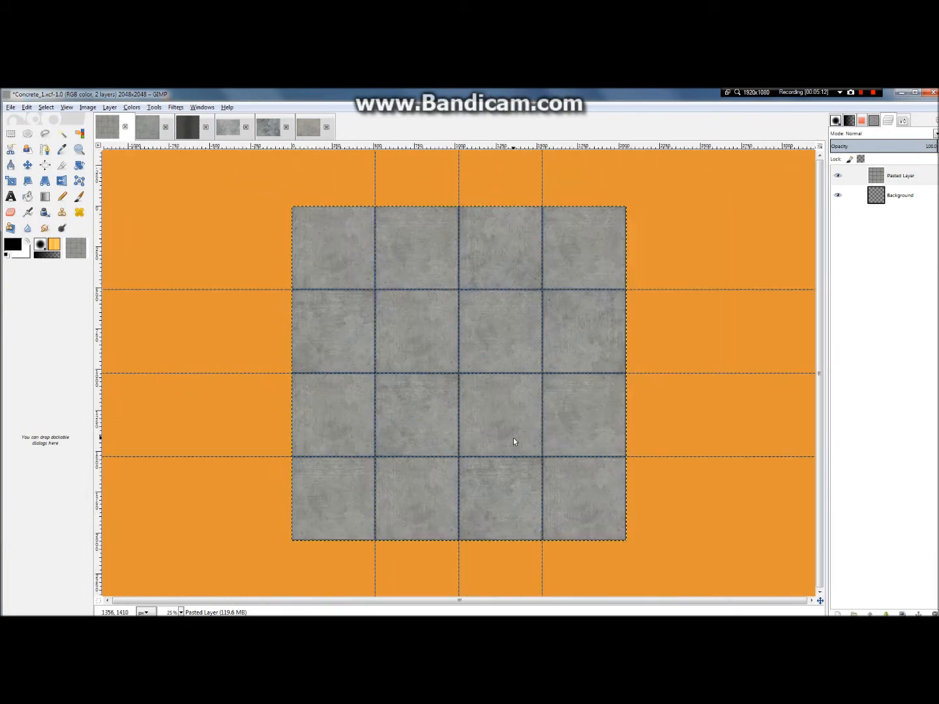
key("plus")
key("plus")
key("plus")
key("plus")
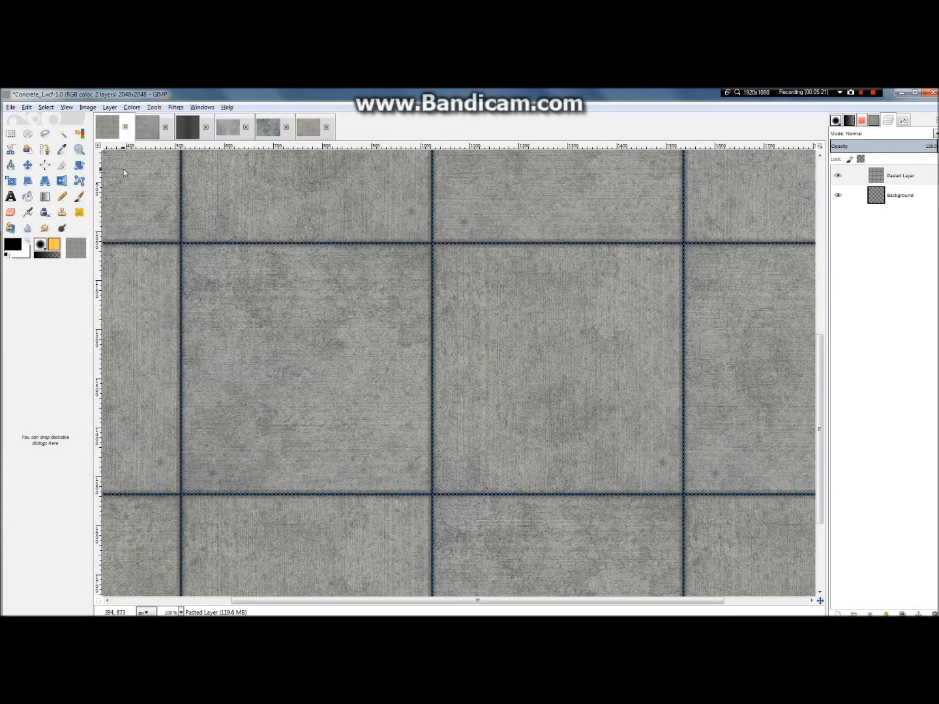
Step: Set the foreground colour to the grey-brown 66605a, starting from a previously used brown swatch
left_click(46, 214)
left_click(7, 245)
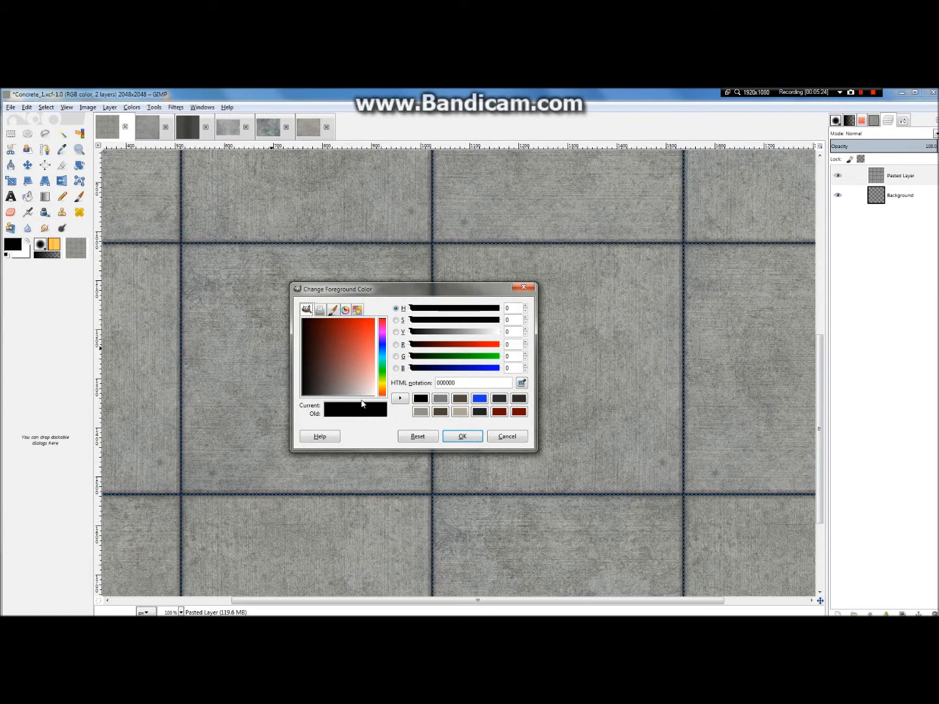
left_click(460, 412)
left_click(457, 401)
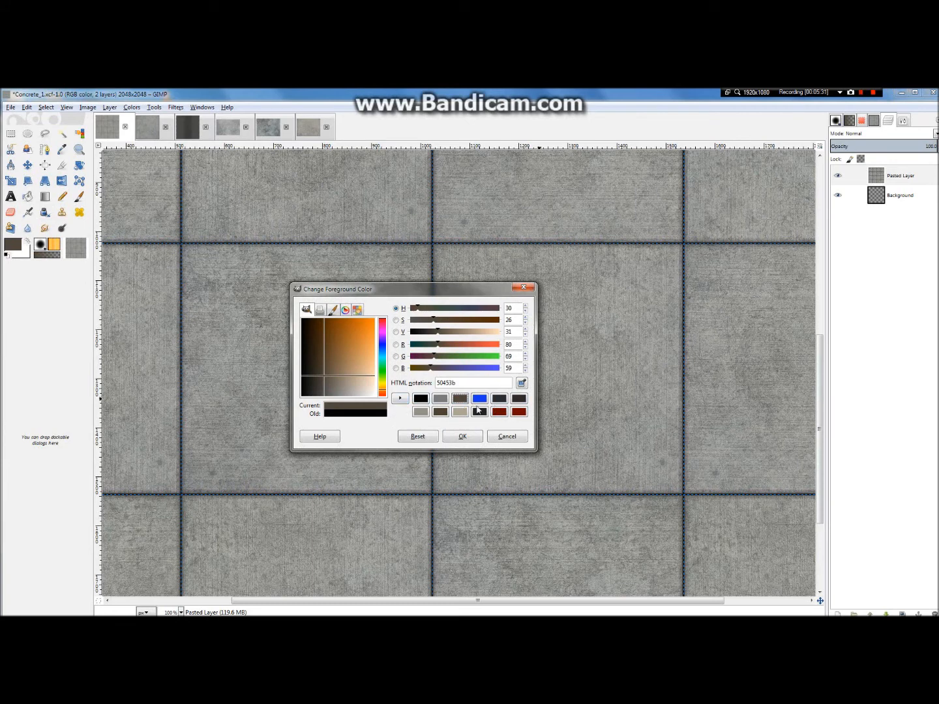
mouse_move(336, 373)
left_mouse_down()
mouse_move(328, 395)
mouse_move(331, 386)
left_mouse_up()
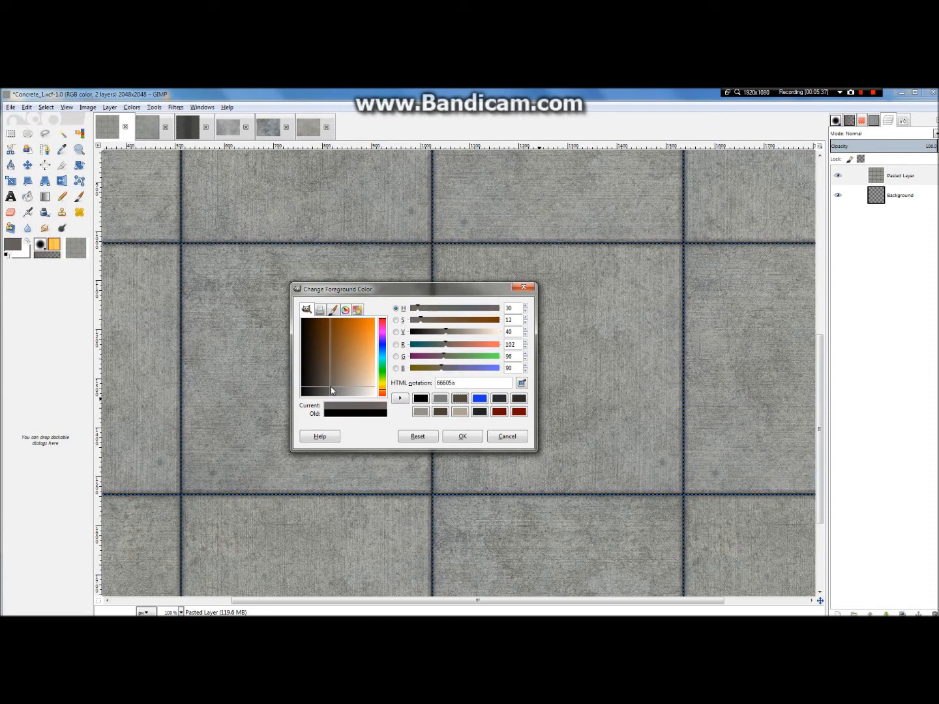
left_click(456, 436)
Step: Add a new transparent layer above the pasted concrete layer
right_click(897, 176)
left_click(803, 195)
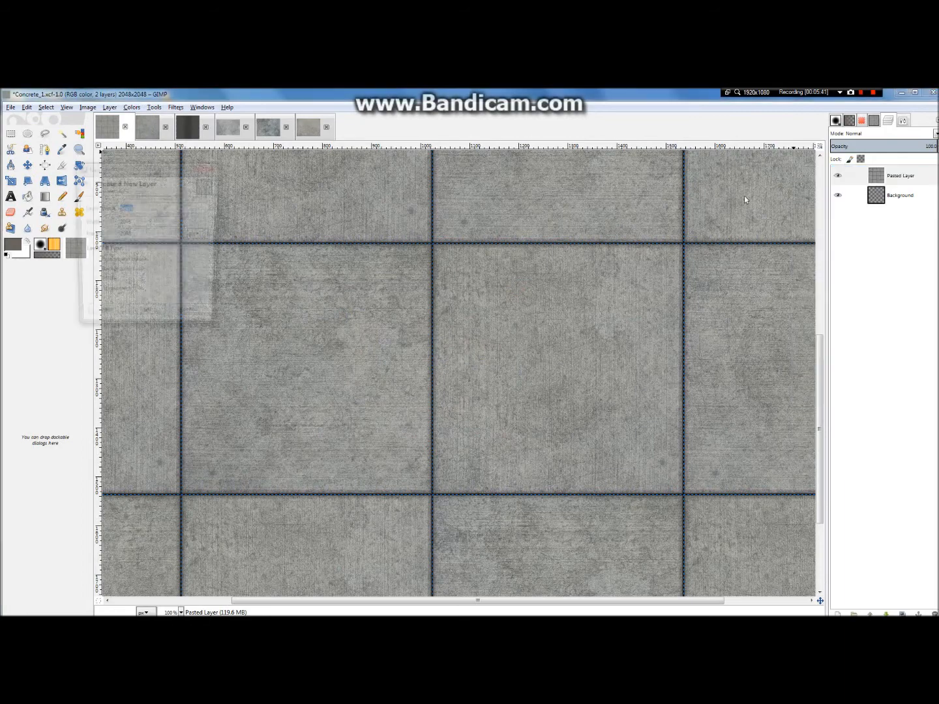
left_click(149, 318)
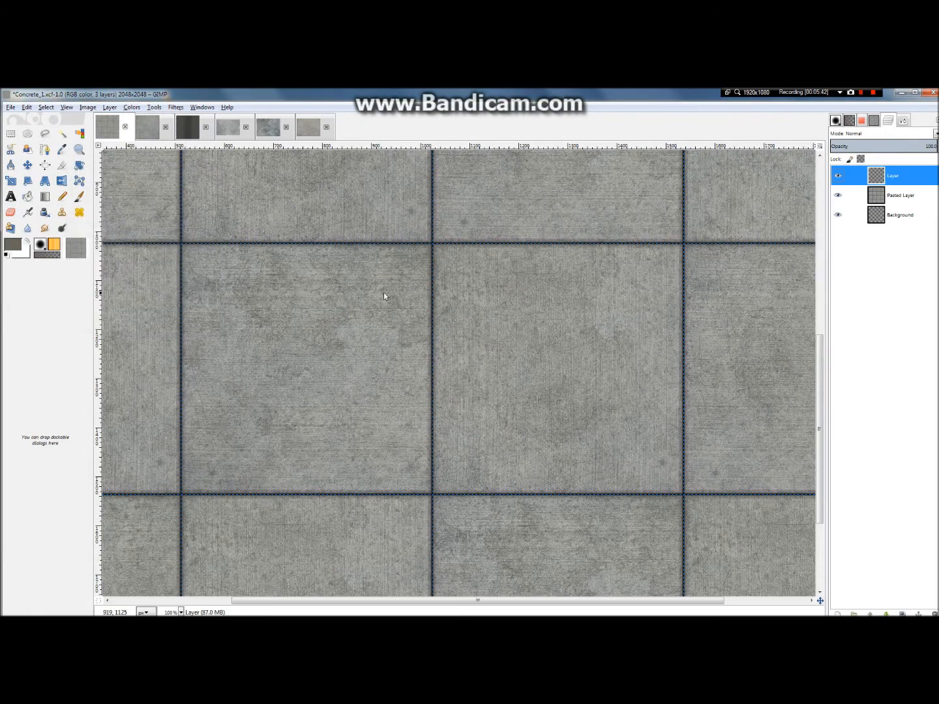
Step: Examine the slab surfaces and joint lines up close and compare them with the whole tiled image
scroll(417, 306, "down", 4)
scroll(464, 266, "down", 1)
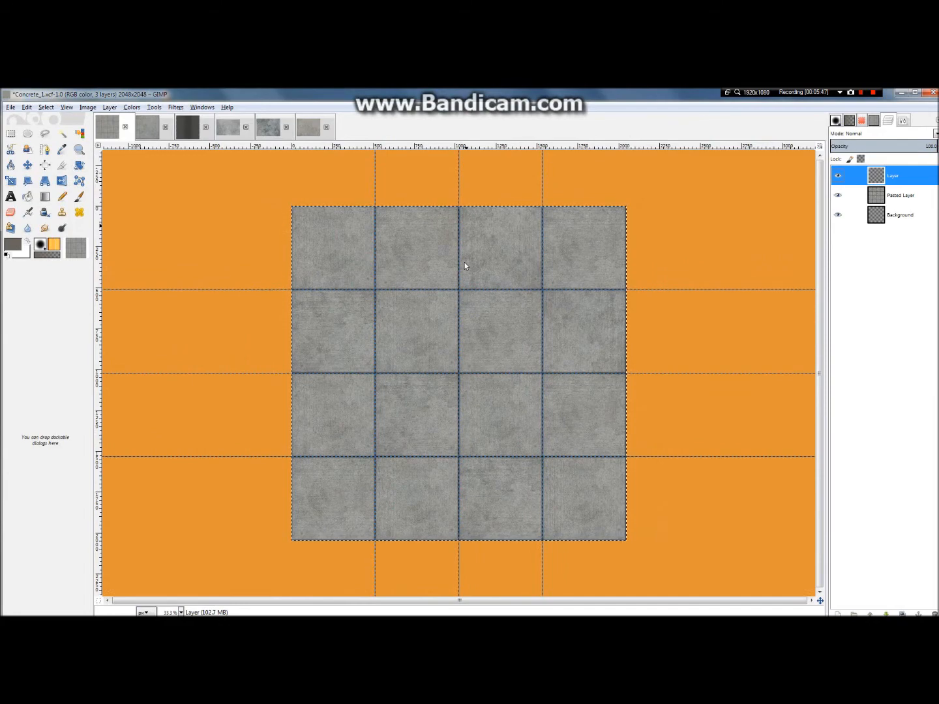
scroll(465, 265, "up", 2)
scroll(465, 265, "down", 1)
scroll(466, 266, "down", 1)
scroll(527, 201, "up", 5)
scroll(476, 277, "down", 5)
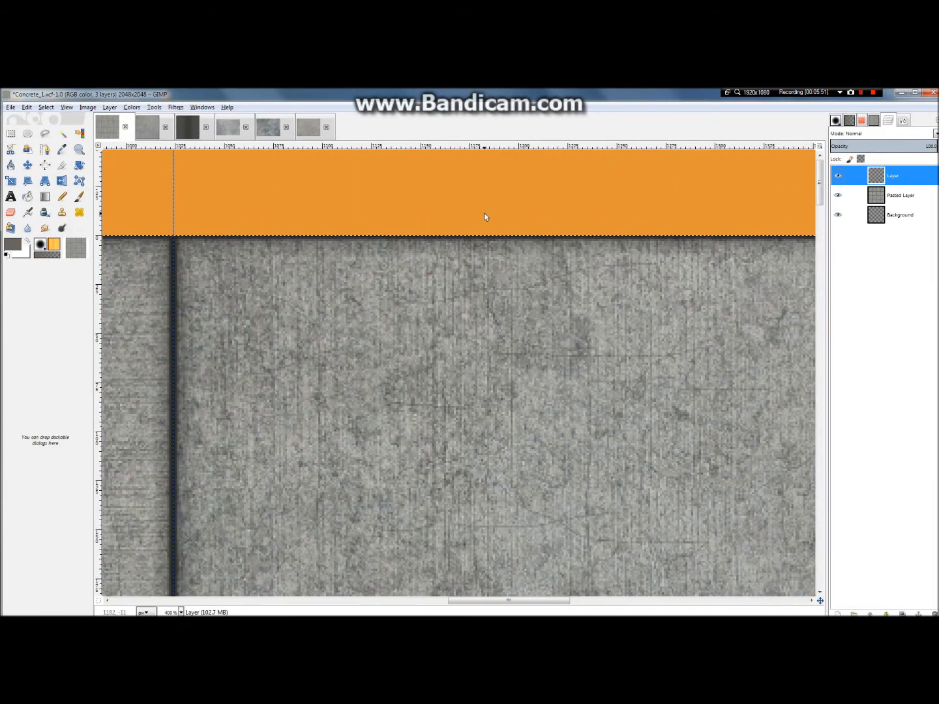
scroll(609, 495, "up", 5)
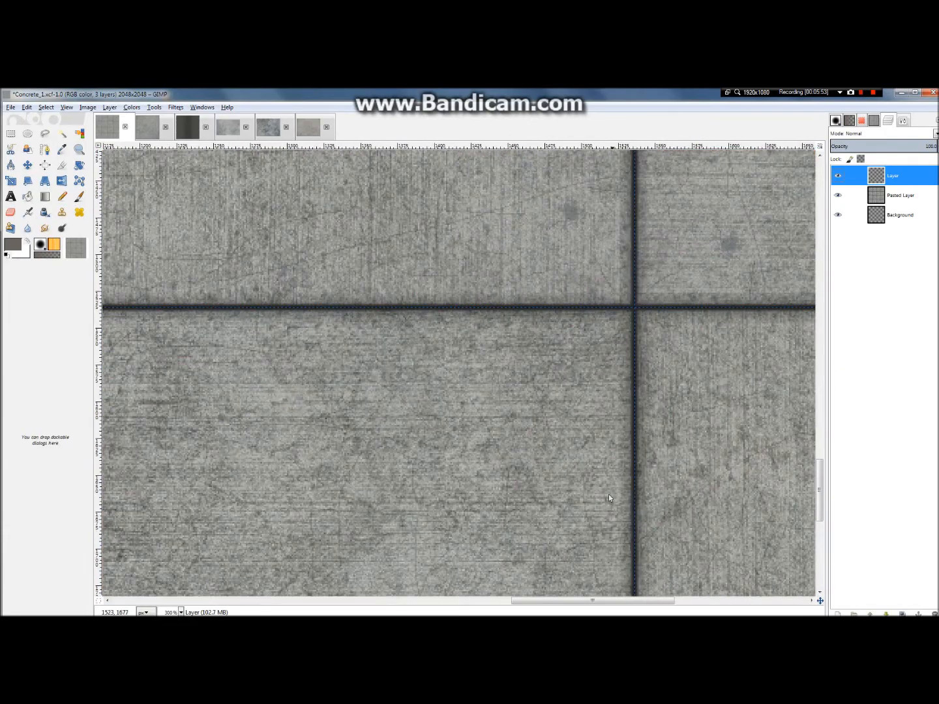
scroll(709, 379, "down", 3)
scroll(783, 392, "up", 1)
scroll(812, 398, "up", 3)
scroll(720, 431, "up", 1)
scroll(719, 430, "down", 6)
scroll(487, 217, "up", 3)
scroll(514, 259, "down", 5)
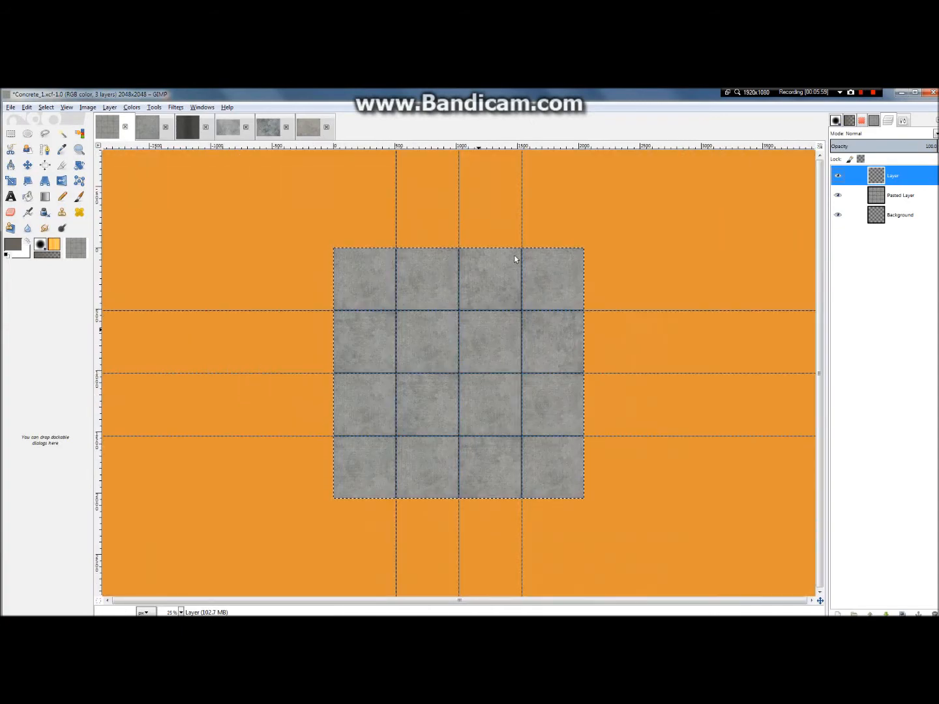
scroll(514, 258, "up", 3)
scroll(514, 259, "down", 1)
scroll(352, 301, "down", 1)
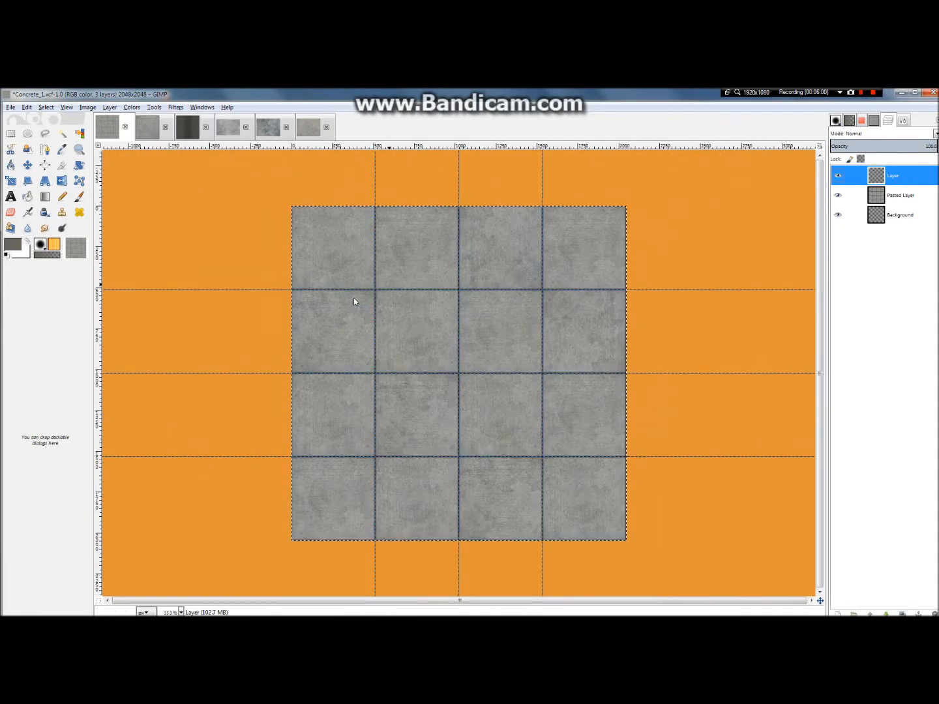
Step: Choose the Paintbrush tool with the Acrylic 03 brush
left_click(907, 124)
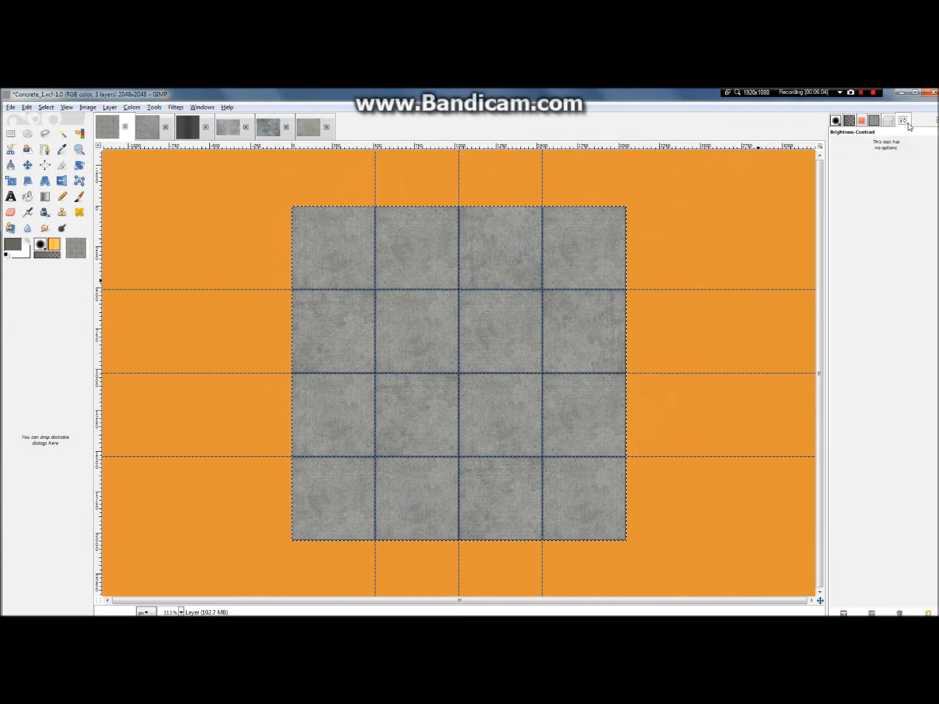
left_click(78, 197)
left_click(838, 178)
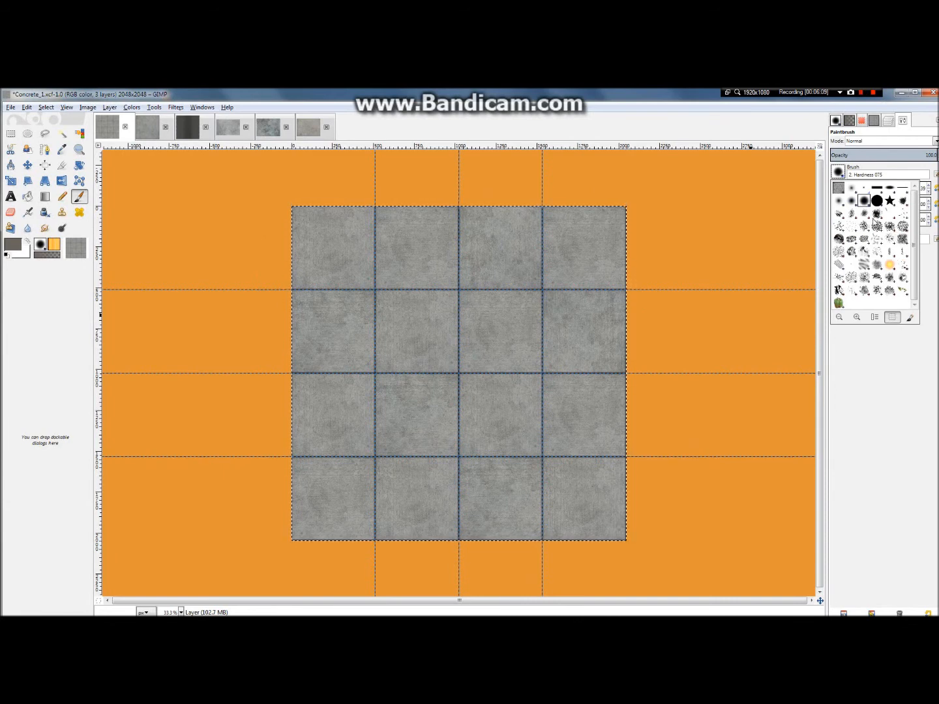
left_click(852, 215)
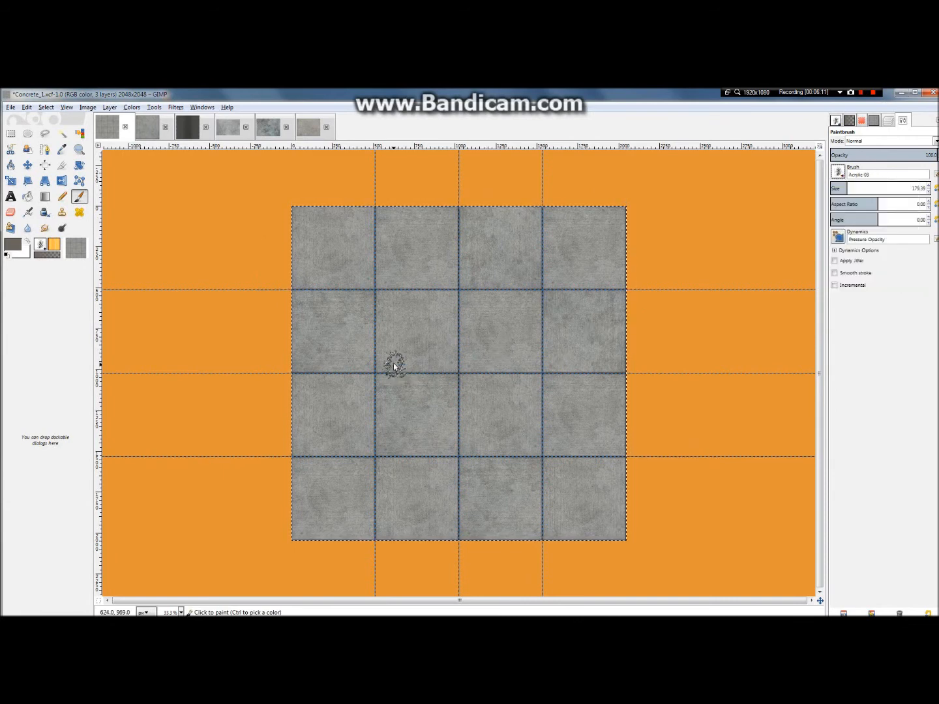
Step: Try dabbing grey-brown stains on the second slab of the second row at brush size 179.39, and undo the dabs
key("1")
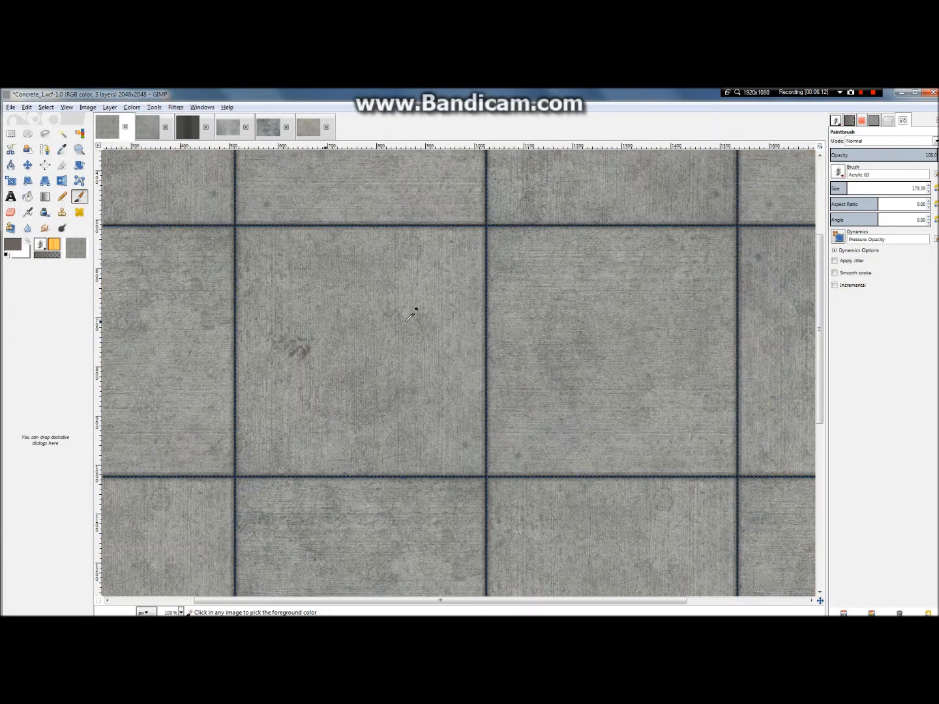
left_click(381, 292)
left_click(281, 290)
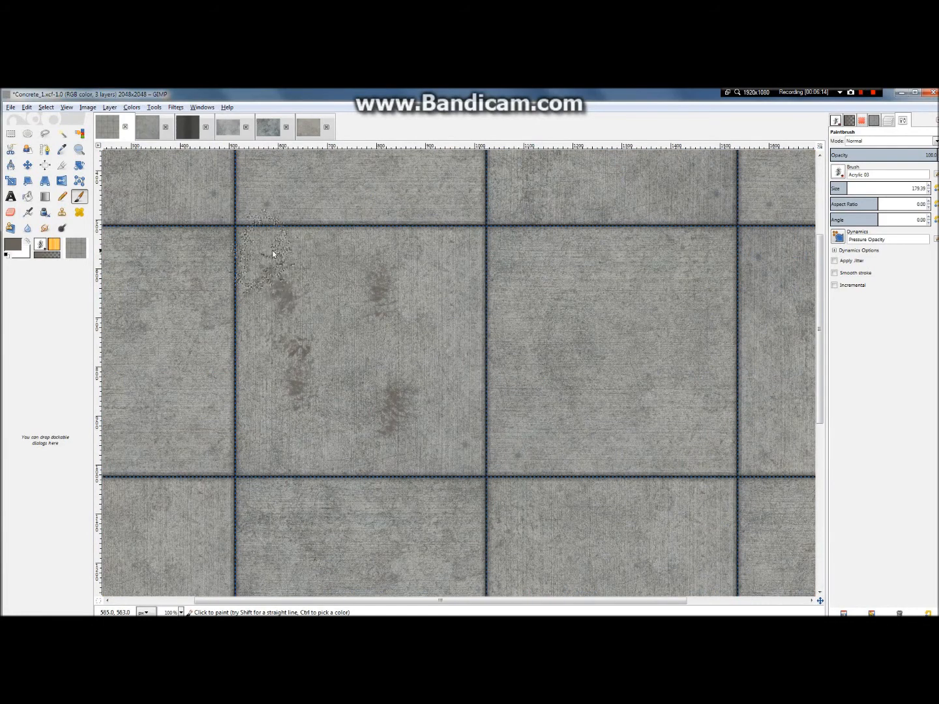
left_click(311, 327)
scroll(475, 428, "down", 3)
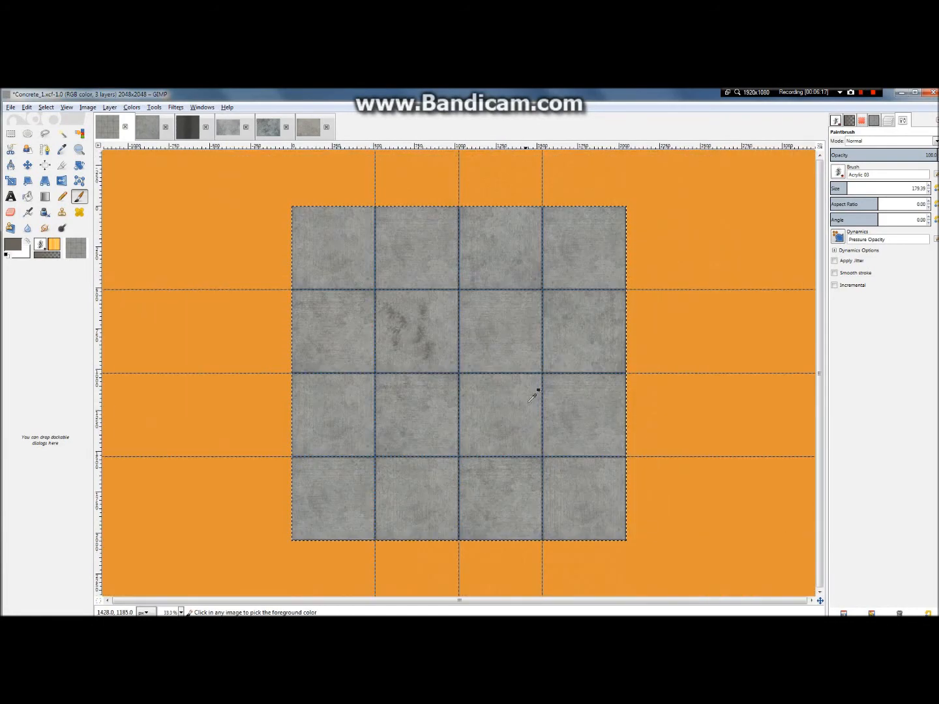
key("ctrl+z")
key("ctrl+z")
key("ctrl+z")
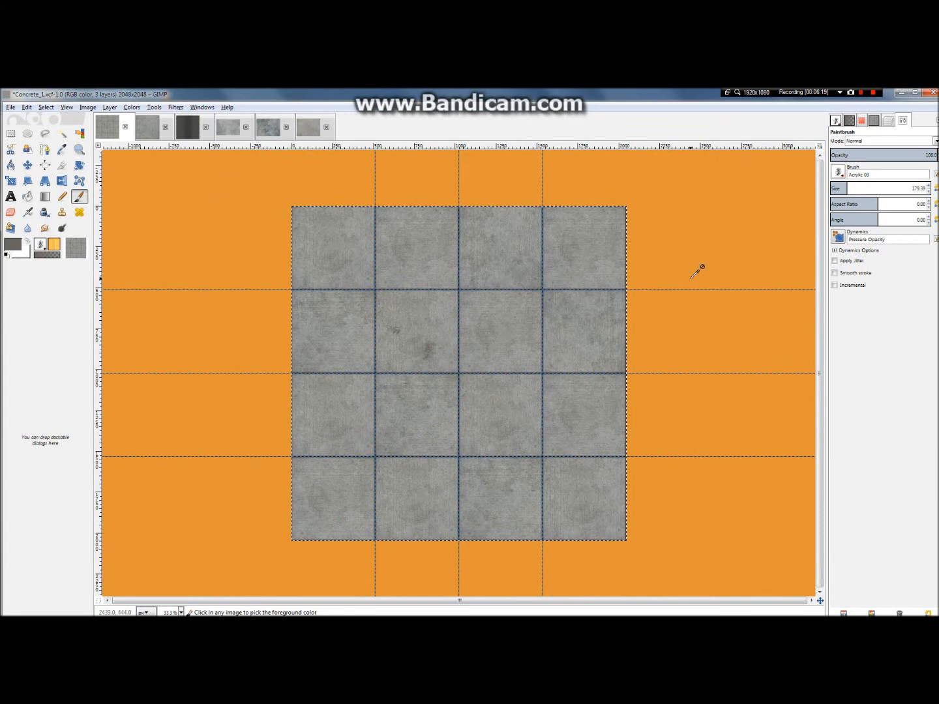
Step: Set the brush size to 317.01 and dab single stains on the second slabs of the second and third rows
left_click(861, 188)
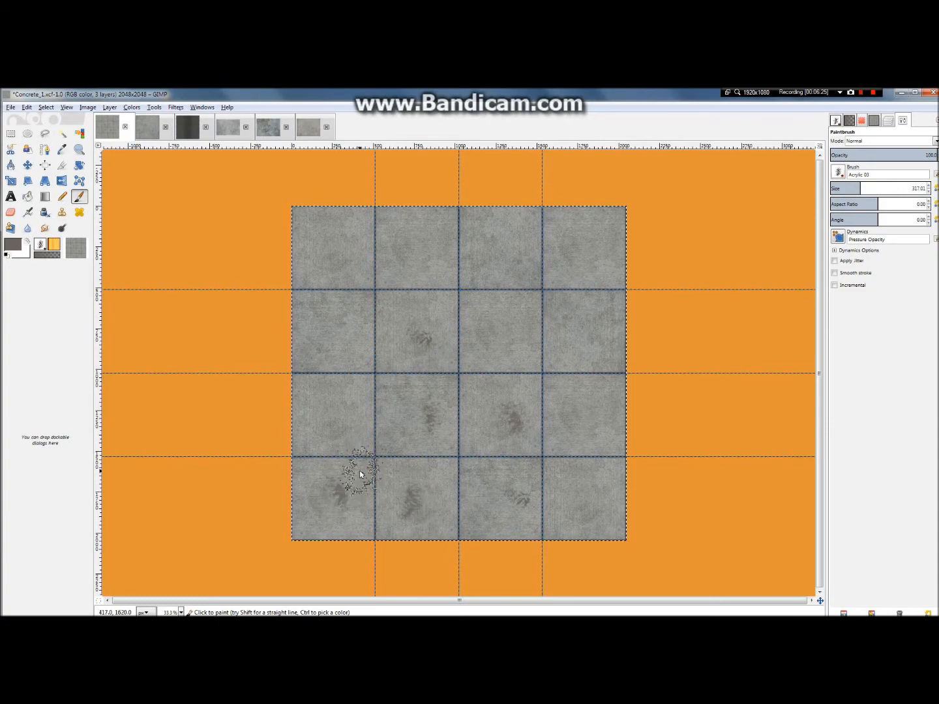
scroll(360, 470, "up", 3)
scroll(368, 462, "down", 4)
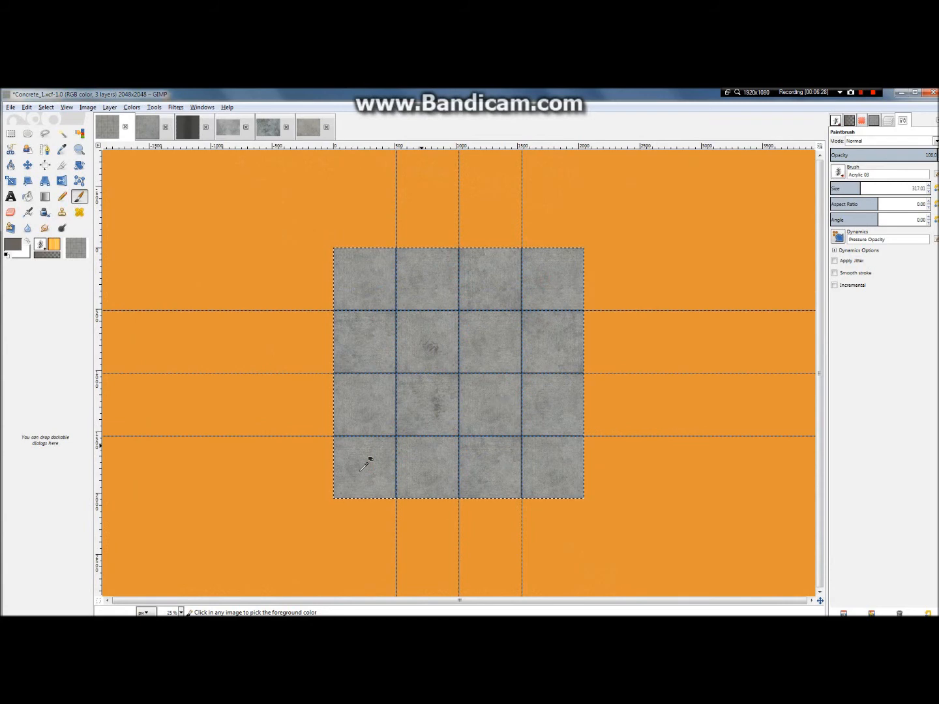
scroll(413, 373, "up", 3)
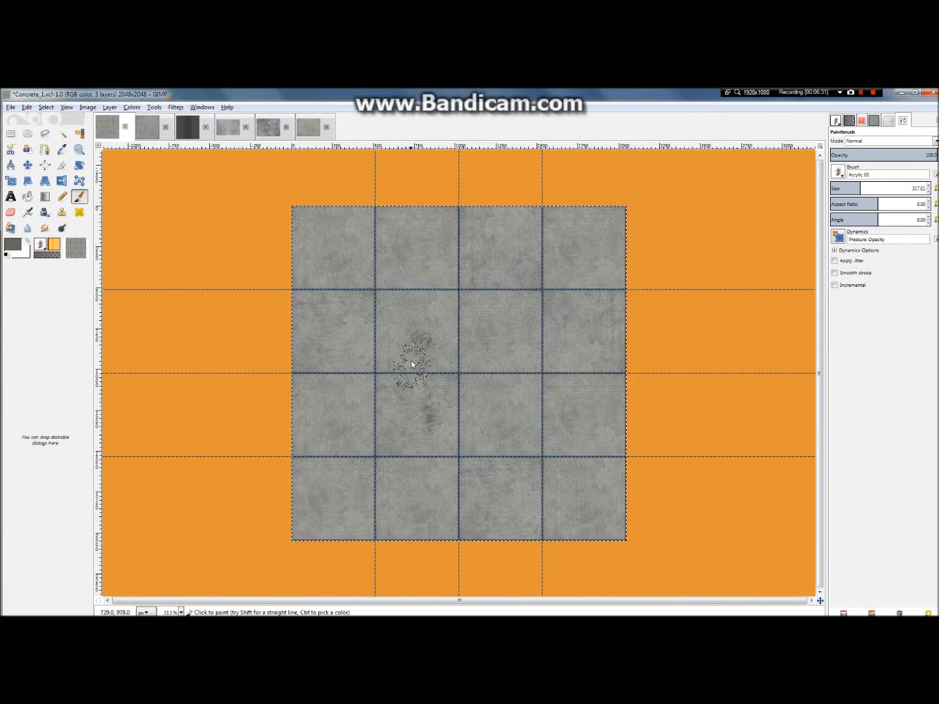
scroll(421, 343, "down", 2)
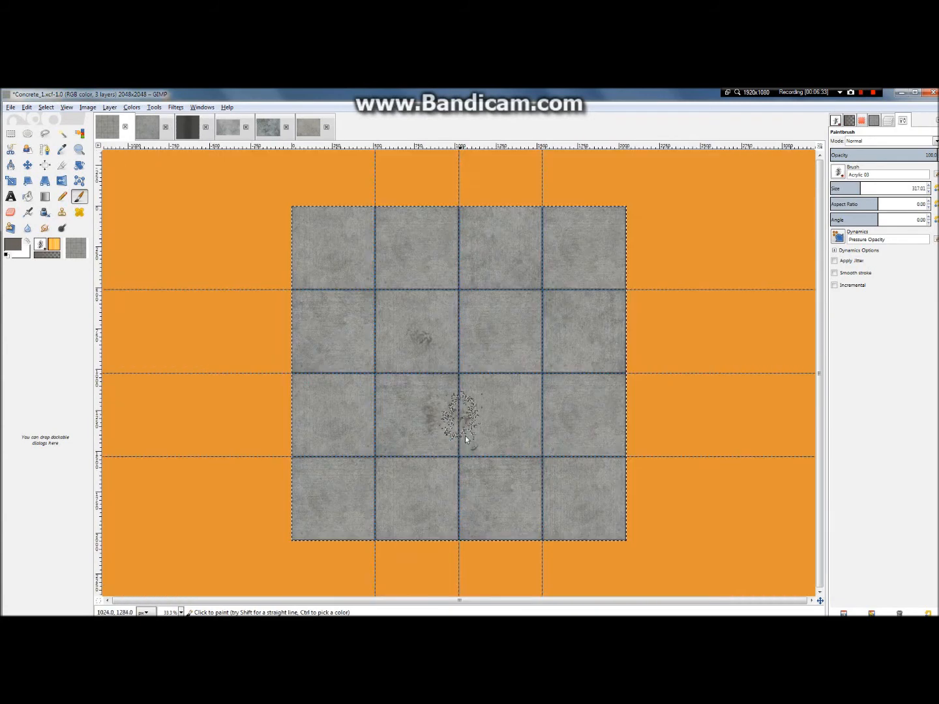
Step: Dab grey-brown stains at brush size 317.01 across the first column, the bottom row and scattered slabs of the first three columns
left_click(306, 354)
left_click(313, 270)
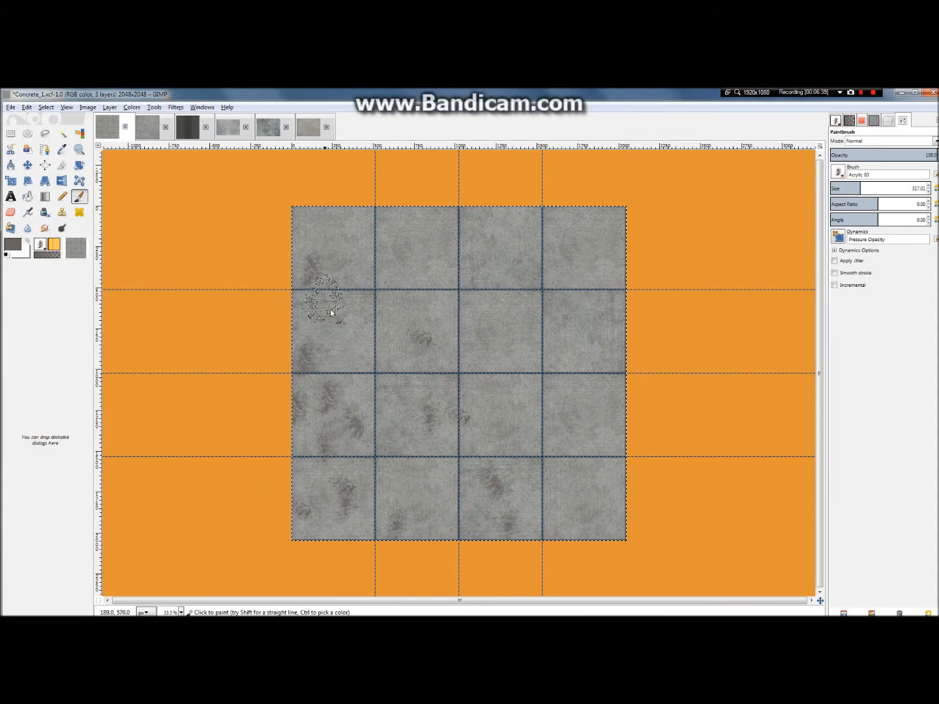
left_click(343, 325)
left_click(378, 223)
left_click(332, 226)
left_click(401, 275)
left_click(483, 245)
left_click(450, 307)
left_click(504, 370)
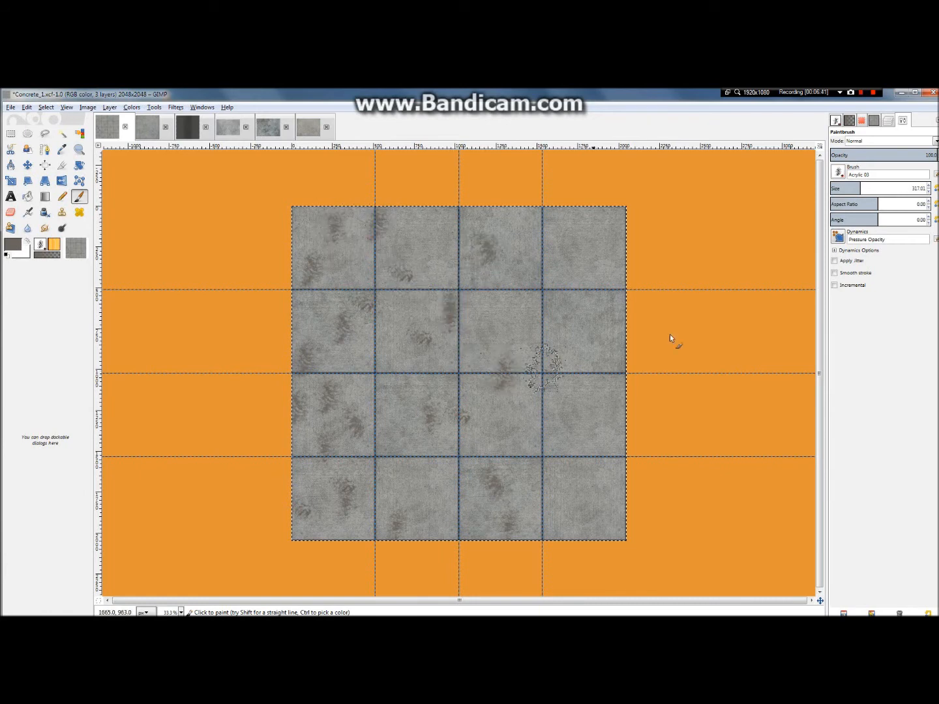
Step: Dab large stains at brush size 633.02 on the outer slab columns, and add smaller ones at size 266.04 around the last two columns
left_click_drag(869, 188, 891, 188)
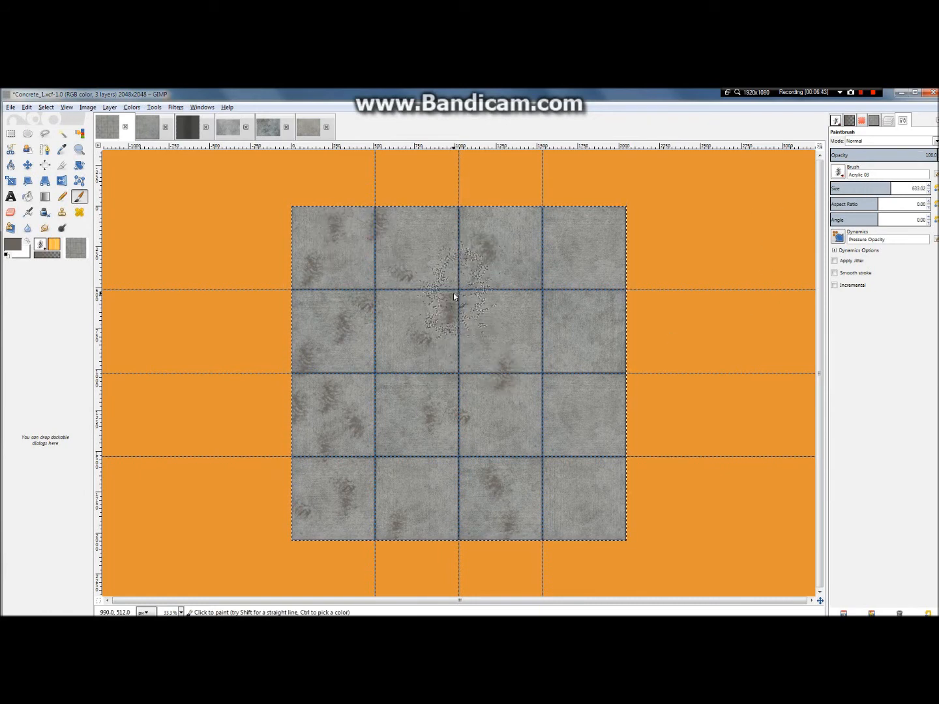
left_click(568, 292)
left_click(566, 410)
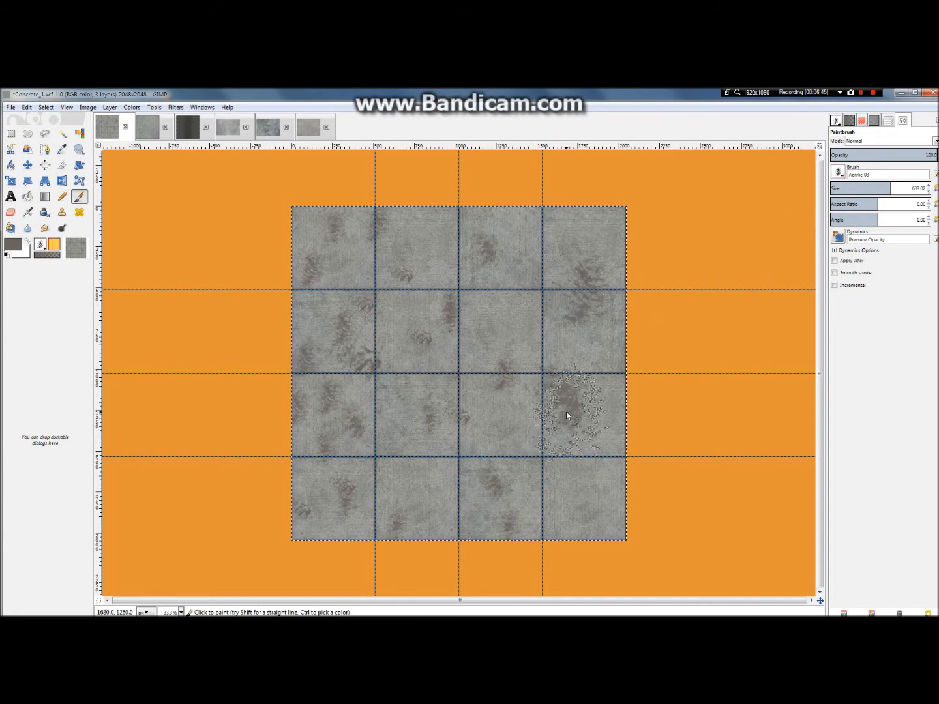
left_click(319, 330)
left_click(856, 188)
left_click(608, 521)
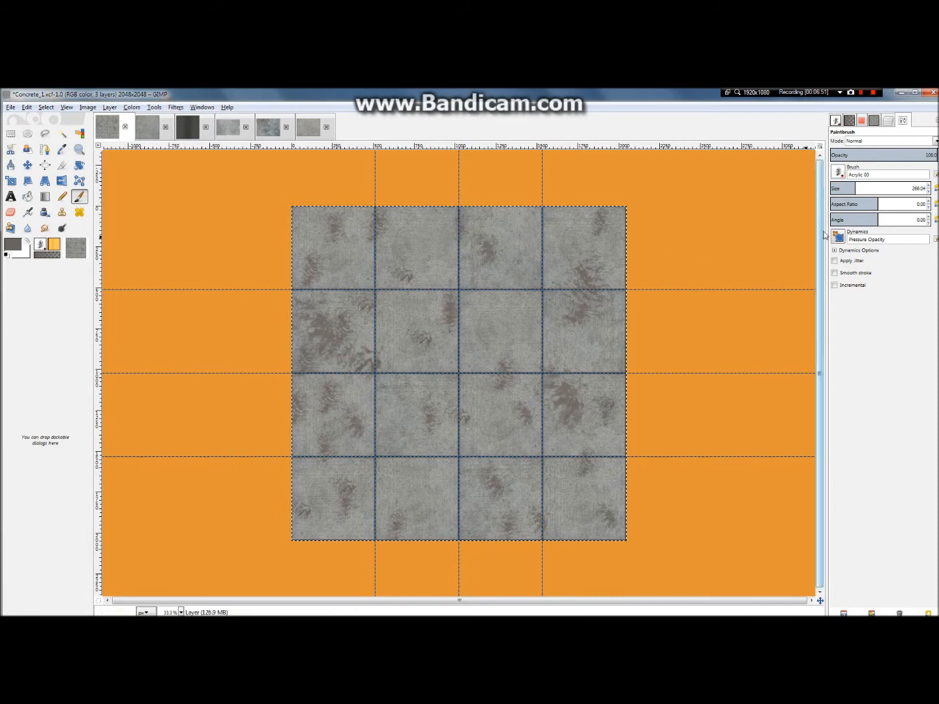
Step: Set the brush size to 668.70 and dab large overlapping stains over slabs and joints across the whole image
left_click_drag(861, 189, 894, 189)
left_click(432, 379)
left_click(431, 377)
left_click(467, 463)
left_click(358, 506)
left_click(316, 458)
left_click(600, 513)
left_click(529, 433)
left_click(560, 236)
left_click(479, 311)
left_click(447, 238)
left_click(304, 232)
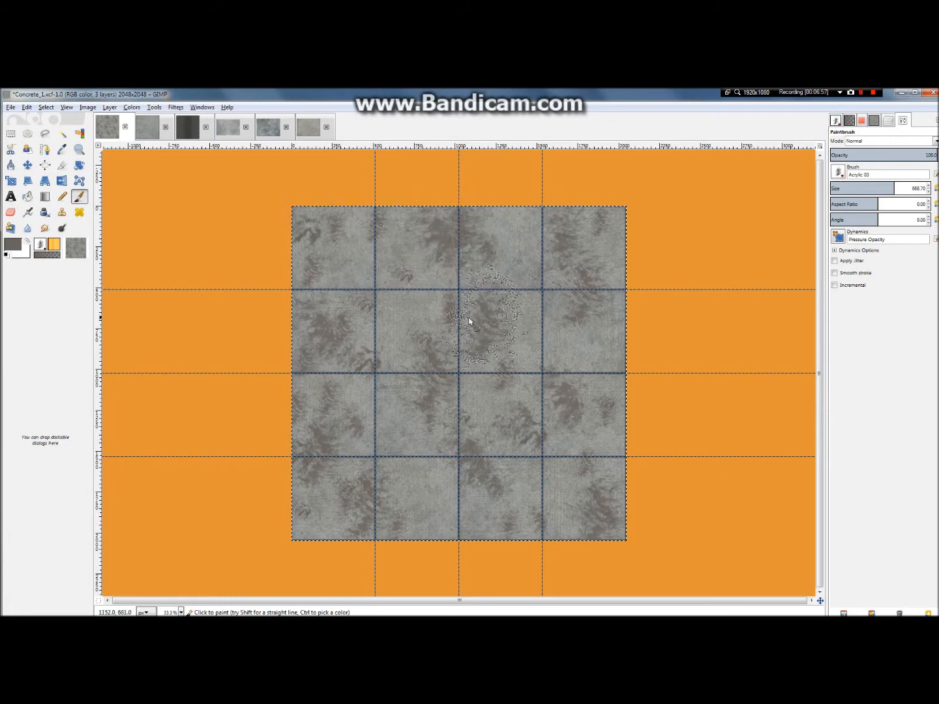
left_click(387, 293)
left_click(414, 499)
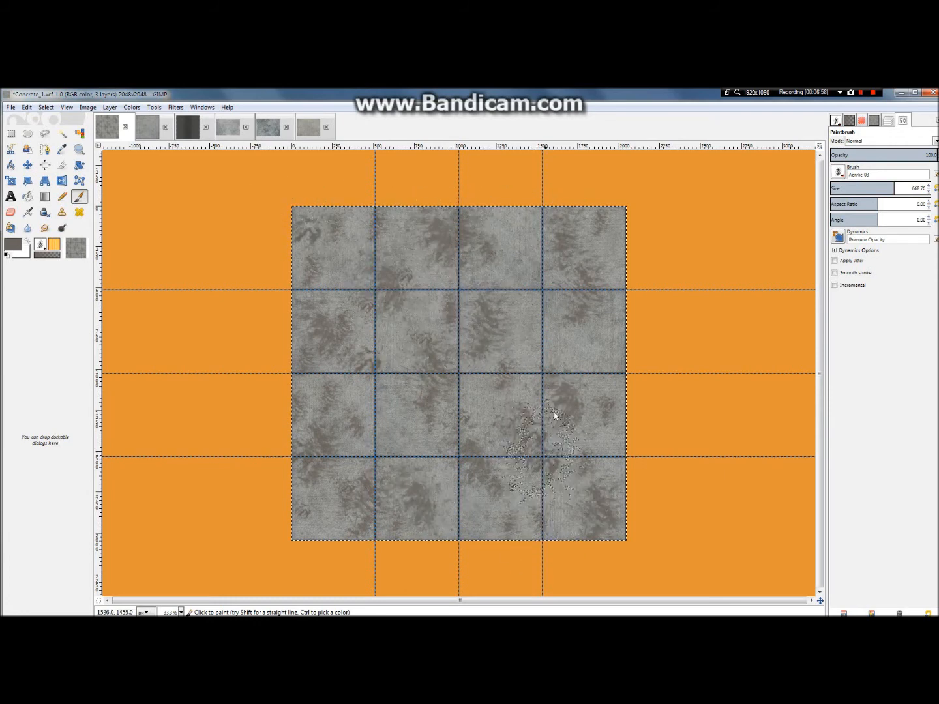
left_click(574, 341)
left_click(526, 223)
left_click(595, 258)
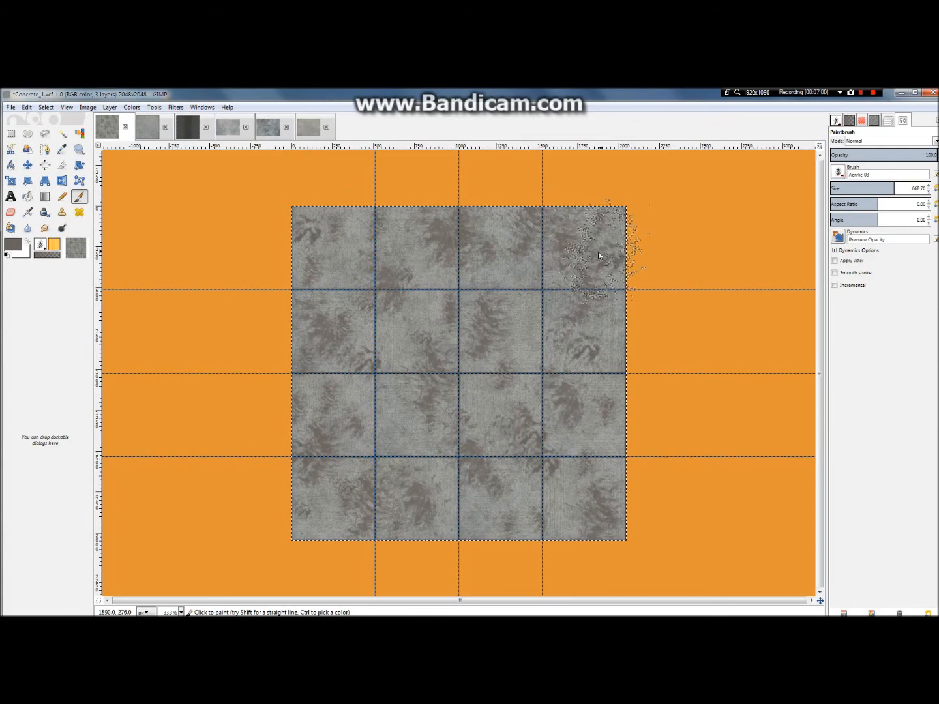
Step: Smudge the painted stains across the slabs with the Acrylic 03 brush at size 668.70 to soften their edges
scroll(485, 305, "up", 3)
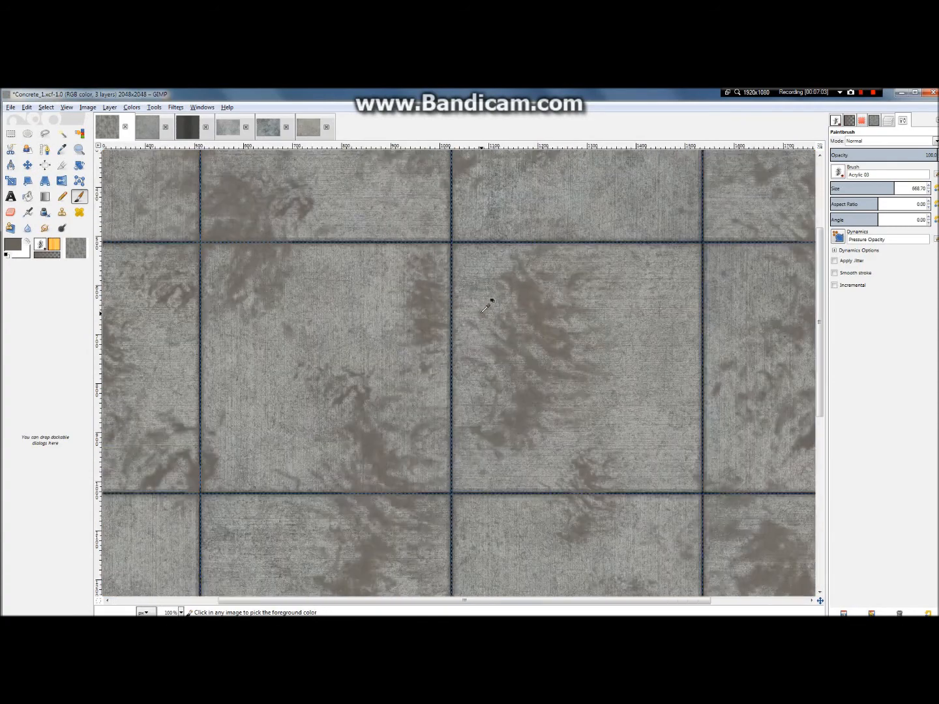
scroll(486, 305, "down", 3)
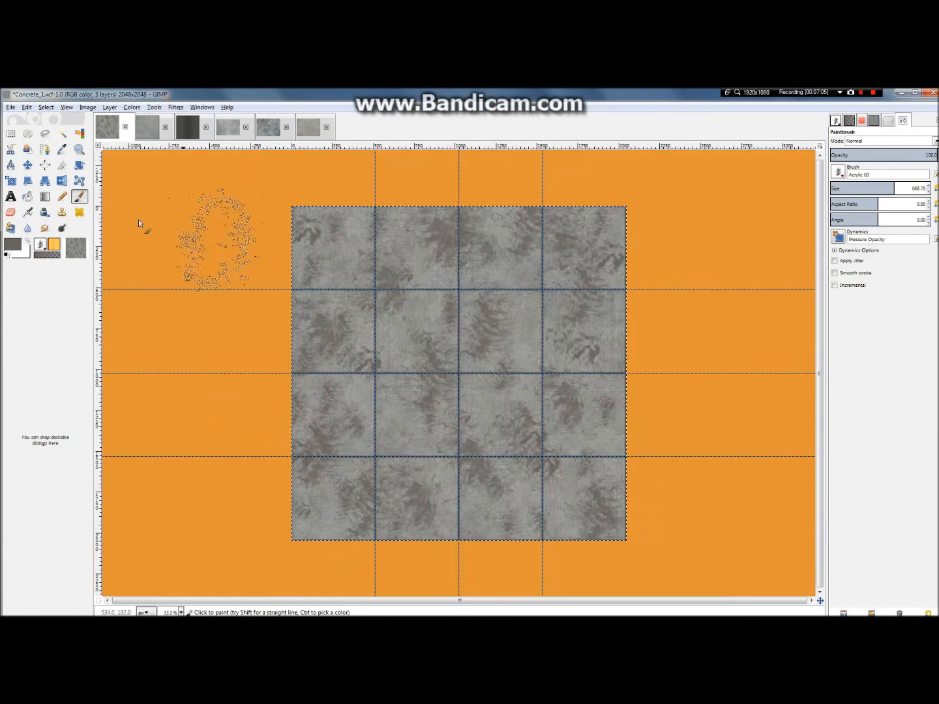
left_click(45, 228)
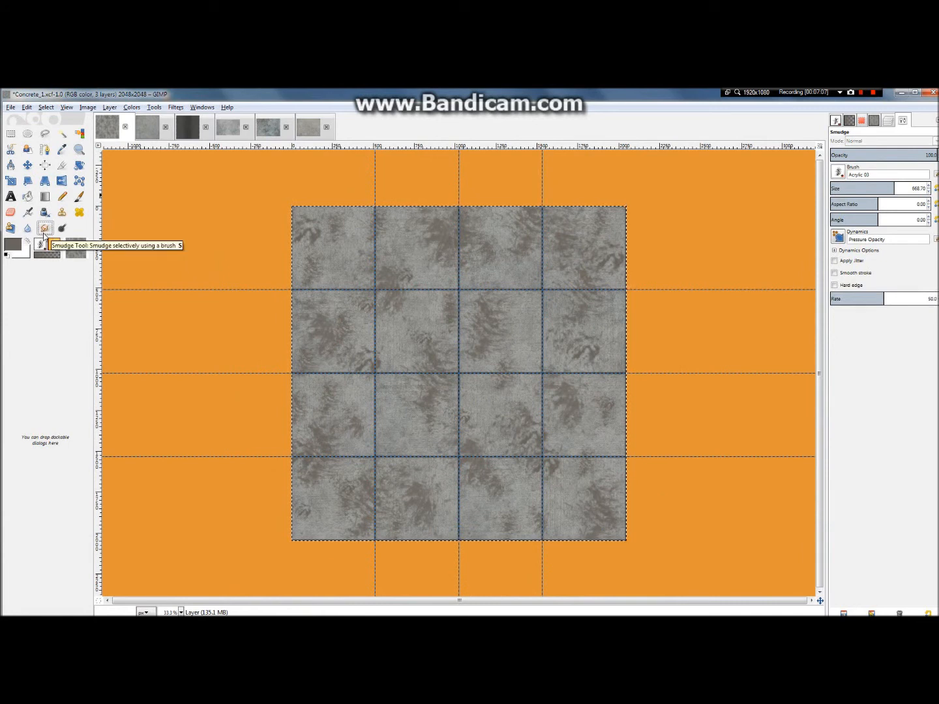
left_click_drag(445, 239, 642, 214)
mouse_move(515, 225)
left_mouse_down()
mouse_move(608, 227)
mouse_move(585, 276)
mouse_move(563, 297)
mouse_move(553, 293)
mouse_move(619, 282)
mouse_move(581, 300)
mouse_move(584, 384)
mouse_move(588, 349)
mouse_move(558, 393)
mouse_move(530, 386)
mouse_move(574, 374)
mouse_move(467, 357)
mouse_move(493, 341)
mouse_move(485, 328)
mouse_move(476, 351)
mouse_move(458, 333)
mouse_move(438, 342)
mouse_move(542, 313)
mouse_move(531, 305)
mouse_move(546, 332)
mouse_move(408, 316)
mouse_move(400, 302)
mouse_move(416, 310)
mouse_move(398, 295)
mouse_move(387, 296)
mouse_move(387, 310)
mouse_move(396, 276)
mouse_move(389, 287)
mouse_move(318, 231)
mouse_move(344, 245)
mouse_move(328, 261)
mouse_move(335, 223)
mouse_move(317, 227)
mouse_move(328, 223)
mouse_move(341, 278)
mouse_move(328, 320)
mouse_move(343, 325)
mouse_move(362, 370)
mouse_move(334, 392)
mouse_move(346, 417)
mouse_move(336, 420)
mouse_move(317, 340)
mouse_move(329, 397)
mouse_move(412, 360)
mouse_move(440, 415)
mouse_move(446, 368)
mouse_move(435, 345)
mouse_move(493, 292)
mouse_move(455, 335)
mouse_move(440, 318)
mouse_move(487, 442)
mouse_move(514, 442)
mouse_move(537, 464)
mouse_move(540, 432)
mouse_move(490, 474)
mouse_move(392, 505)
mouse_move(357, 500)
mouse_move(335, 482)
mouse_move(314, 425)
mouse_move(589, 491)
mouse_move(598, 476)
mouse_move(585, 419)
mouse_move(574, 419)
mouse_move(458, 478)
mouse_move(379, 492)
mouse_move(363, 505)
mouse_move(670, 330)
mouse_move(609, 274)
mouse_move(593, 243)
mouse_move(527, 441)
mouse_move(532, 464)
left_mouse_up()
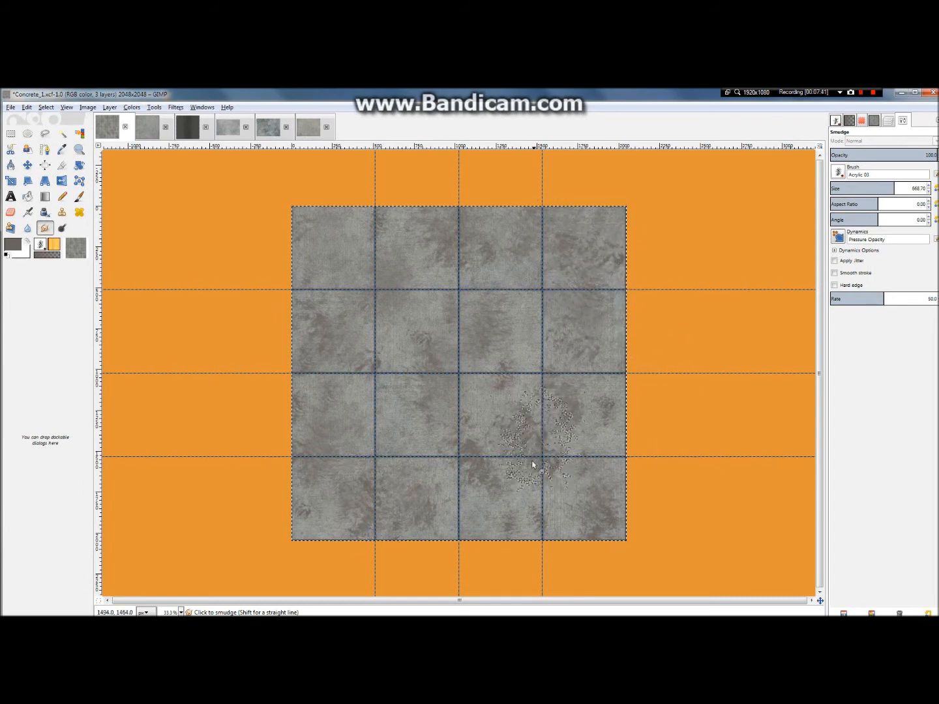
key("1")
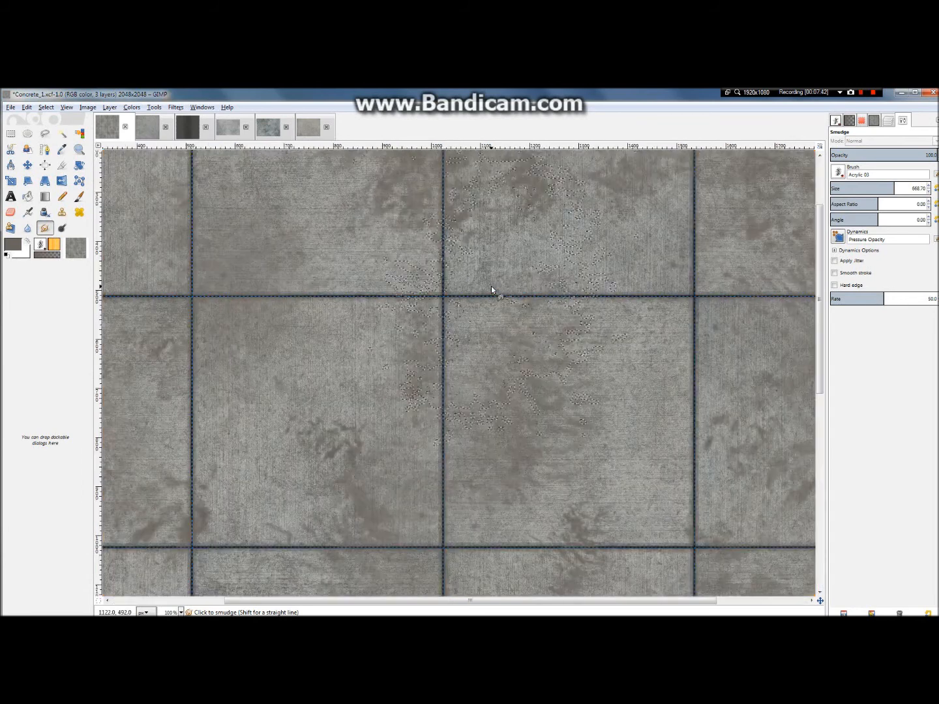
scroll(519, 431, "down", 3)
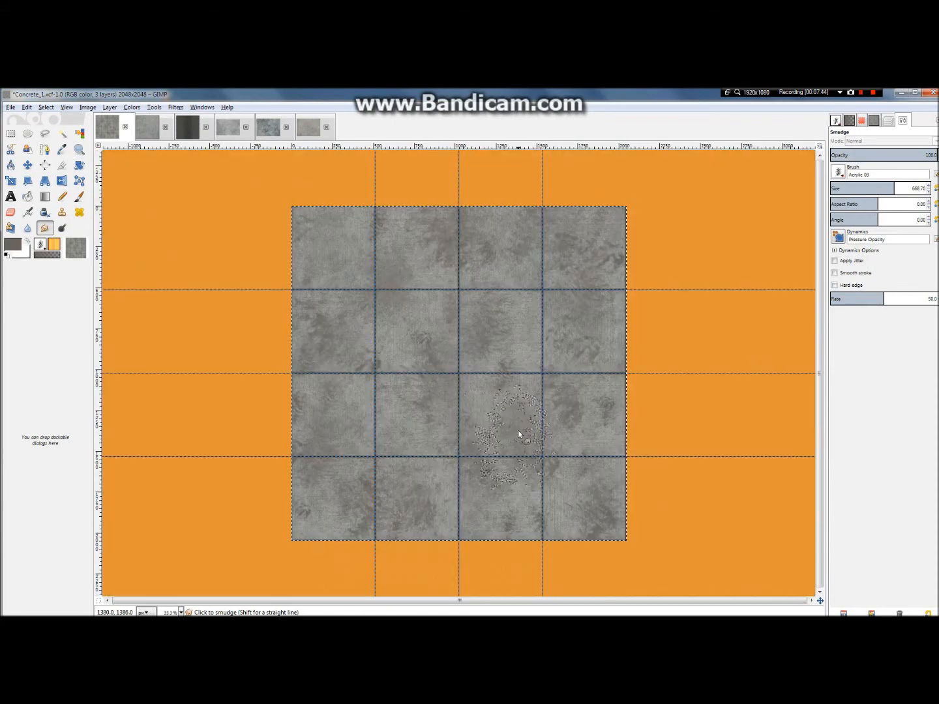
Step: Lower the stain layer's opacity to about 46 and check the blend with the concrete
scroll(504, 242, "up", 2)
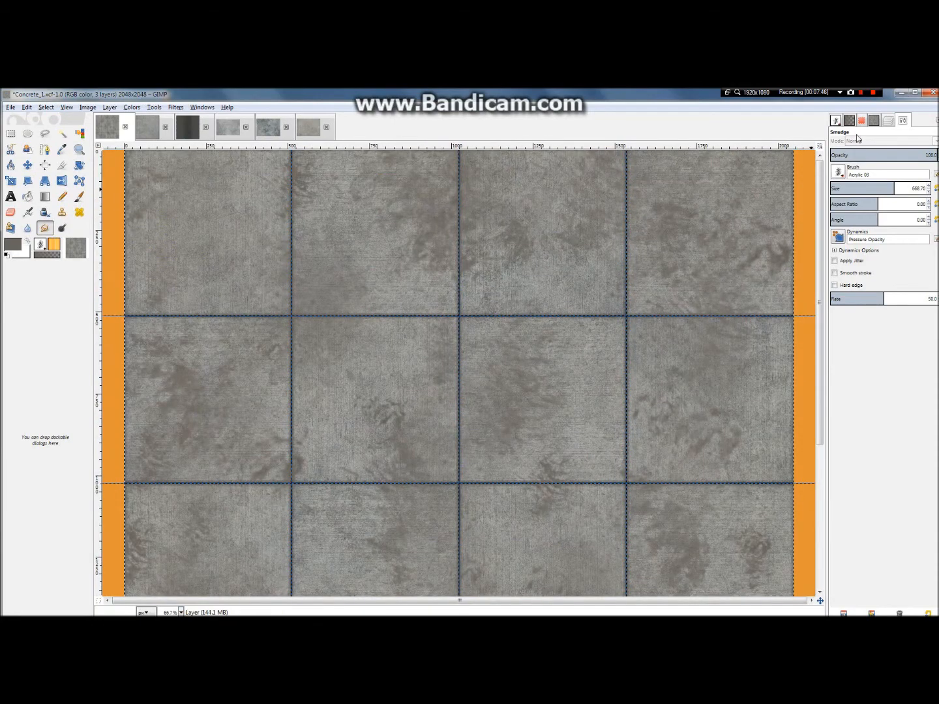
left_click(889, 121)
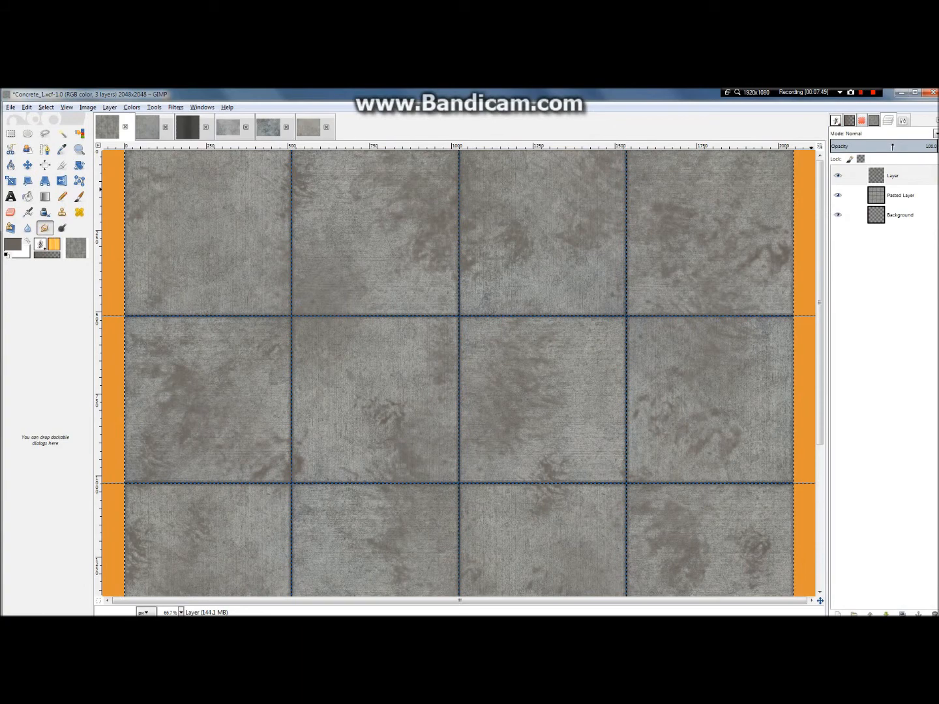
left_click_drag(892, 147, 880, 147)
scroll(743, 252, "down", 2)
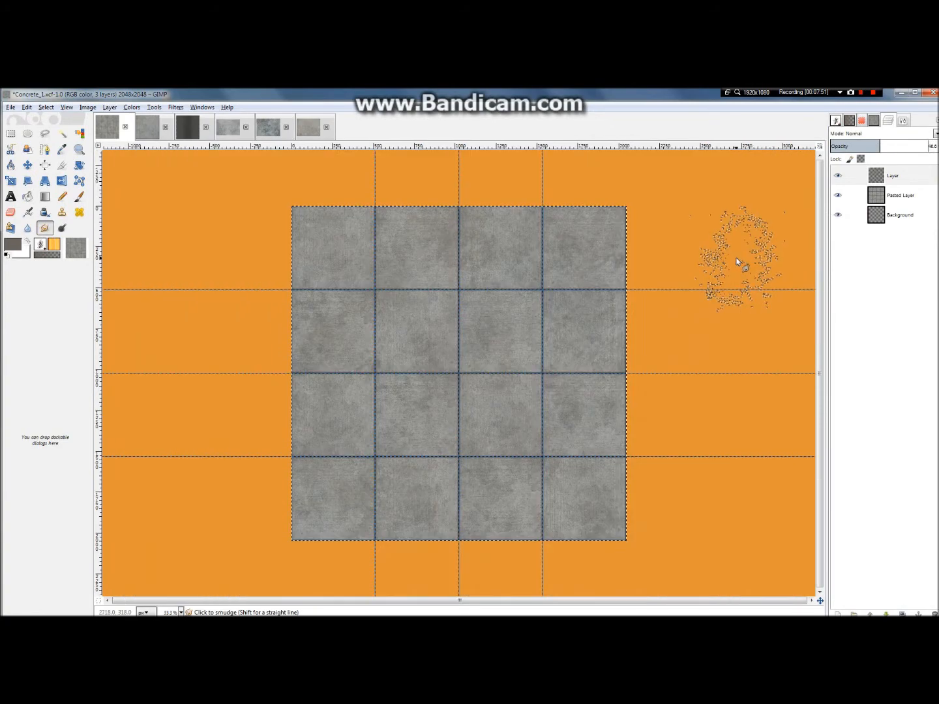
scroll(737, 261, "down", 1)
scroll(528, 320, "up", 3)
scroll(540, 321, "down", 1)
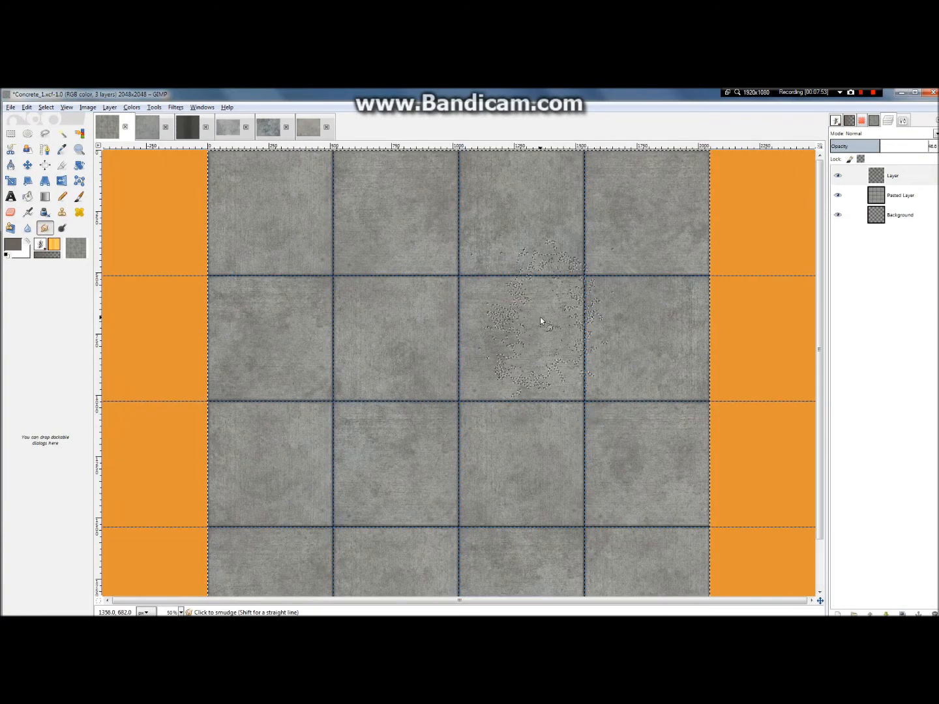
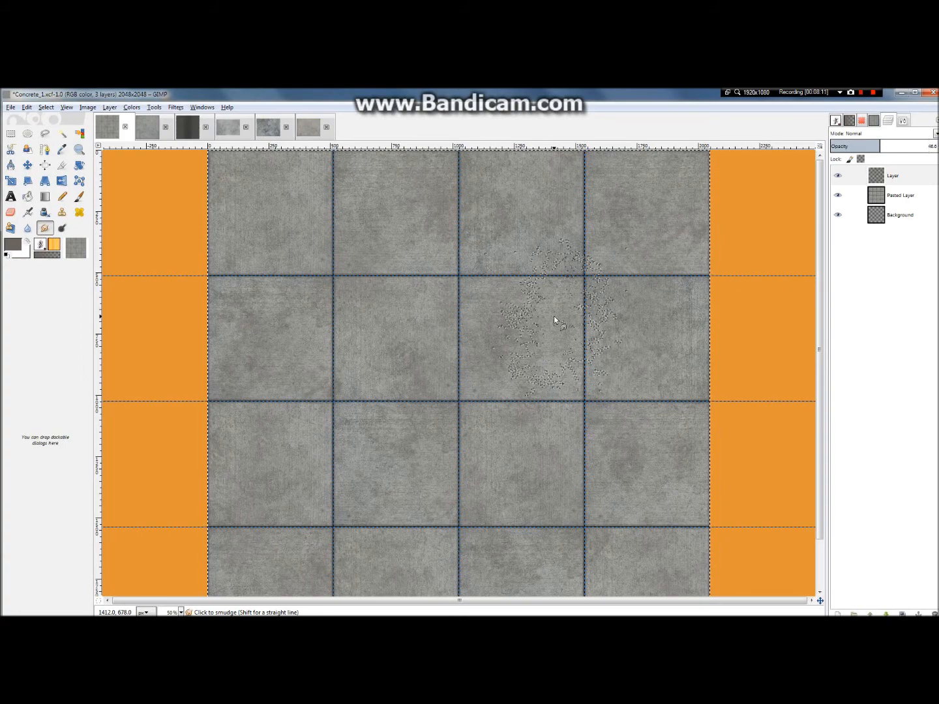
left_click(291, 132)
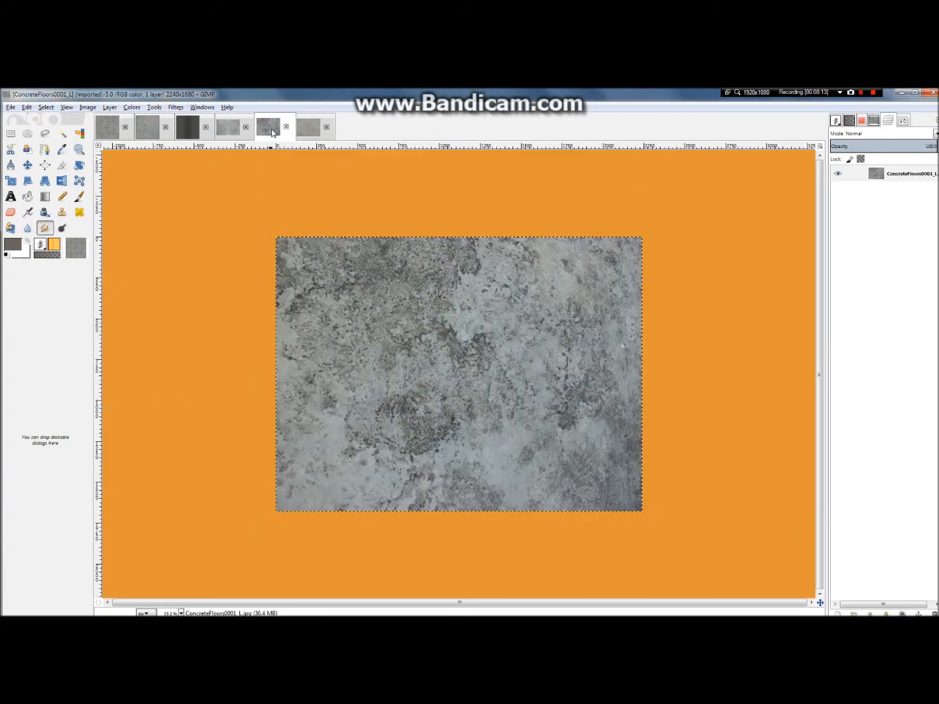
left_click(307, 130)
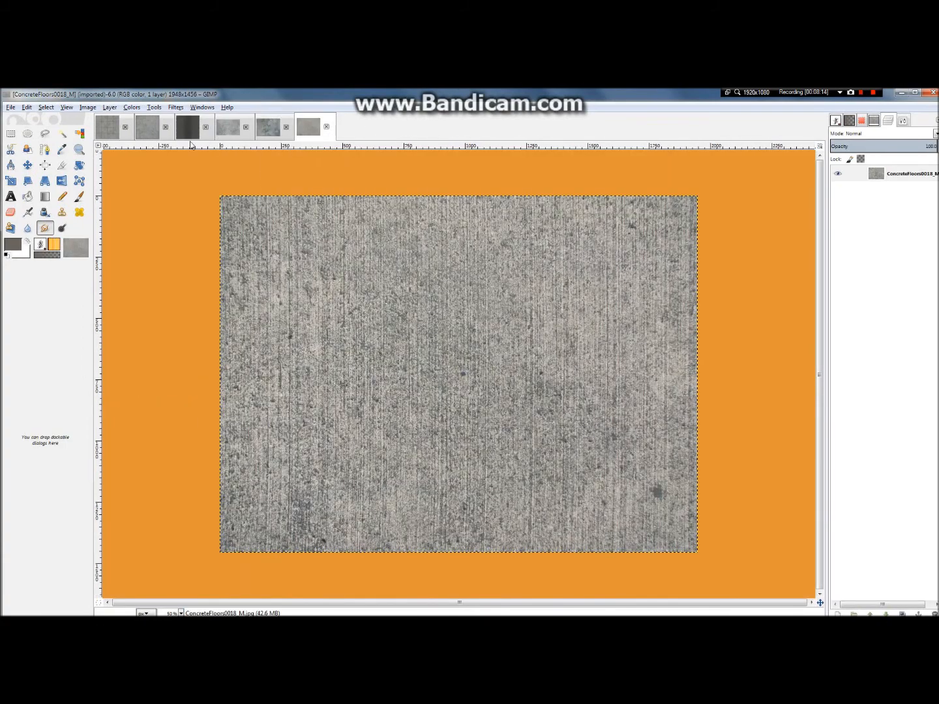
left_click(104, 131)
right_click(415, 225)
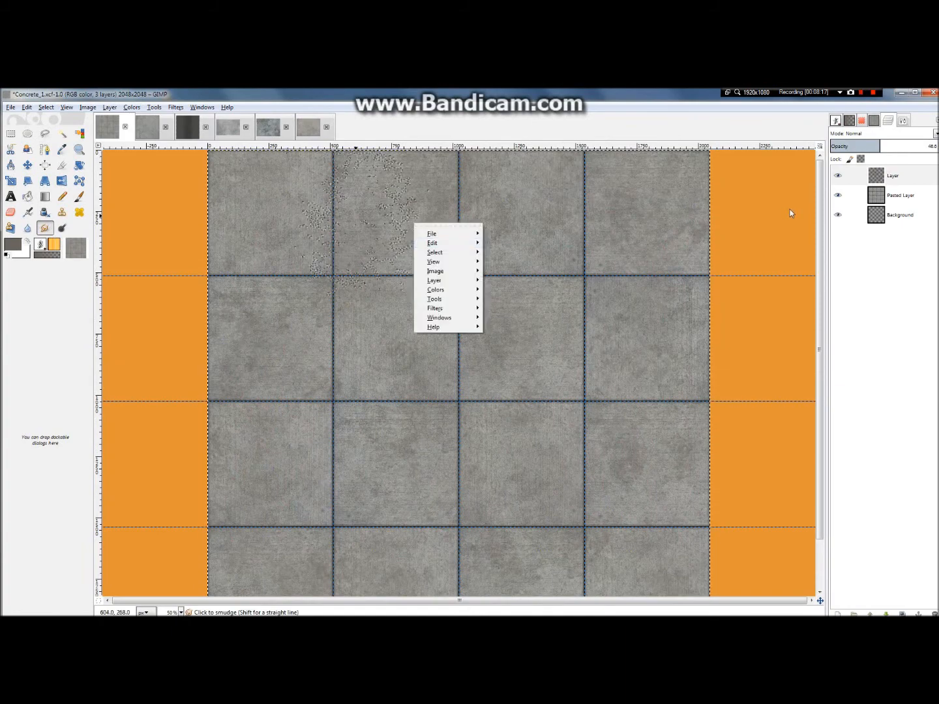
left_click(746, 208)
scroll(450, 233, "down", 2)
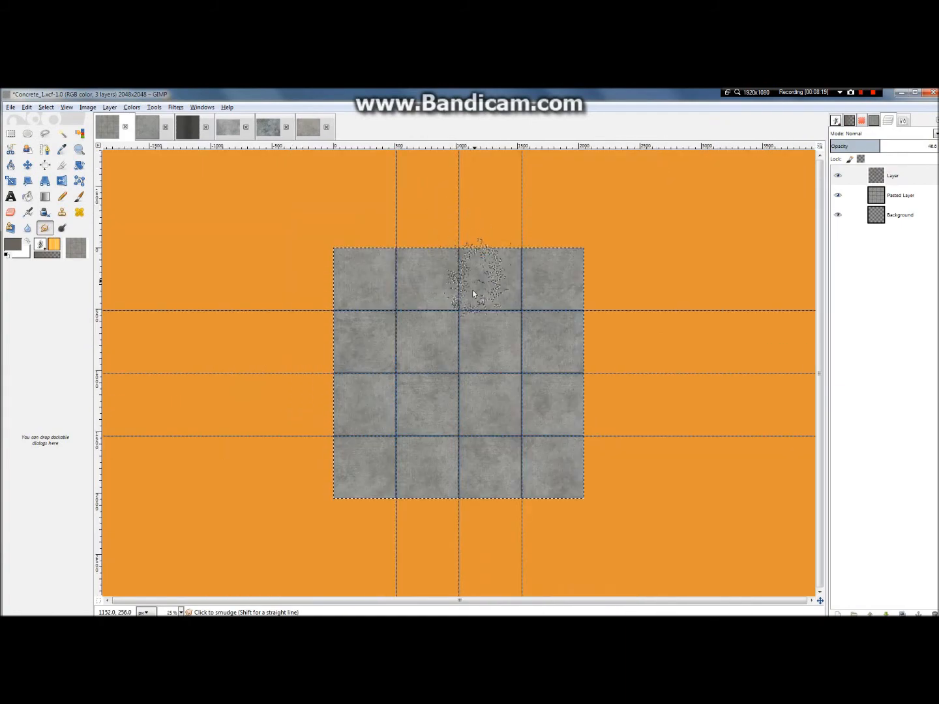
scroll(473, 290, "up", 3)
Step: In the A_Seamless_2 image, select Layer #2 with the yellow stripe and raise its opacity to 100
left_click(186, 129)
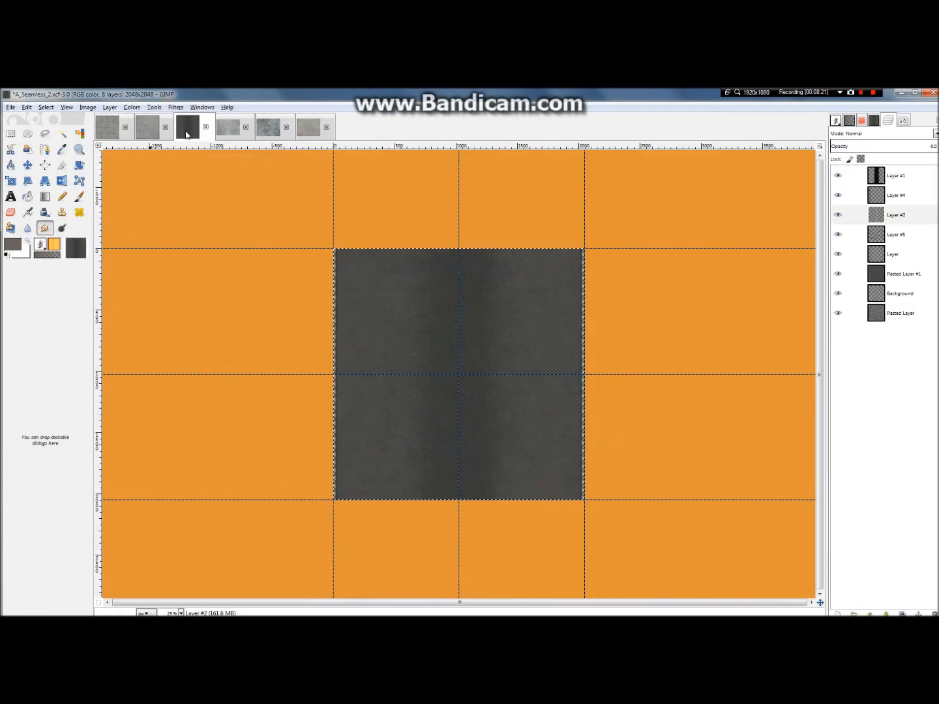
left_click(915, 213)
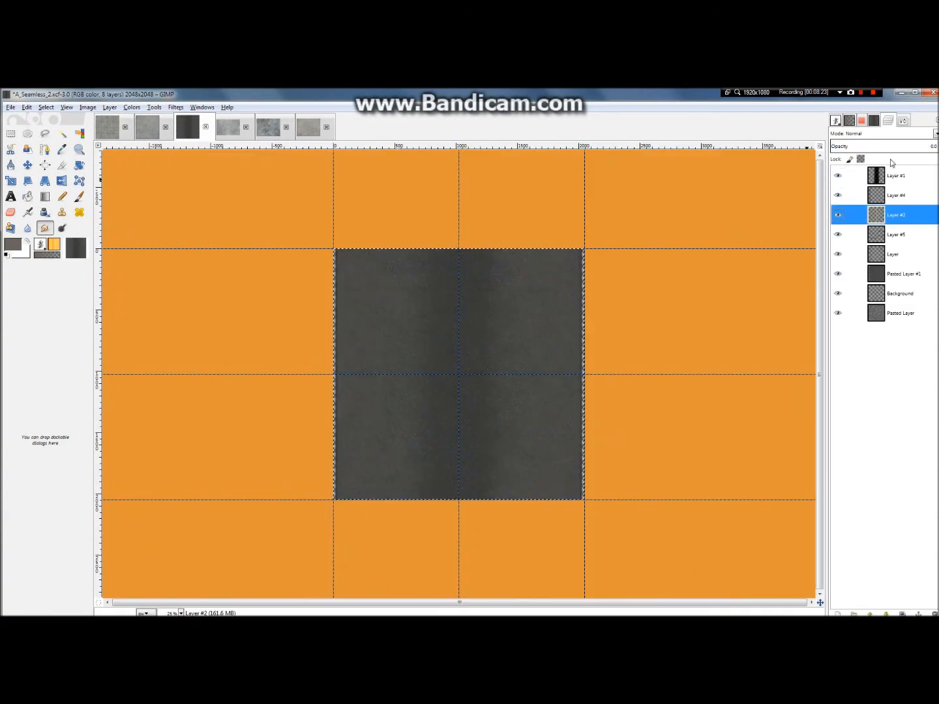
left_click_drag(883, 147, 938, 147)
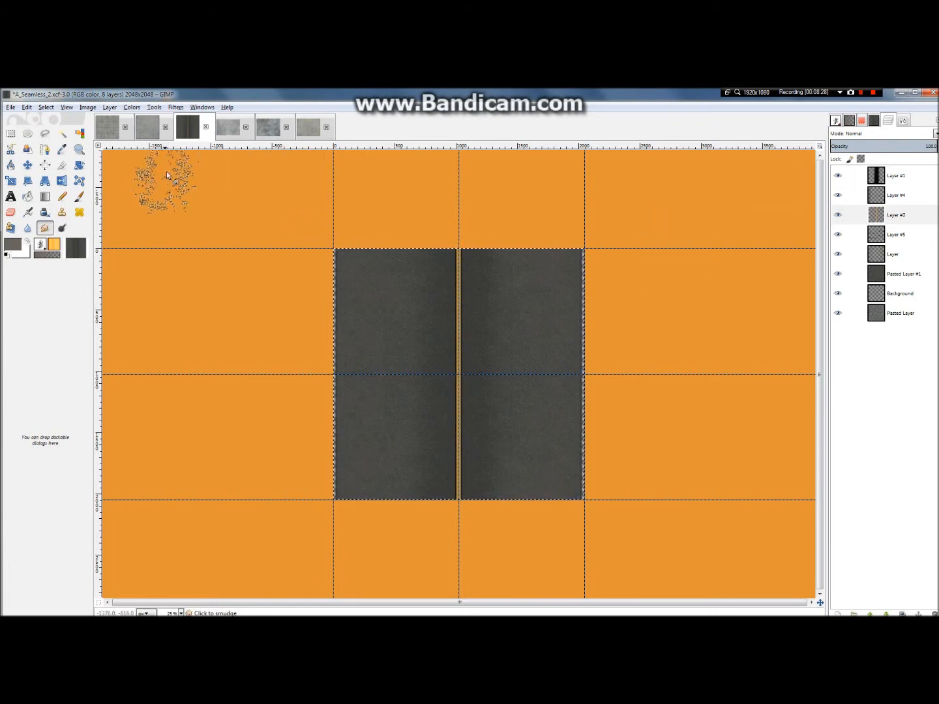
left_click(109, 127)
key("ctrl+v")
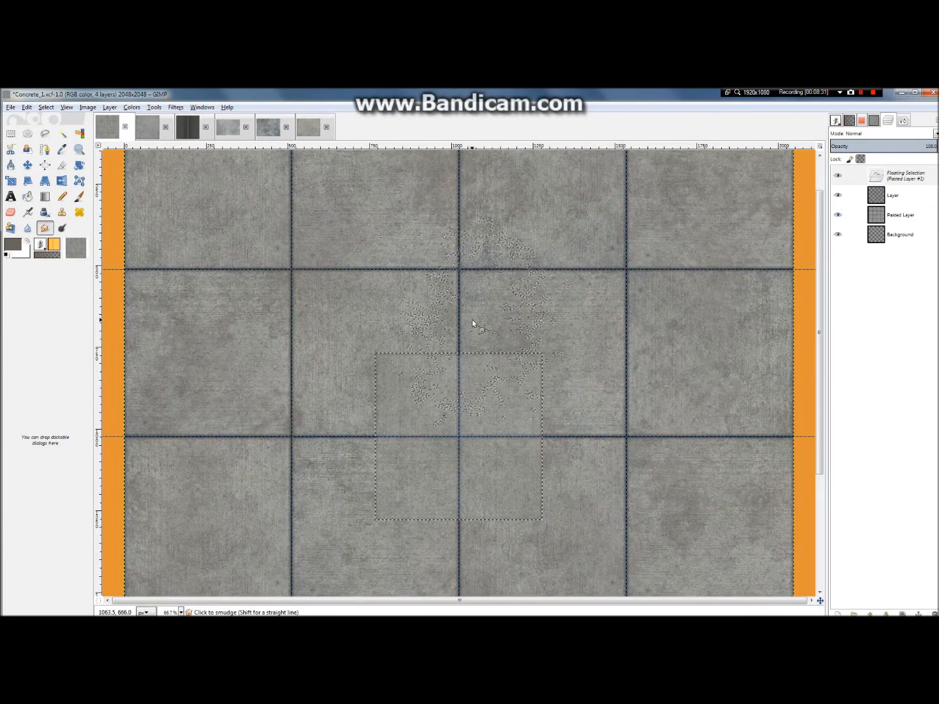
key("ctrl+z")
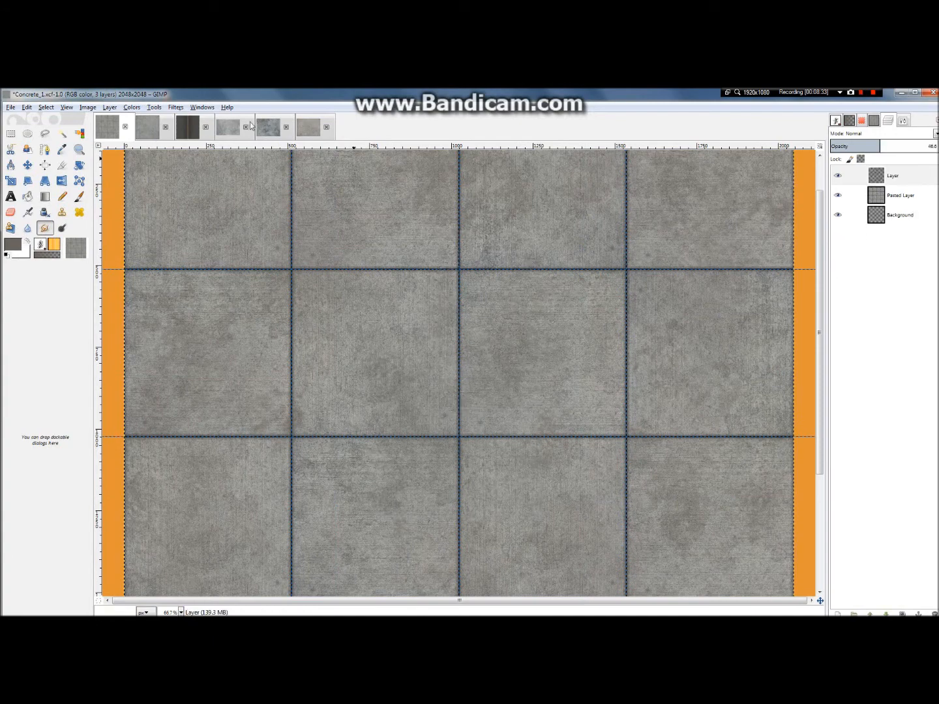
Step: Copy the yellow stripe layer from A_Seamless_2 and paste it into Concrete_1 as a new layer
left_click(183, 131)
left_click(51, 109)
left_click(61, 132)
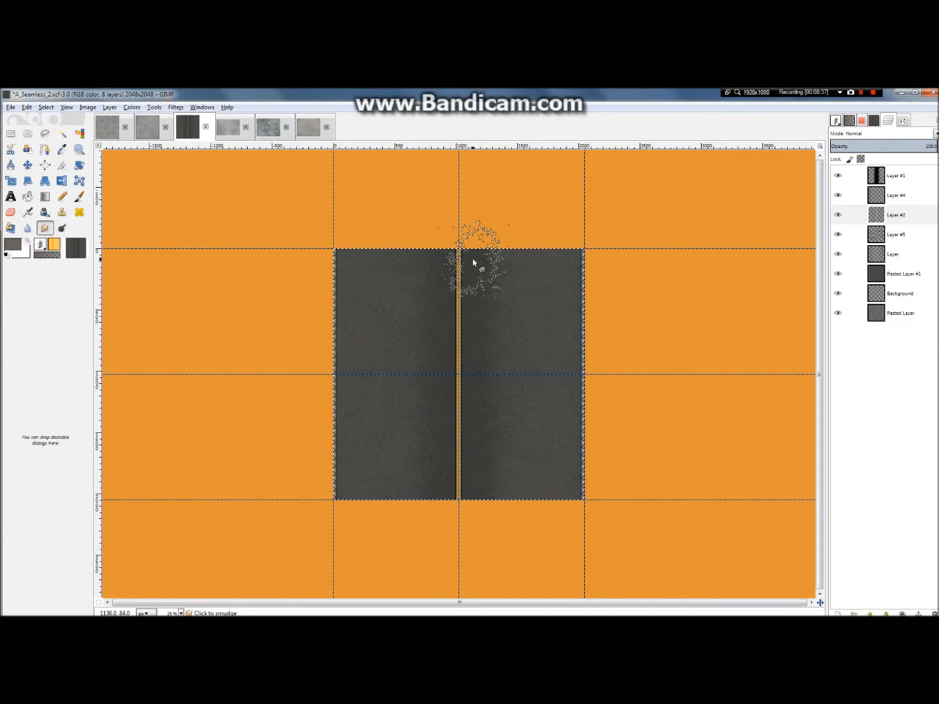
left_click(109, 127)
key("ctrl+v")
right_click(896, 186)
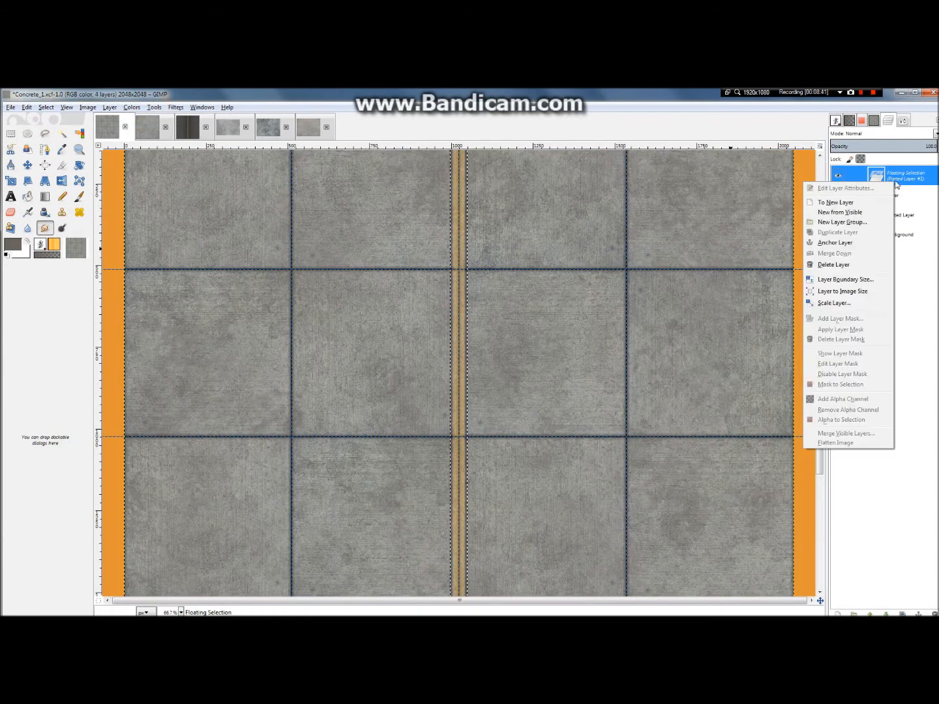
left_click(849, 196)
Step: Lower the opacity of the pasted yellow stripe layer in Concrete_1 to about 79.6
key("minus")
key("minus")
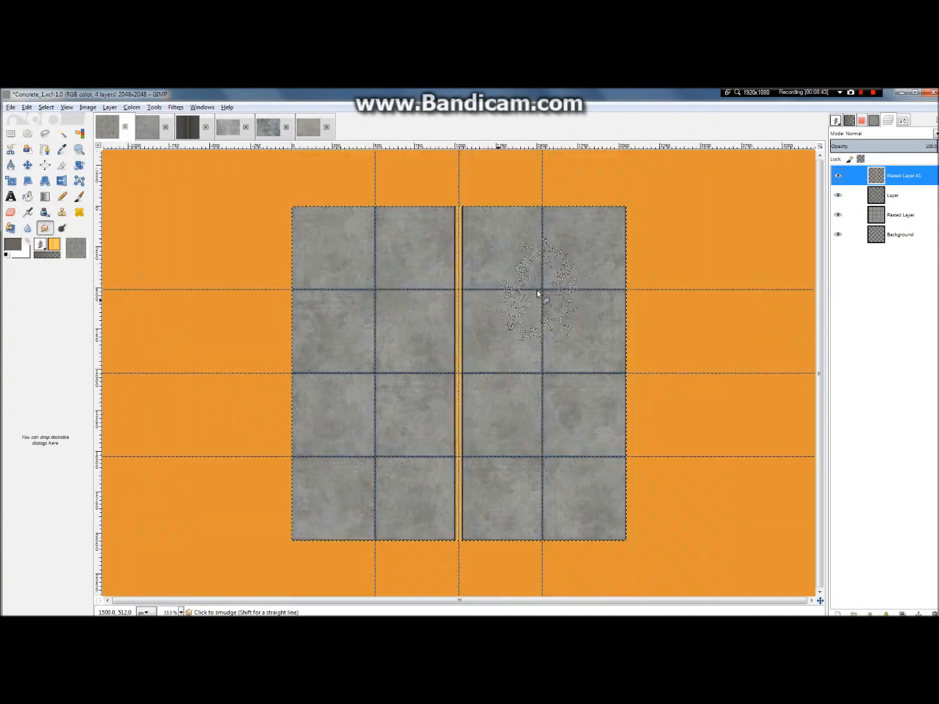
scroll(459, 325, "up", 5)
scroll(475, 302, "down", 2)
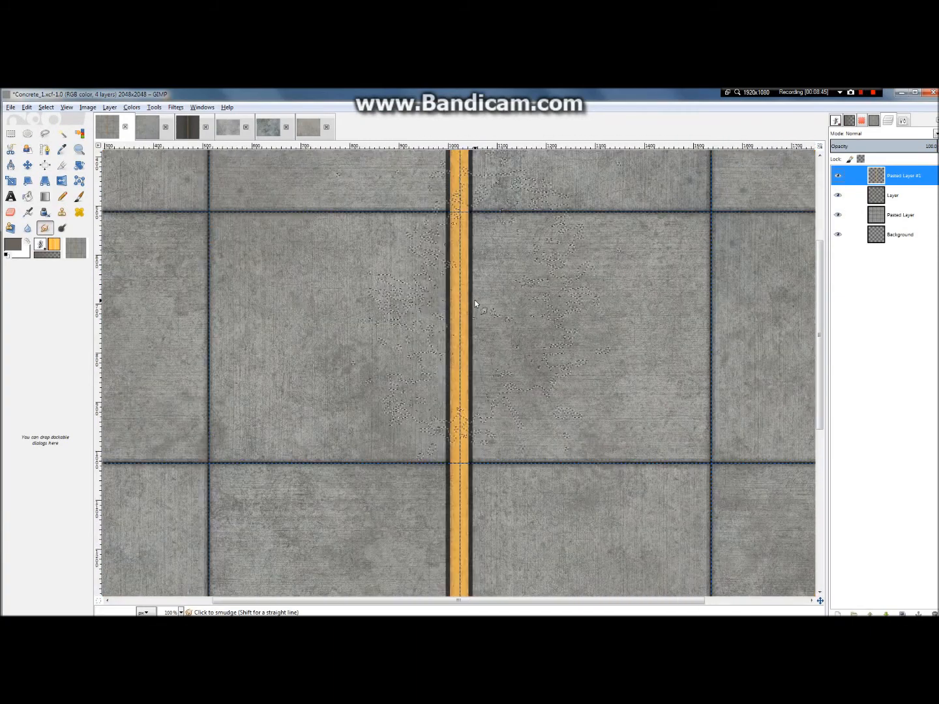
scroll(474, 303, "down", 2)
scroll(590, 306, "down", 1)
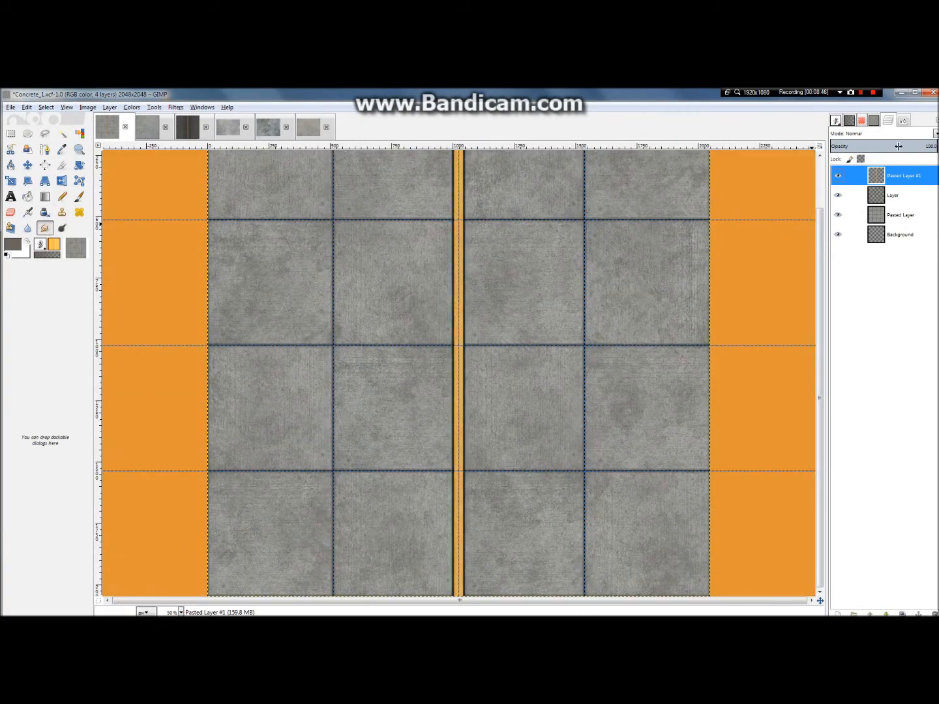
left_click_drag(900, 149, 932, 146)
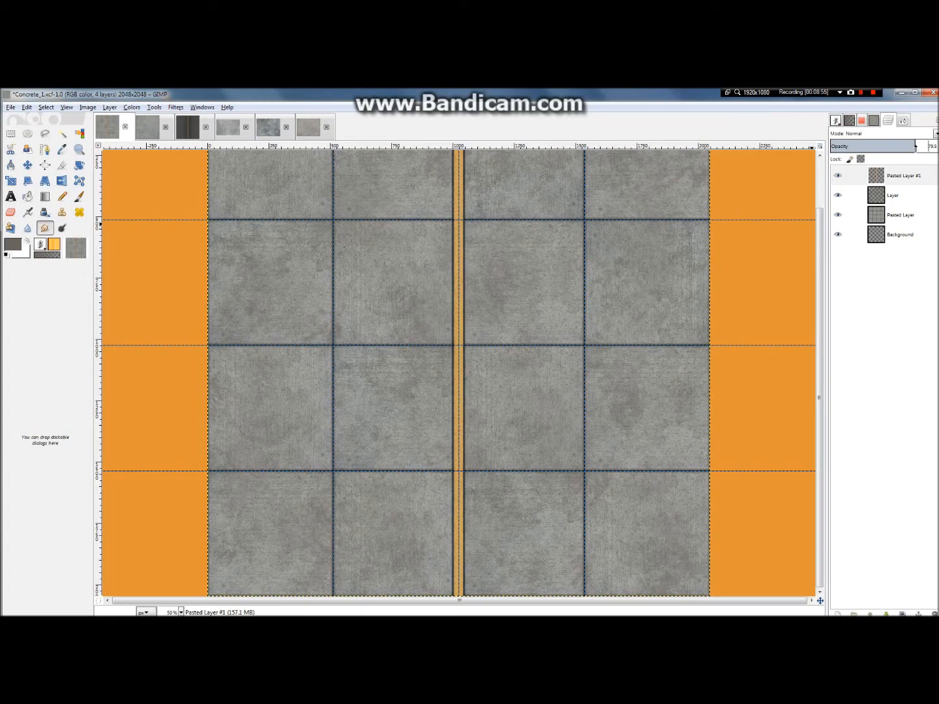
Step: Check how the yellow stripe blends with the concrete and reduce its layer opacity to about 74.8
scroll(496, 283, "up", 5)
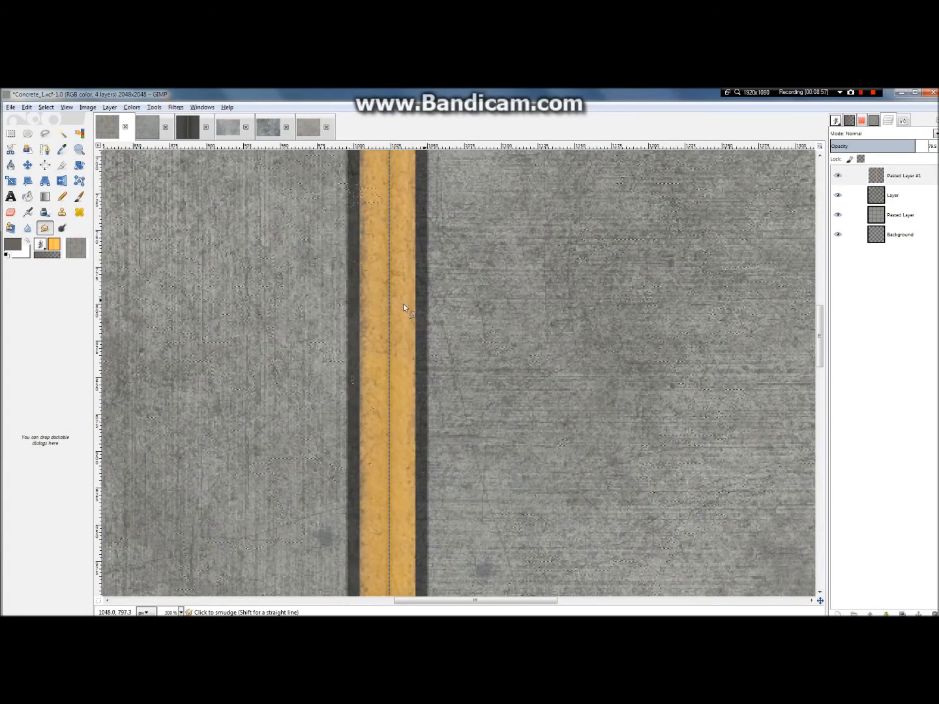
scroll(351, 320, "down", 3)
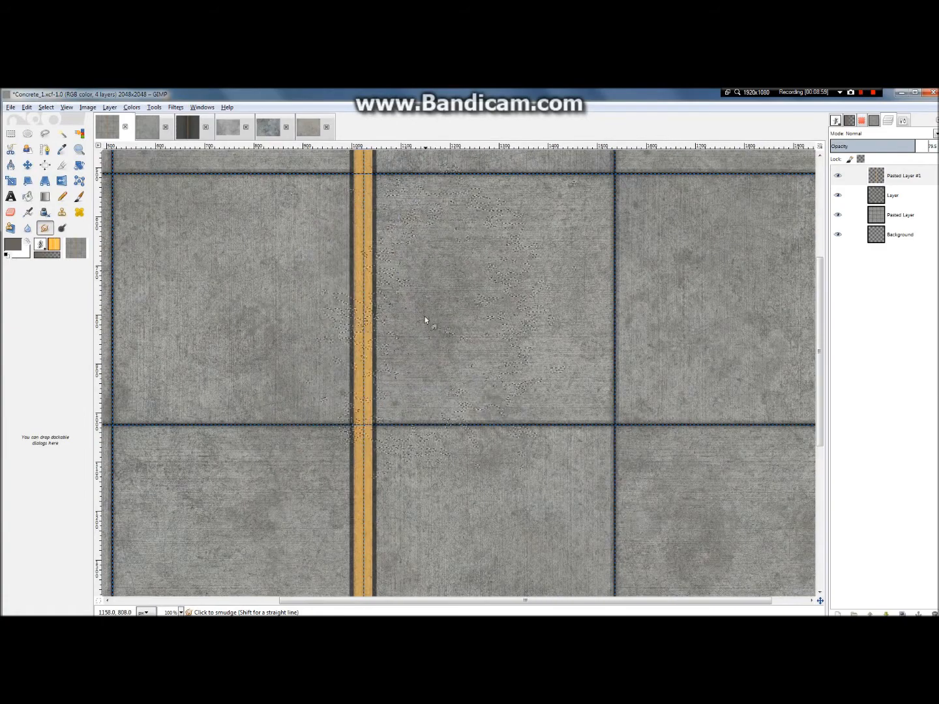
scroll(425, 320, "down", 2)
scroll(455, 378, "down", 2)
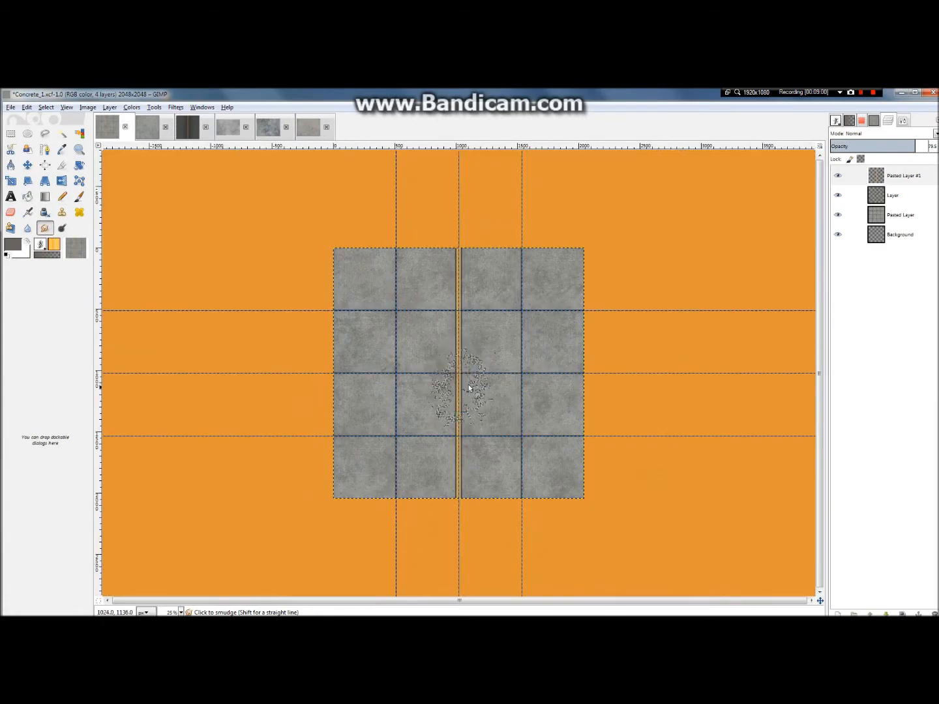
scroll(485, 378, "up", 4)
scroll(488, 368, "down", 1)
scroll(487, 368, "up", 1)
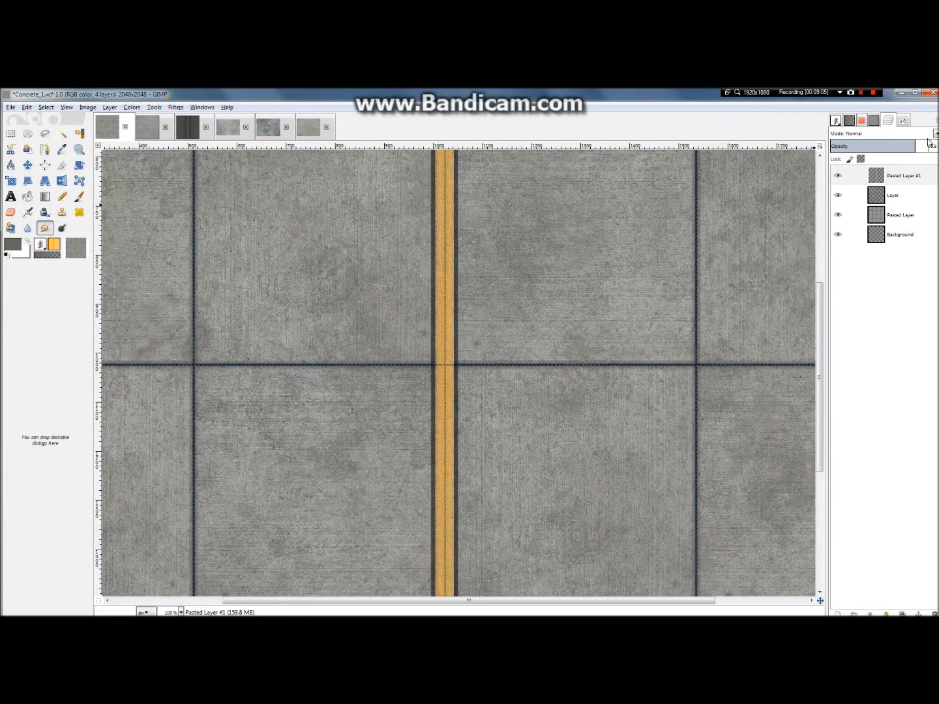
mouse_move(921, 144)
left_mouse_down()
mouse_move(938, 146)
mouse_move(907, 150)
left_mouse_up()
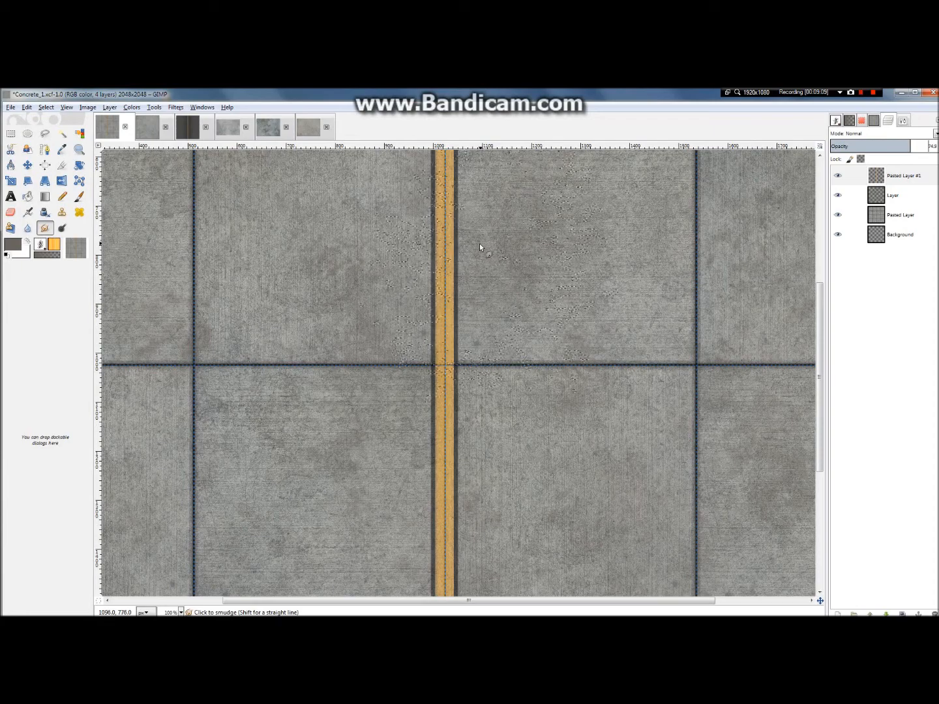
Step: Examine the yellow stripe and its dark borders where they cross the slab joints and meet the texture's upper edge
scroll(483, 245, "down", 2)
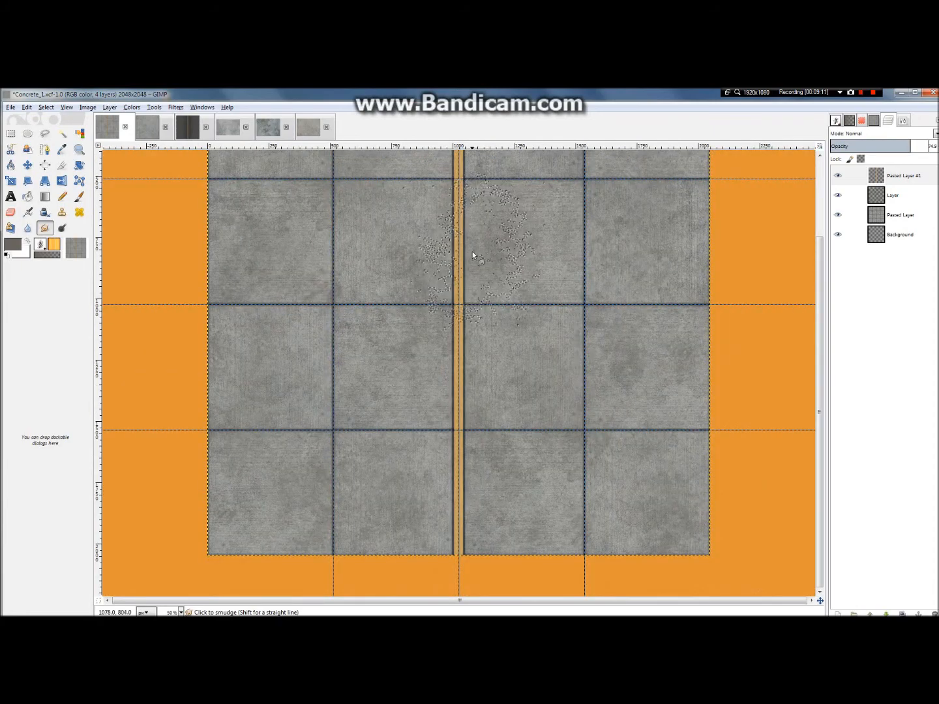
scroll(470, 242, "up", 7)
scroll(467, 237, "down", 8)
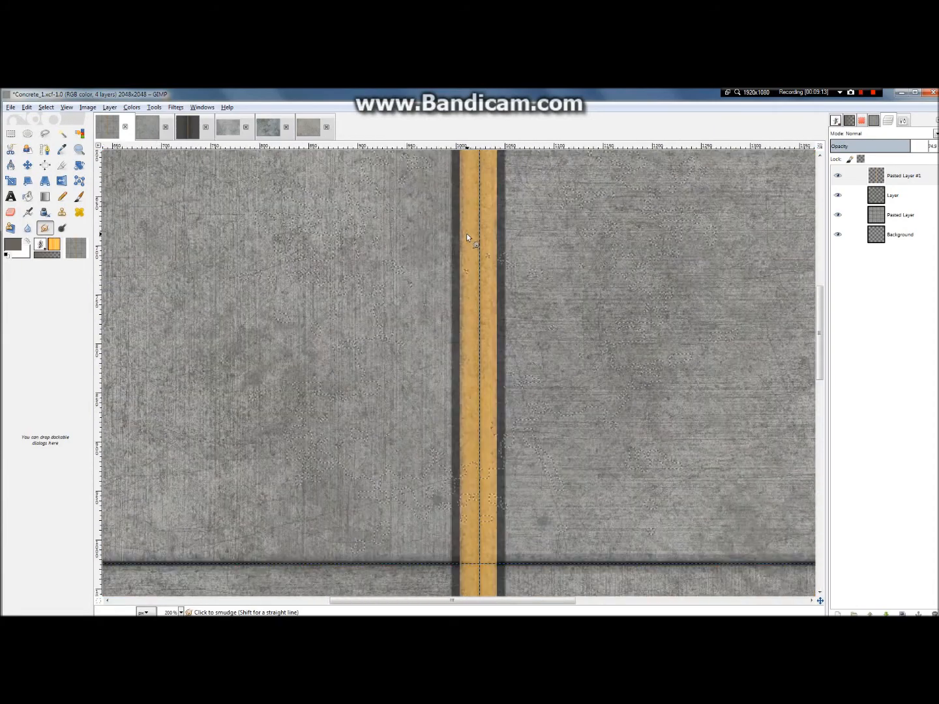
scroll(467, 243, "up", 9)
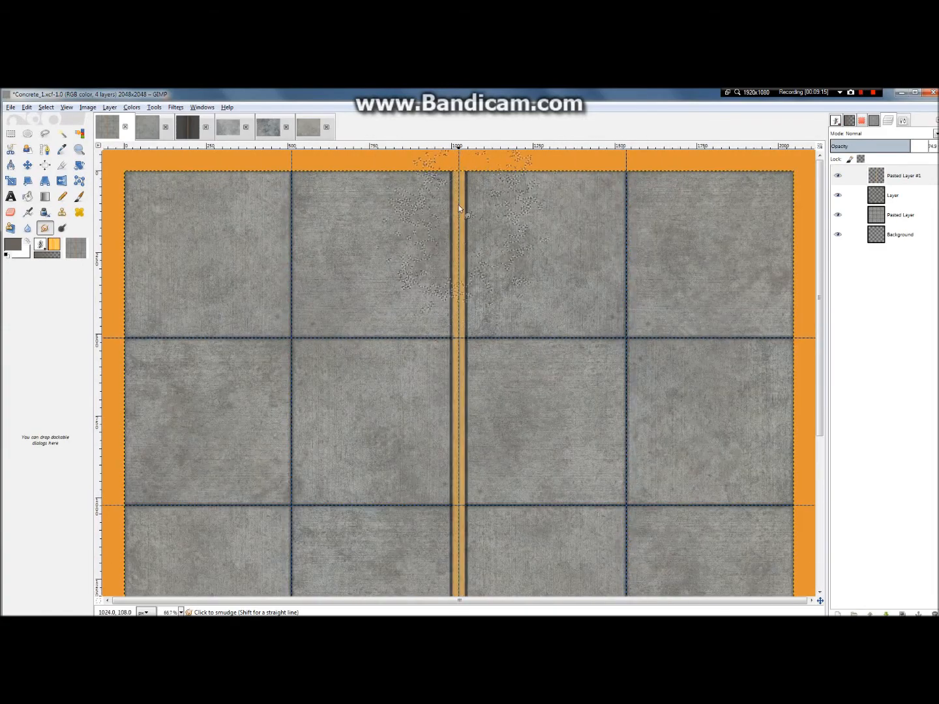
scroll(455, 183, "down", 6)
scroll(471, 179, "up", 3)
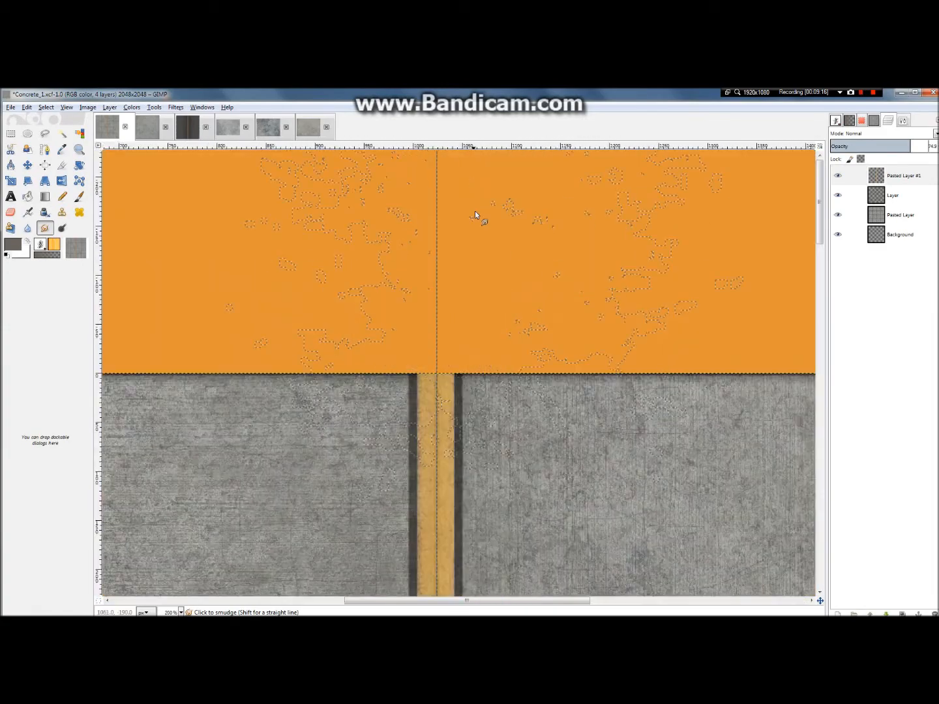
scroll(401, 376, "up", 3)
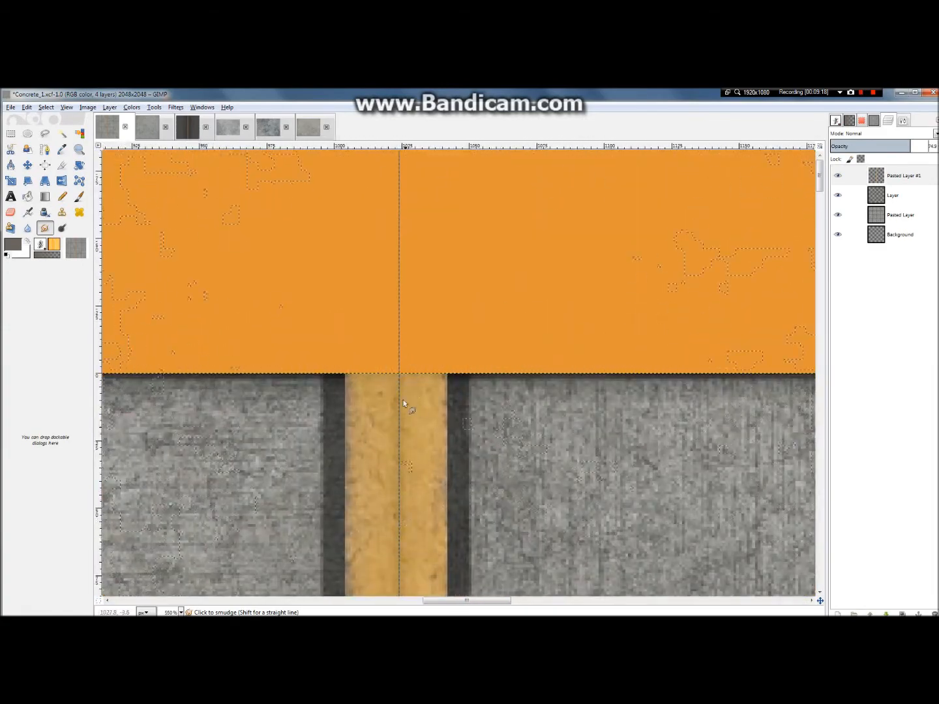
scroll(410, 379, "down", 8)
scroll(414, 384, "down", 3)
scroll(485, 362, "up", 6)
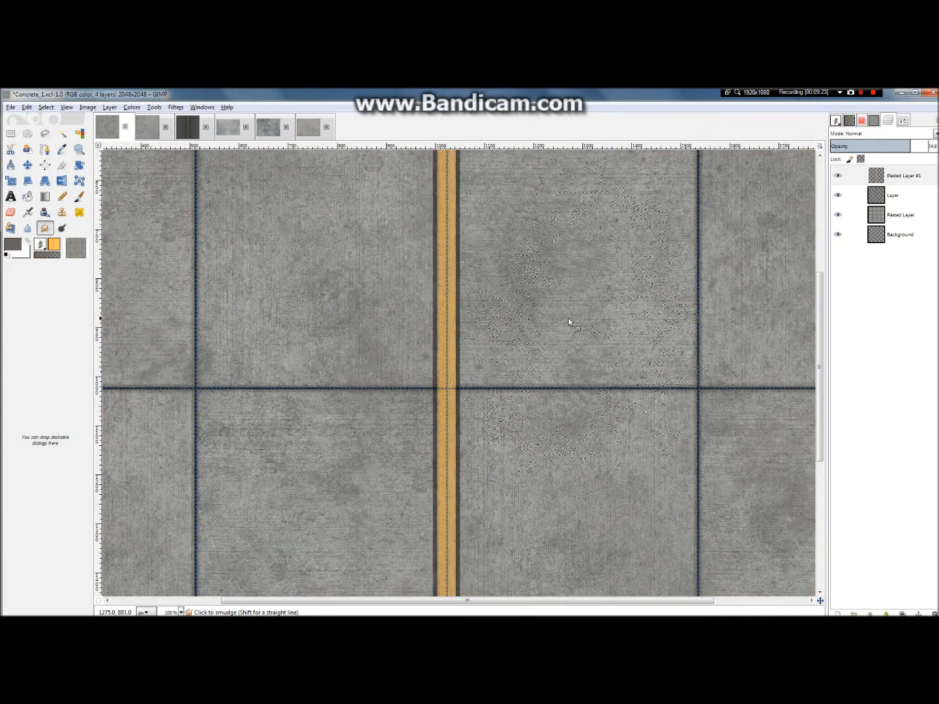
key("ctrl+shift+a")
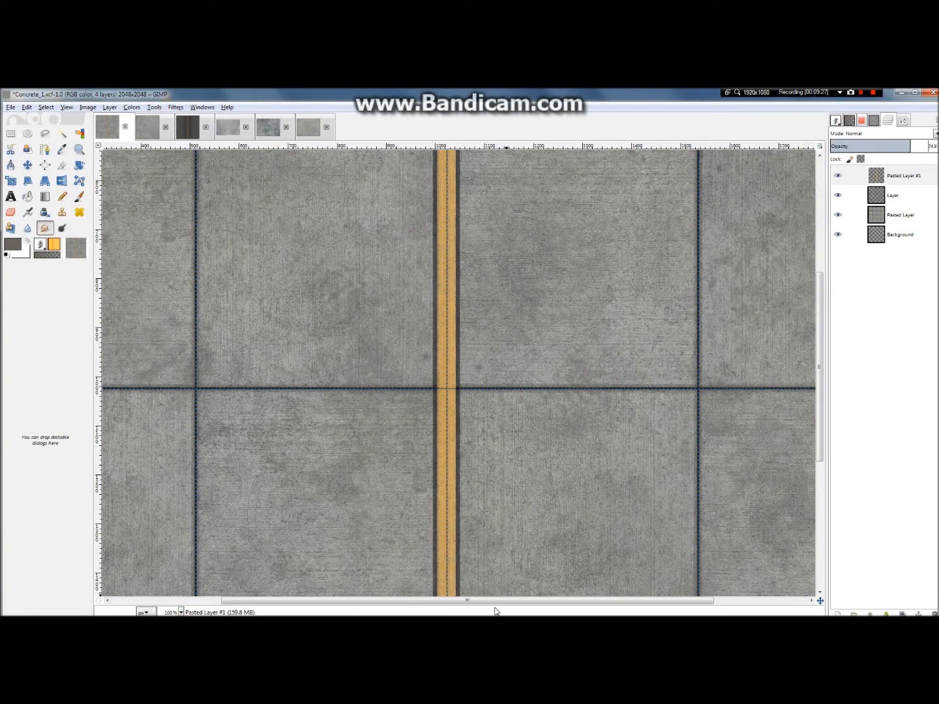
left_click_drag(496, 603, 384, 603)
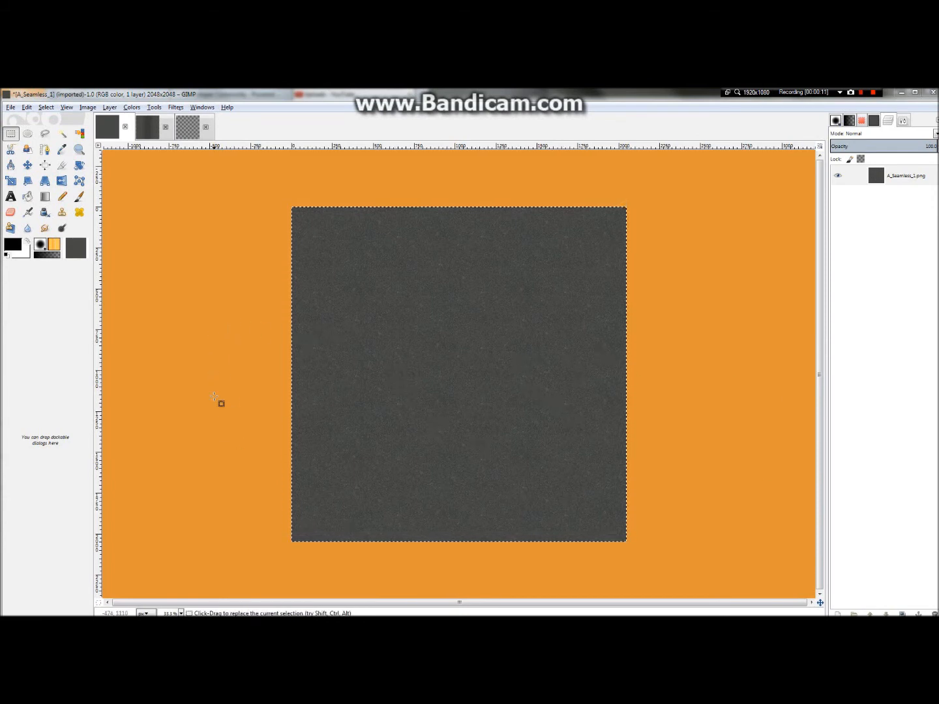
Step: Clear the rectangular selection in the layered A_Seamless_2 texture and compare that texture with the plain A_Seamless_1 asphalt
left_click(150, 125)
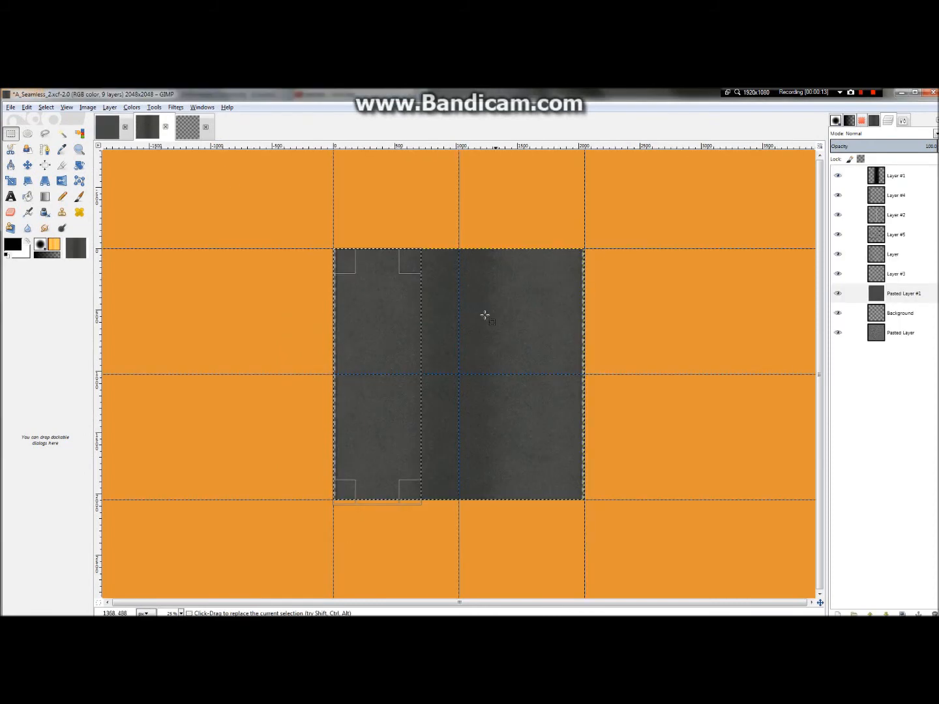
left_click(334, 184)
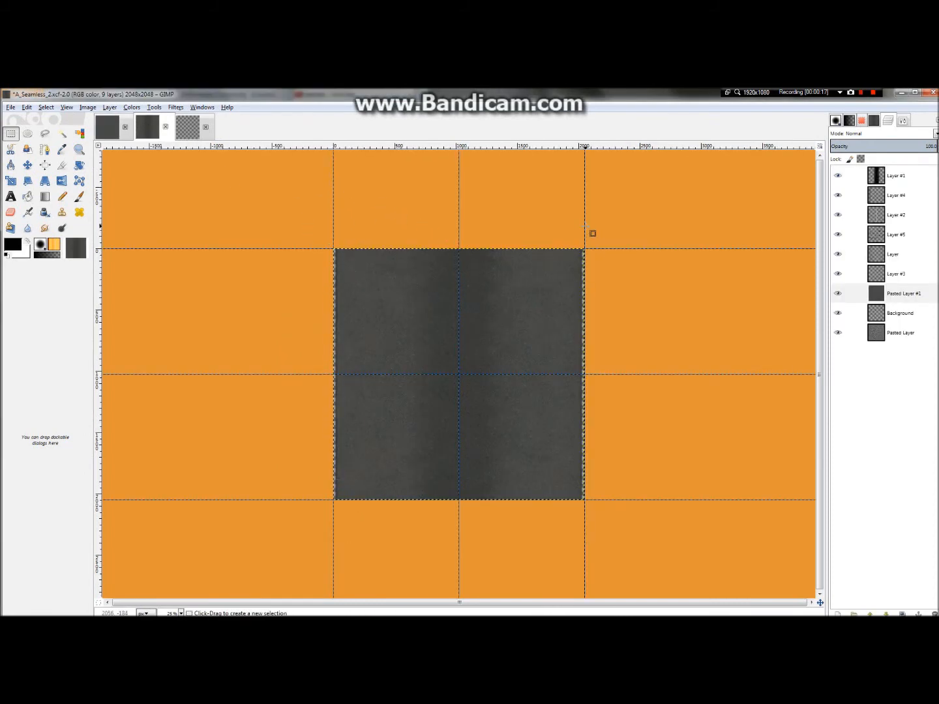
left_click(112, 120)
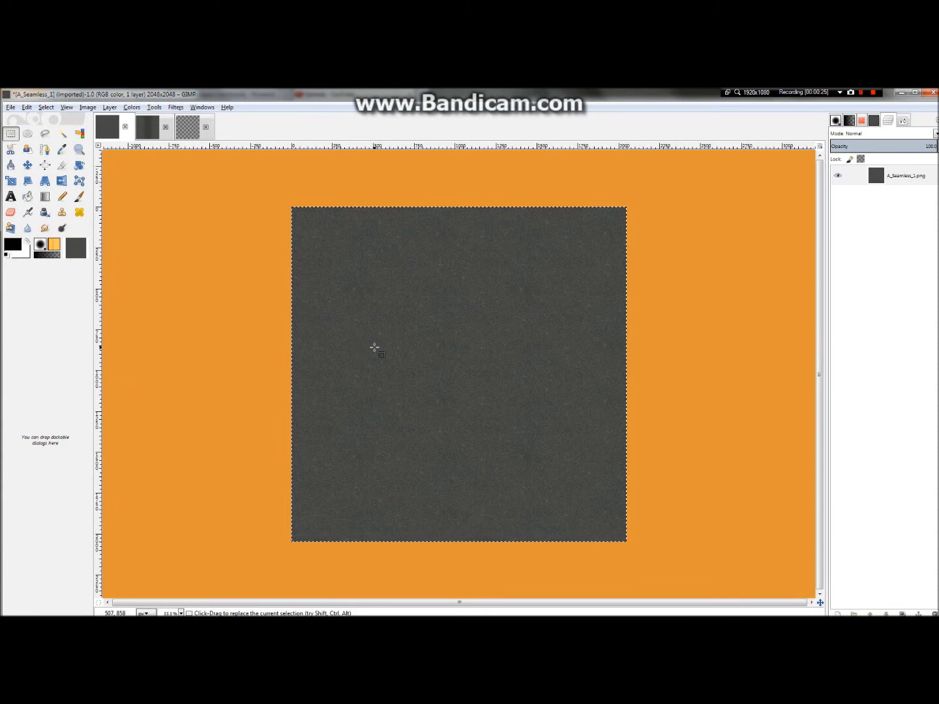
left_click(148, 127)
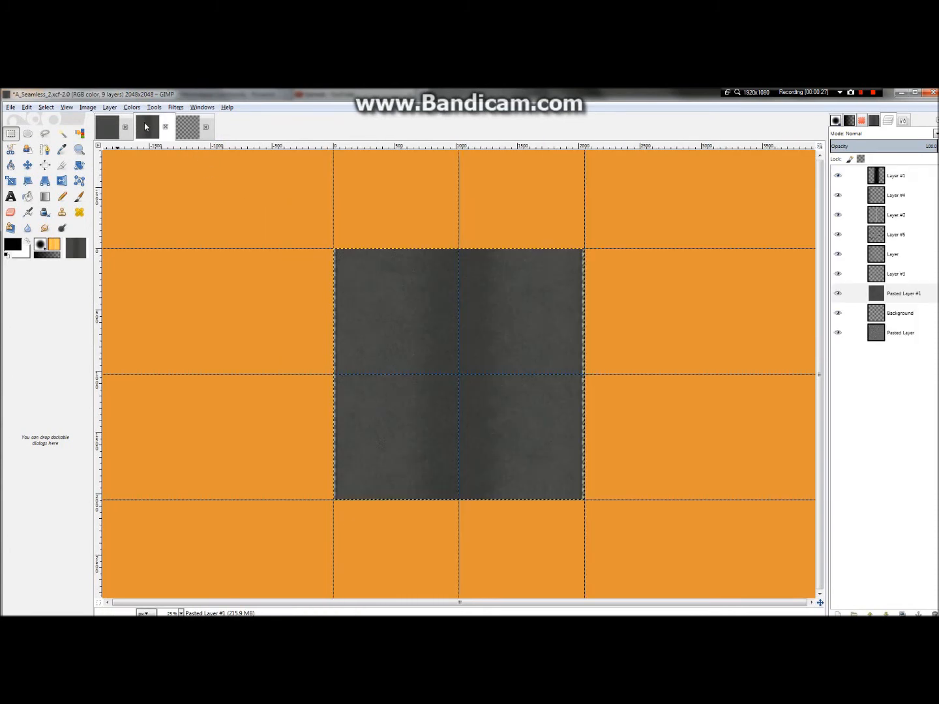
Step: Select a full-height rectangular strip about 800 px wide along the left edge of the A_Seamless_2 texture
left_click_drag(336, 249, 433, 499)
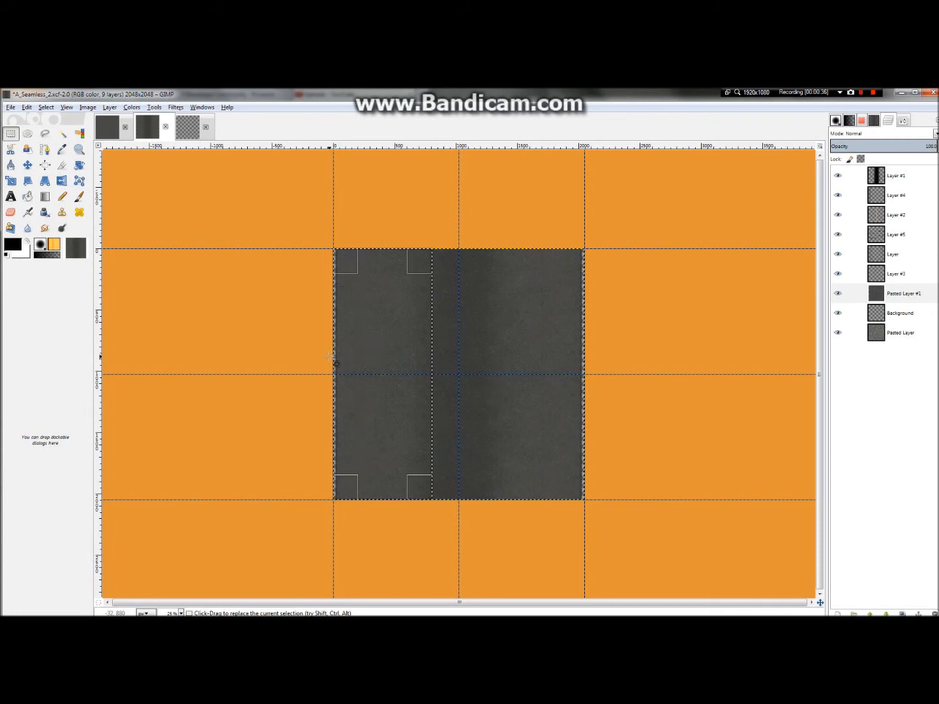
scroll(330, 355, "up", 3)
scroll(330, 356, "down", 1)
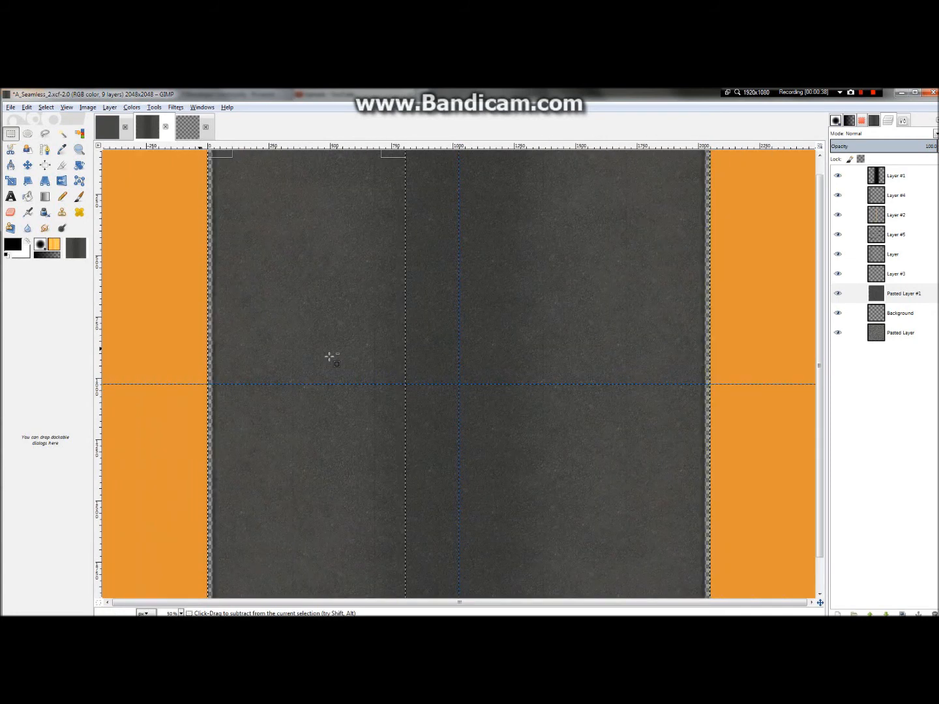
scroll(331, 356, "down", 2)
scroll(360, 379, "up", 2)
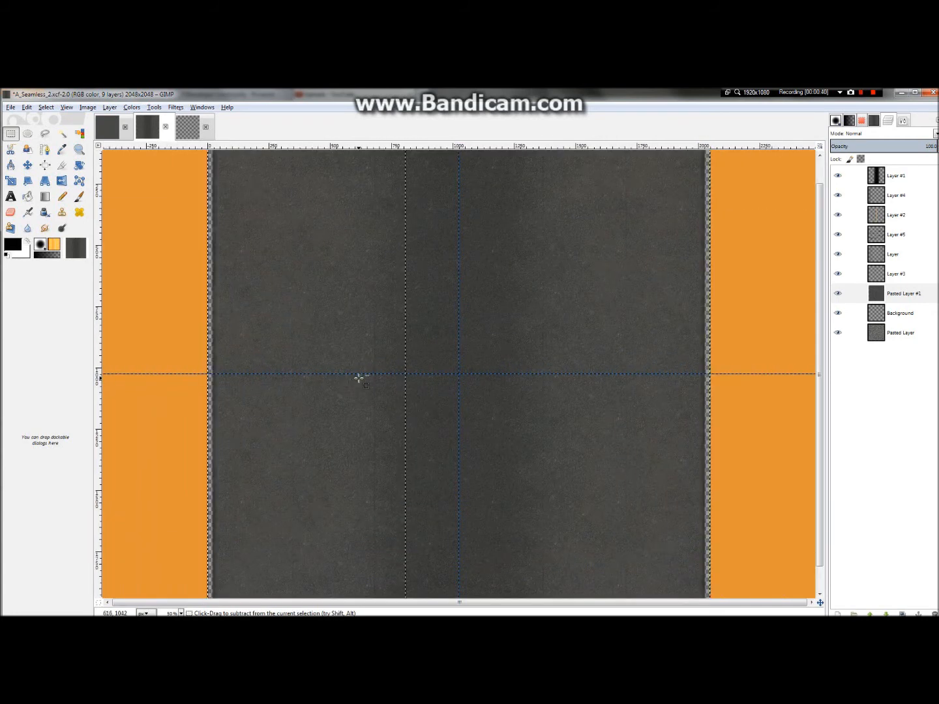
Step: Narrow the full-height strip selection to about 680 px wide and copy that area from Pasted Layer #1
left_click_drag(394, 402, 363, 410)
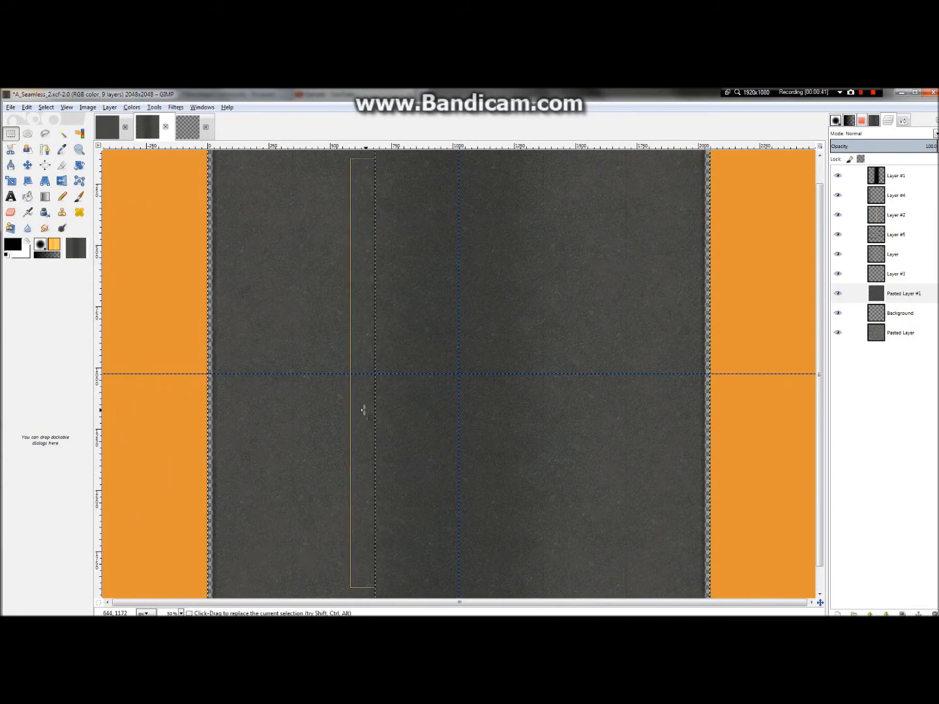
key("minus")
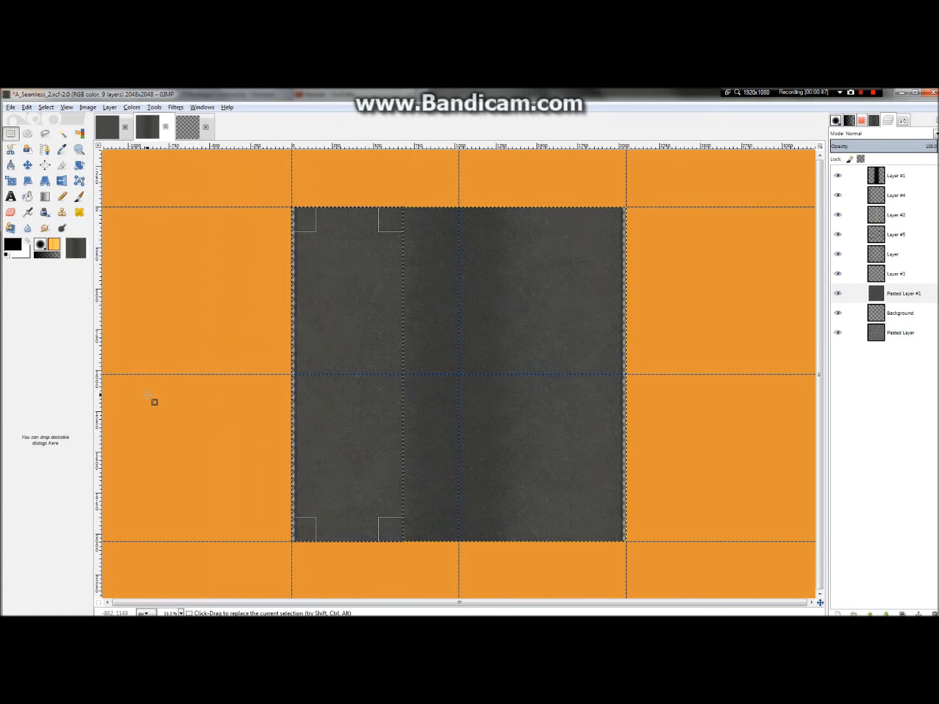
left_click(909, 295)
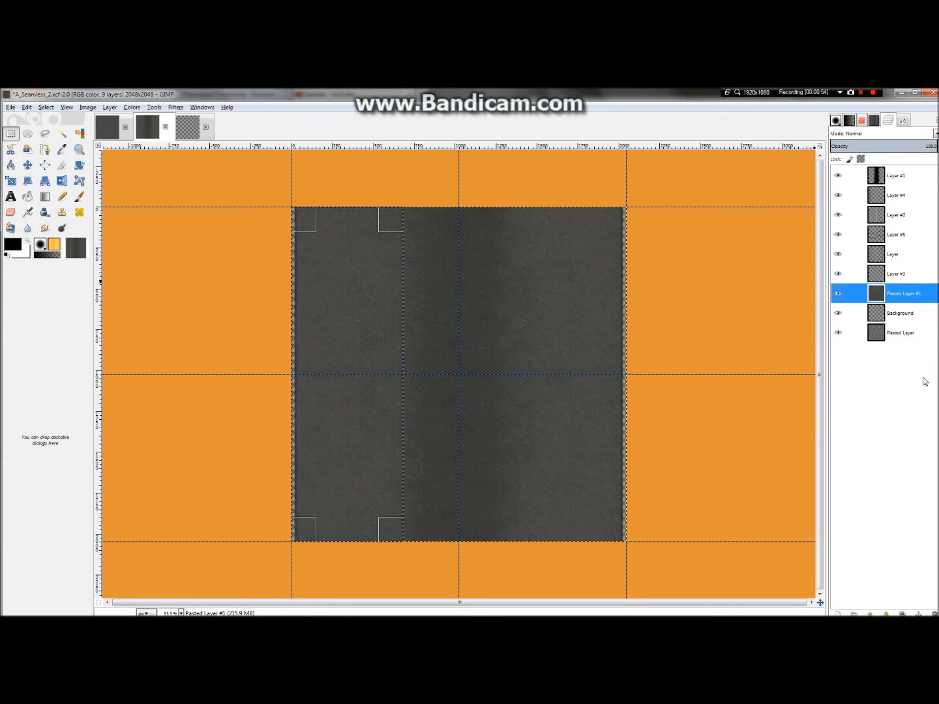
key("ctrl+c")
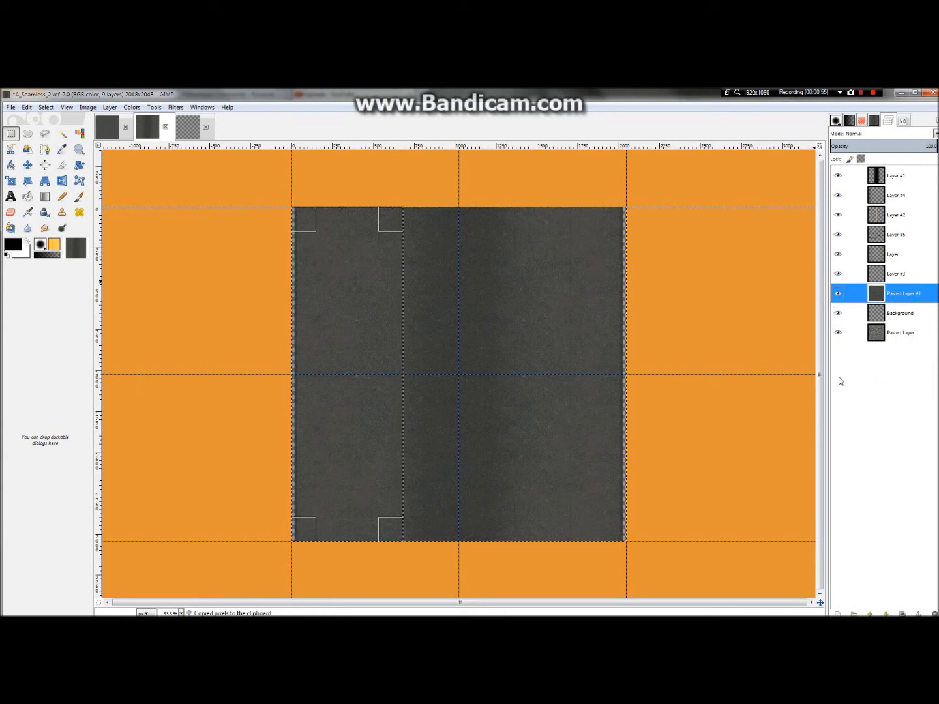
Step: Paste the copied asphalt strip into the blank 2048 × 2048 image
key("ctrl+v")
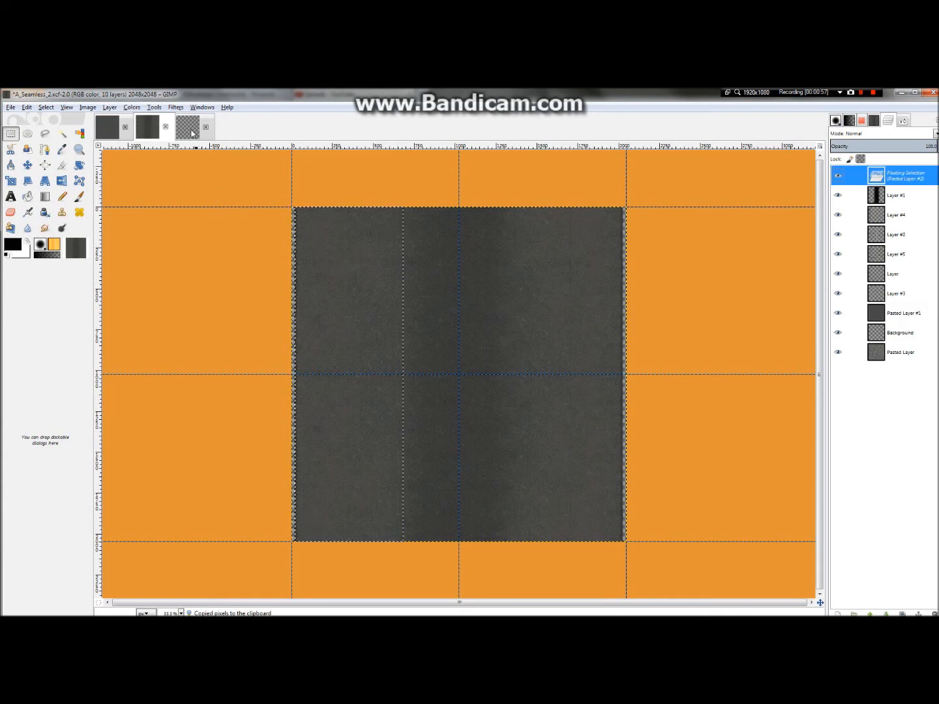
left_click(322, 159)
left_click(197, 135)
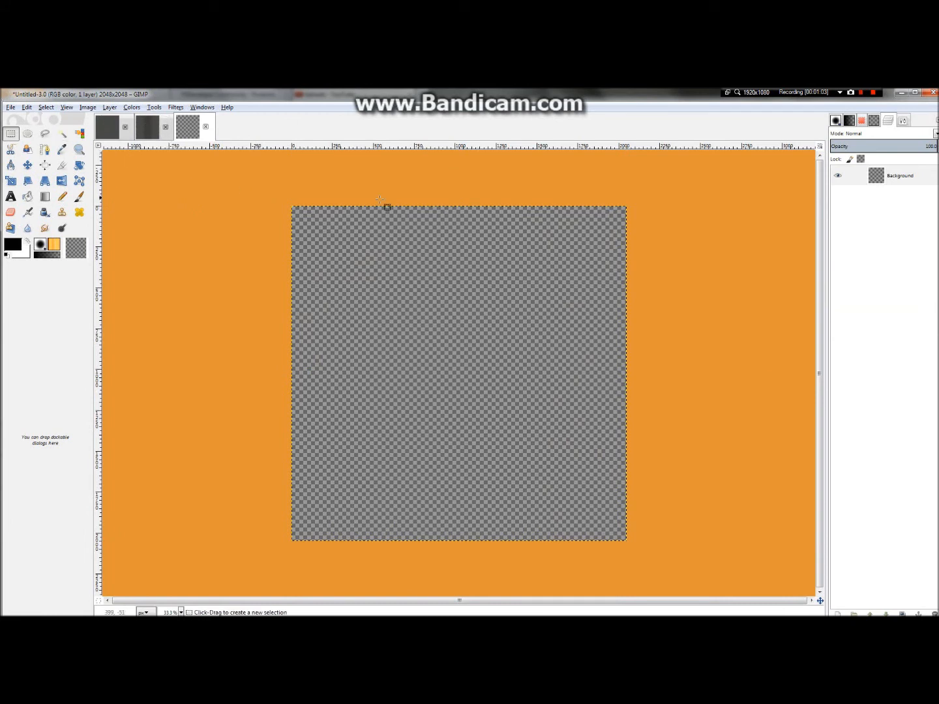
key("ctrl+v")
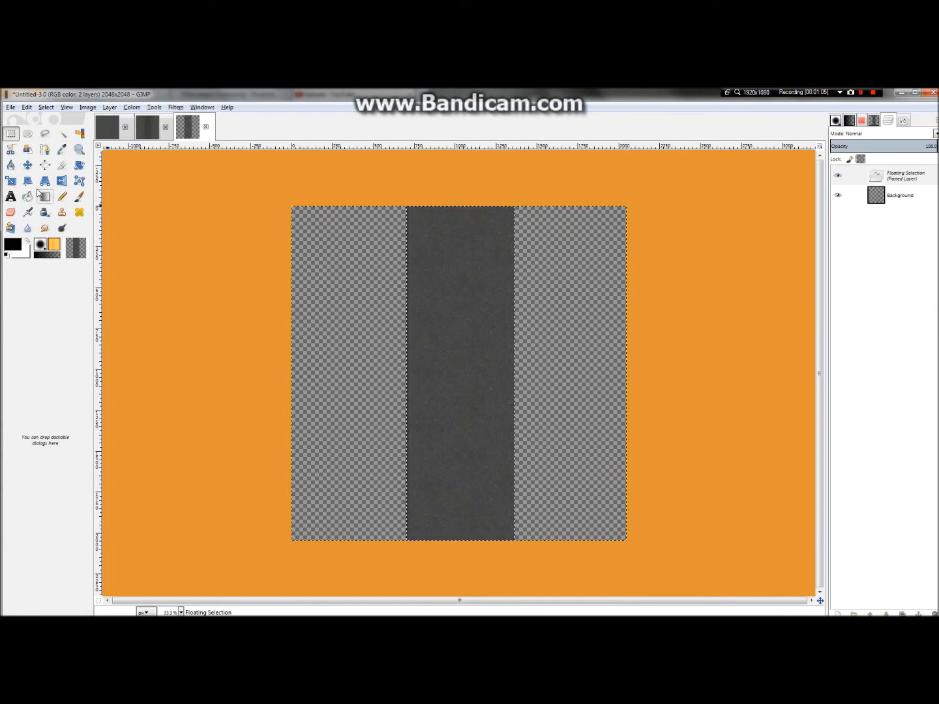
Step: Add a vertical guide and a horizontal guide to the new image, both at 0 percent
left_click(28, 166)
left_click(97, 108)
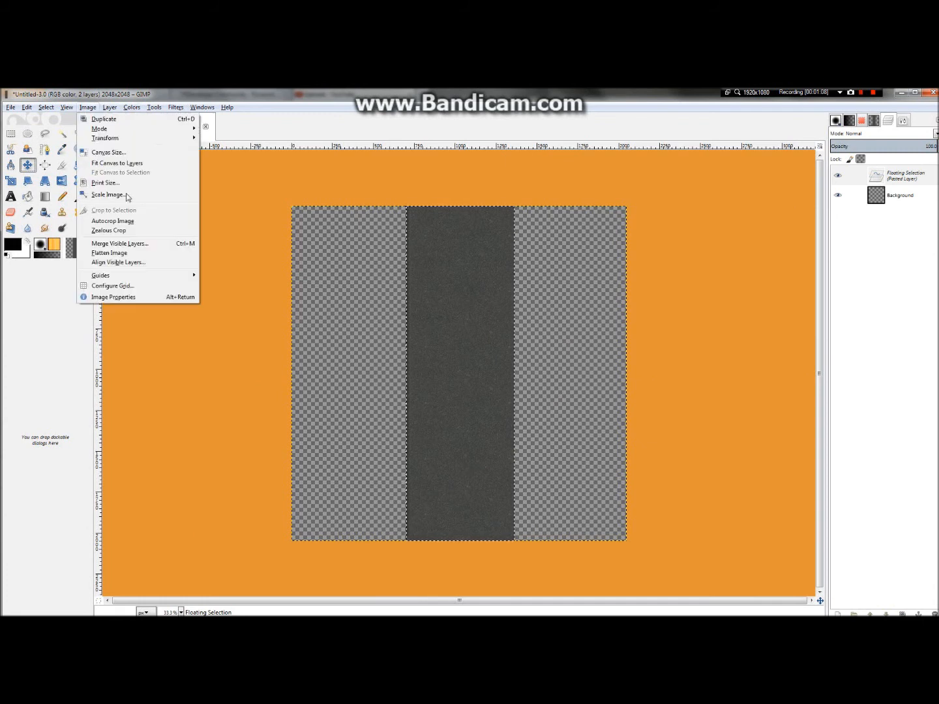
mouse_move(168, 276)
left_click(232, 276)
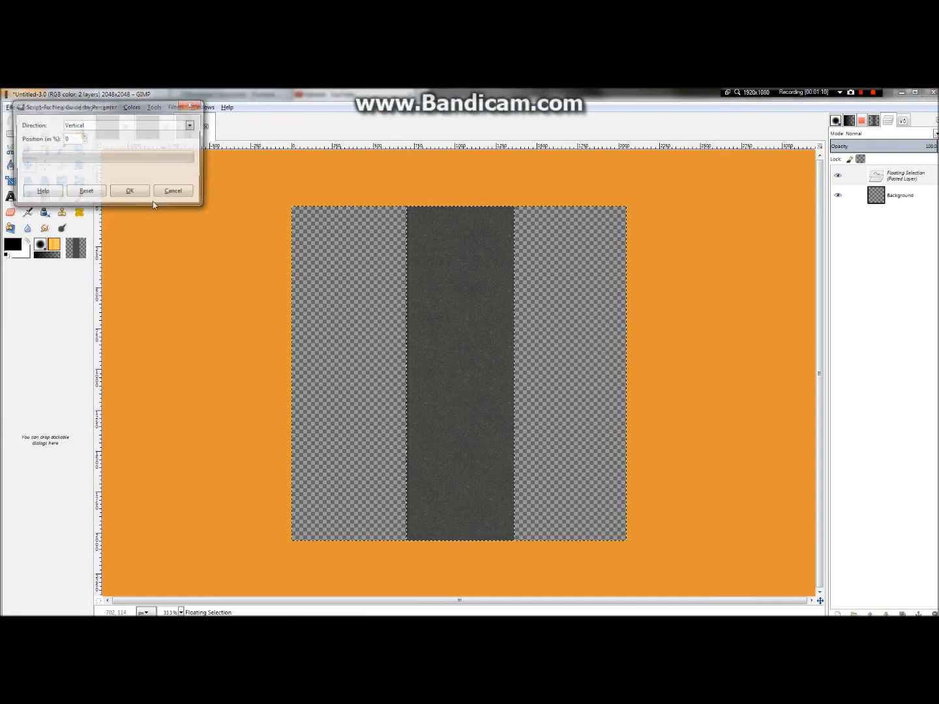
left_click(130, 191)
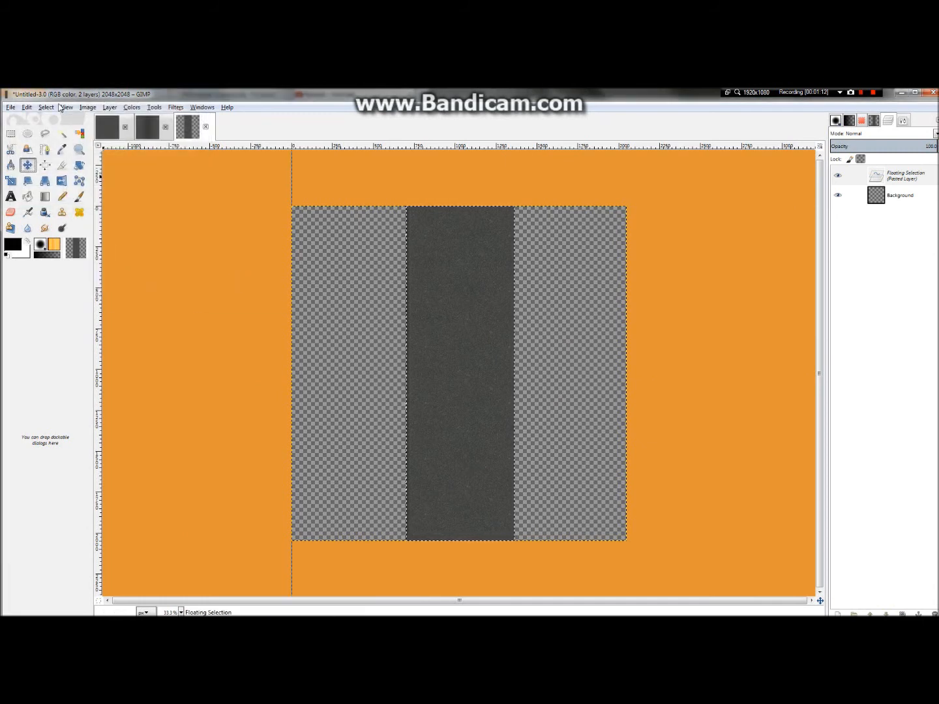
left_click(88, 109)
mouse_move(163, 275)
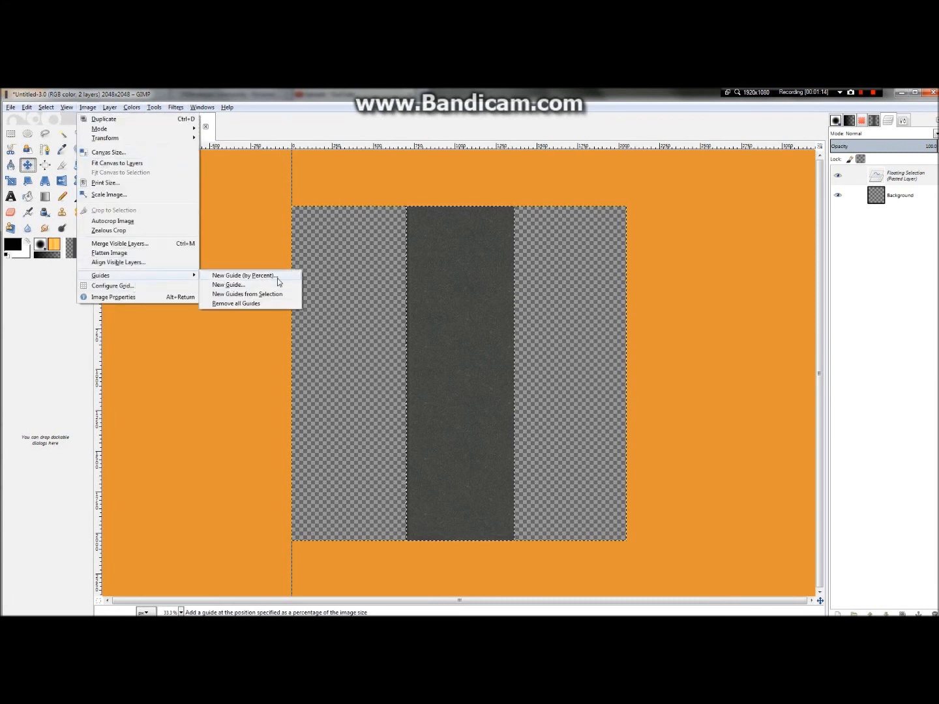
left_click(274, 276)
left_click(97, 138)
left_click(104, 152)
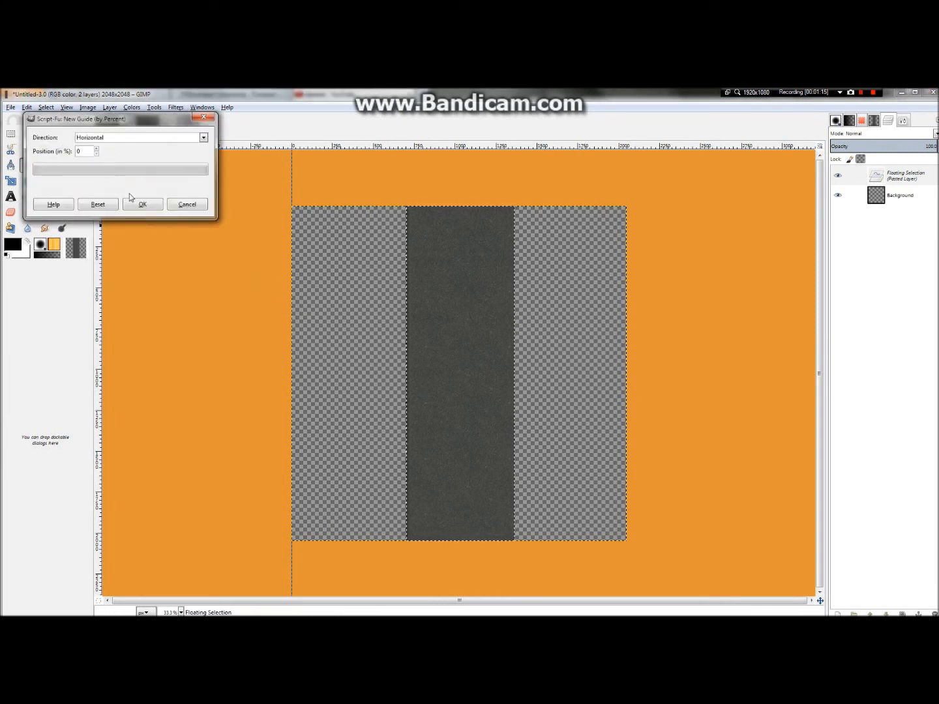
left_click(143, 204)
Step: Move the floating asphalt strip to the canvas's left edge and convert it to a new layer
left_click_drag(468, 262, 362, 266)
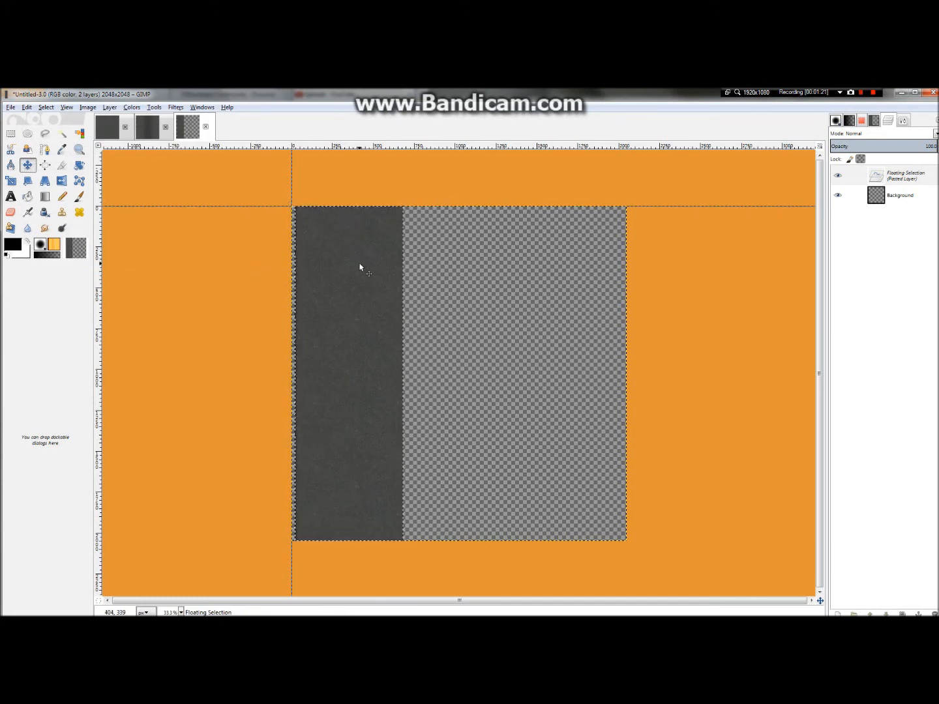
scroll(298, 338, "up", 3)
scroll(298, 338, "down", 2)
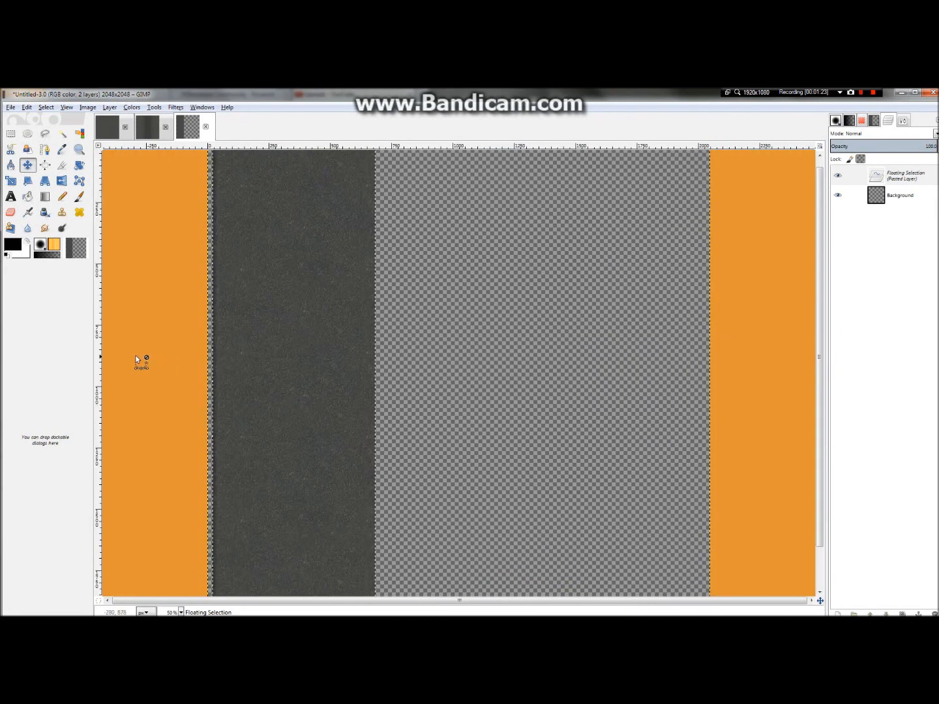
scroll(138, 351, "down", 1)
right_click(854, 177)
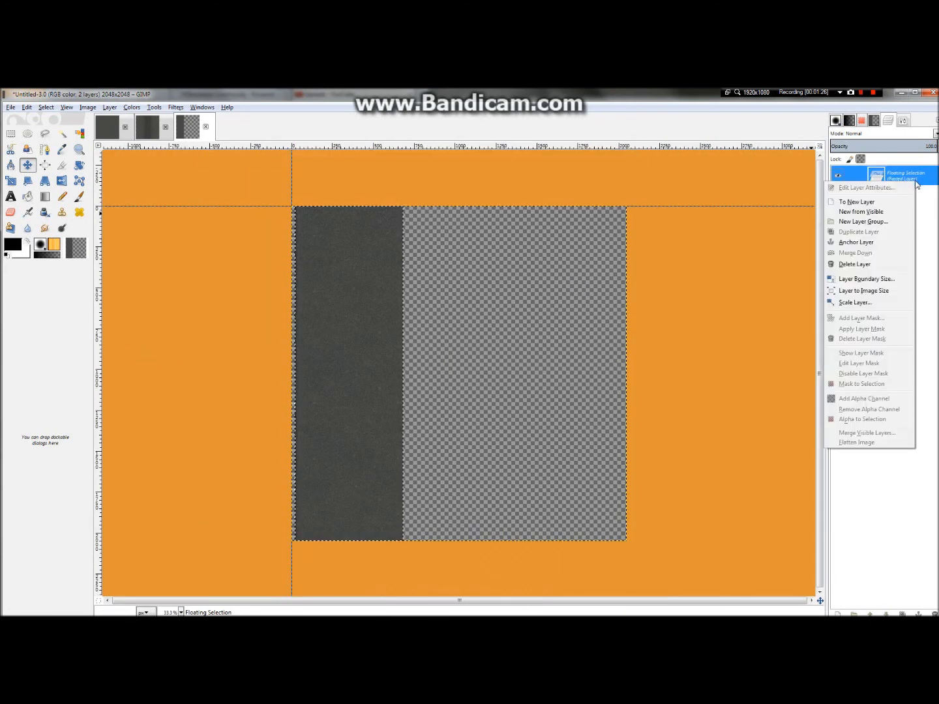
left_click(858, 206)
scroll(310, 260, "up", 2)
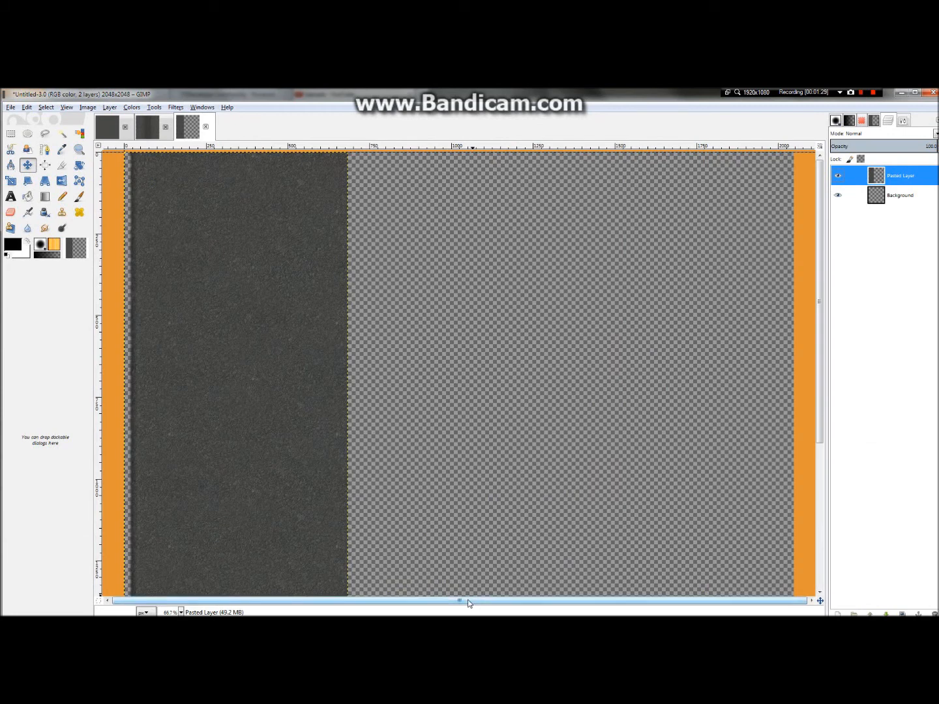
scroll(293, 450, "down", 3)
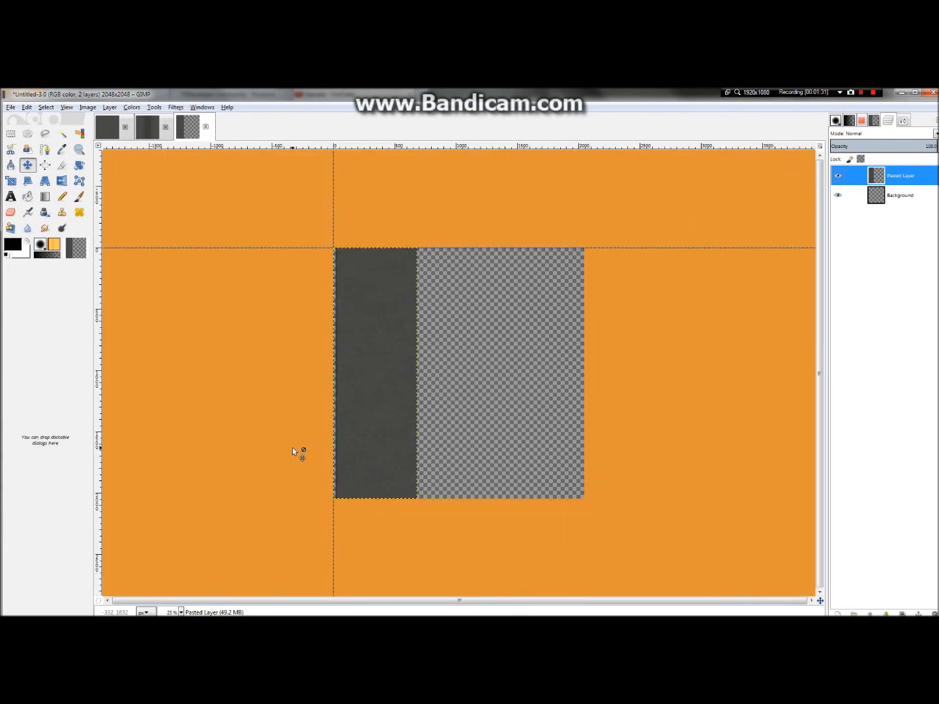
scroll(292, 450, "up", 3)
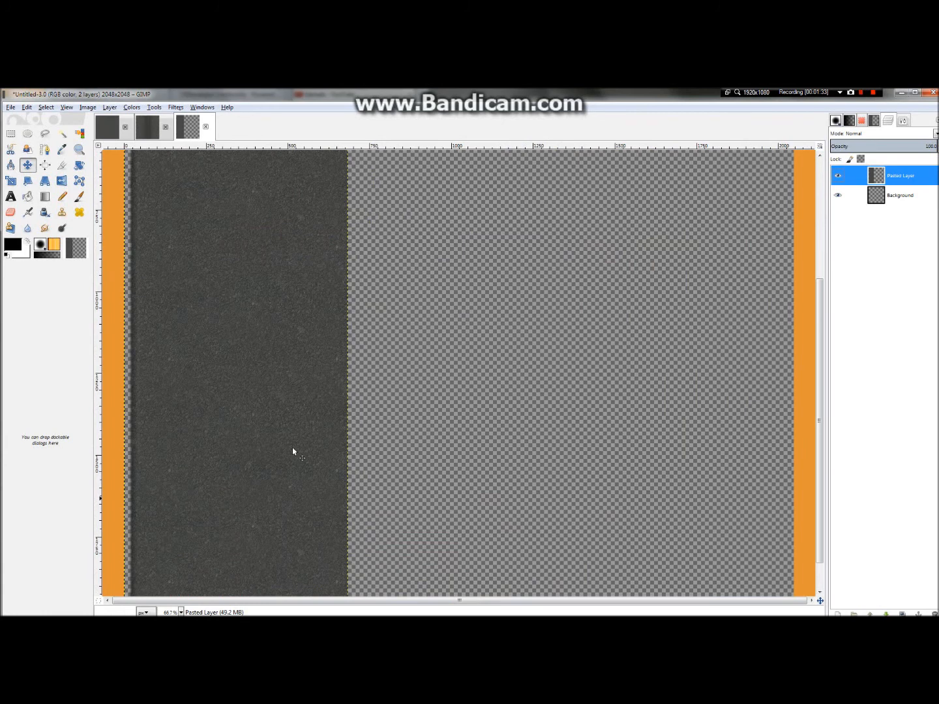
scroll(292, 448, "down", 2)
scroll(293, 450, "up", 4)
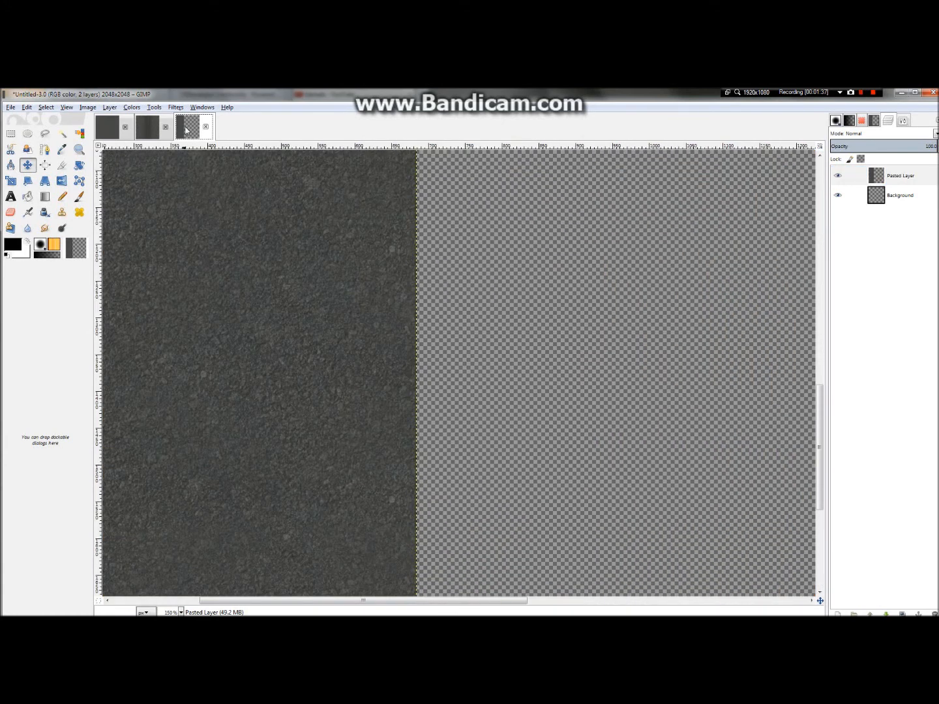
Step: Return to the layered A_Seamless_2 texture and clear its strip selection
left_click(148, 134)
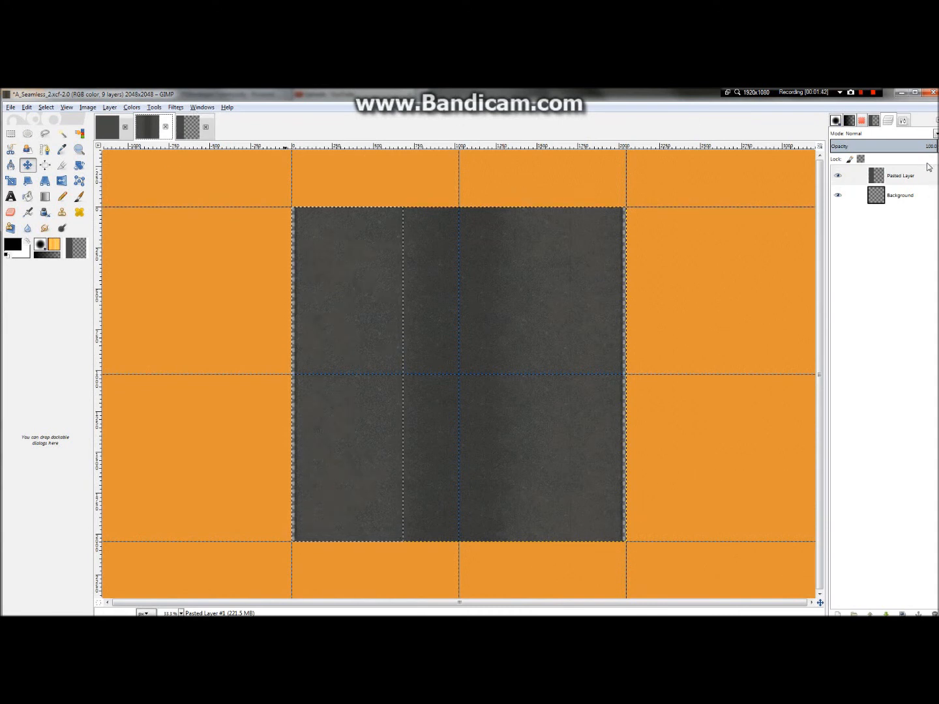
key("ctrl+shift+a")
left_click(899, 121)
left_click(891, 123)
Step: Compare the plain asphalt texture, the layered A_Seamless_2 texture and the new image holding the asphalt strip
left_click(112, 135)
left_click(139, 137)
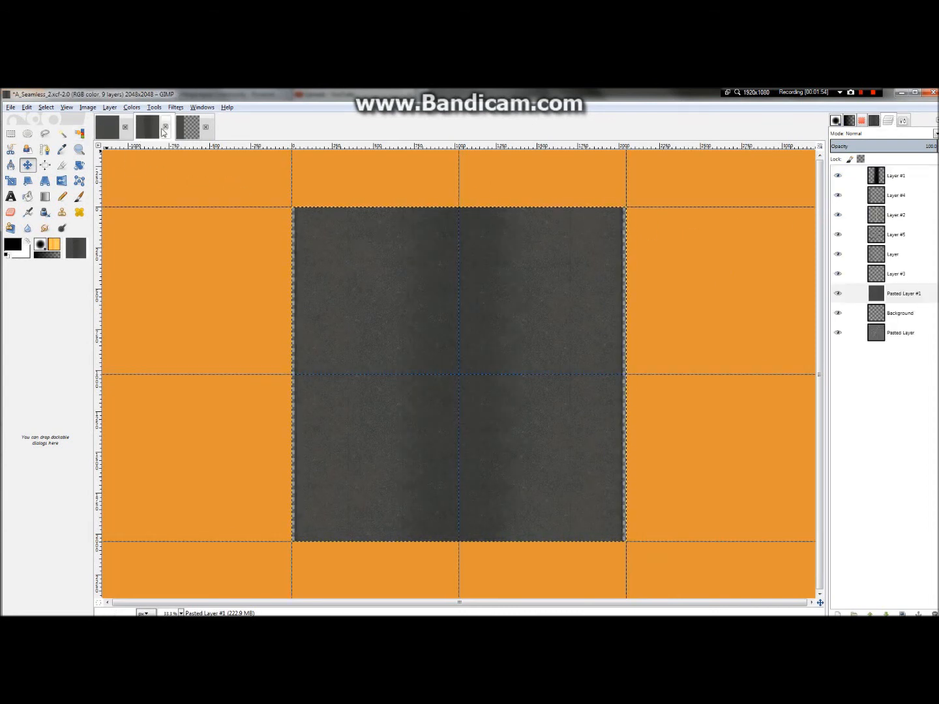
left_click(120, 126)
left_click(157, 127)
left_click(181, 131)
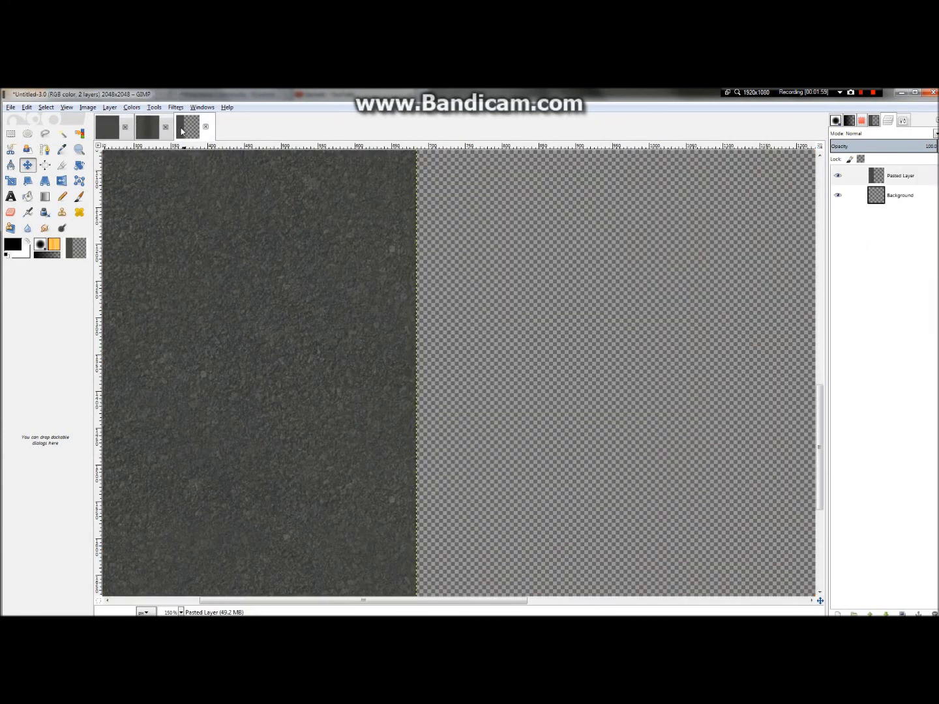
scroll(564, 265, "down", 3, "ctrl")
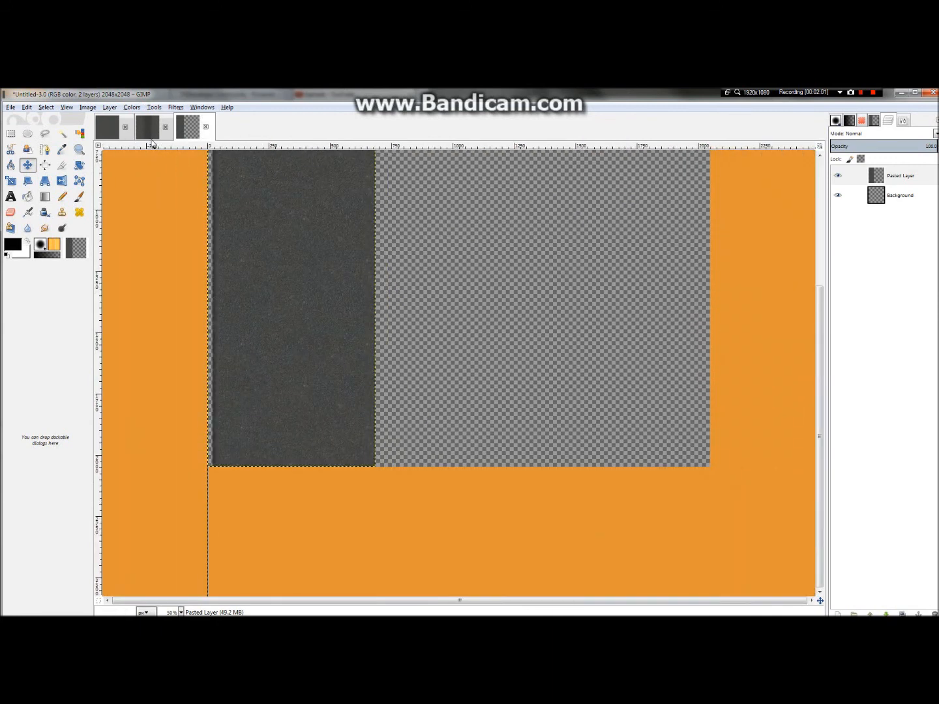
left_click(147, 126)
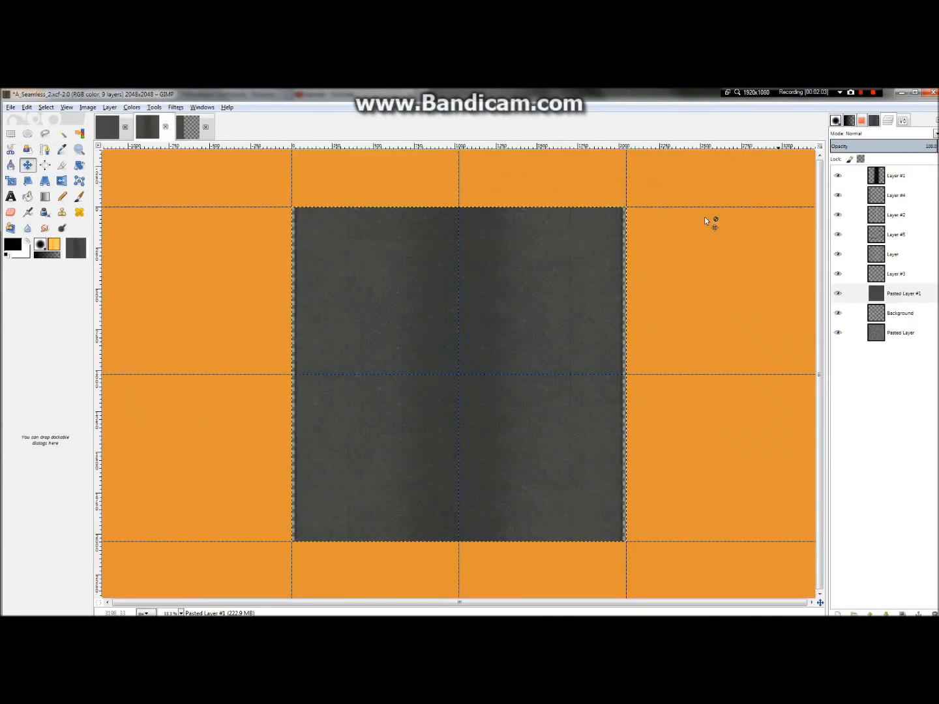
Step: Raise the opacity of Layer #3 in A_Seamless_2 to strengthen the vertical seams, and adjust the opacity of the layer named Layer
scroll(463, 328, "up", 2, "ctrl")
scroll(459, 328, "down", 2, "ctrl")
scroll(786, 329, "up", 1, "ctrl")
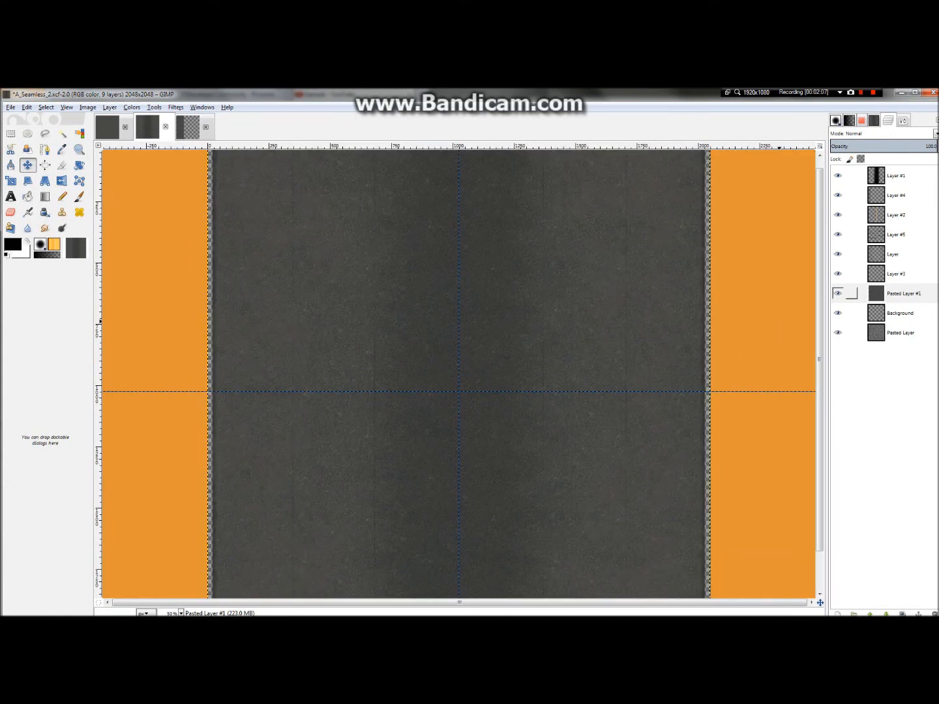
left_click(911, 272)
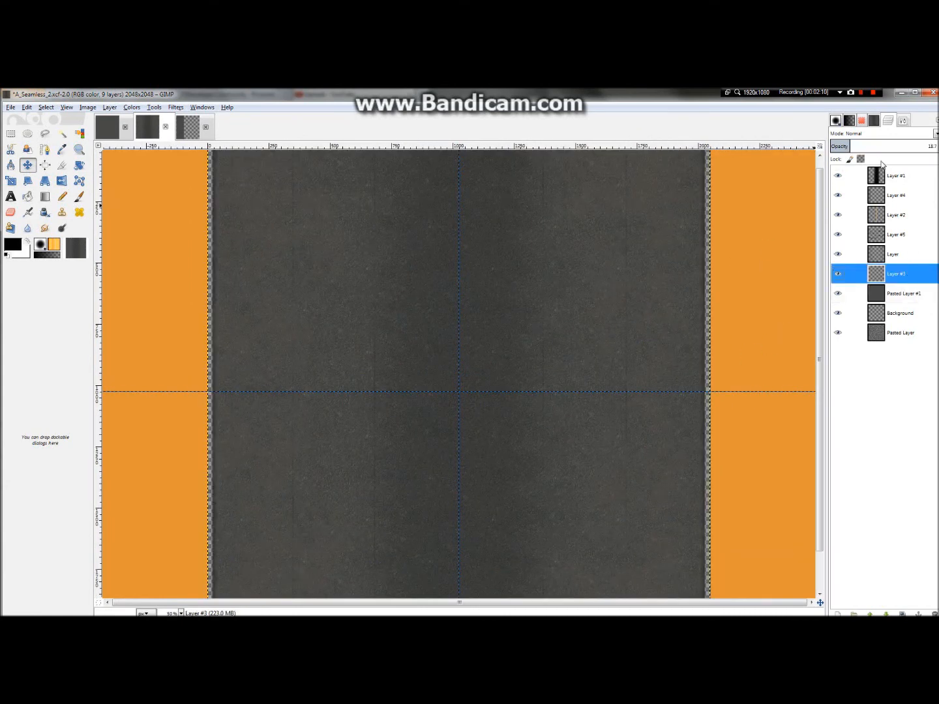
left_click_drag(864, 148, 886, 147)
left_click(892, 254)
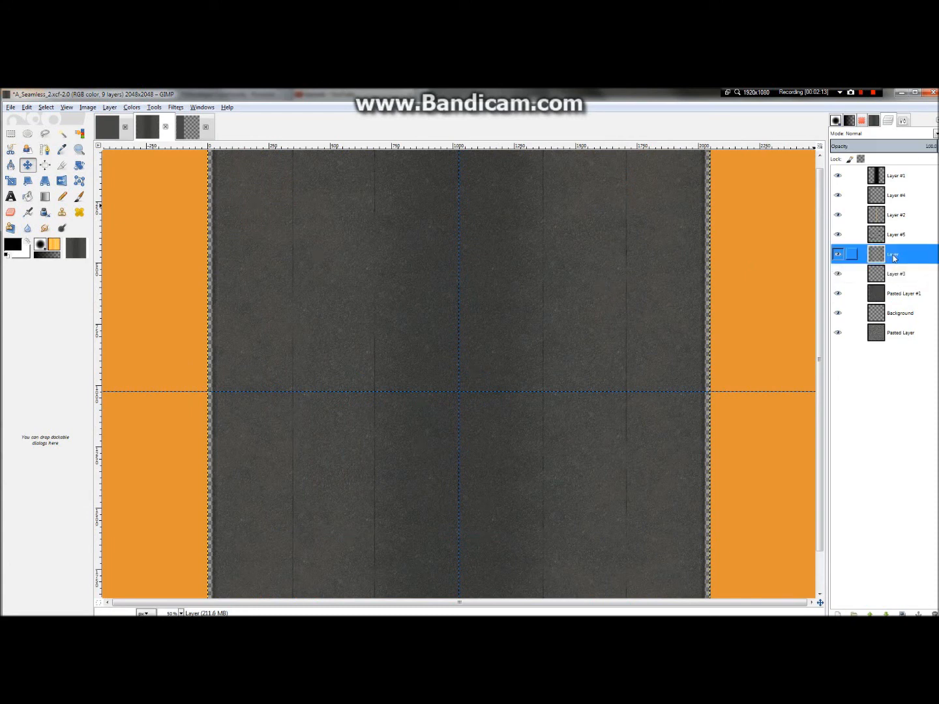
left_click_drag(832, 148, 908, 148)
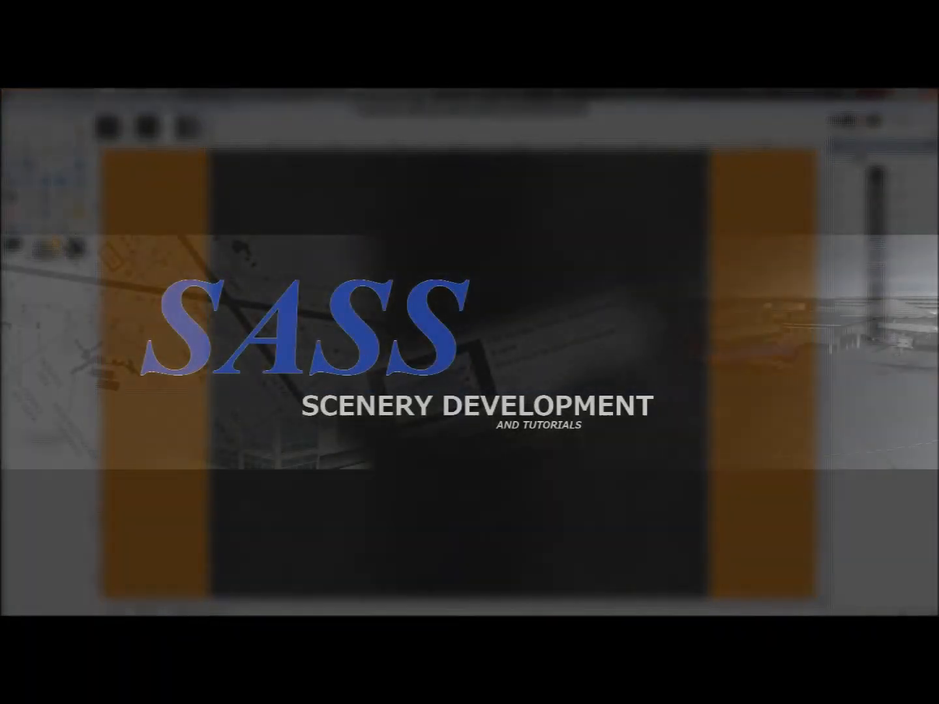